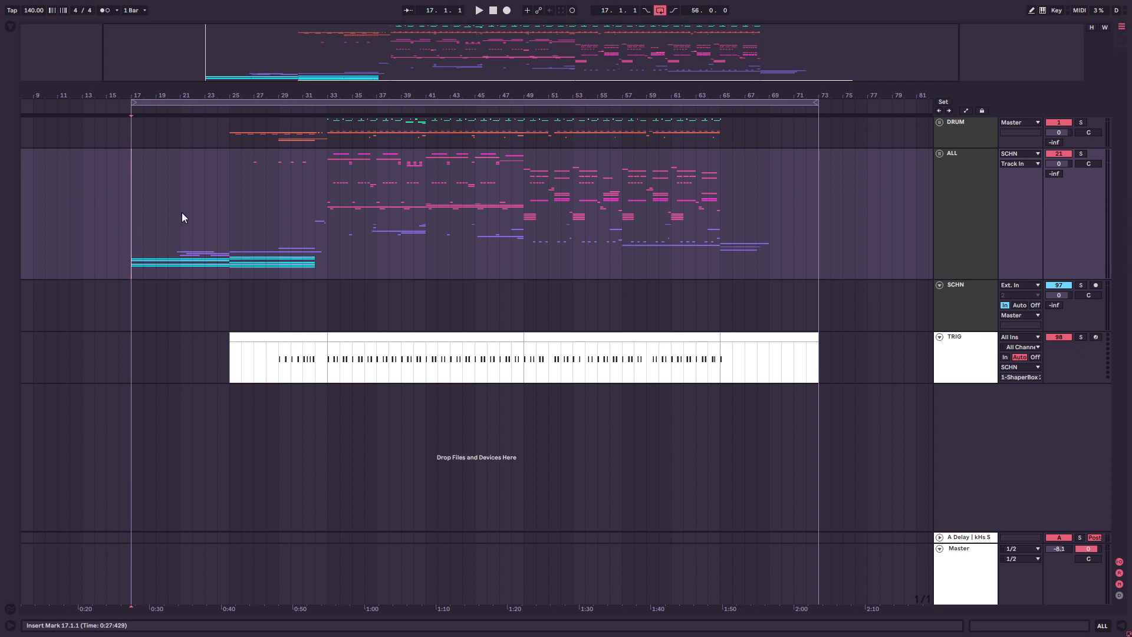
# Step: Unfold the ALL group and its Keys and chords subgroup to view the piano tracks
pyautogui.moveTo(245, 65); pyautogui.dragTo(198, 37)
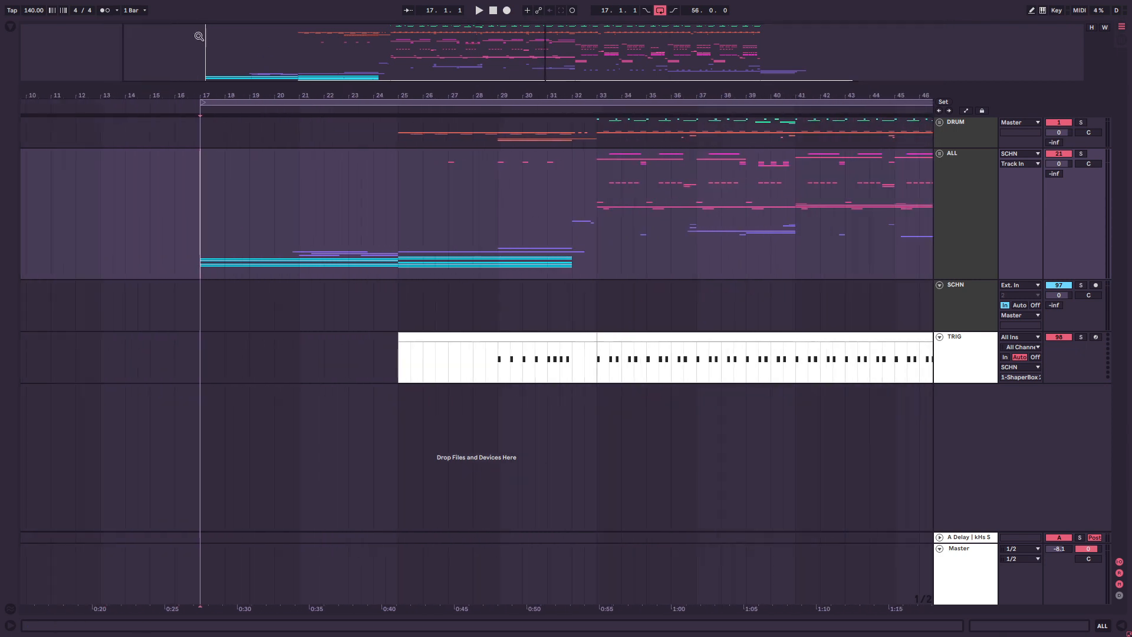
pyautogui.click(939, 153)
pyautogui.scroll(-6, 950, 356)
pyautogui.scroll(2, 947, 330)
pyautogui.click(941, 288)
pyautogui.scroll(3, 940, 288)
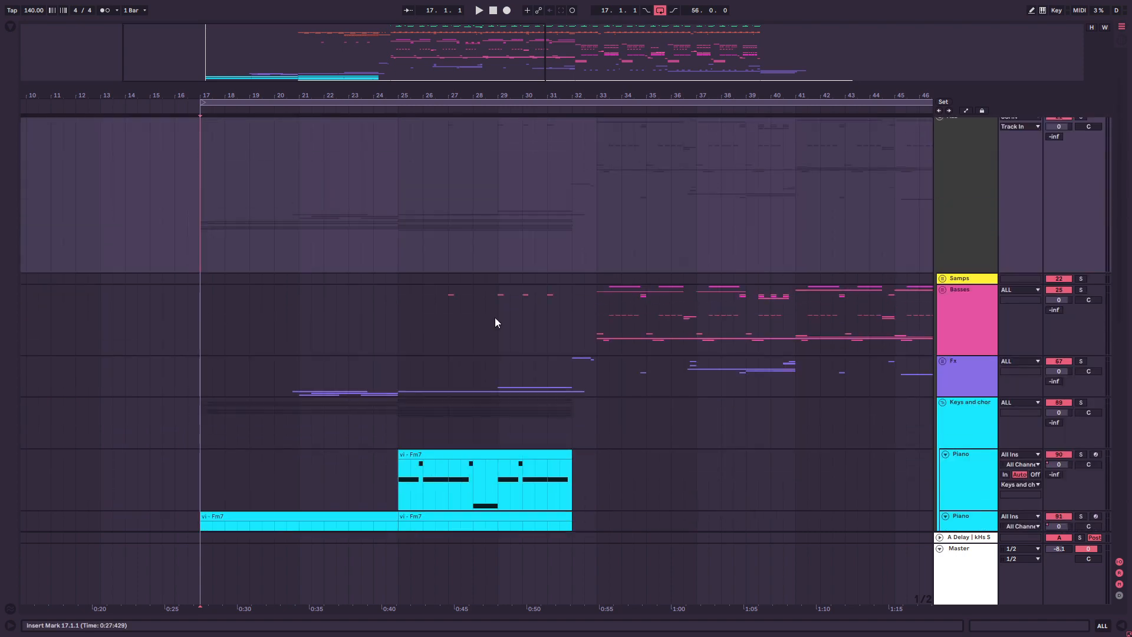
# Step: Fold the Keys and chords subgroup and the ALL group, and show the whole arrangement
pyautogui.scroll(-4, 495, 323)
pyautogui.click(942, 307)
pyautogui.moveTo(448, 62); pyautogui.dragTo(418, 65)
pyautogui.scroll(3, 913, 346)
pyautogui.scroll(2, 914, 347)
pyautogui.click(940, 153)
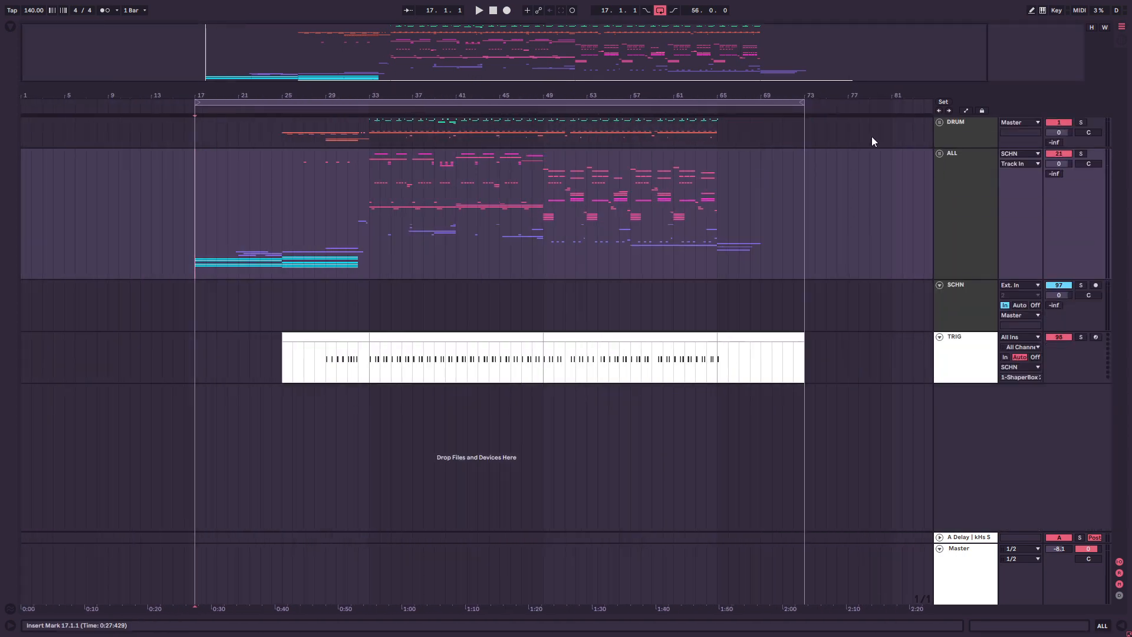
# Step: Unfold the DRUM group, view the tracks inside Drop Drums and fold that subgroup again
pyautogui.click(939, 122)
pyautogui.click(478, 209)
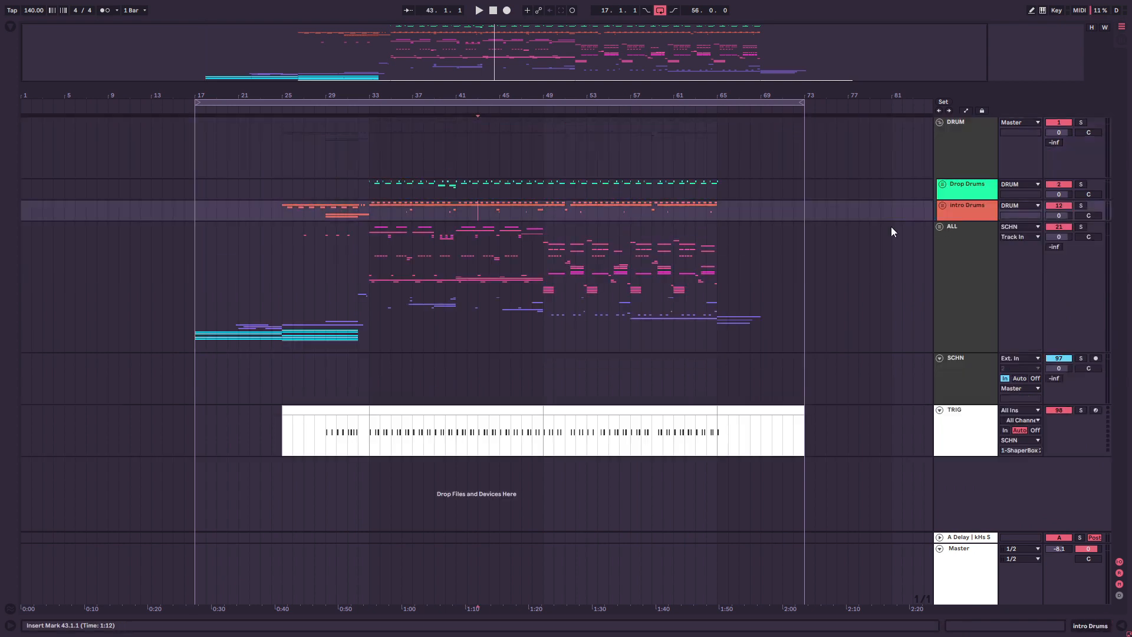
pyautogui.click(942, 184)
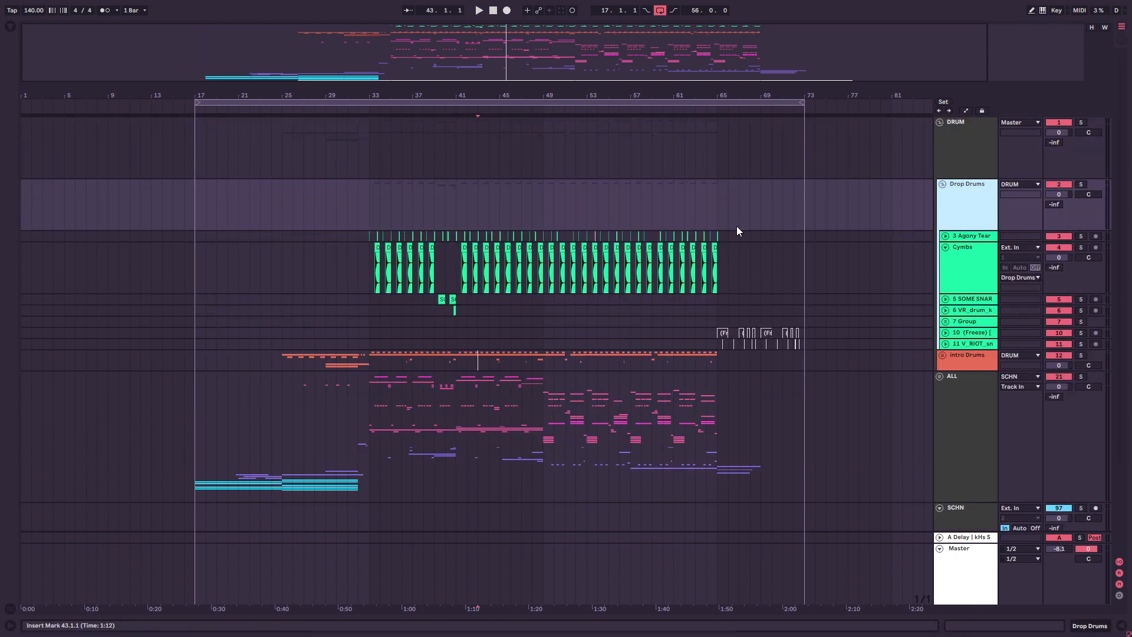
pyautogui.click(942, 184)
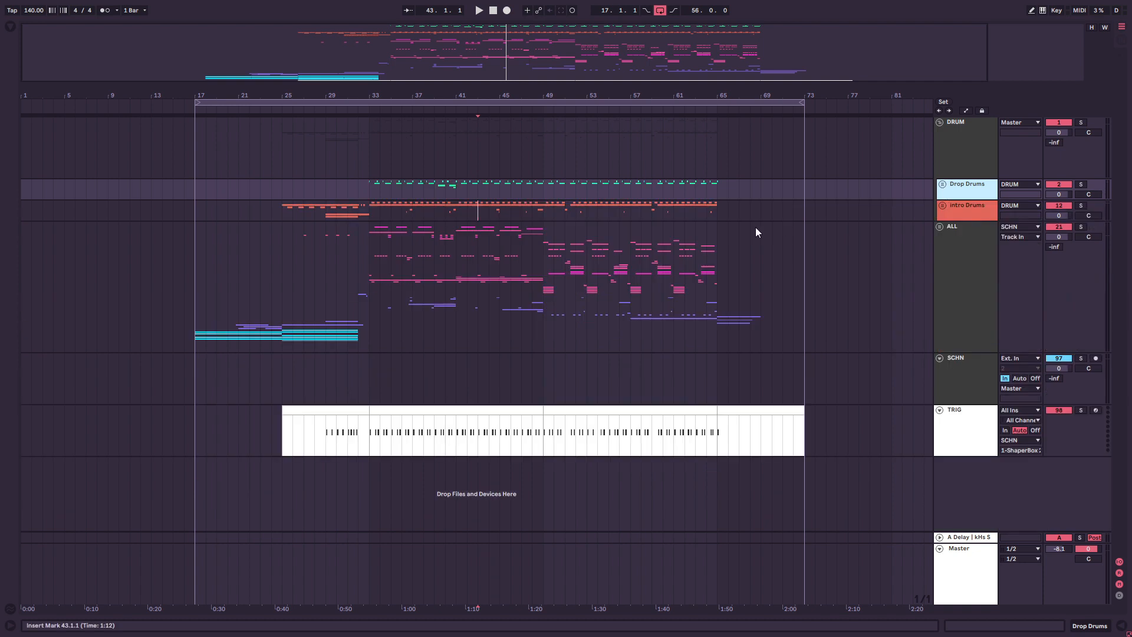
# Step: Unfold the intro Drums subgroup to view its tracks and fold it again
pyautogui.click(694, 224)
pyautogui.click(665, 210)
pyautogui.click(941, 206)
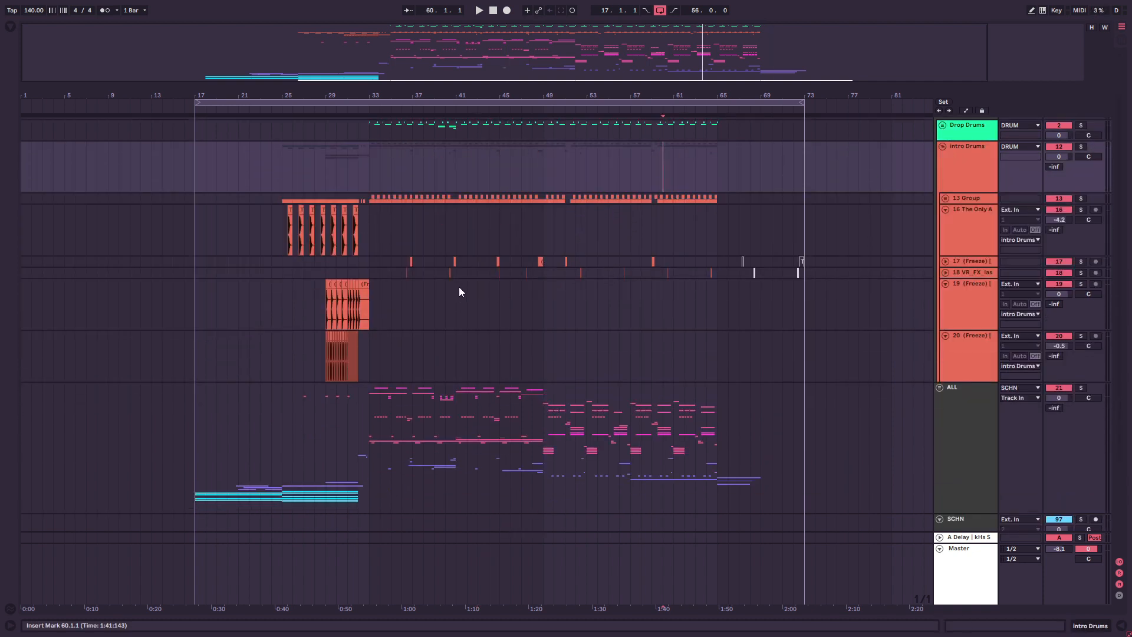
pyautogui.click(942, 147)
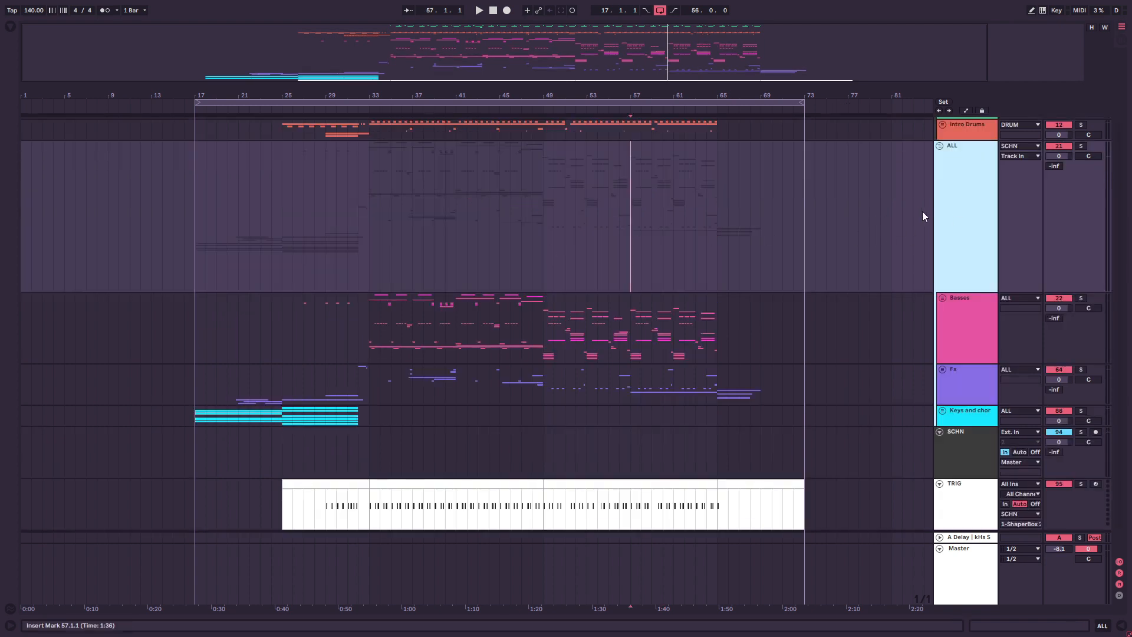
# Step: Select the Basses, Fx and Keys and chords groups together, and their parent ALL group
pyautogui.click(859, 213)
pyautogui.click(948, 320)
pyautogui.keyDown('shift'); pyautogui.click(953, 416); pyautogui.keyUp('shift')
pyautogui.scroll(-1, 793, 345)
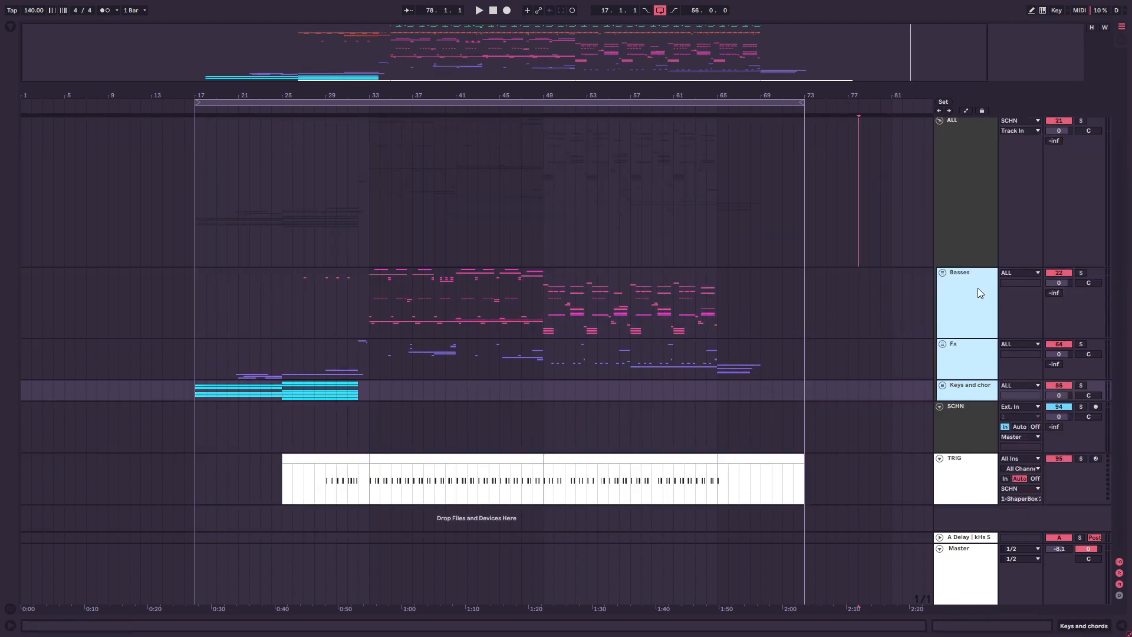
pyautogui.click(947, 238)
# Step: Inspect the SCHN sidechain track and the TRIG trigger track below the ALL group
pyautogui.click(961, 428)
pyautogui.click(967, 499)
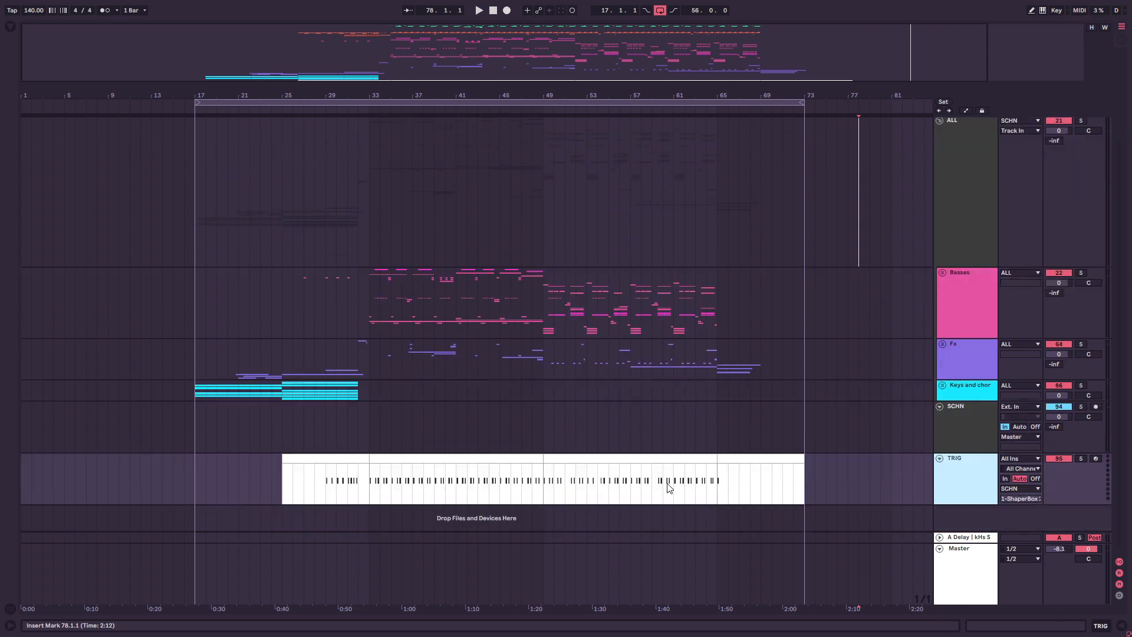
pyautogui.click(939, 416)
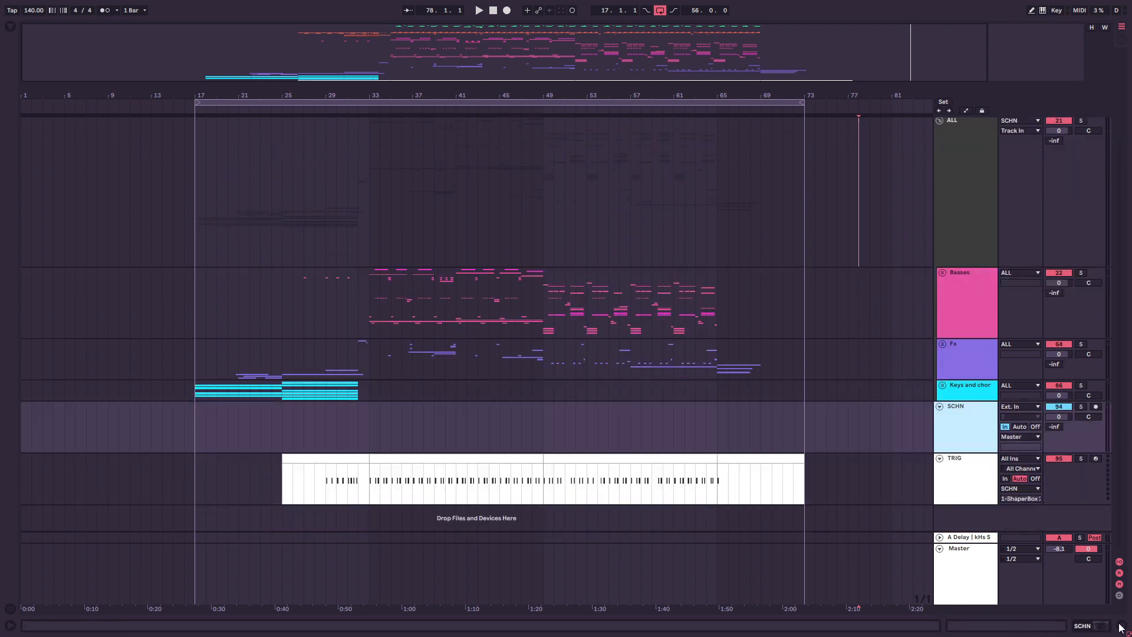
pyautogui.click(554, 458)
pyautogui.scroll(3, 589, 377)
pyautogui.scroll(-3, 607, 195)
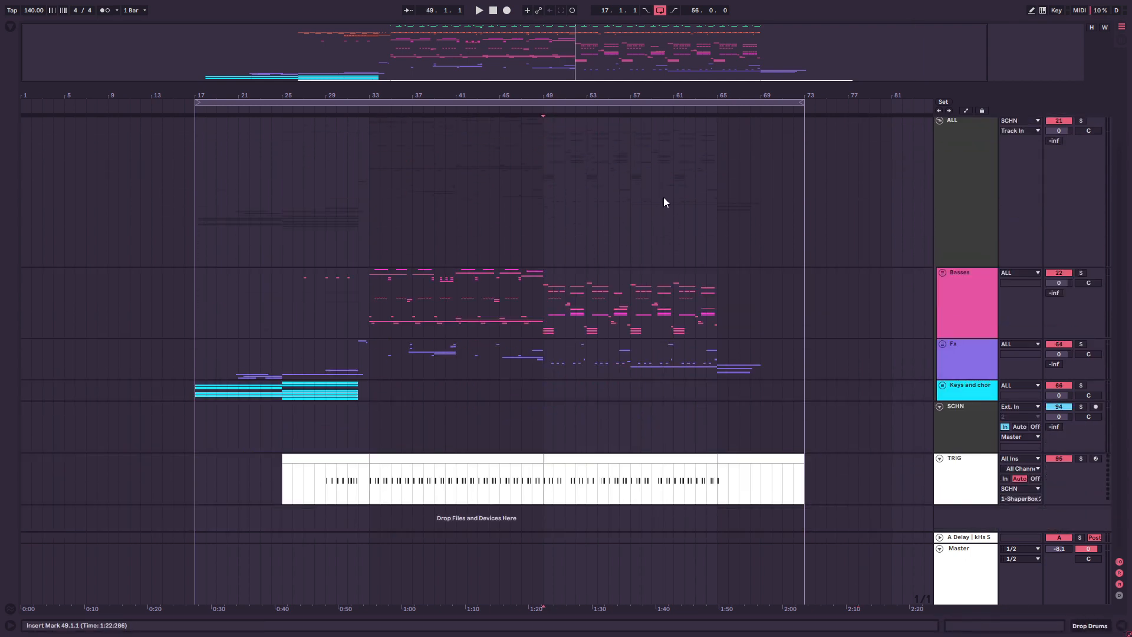
# Step: Show the device chain of the SCHN track with its ShaperBox 2 effect
pyautogui.click(960, 441)
pyautogui.click(1123, 628)
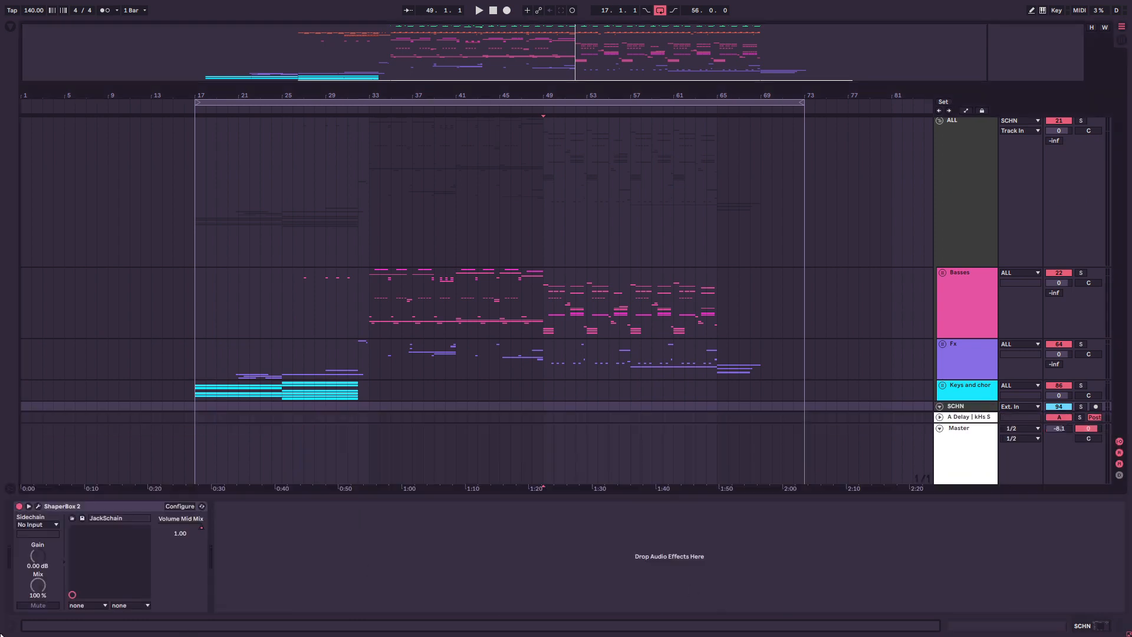
pyautogui.scroll(4, 750, 362)
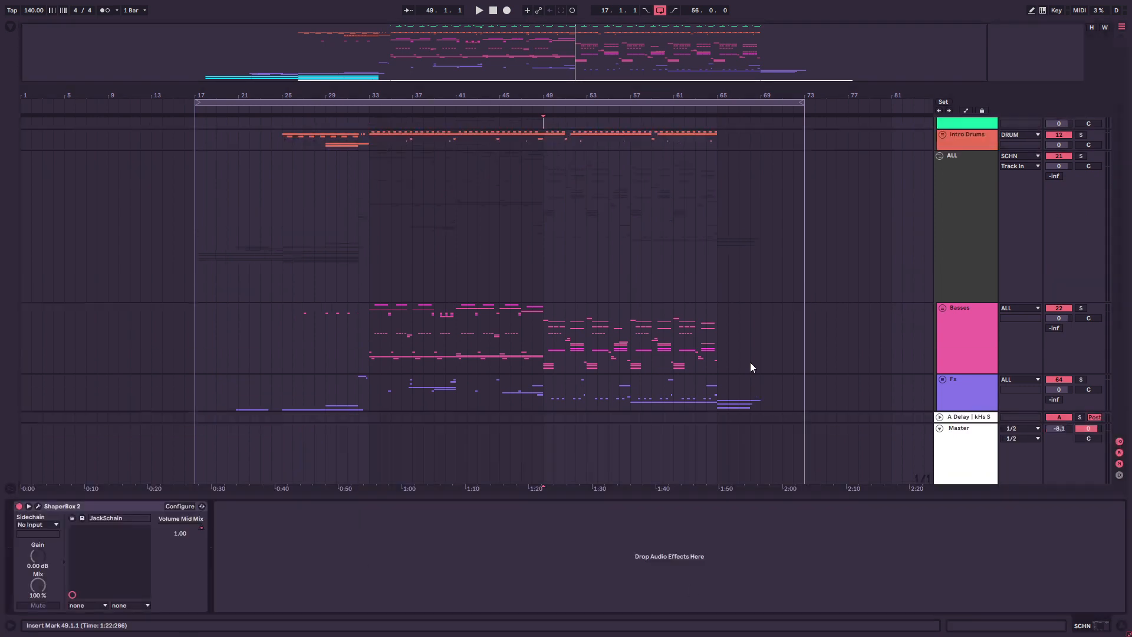
# Step: Fold the ALL group and unfold Drop Drums to view its drum tracks
pyautogui.click(939, 226)
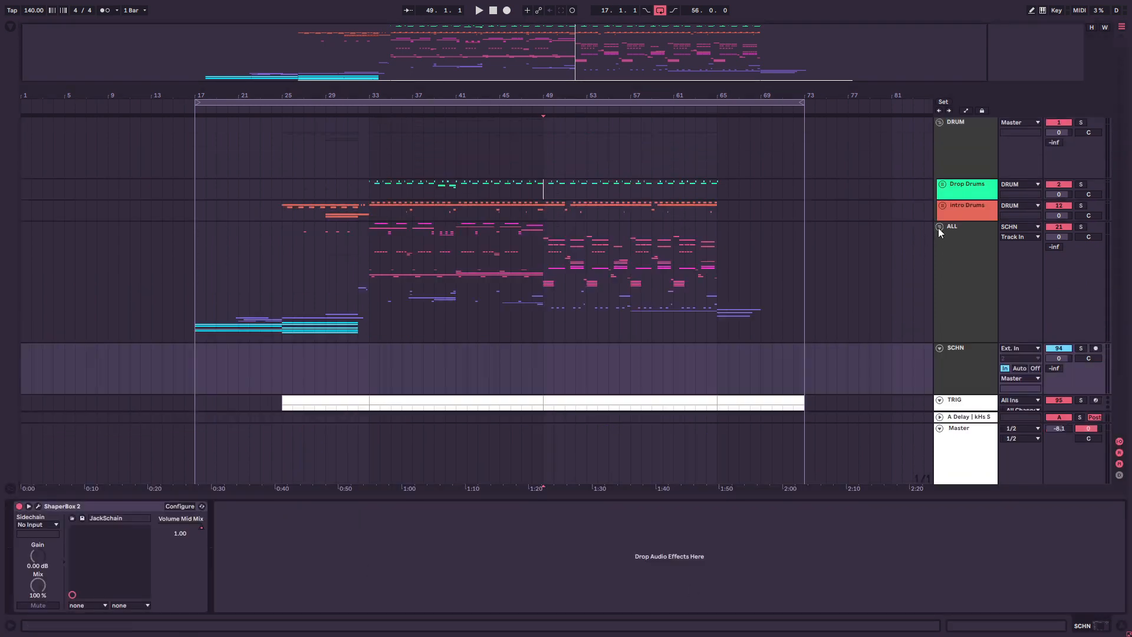
pyautogui.click(942, 184)
pyautogui.moveTo(655, 65)
pyautogui.mouseDown()
pyautogui.moveTo(655, 112)
pyautogui.moveTo(655, 59)
pyautogui.mouseUp()
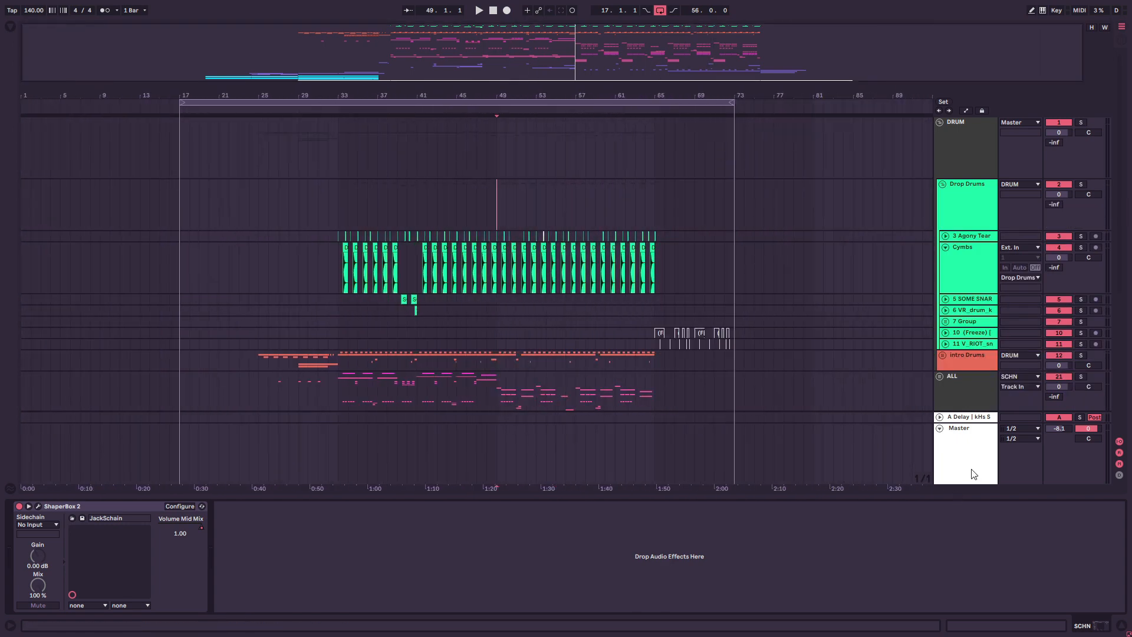
# Step: View the ShaperBox 2 volume curve on SCHN, close the plugin and show the Volume Mid Mix automation
pyautogui.click(38, 506)
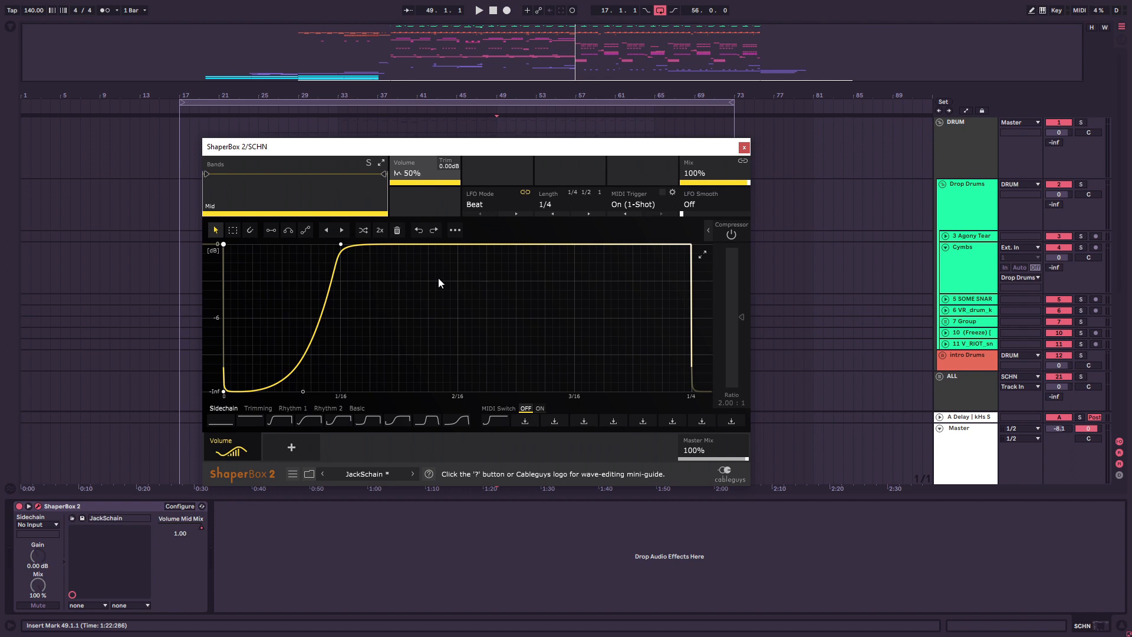
pyautogui.click(743, 147)
pyautogui.rightClick(183, 527)
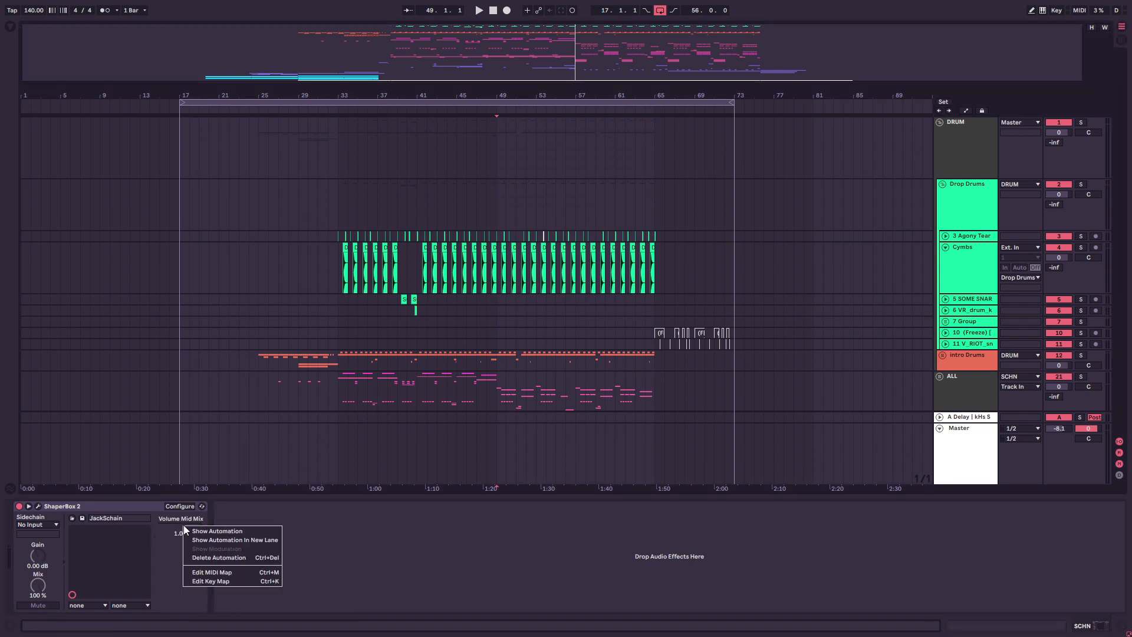
pyautogui.click(217, 531)
# Step: Examine the Volume Mid Mix automation on SCHN and the TRIG notes between bars 30 and 33
pyautogui.moveTo(308, 322); pyautogui.dragTo(338, 322)
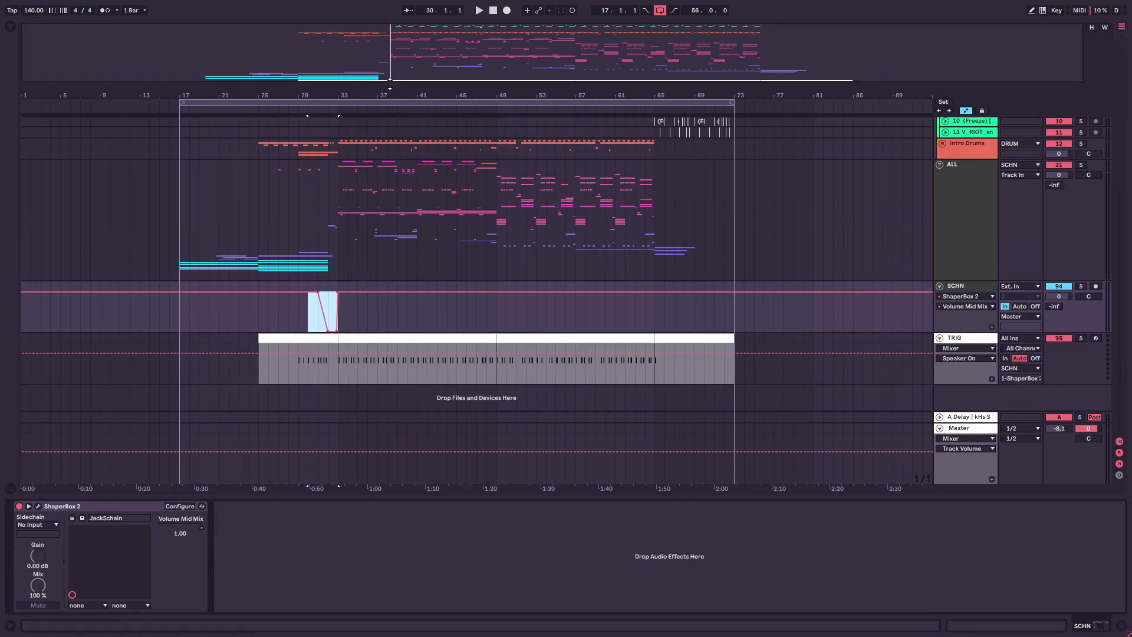
pyautogui.moveTo(390, 83); pyautogui.dragTo(361, 195)
pyautogui.click(281, 320)
pyautogui.moveTo(282, 331); pyautogui.dragTo(341, 334)
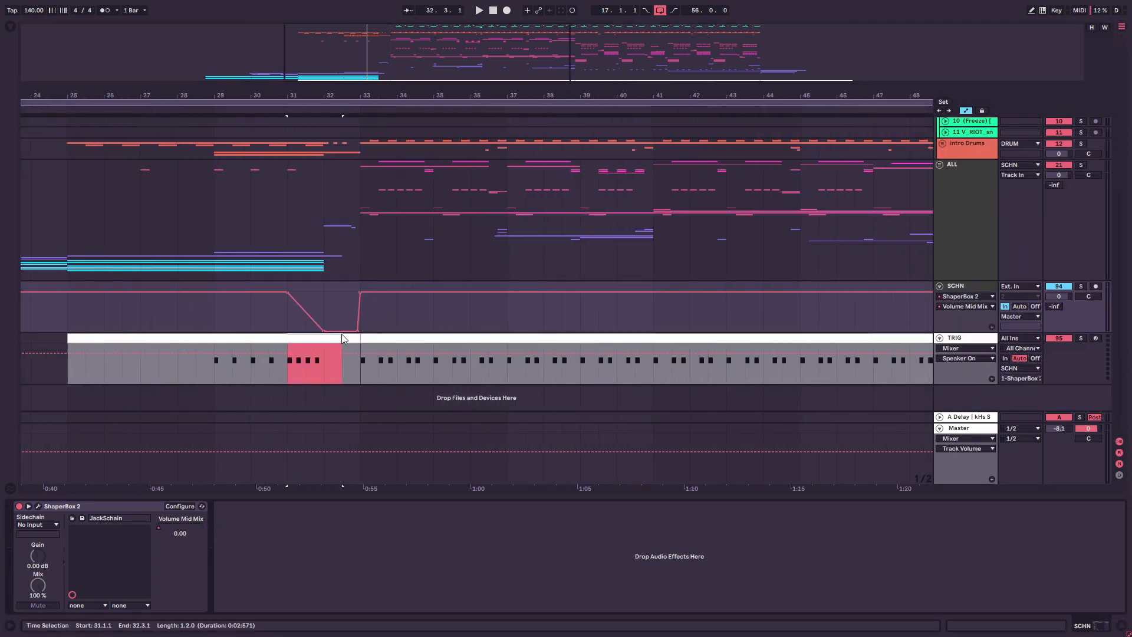
pyautogui.click(286, 322)
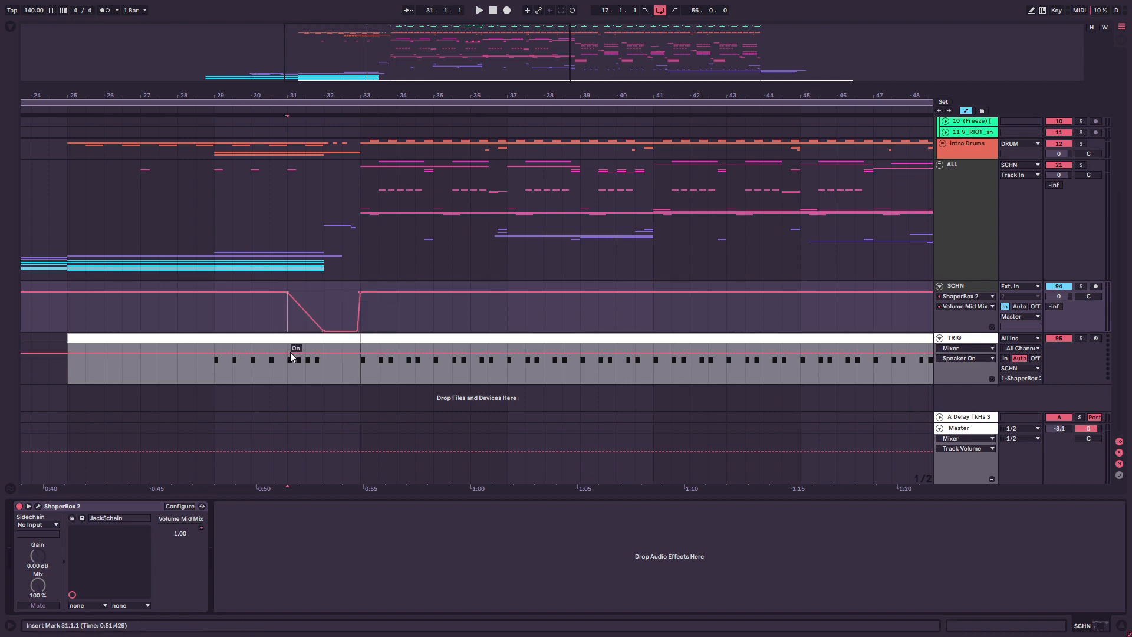
pyautogui.moveTo(307, 361); pyautogui.dragTo(353, 386)
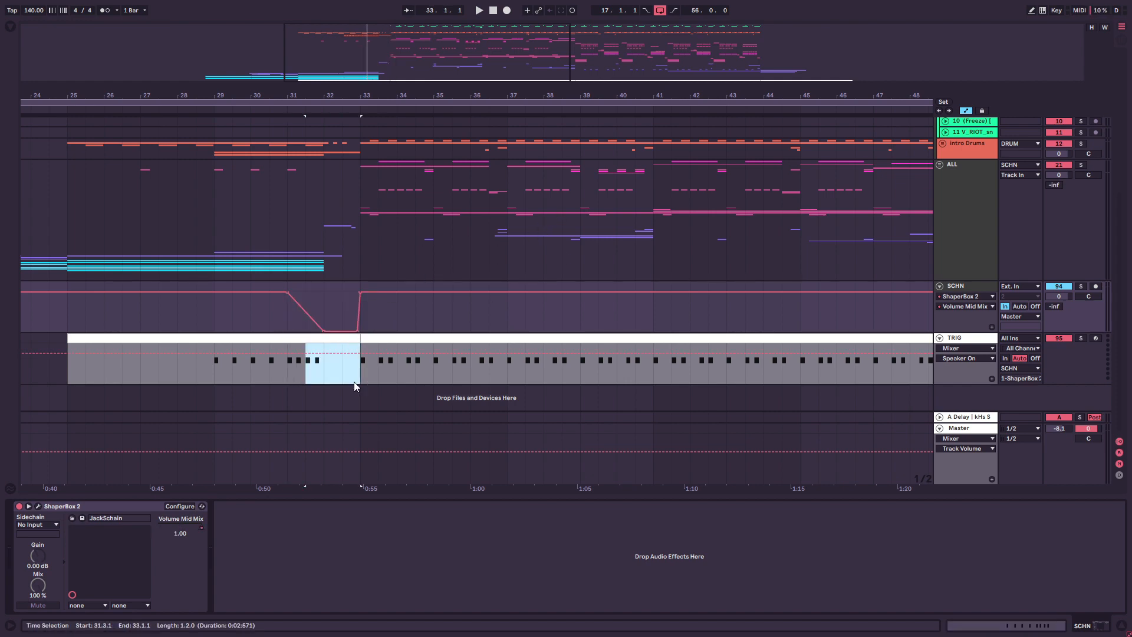
# Step: Hide the automation lanes and show the full arrangement with the drum tracks
pyautogui.click(367, 367)
pyautogui.press('a')
pyautogui.doubleClick(429, 61)
pyautogui.scroll(5, 791, 342)
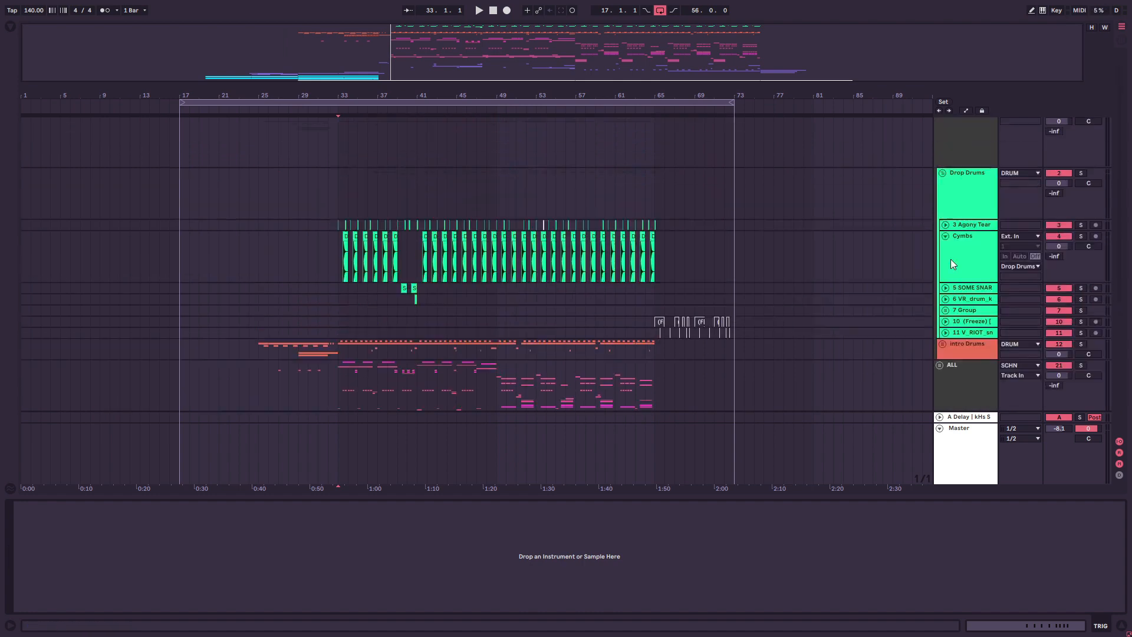
# Step: Fold the DRUM group and unfold the ALL group to show its Basses, Fx and Keys and chords subgroups
pyautogui.scroll(1, 950, 262)
pyautogui.click(939, 123)
pyautogui.click(941, 164)
pyautogui.click(940, 156)
pyautogui.scroll(-2, 233, 365)
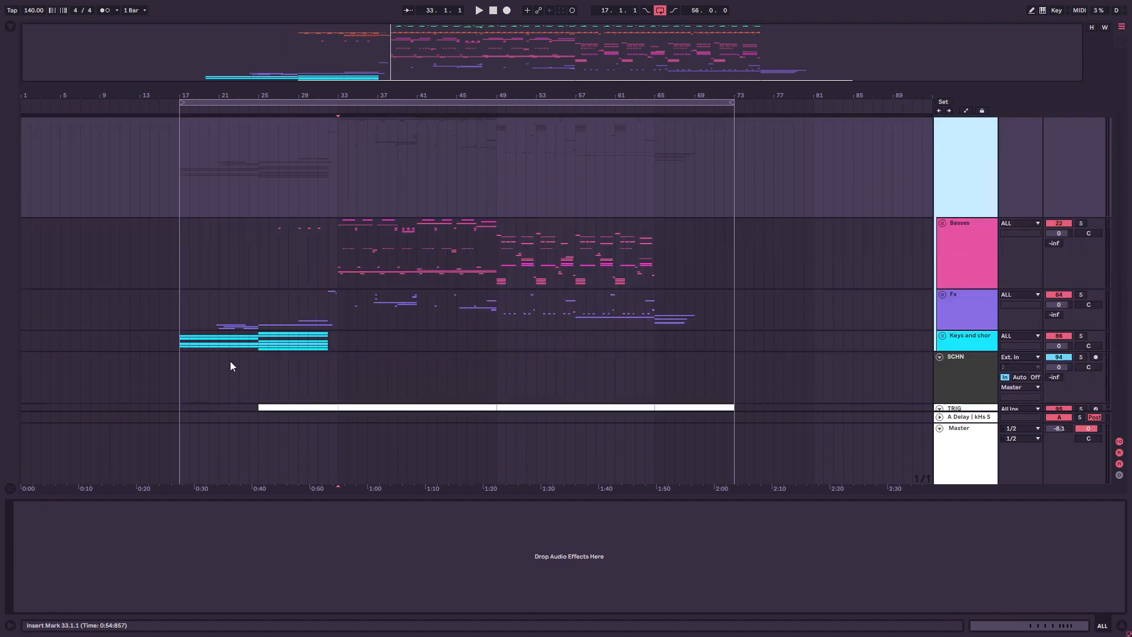
# Step: Unfold the Keys and chords subgroup and look through its piano, pad and audio tracks
pyautogui.moveTo(377, 59); pyautogui.dragTo(357, 36)
pyautogui.click(942, 336)
pyautogui.scroll(-4, 405, 323)
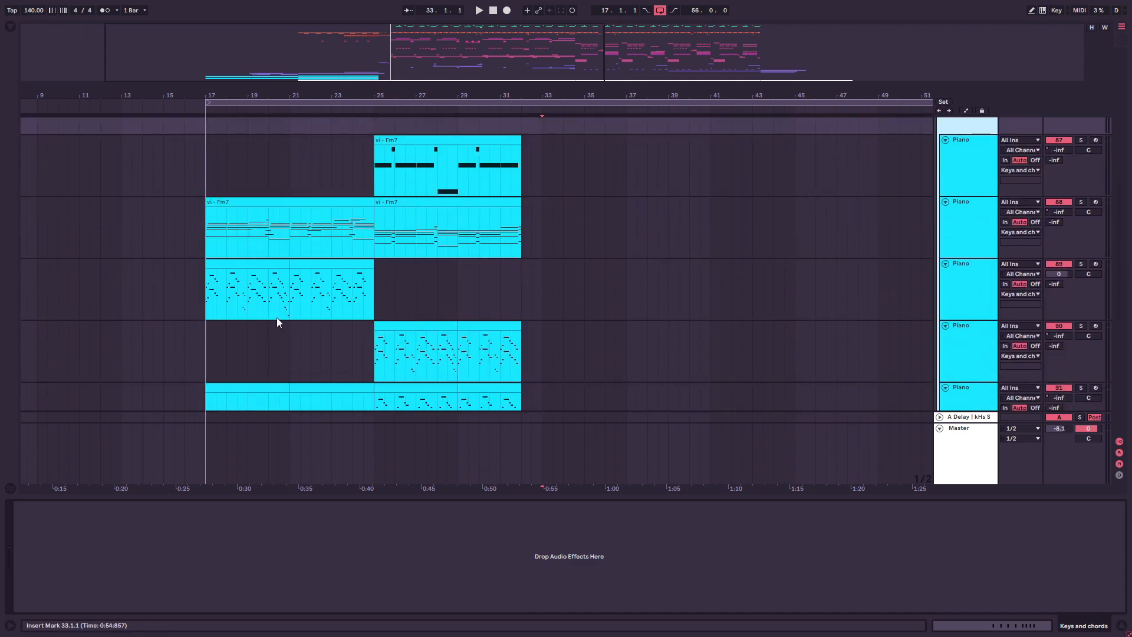
pyautogui.scroll(-2, 278, 318)
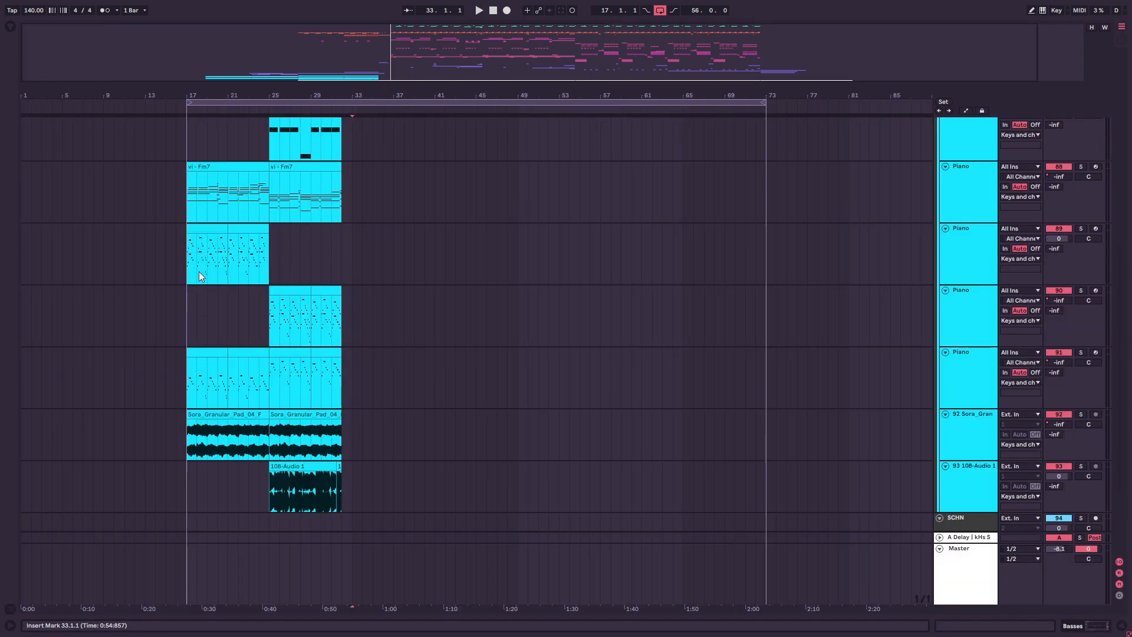
pyautogui.scroll(3, 194, 274)
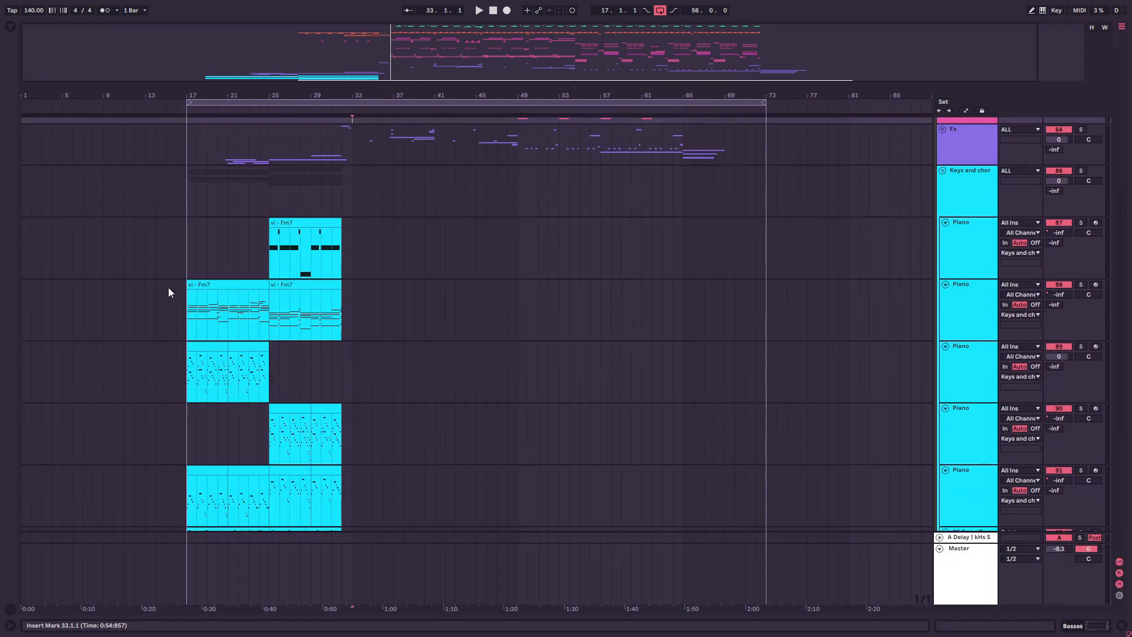
# Step: Solo the second and third Piano tracks in Keys and chords and set the start position to bar 17
pyautogui.click(185, 301)
pyautogui.moveTo(336, 53); pyautogui.dragTo(391, 172)
pyautogui.click(1081, 285)
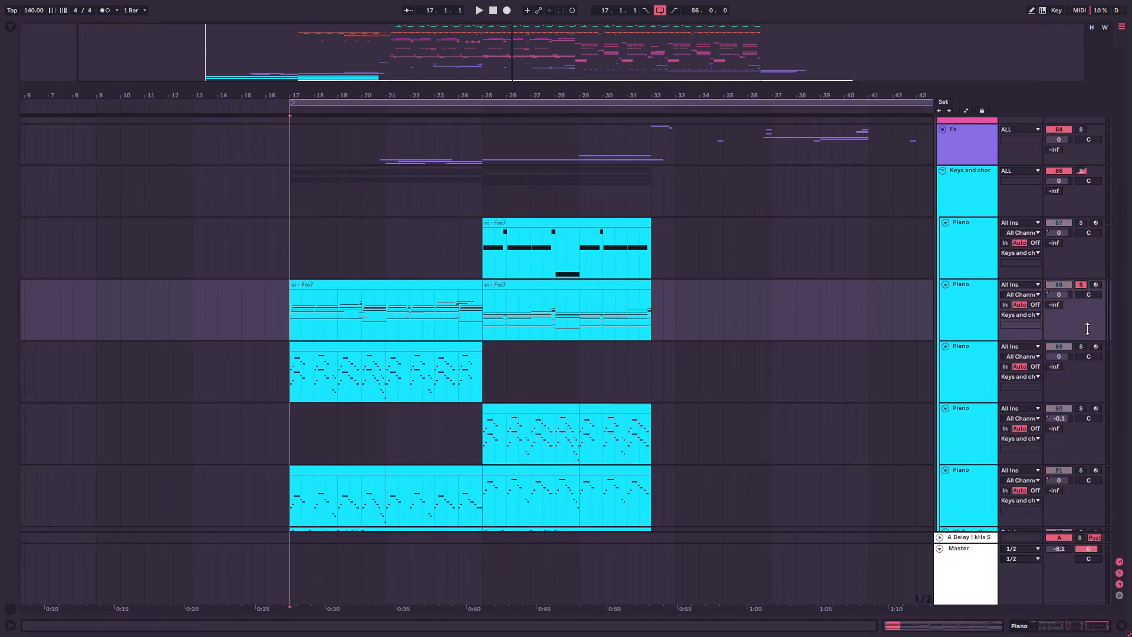
pyautogui.keyDown('ctrl'); pyautogui.click(1080, 346); pyautogui.keyUp('ctrl')
pyautogui.scroll(-1, 402, 286)
pyautogui.click(292, 315)
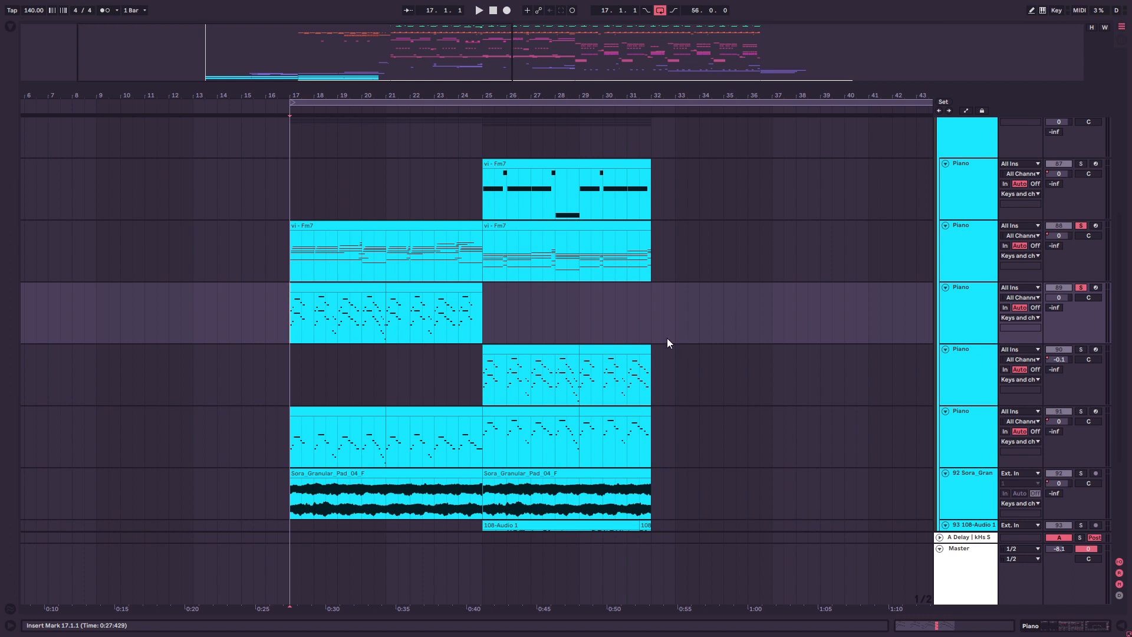
# Step: Play the two soloed Piano tracks from bar 17 and mark bar 21 in the chord clip
pyautogui.click(484, 378)
pyautogui.click(364, 314)
pyautogui.click(561, 360)
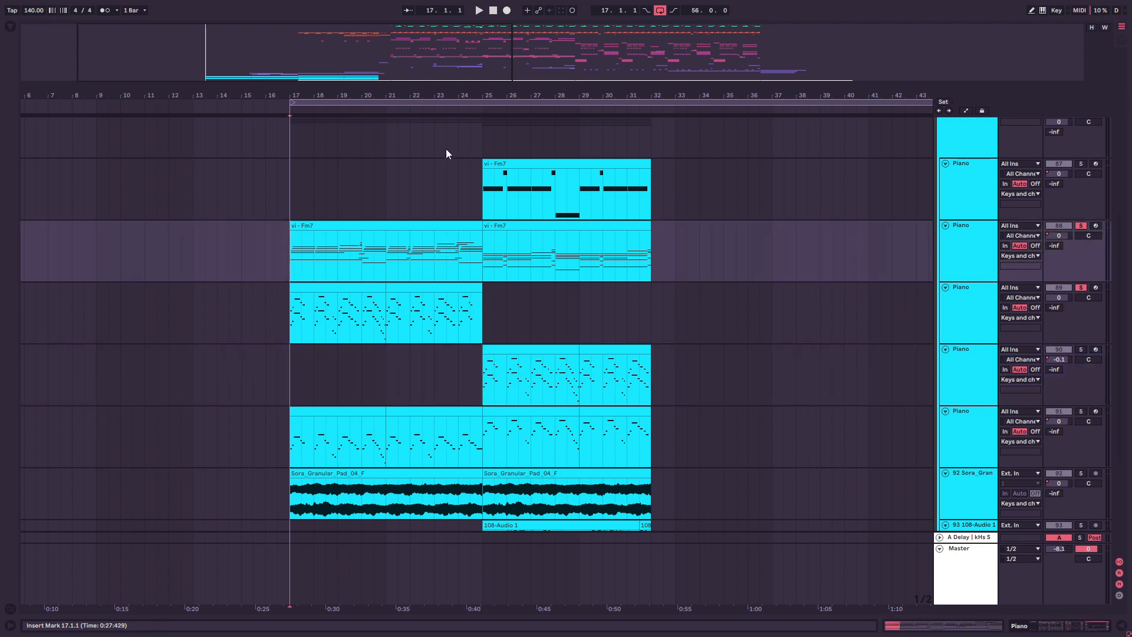
pyautogui.press('space')
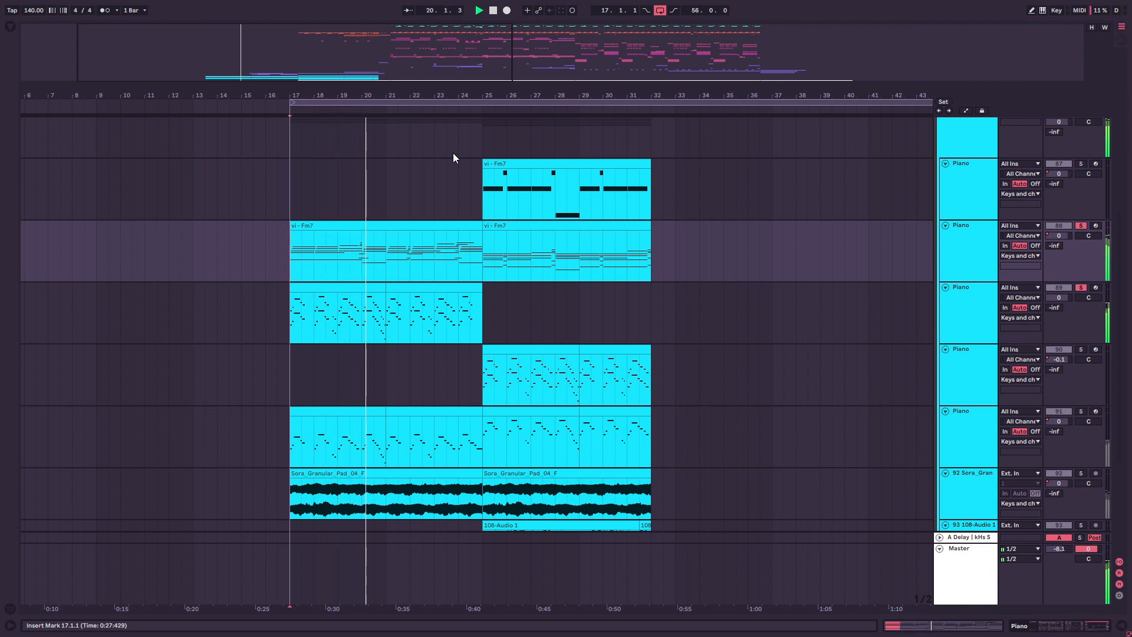
pyautogui.click(385, 271)
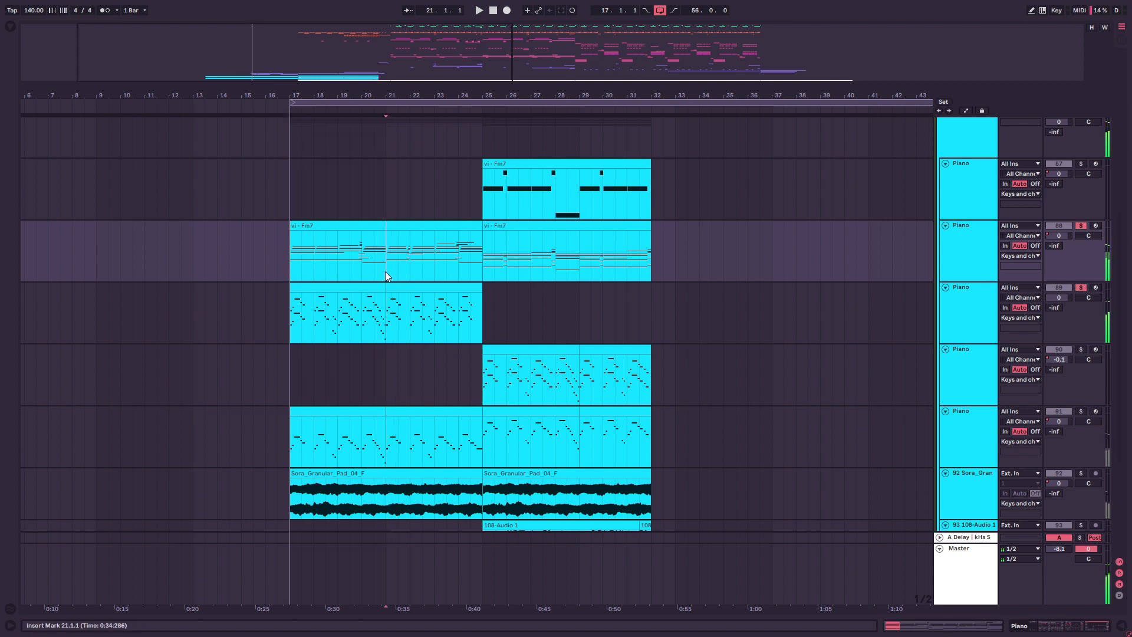
# Step: Return to bar 17 and solo only the fifth Piano track, directly above the Sora granular pad
pyautogui.click(303, 328)
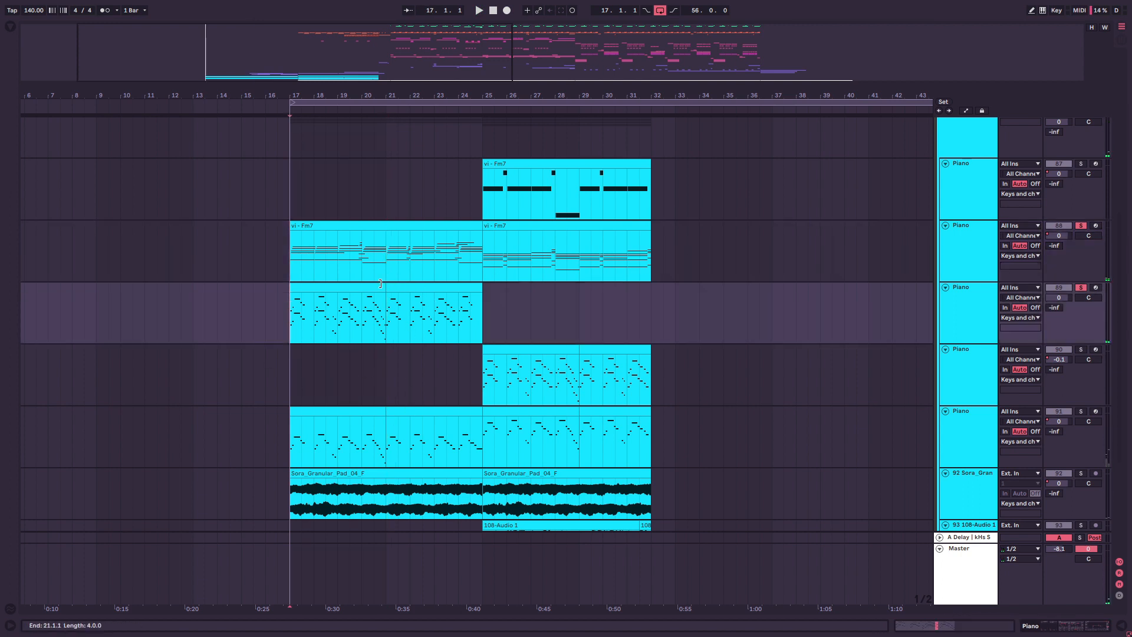
pyautogui.scroll(-1, 624, 299)
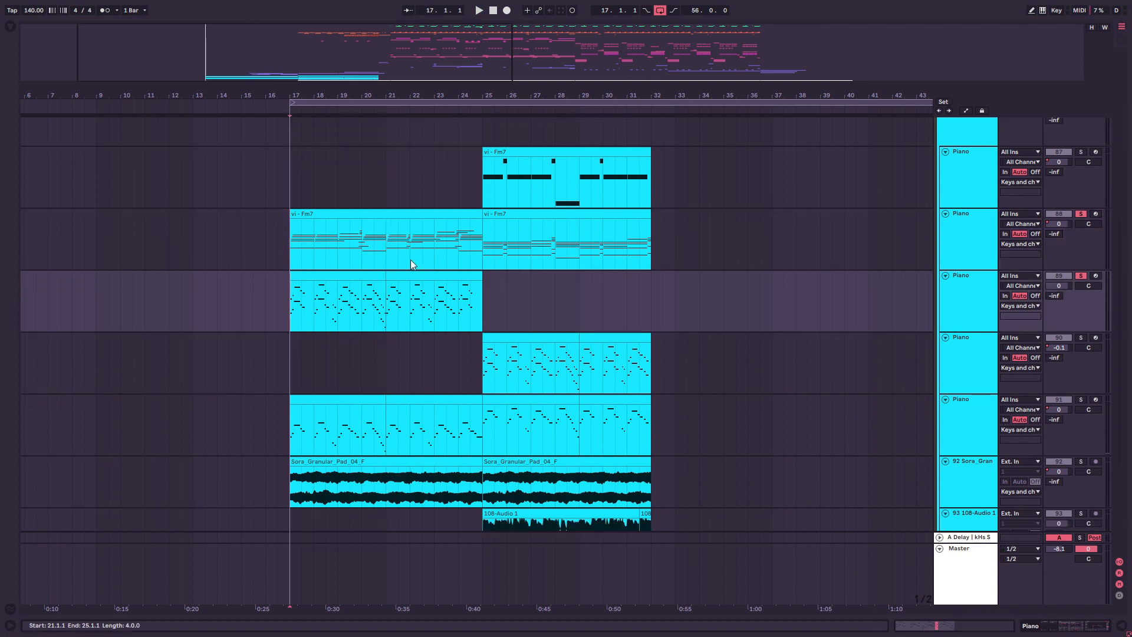
pyautogui.scroll(-2, 573, 310)
pyautogui.click(297, 405)
pyautogui.press('s')
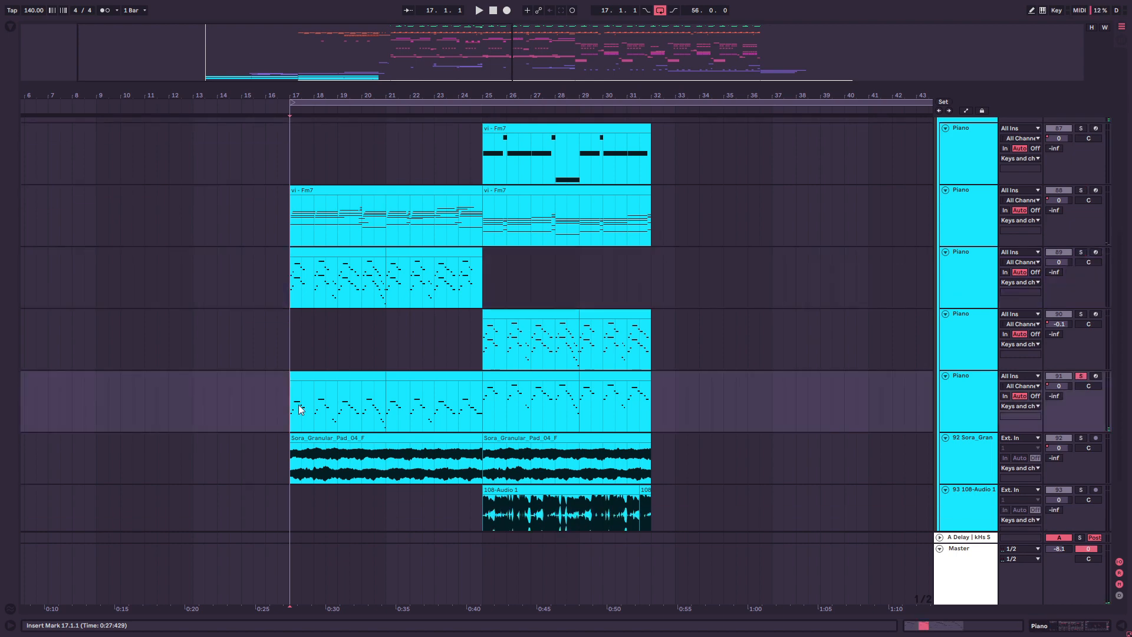
# Step: Play the soloed fifth Piano track from bar 17 and display its device chain
pyautogui.click(294, 377)
pyautogui.click(291, 405)
pyautogui.moveTo(280, 61); pyautogui.dragTo(257, 77)
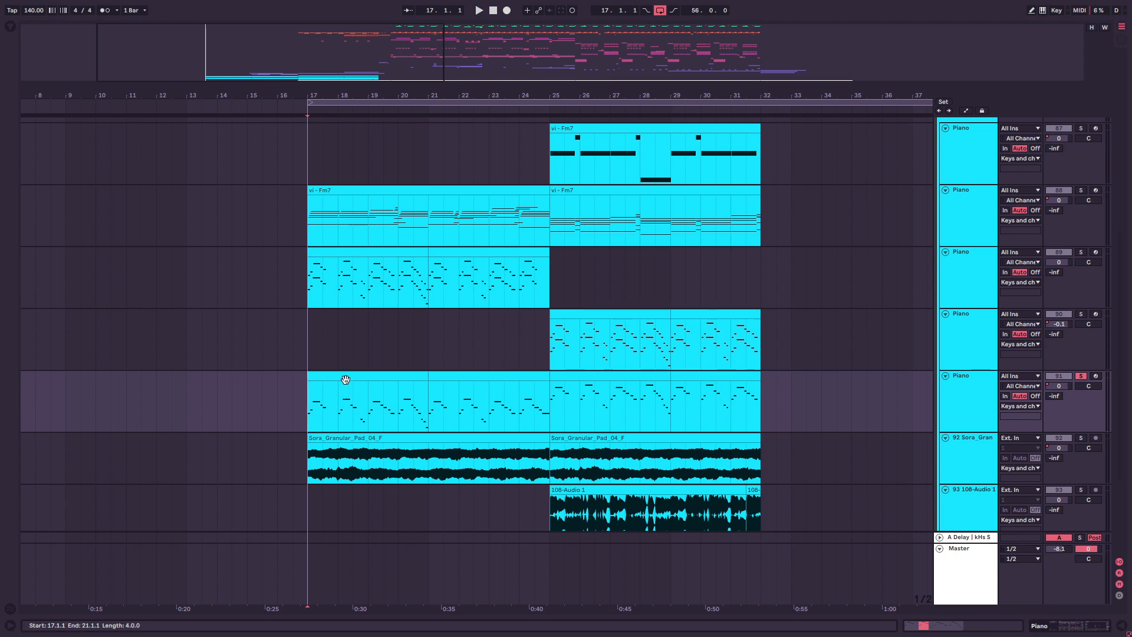
pyautogui.press('space')
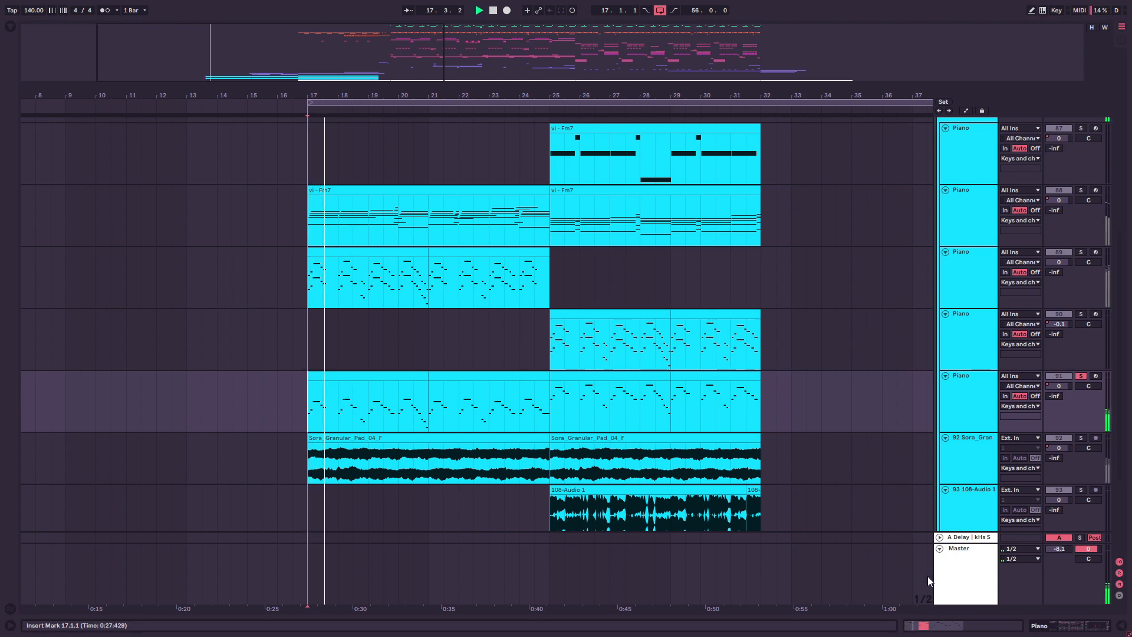
pyautogui.click(1121, 625)
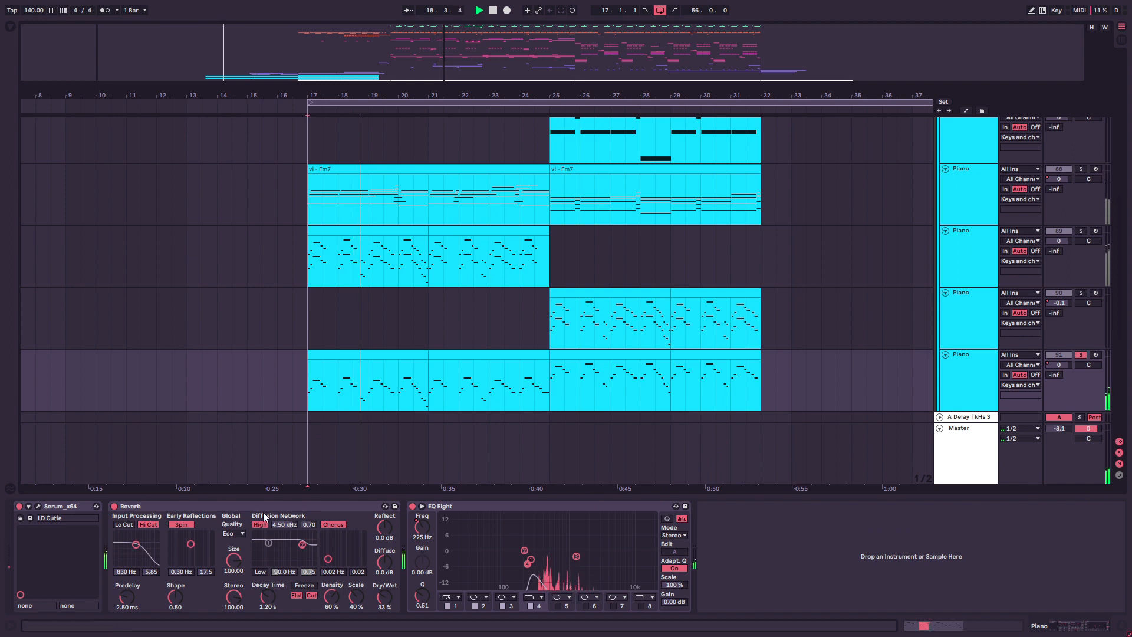
pyautogui.click(230, 506)
# Step: Set the start position to bar 25 and play the second half of the soloed fifth Piano track
pyautogui.click(430, 386)
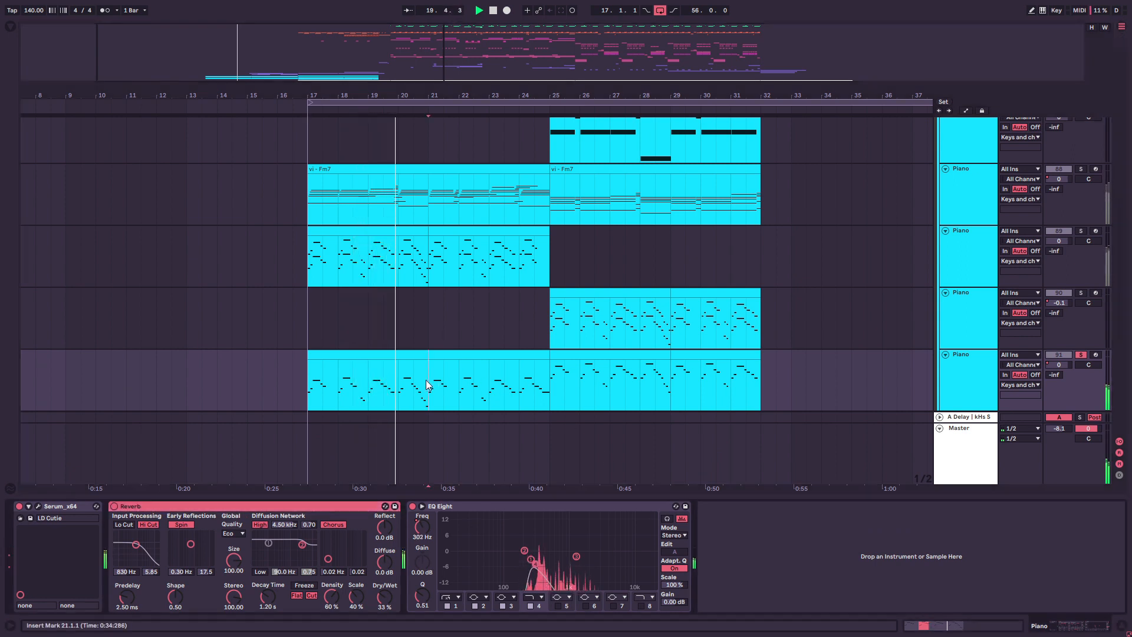
pyautogui.scroll(-2, 411, 314)
pyautogui.hscroll(3, 412, 314)
pyautogui.scroll(-1, 412, 314)
pyautogui.press('space')
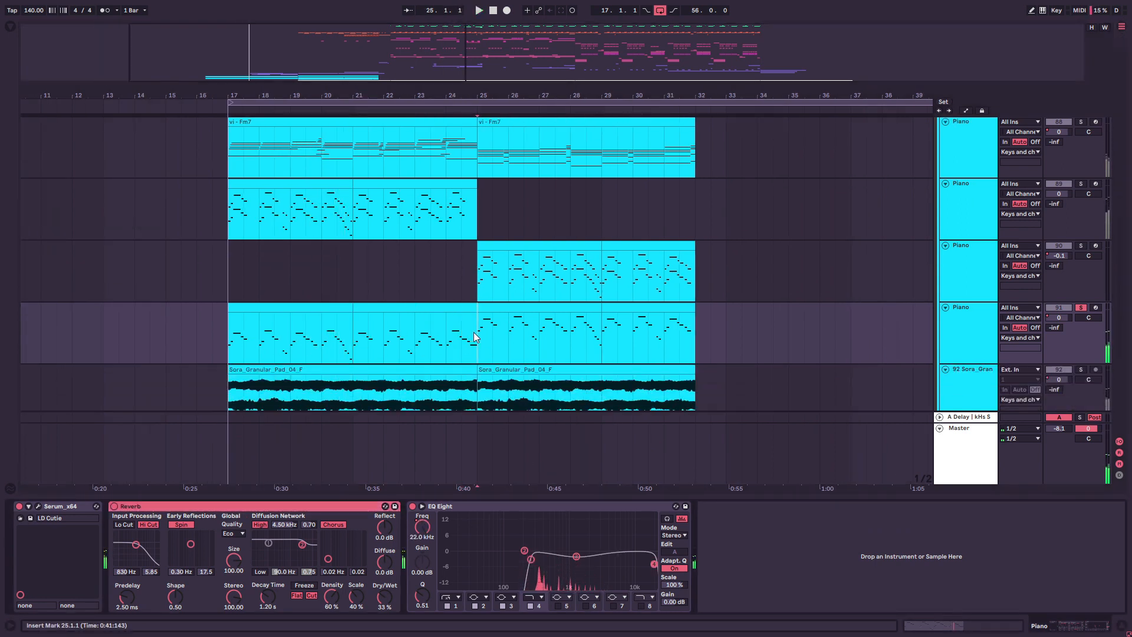
pyautogui.click(477, 331)
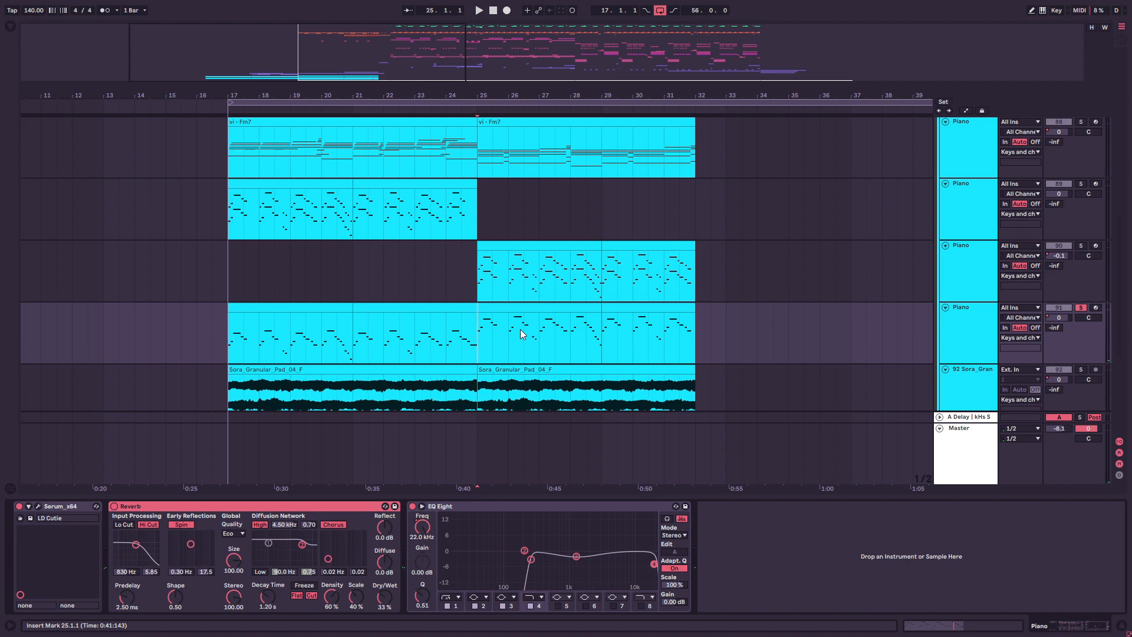
pyautogui.press('space')
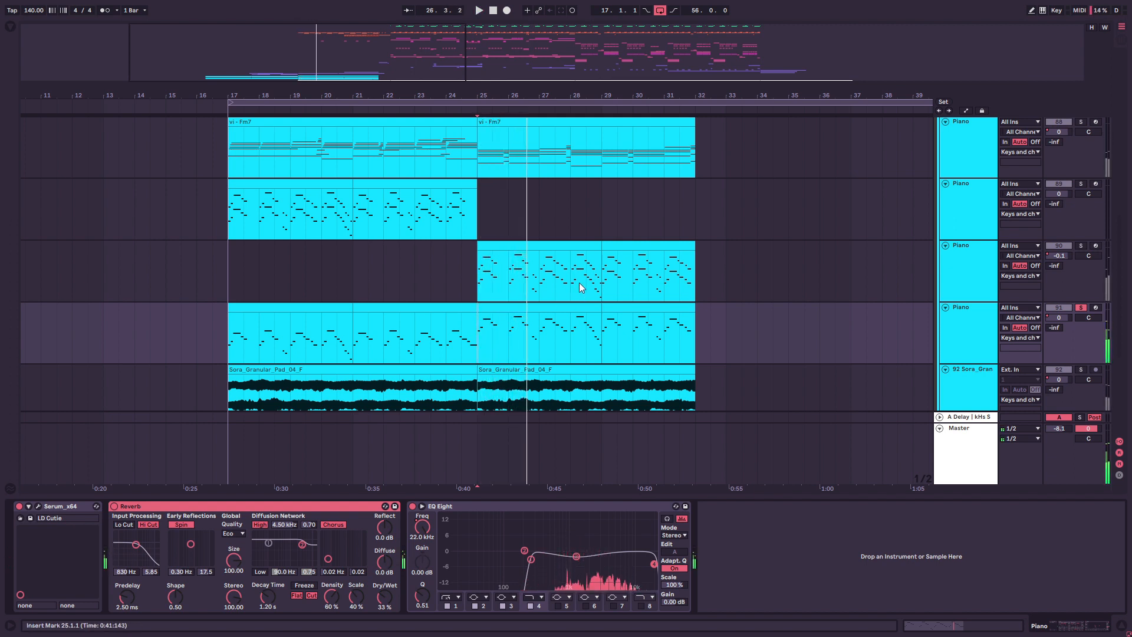
# Step: Add the fourth Piano track to the solo, play both from bar 25 and display the fourth track's devices
pyautogui.keyDown('ctrl'); pyautogui.click(1081, 245); pyautogui.keyUp('ctrl')
pyautogui.scroll(-2, 498, 257)
pyautogui.scroll(2, 494, 268)
pyautogui.press('space')
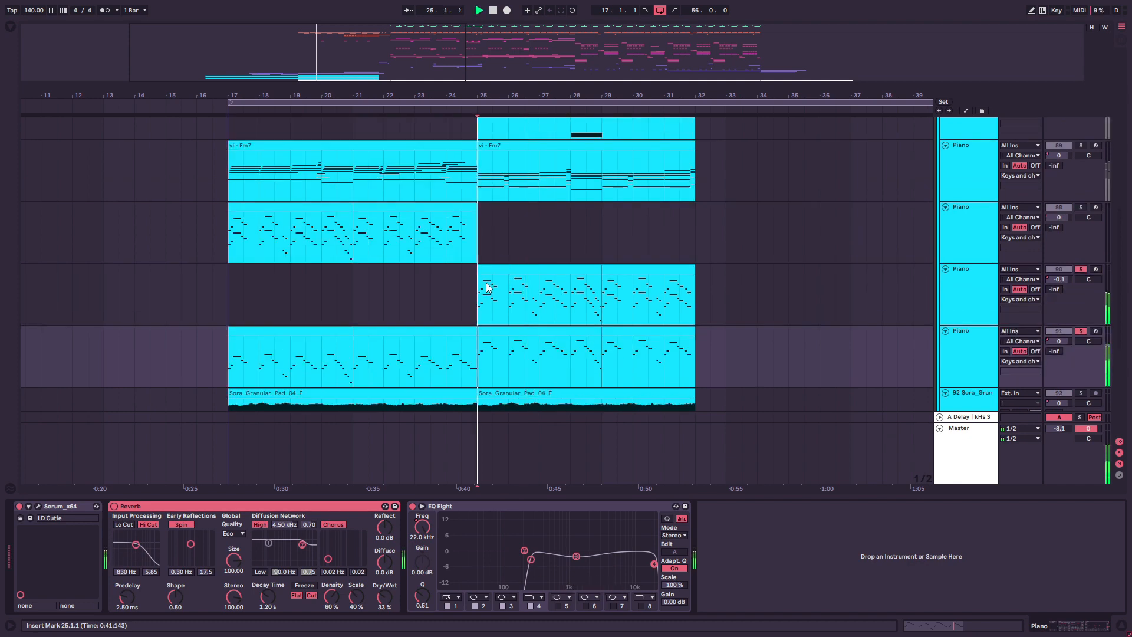
pyautogui.click(988, 291)
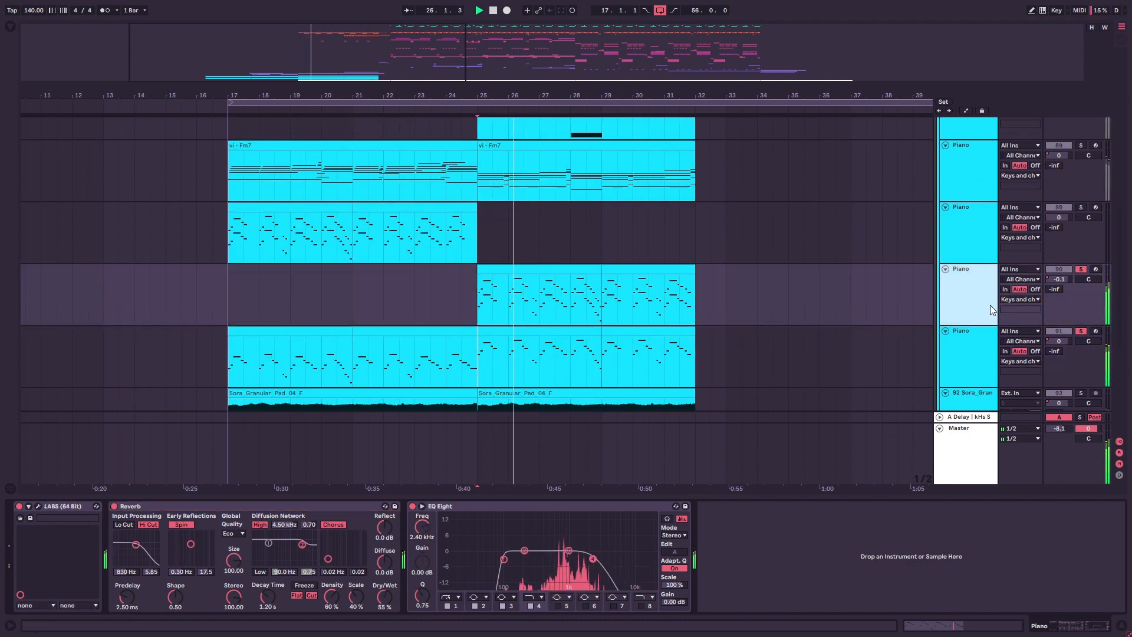
pyautogui.scroll(-4, 917, 316)
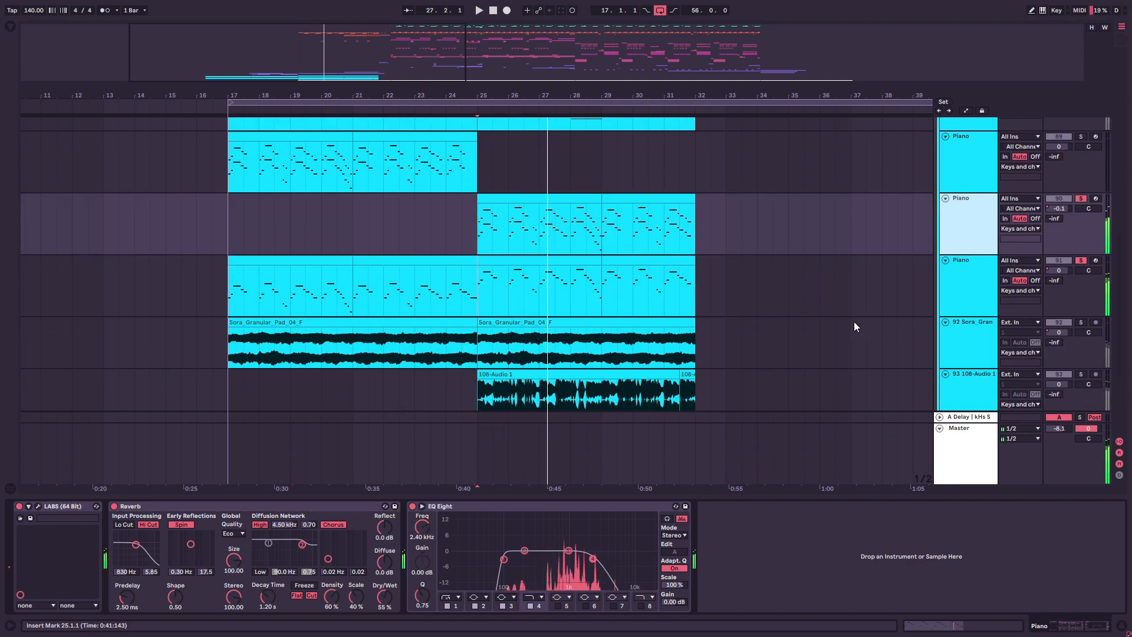
# Step: Add the Sora granular pad to the soloed Piano tracks and play them together from bar 25
pyautogui.click(482, 313)
pyautogui.press('space')
pyautogui.press('space')
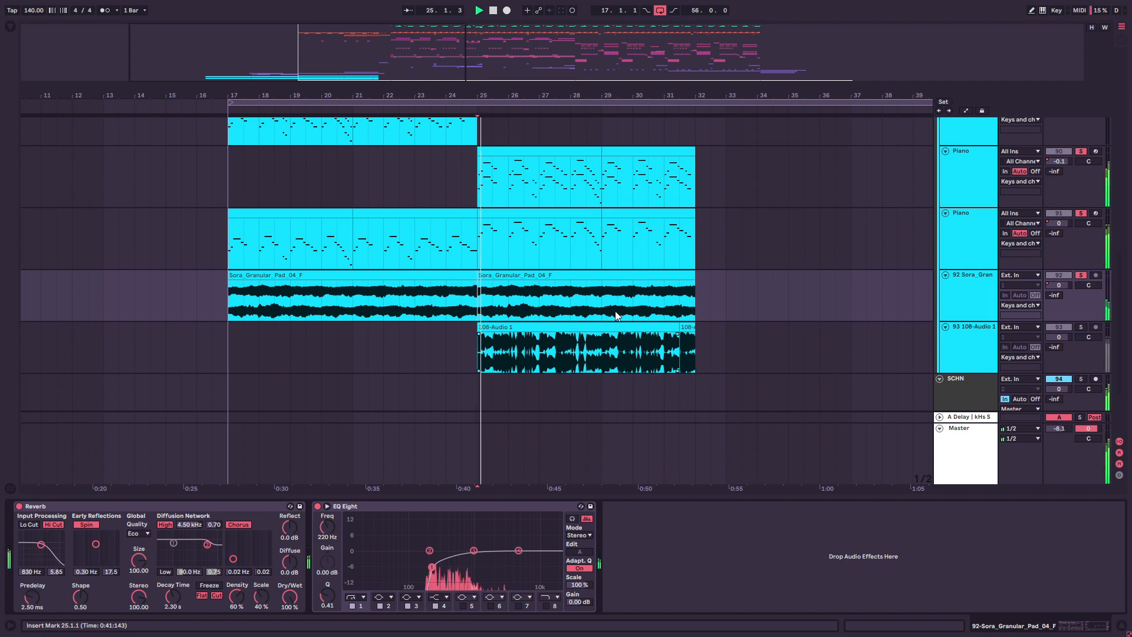
pyautogui.scroll(5, 681, 313)
pyautogui.press('space')
# Step: Add the first Piano track in Keys and chords to the solo and play the layered tracks from bar 25
pyautogui.scroll(5, 681, 313)
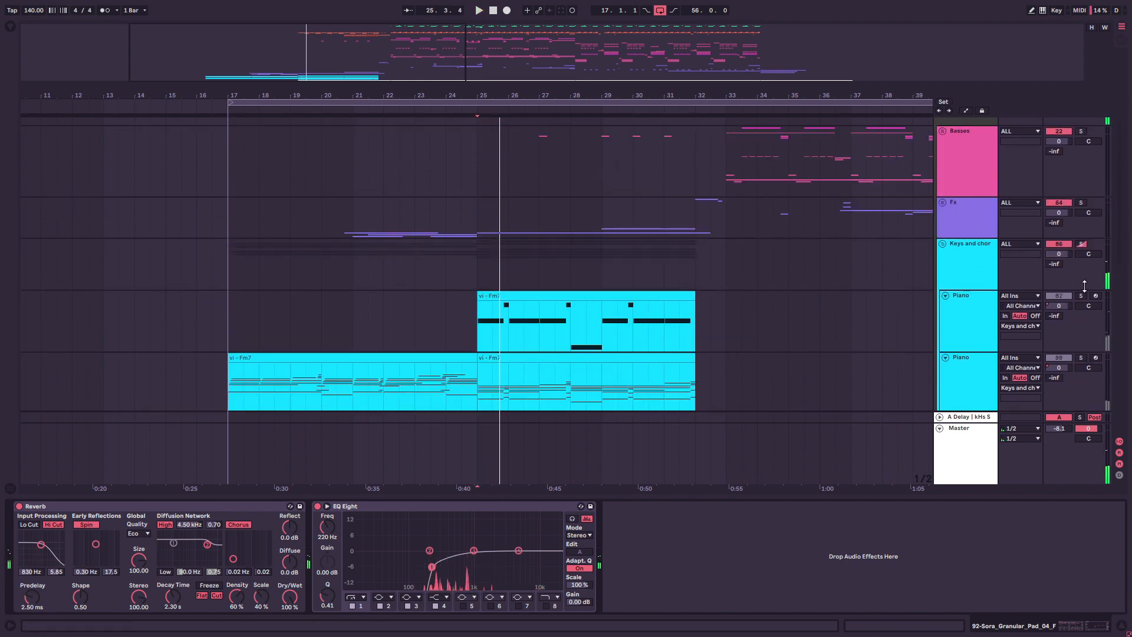
pyautogui.click(532, 323)
pyautogui.click(483, 317)
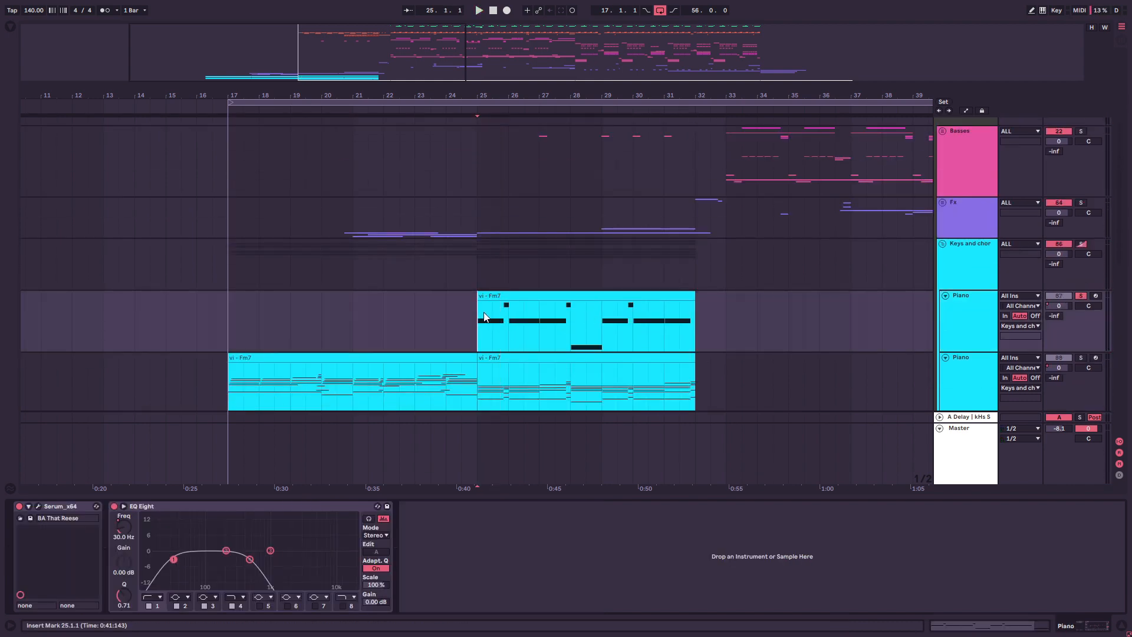
pyautogui.scroll(-4, 483, 311)
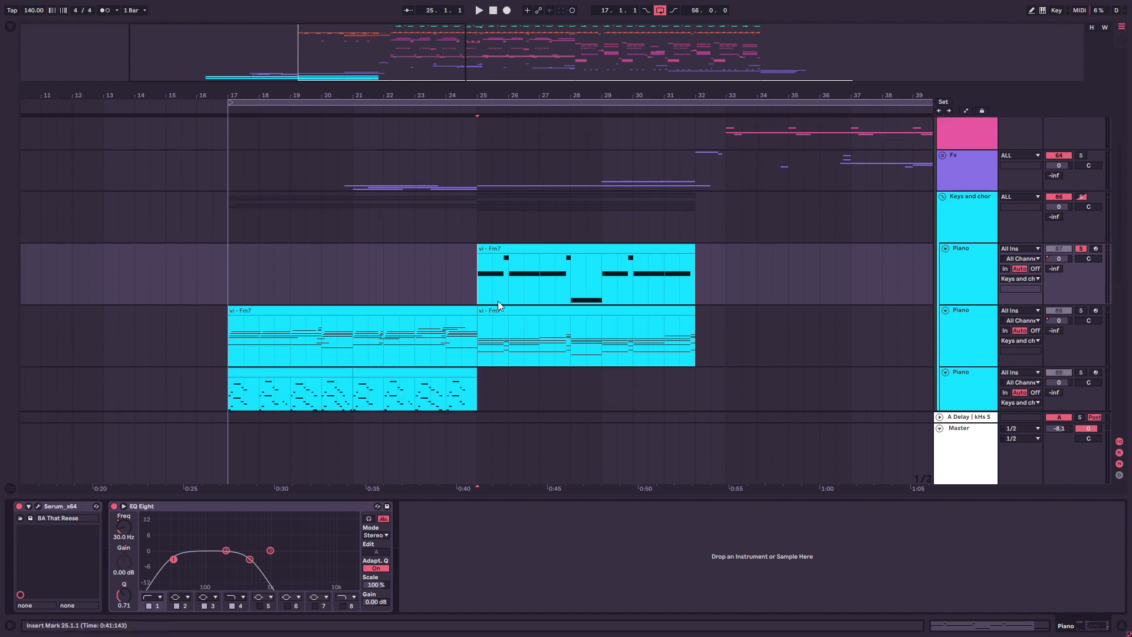
pyautogui.press('space')
pyautogui.scroll(-8, 581, 268)
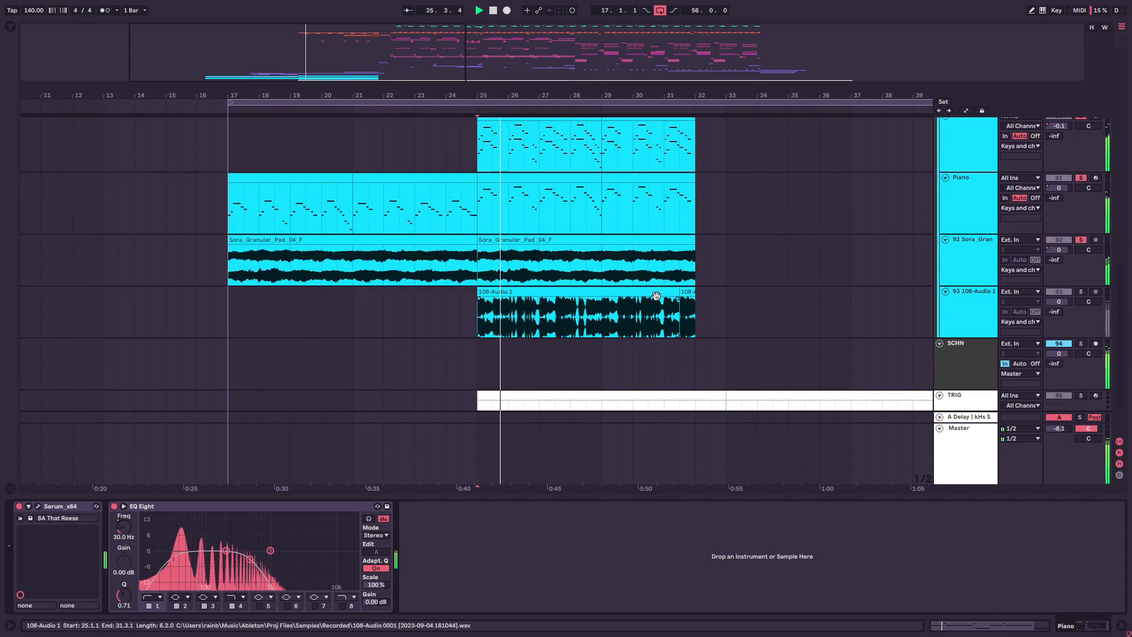
pyautogui.scroll(6, 759, 270)
pyautogui.scroll(-7, 711, 257)
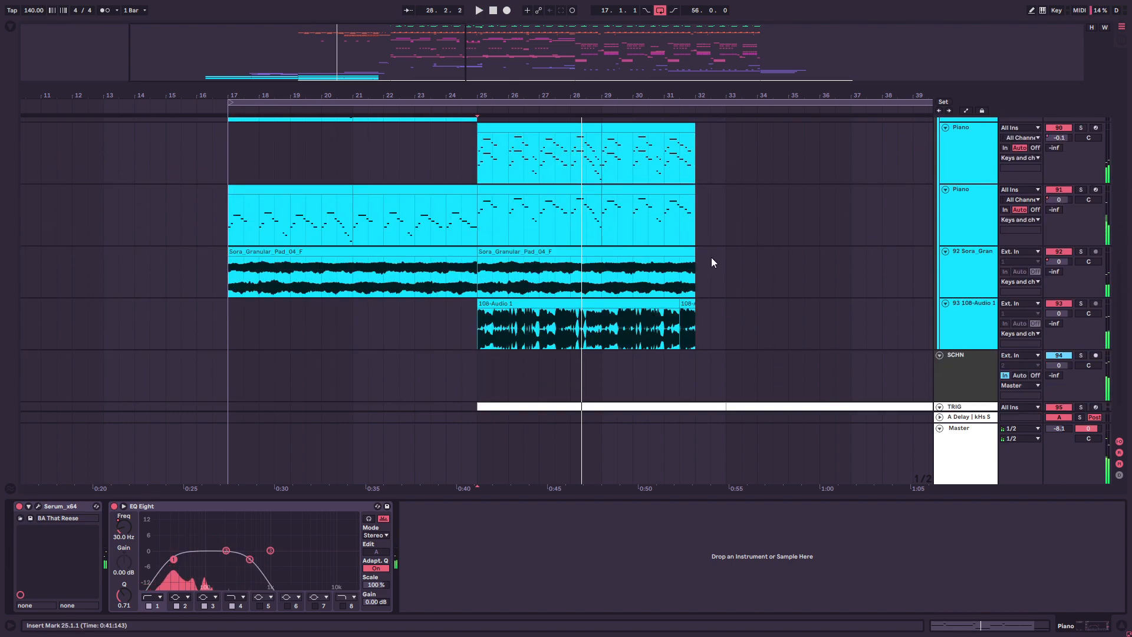
# Step: Return to bar 25, solo only the 108-Audio 1 track and play it
pyautogui.press('space')
pyautogui.click(471, 334)
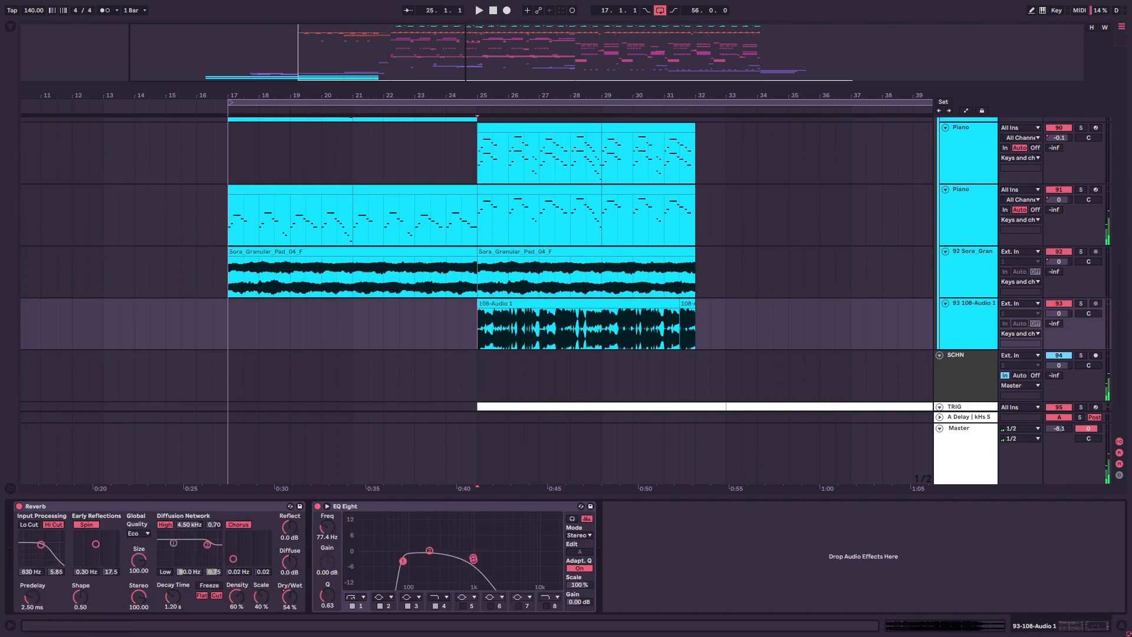
pyautogui.click(1080, 303)
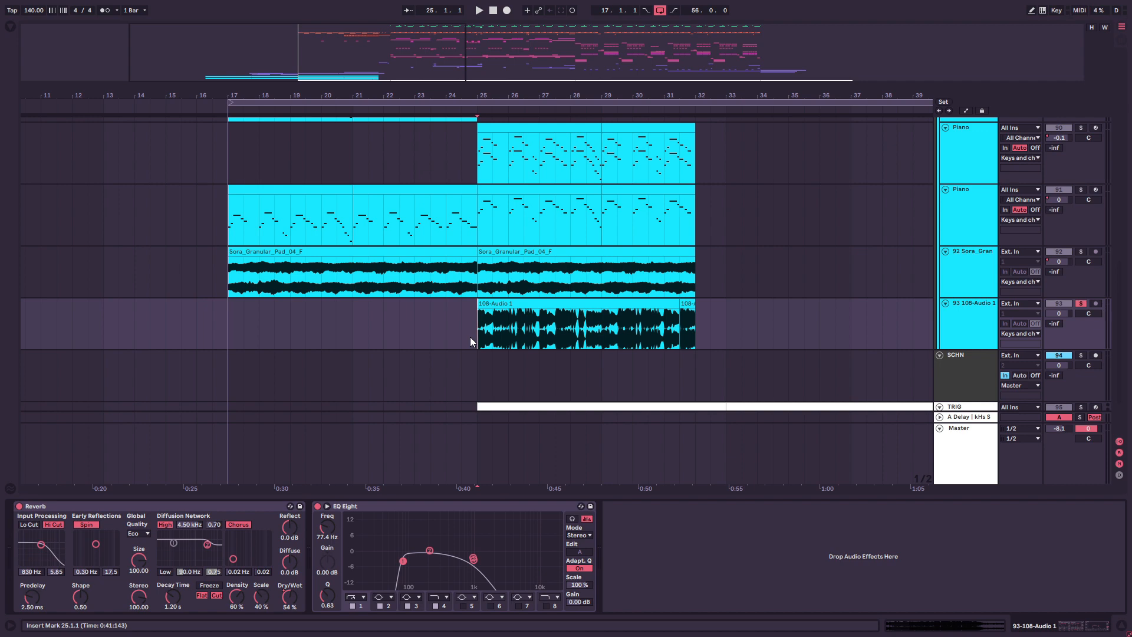
pyautogui.press('space')
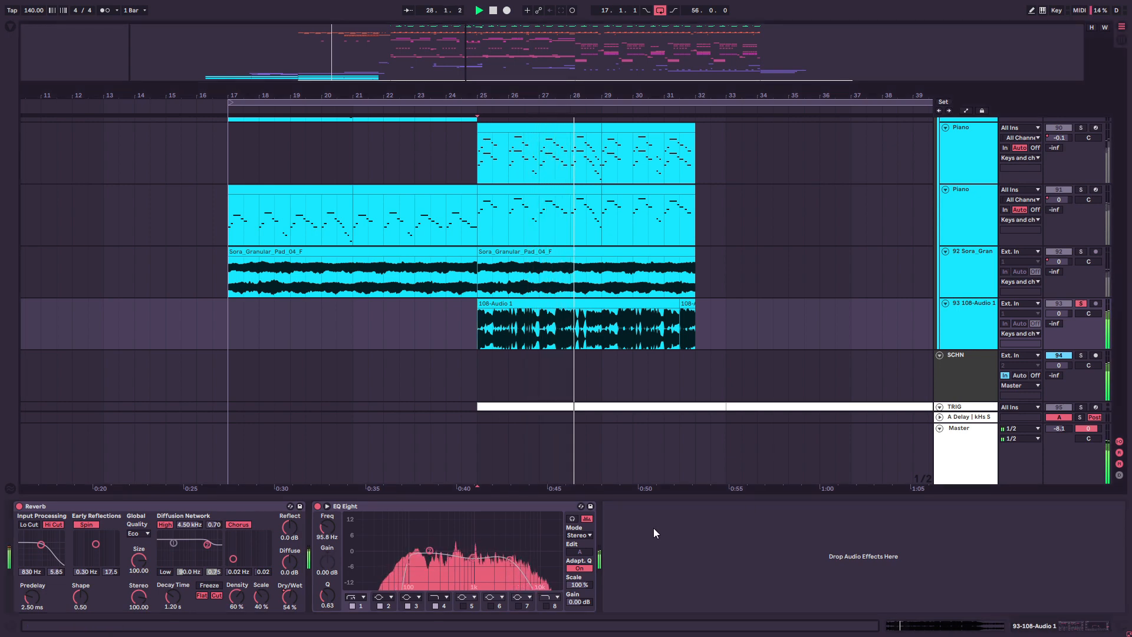
# Step: Unsolo the 108-Audio 1 track to hear it within the full mix, and stop playback
pyautogui.click(1081, 303)
pyautogui.scroll(2, 813, 395)
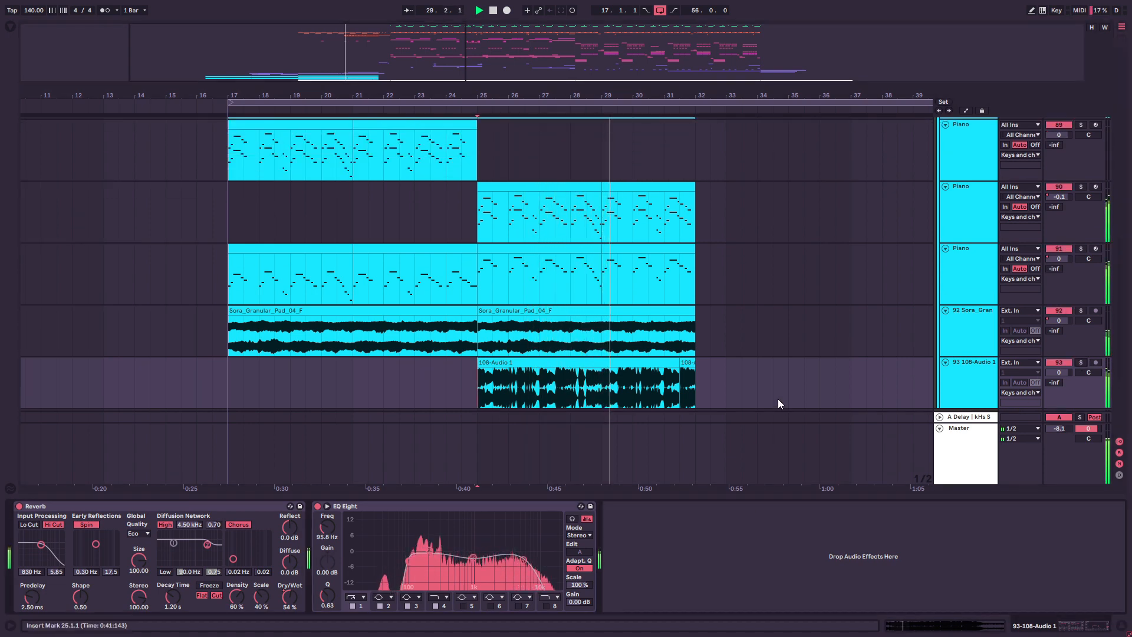
pyautogui.scroll(-2, 777, 401)
pyautogui.press('space')
# Step: Show the automation of the EQ Eight's band 4 frequency on the 108-Audio 1 track
pyautogui.click(609, 339)
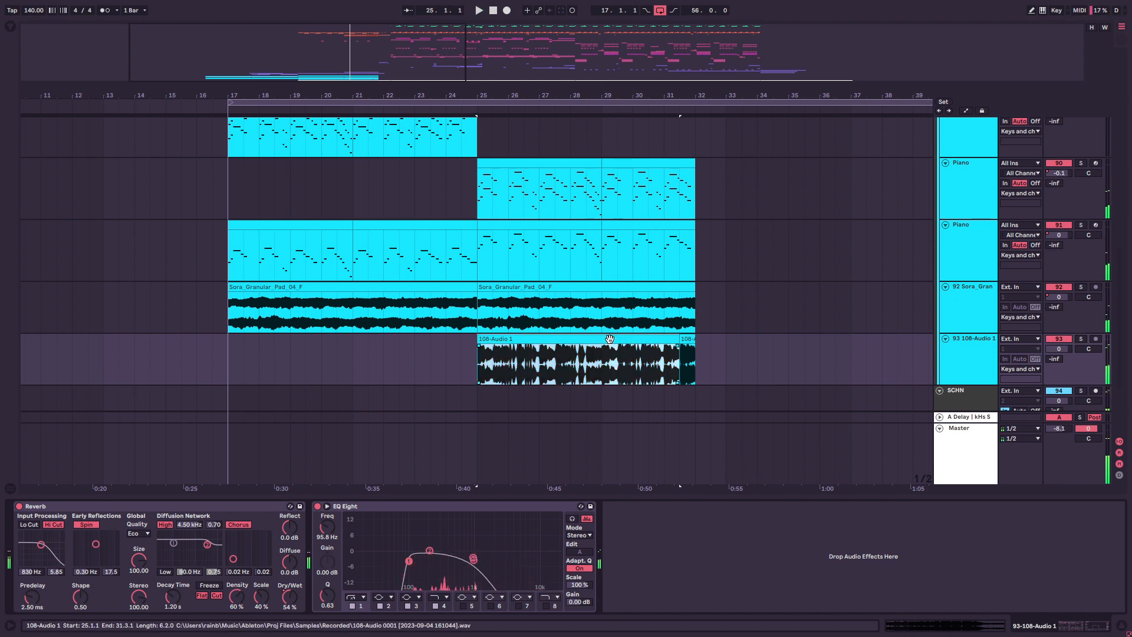
pyautogui.click(609, 362)
pyautogui.press('a')
pyautogui.press('a')
pyautogui.click(520, 561)
pyautogui.press('a')
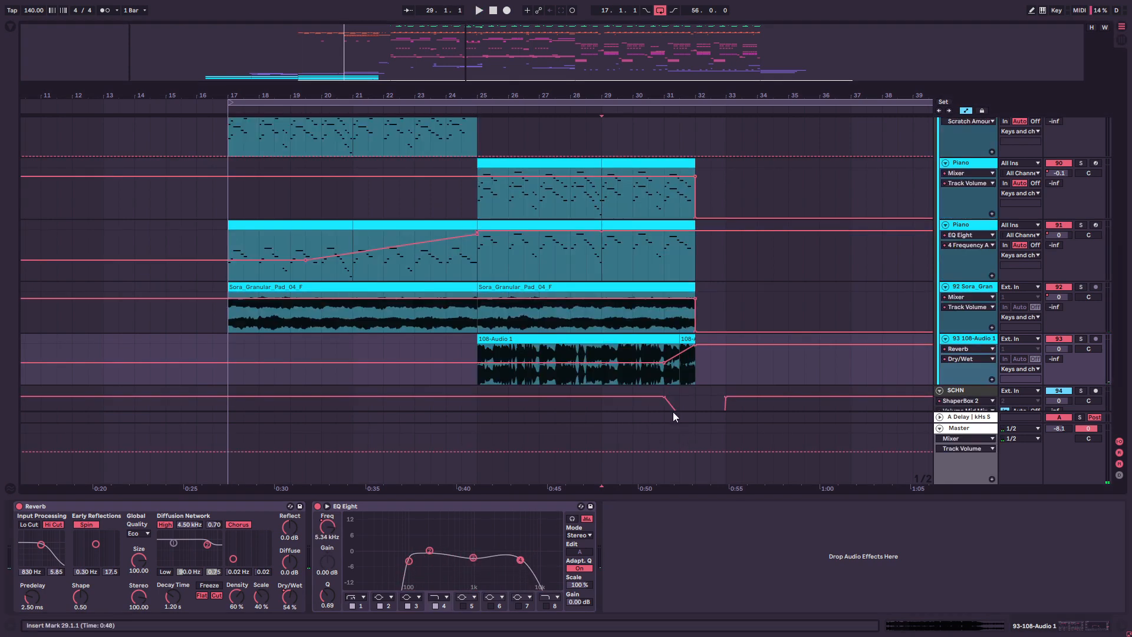
pyautogui.rightClick(328, 528)
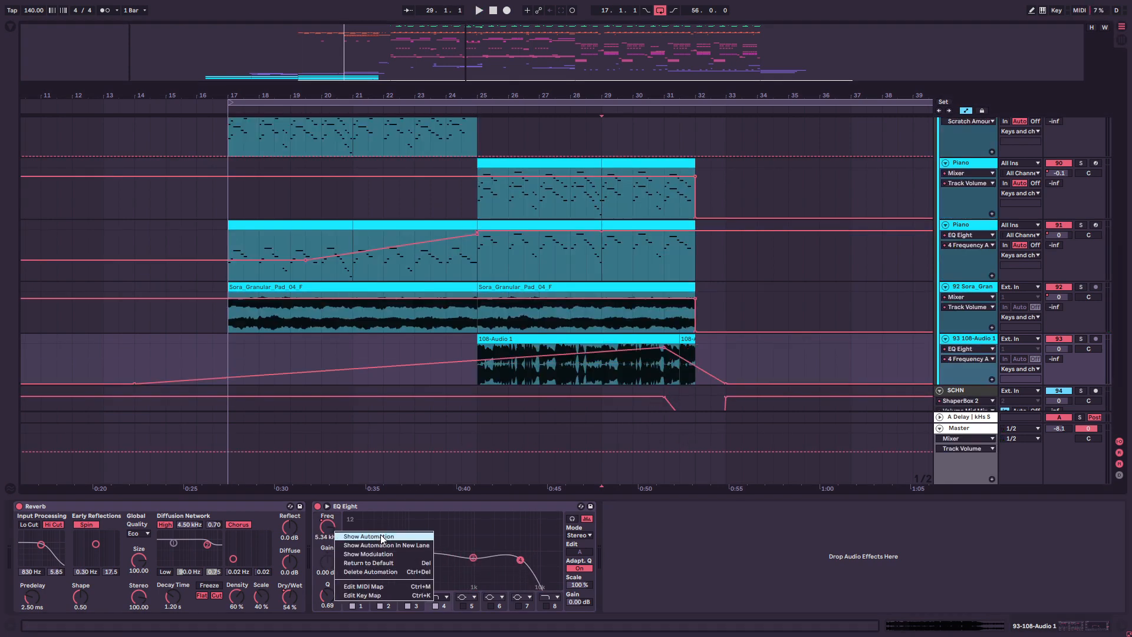
pyautogui.click(365, 537)
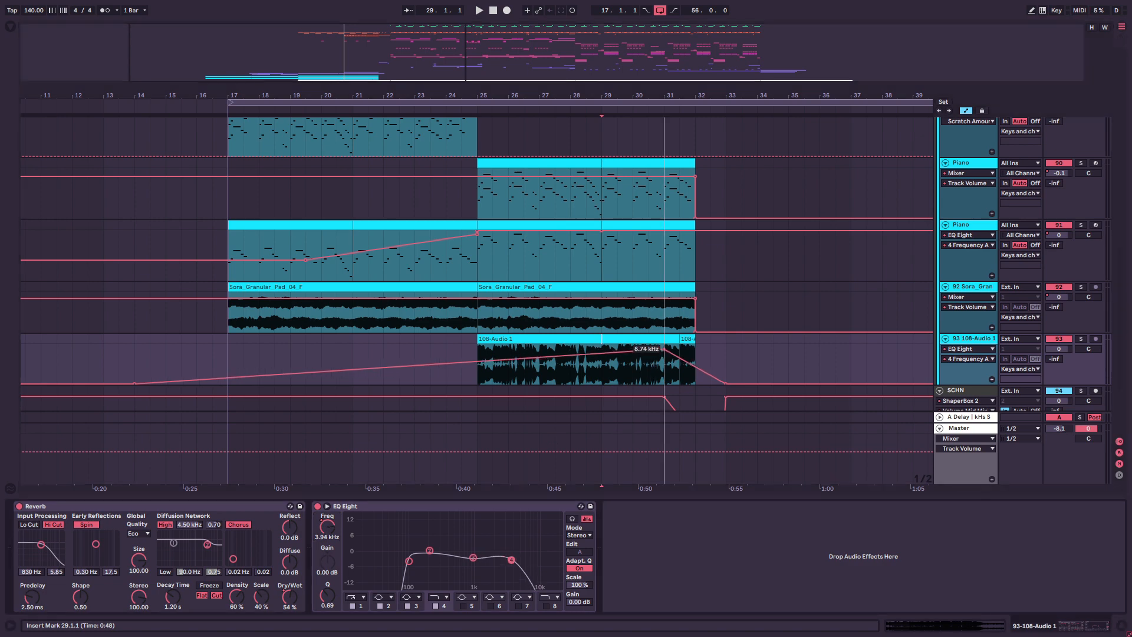
# Step: Examine the filter frequency curve across the 108-Audio 1 clip and hide the automation again
pyautogui.click(590, 373)
pyautogui.click(599, 376)
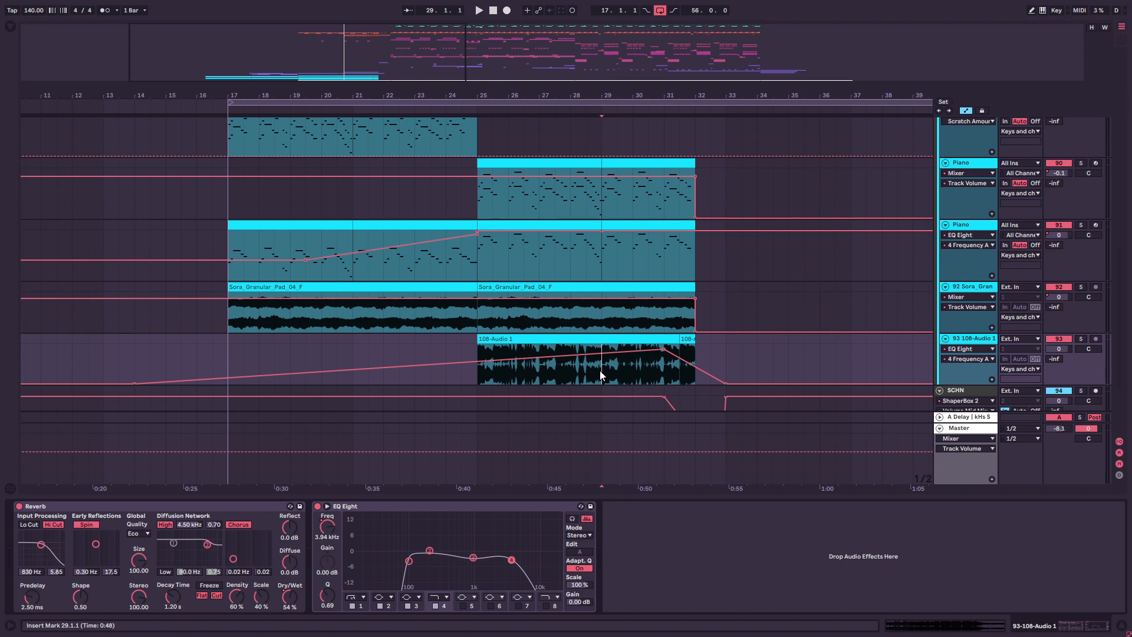
pyautogui.scroll(-2, 783, 318)
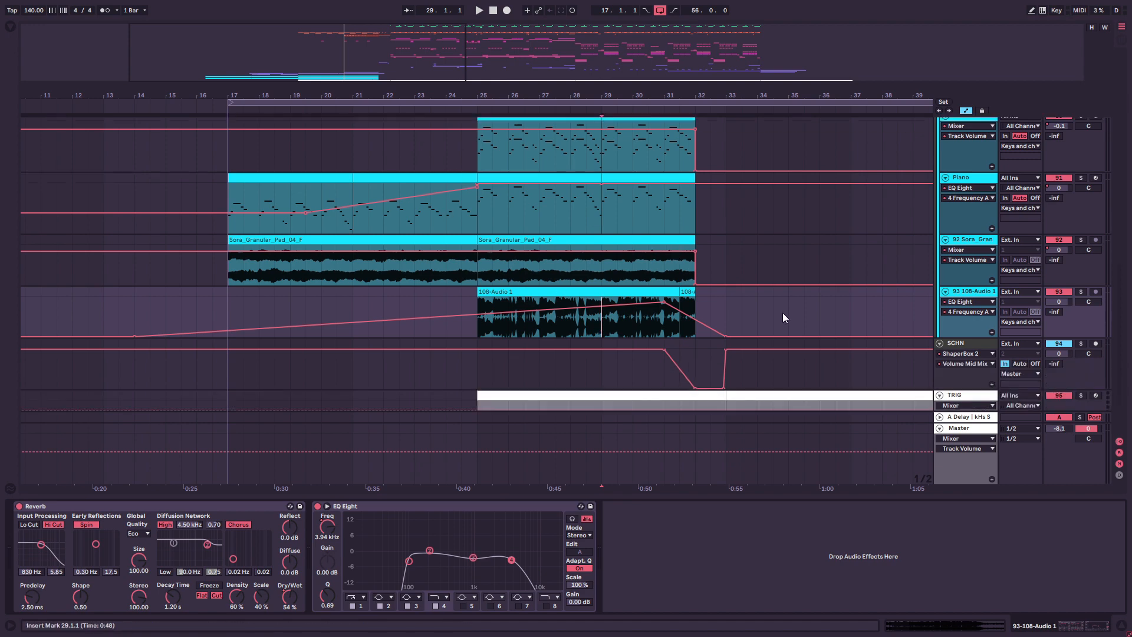
pyautogui.press('a')
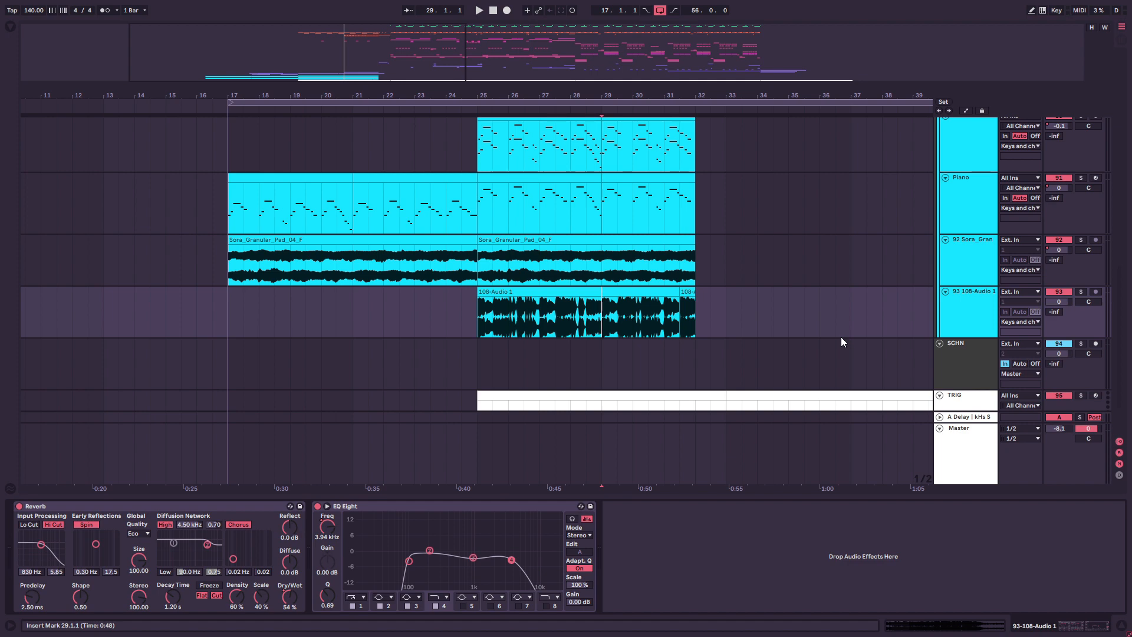
# Step: Go up to the Fx group's tracks and unfold track 83, which holds the Freeze SuperHighViolin clip
pyautogui.scroll(10, 841, 341)
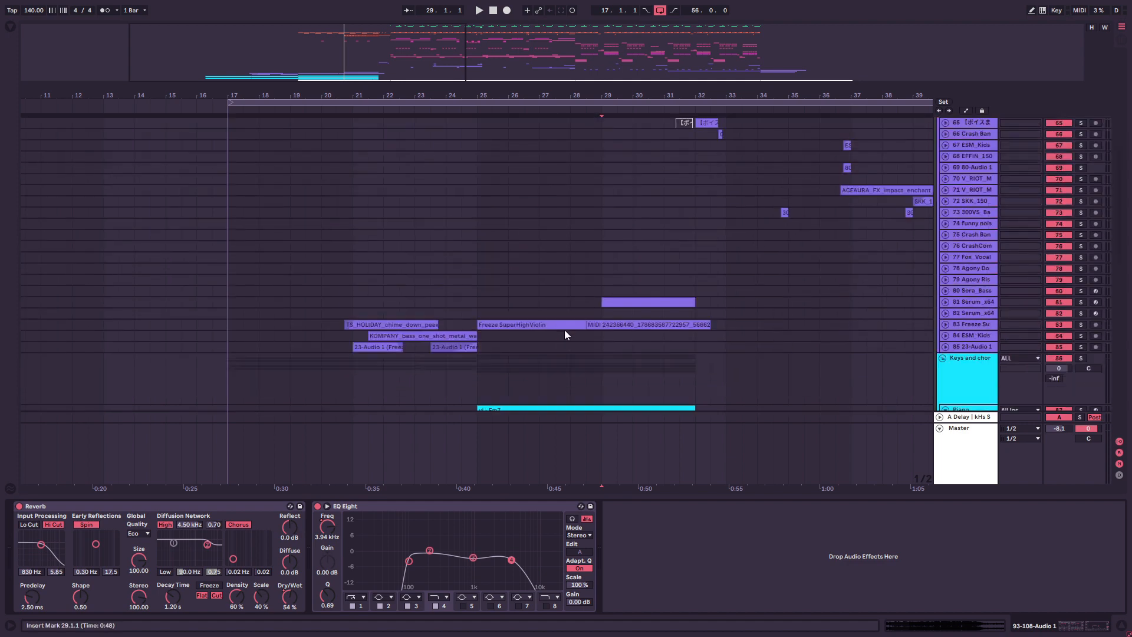
pyautogui.scroll(-4, 554, 307)
pyautogui.scroll(2, 548, 283)
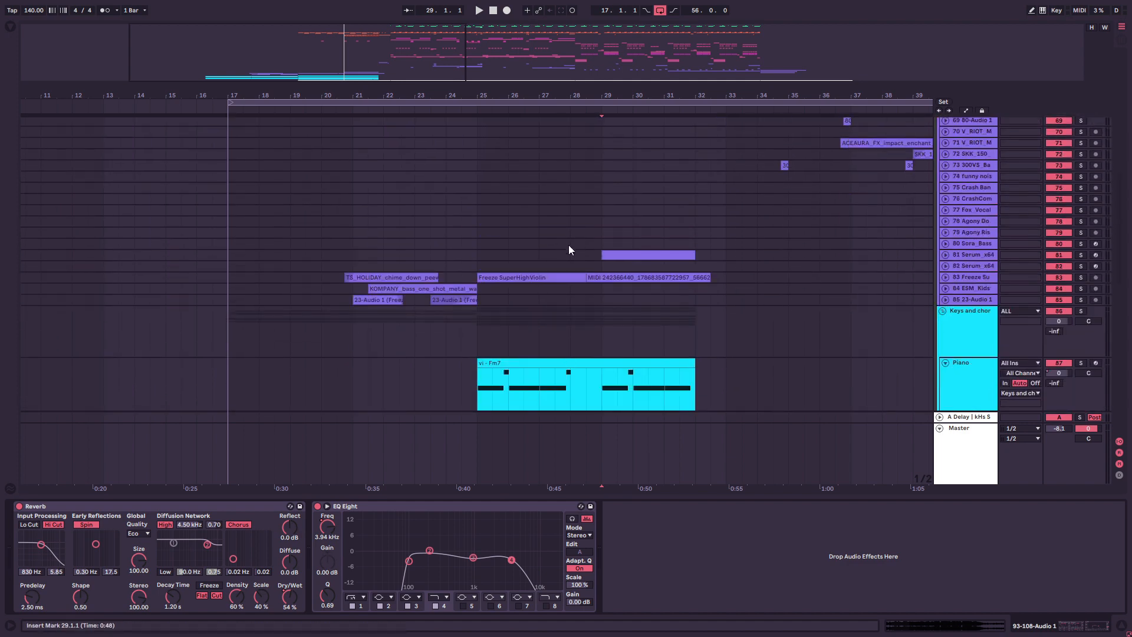
pyautogui.click(945, 275)
pyautogui.scroll(-2, 377, 277)
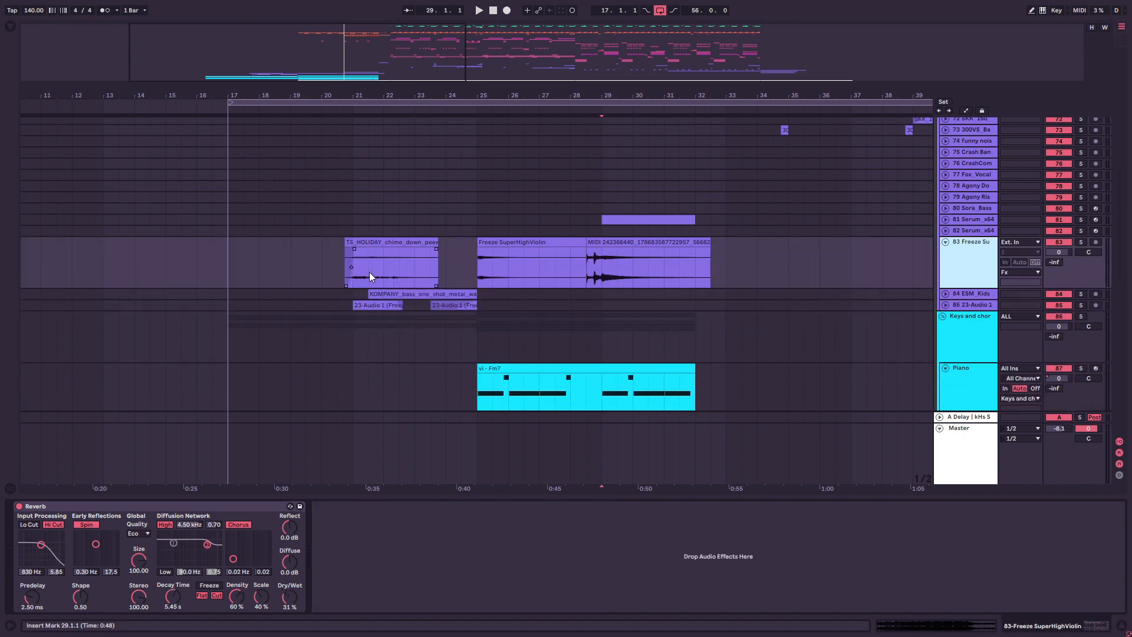
# Step: Solo track 83 and audition its HOLIDAY chime, Freeze SuperHighViolin and MIDI audio clips from their start points
pyautogui.click(365, 243)
pyautogui.click(1080, 242)
pyautogui.press('space')
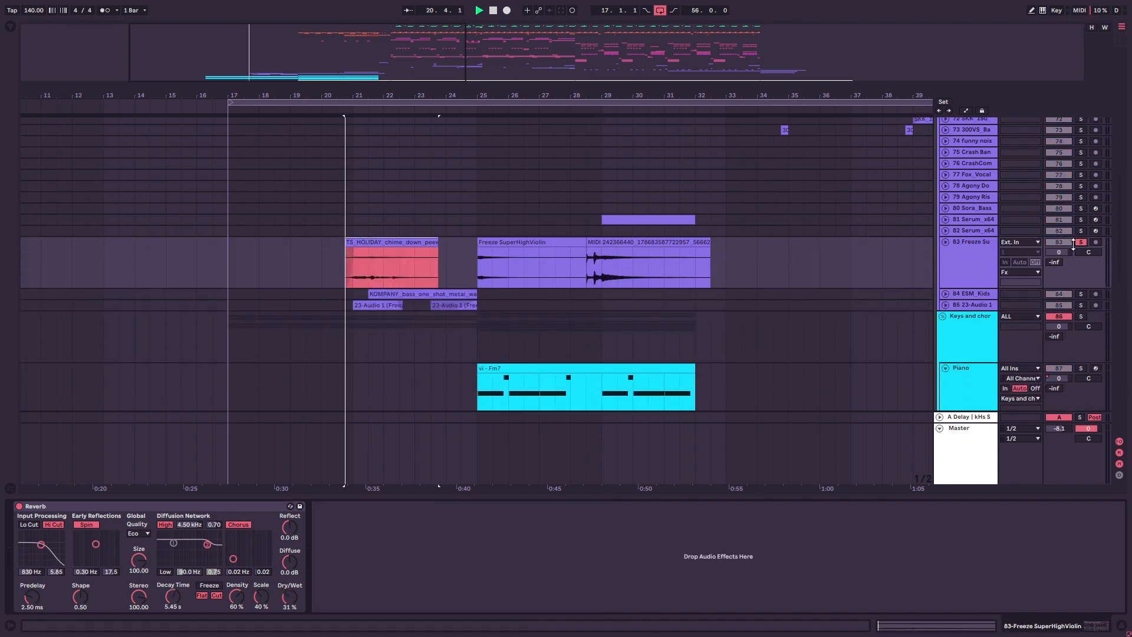
pyautogui.click(479, 259)
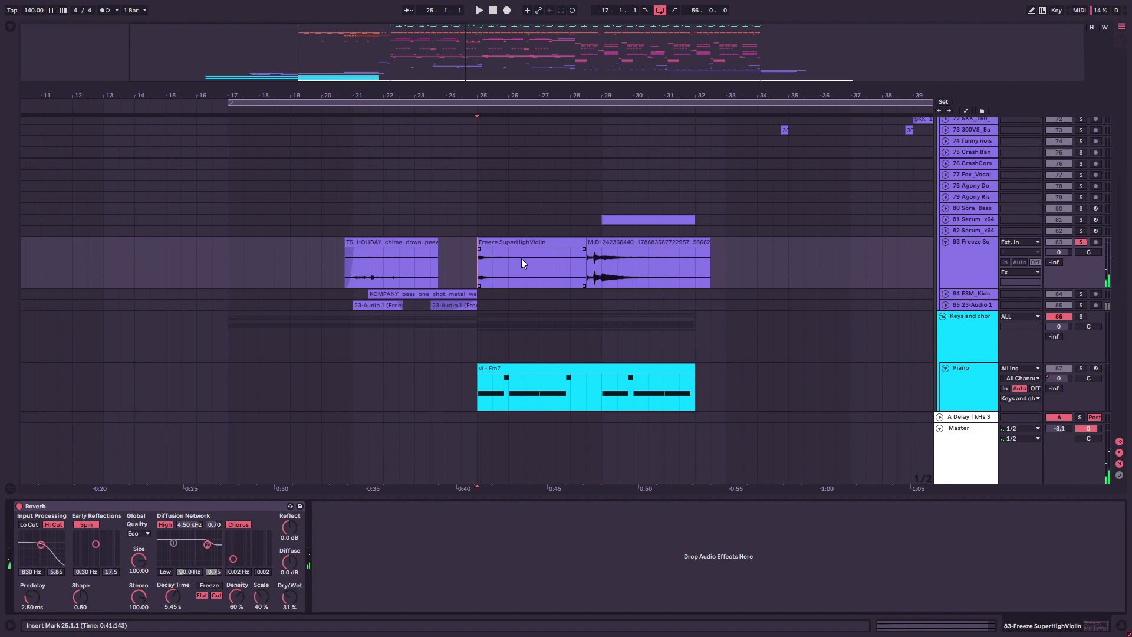
pyautogui.click(585, 269)
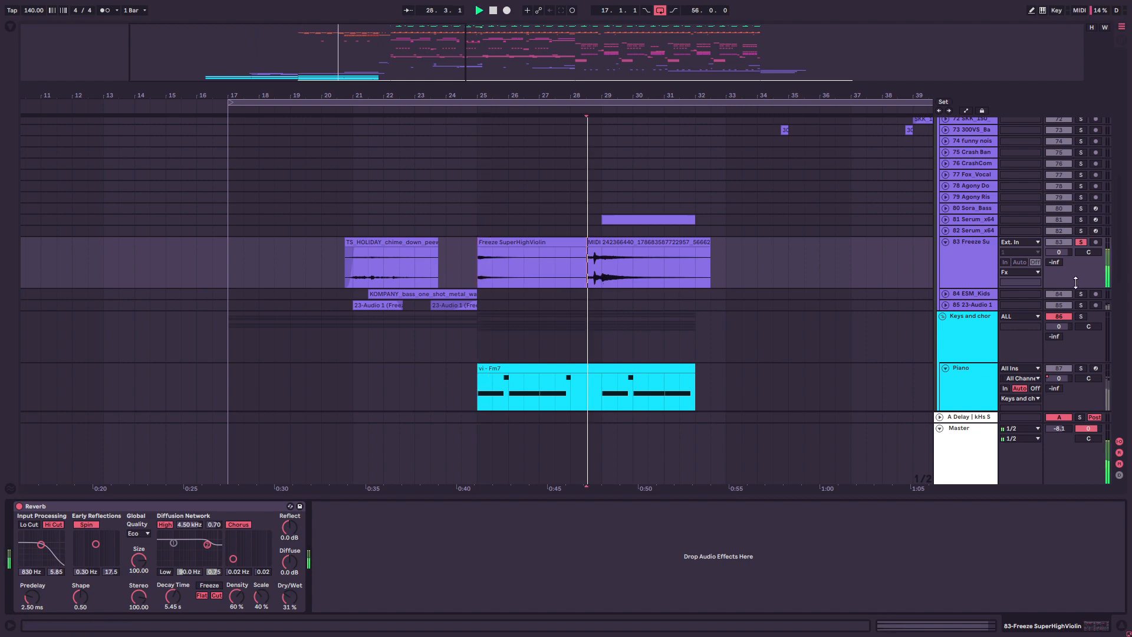
pyautogui.click(759, 291)
# Step: Unfold tracks 84 and 85, solo the 85 23-Audio 1 track and audition its first clip from bar 21
pyautogui.scroll(-2, 932, 227)
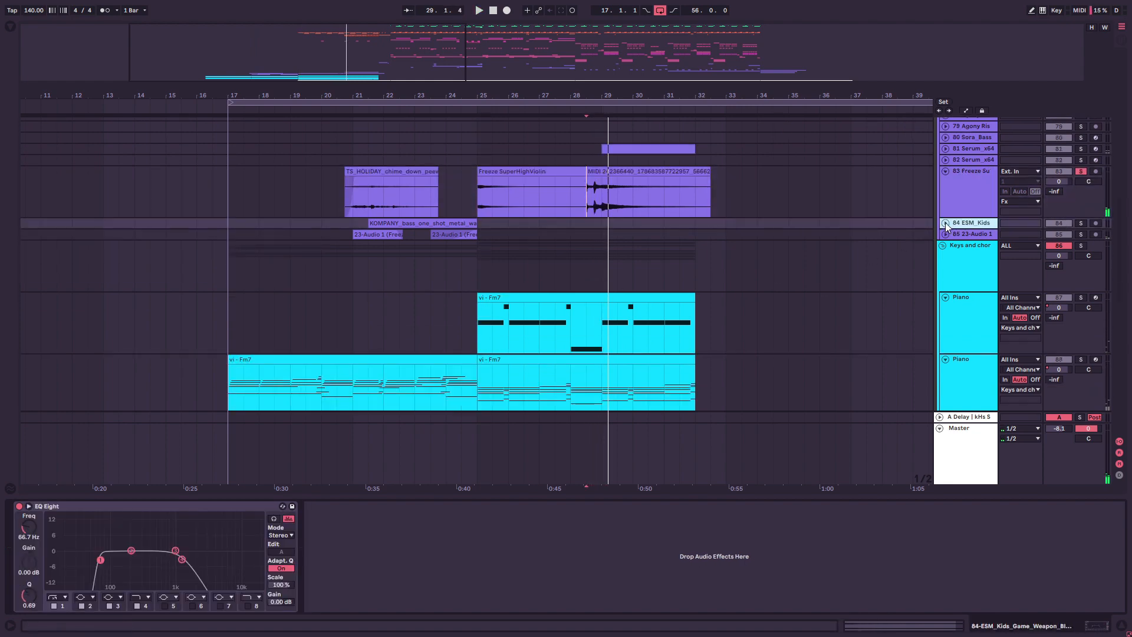
pyautogui.click(945, 224)
pyautogui.click(356, 249)
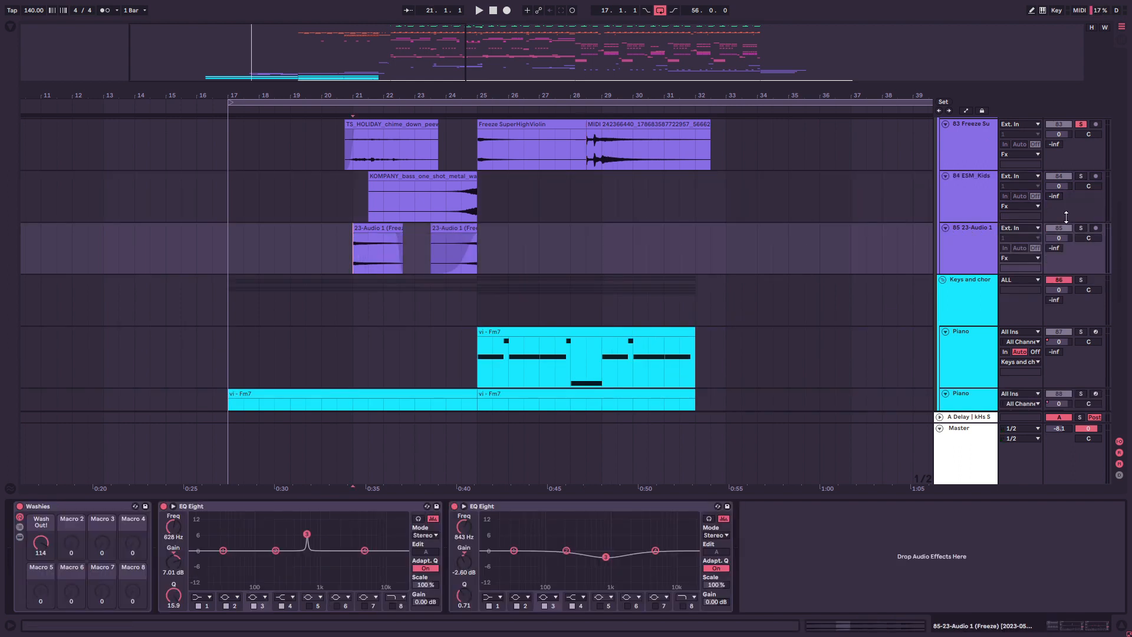
pyautogui.click(1080, 228)
pyautogui.click(982, 246)
pyautogui.press('space')
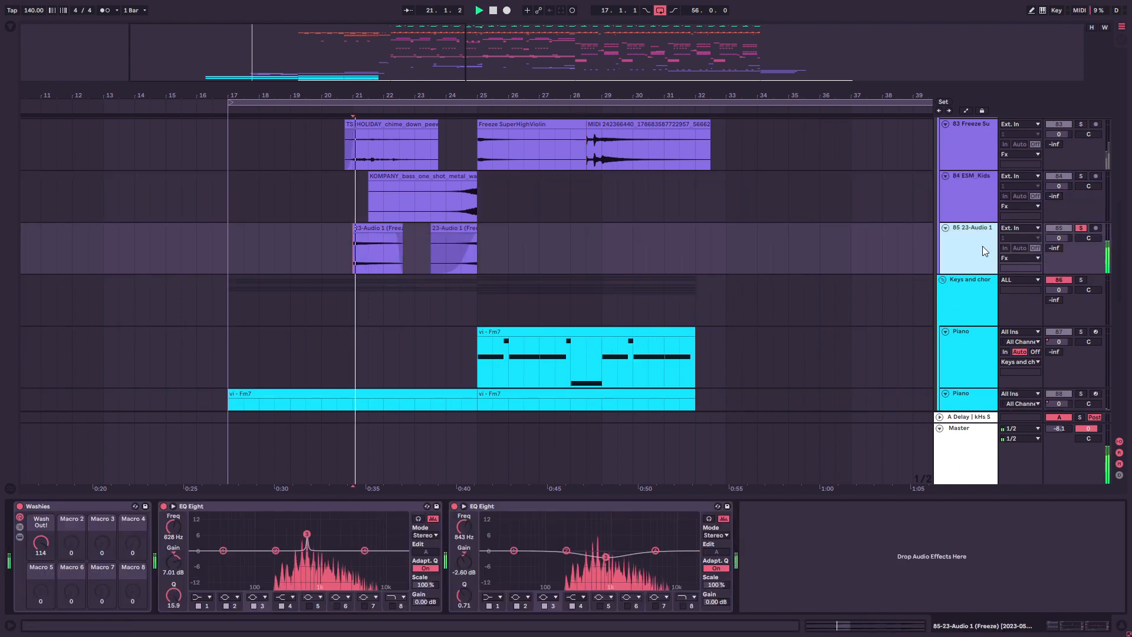
pyautogui.press('space')
# Step: Solo the 84 ESM_Kids track and audition the end of its KOMPANY bass one-shot clip from bar 24
pyautogui.click(1080, 176)
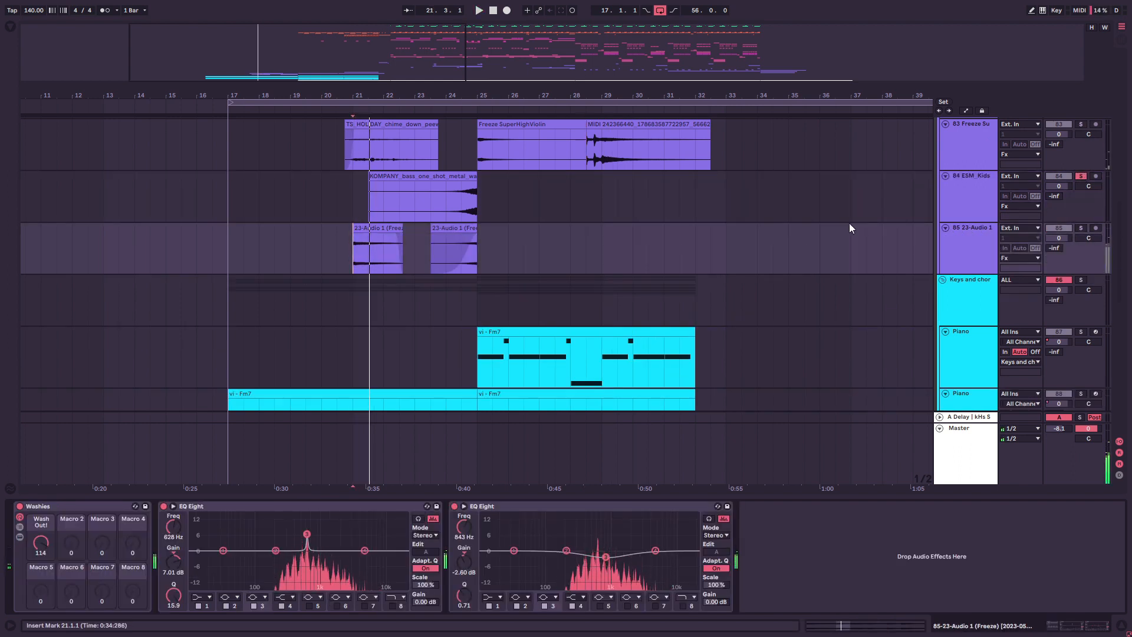
pyautogui.click(458, 185)
pyautogui.click(435, 176)
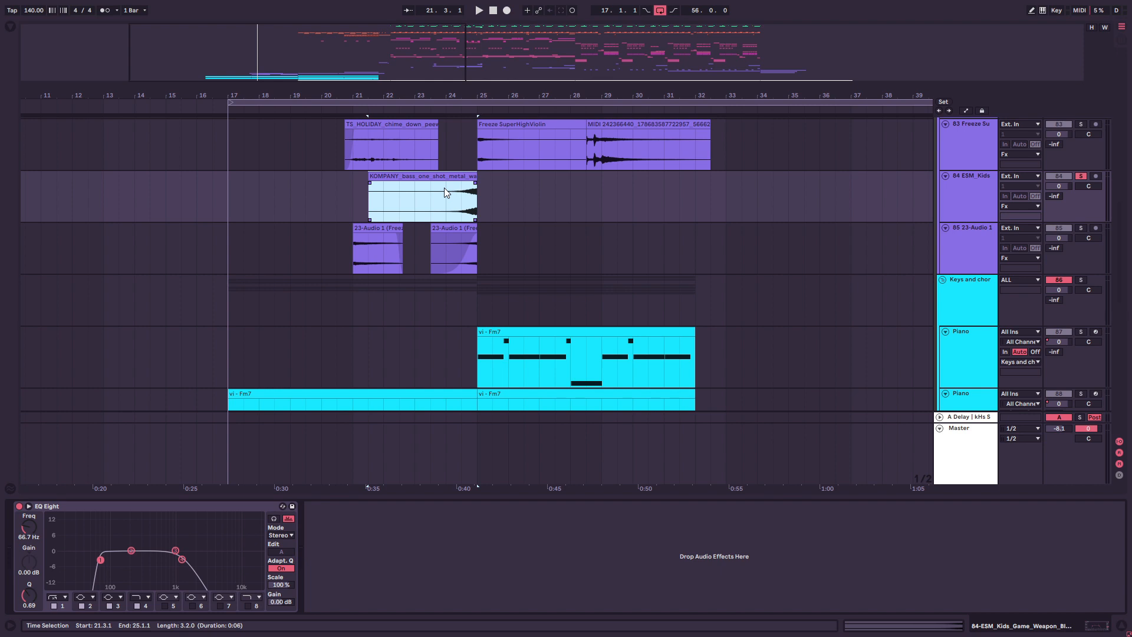
pyautogui.click(447, 189)
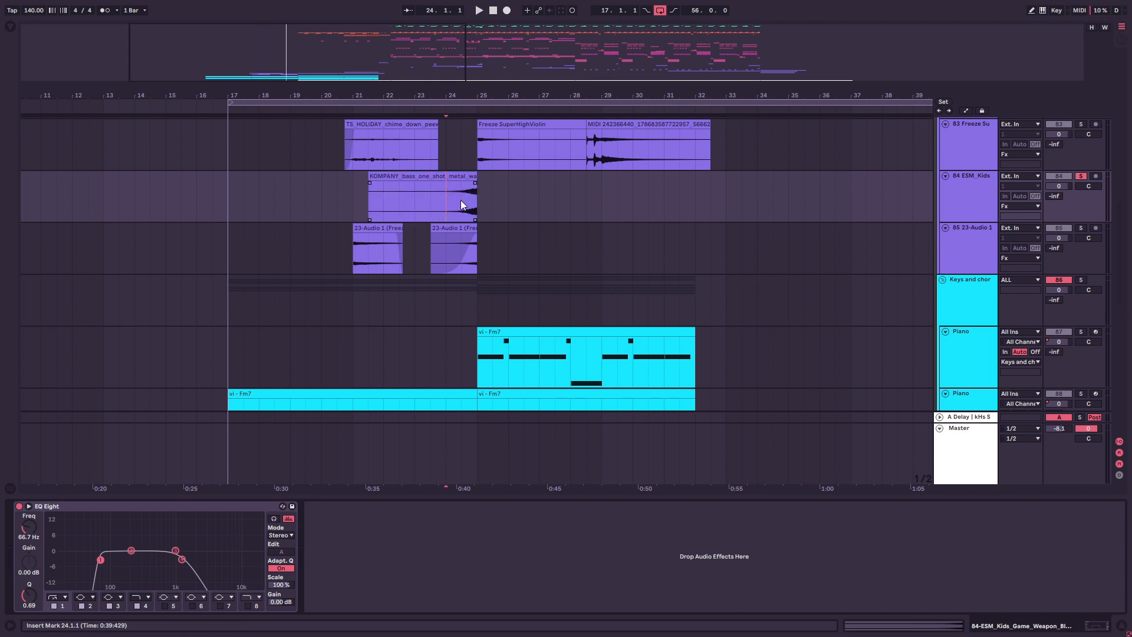
pyautogui.press('space')
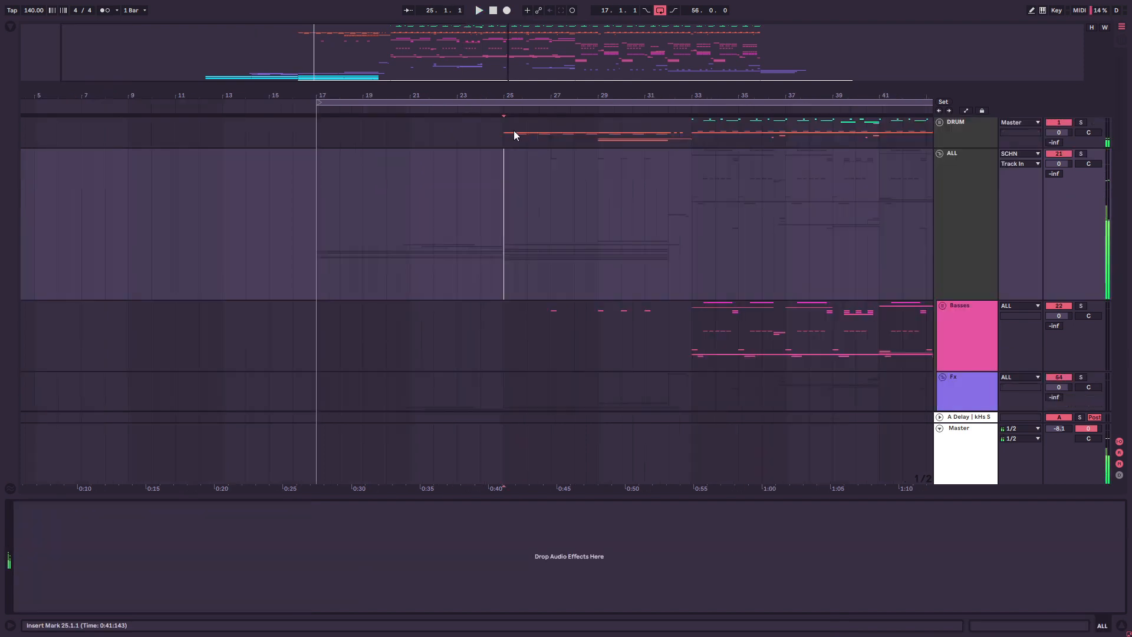
# Step: Go up to the DRUM group and unfold it, its intro Drums group and the nested 13 Group
pyautogui.click(514, 130)
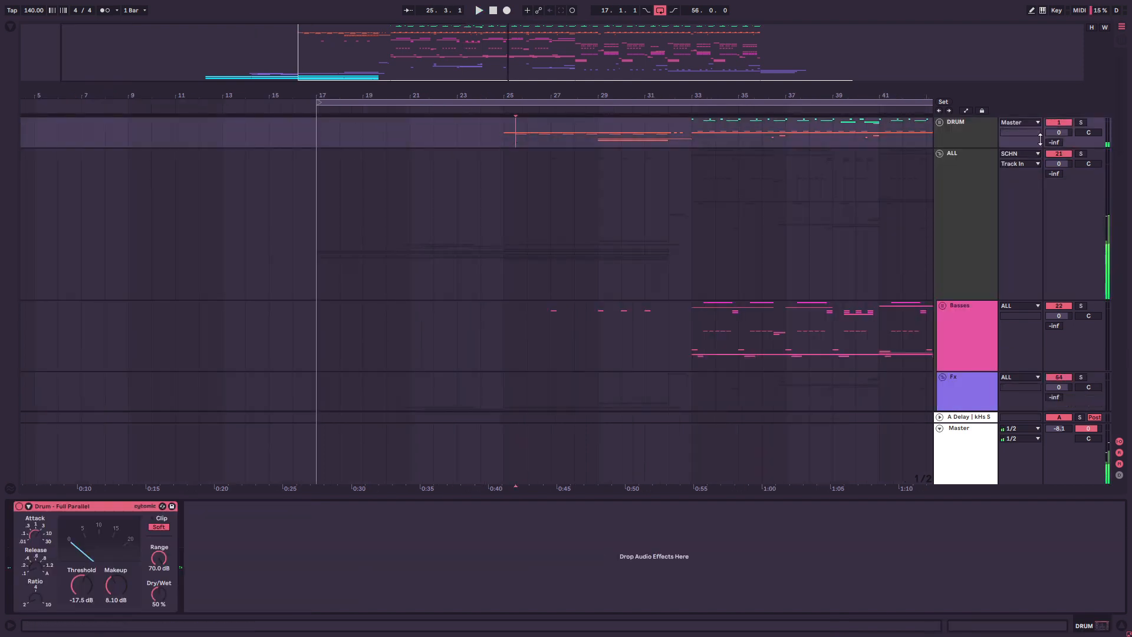
pyautogui.click(940, 122)
pyautogui.click(509, 228)
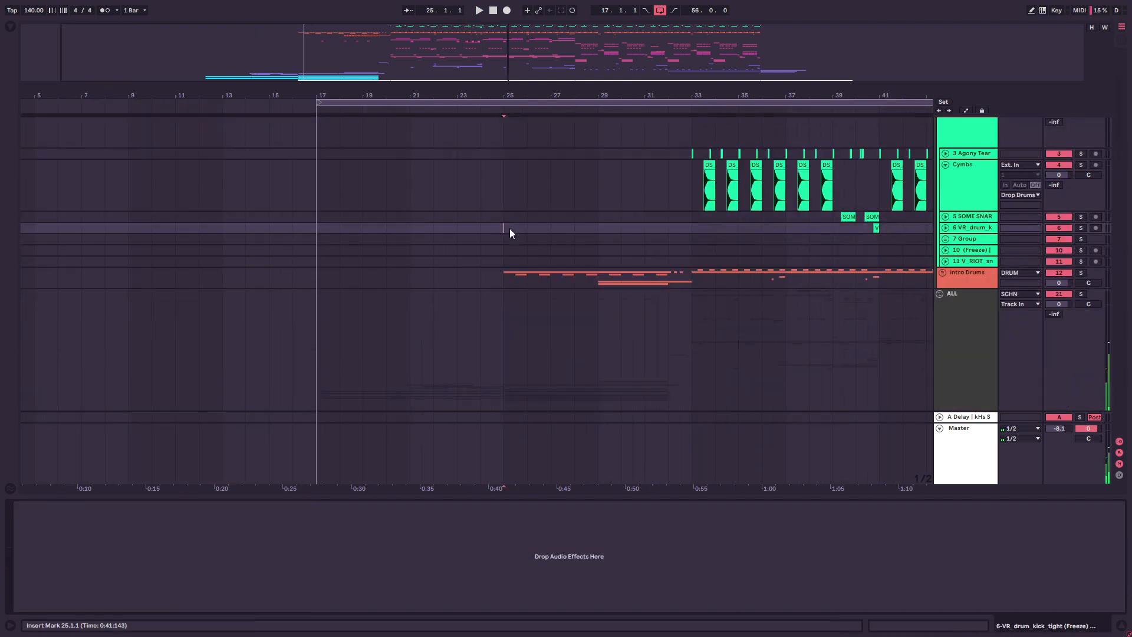
pyautogui.click(505, 272)
pyautogui.click(942, 272)
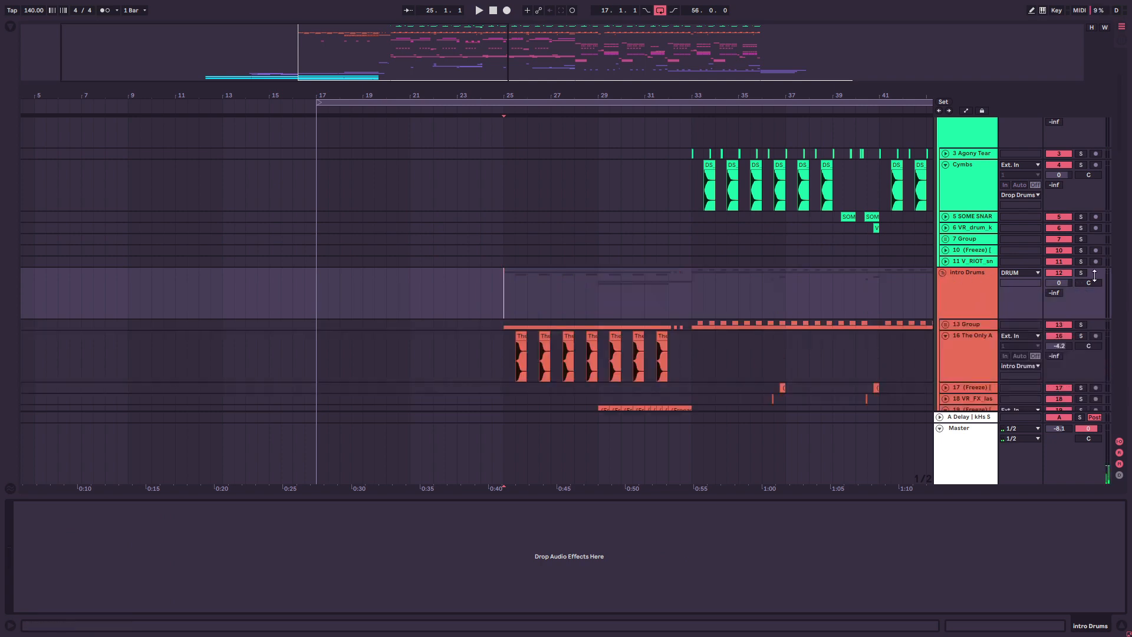
pyautogui.click(945, 324)
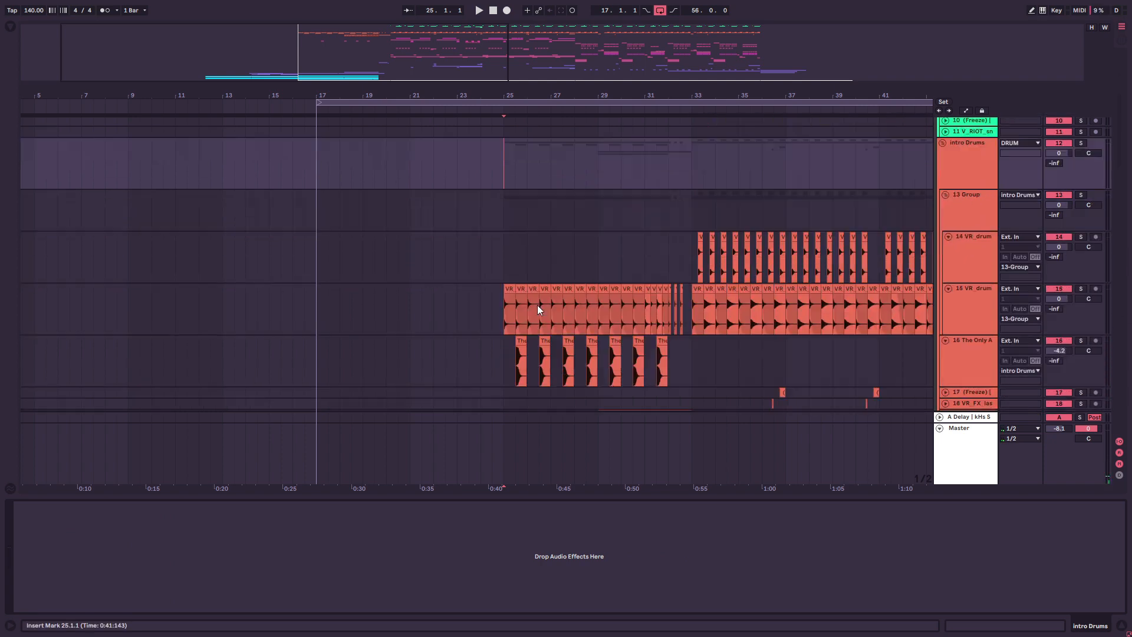
# Step: Inspect the intro drum clips from bar 25 and the Agony Clap track's devices, and solo the intro Drums group
pyautogui.click(495, 258)
pyautogui.moveTo(334, 55); pyautogui.dragTo(538, 346)
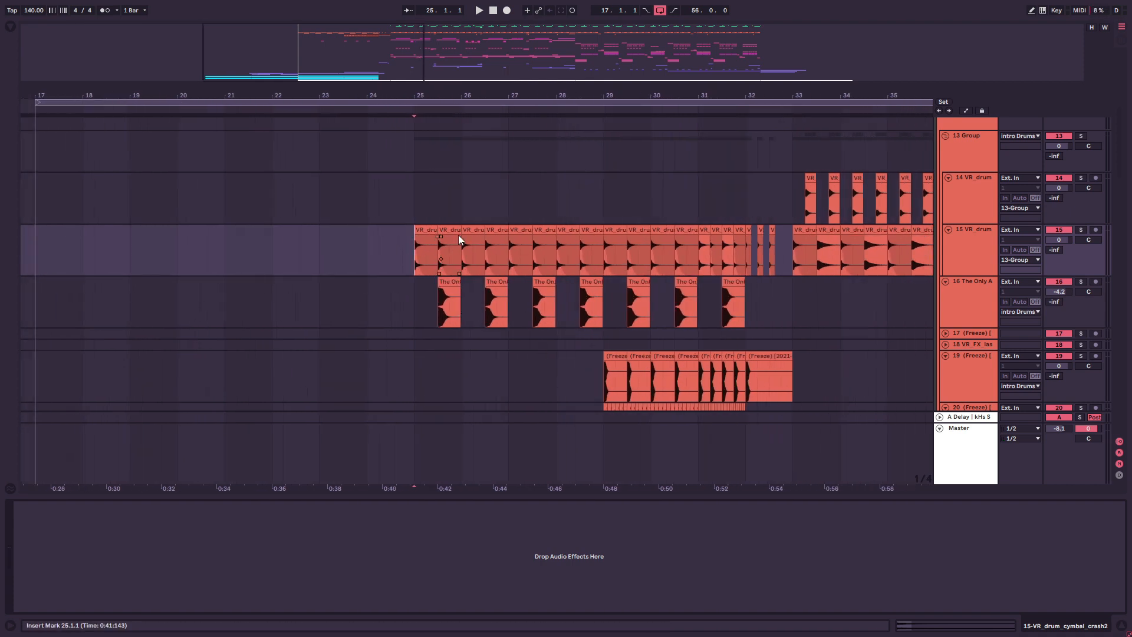
pyautogui.click(436, 309)
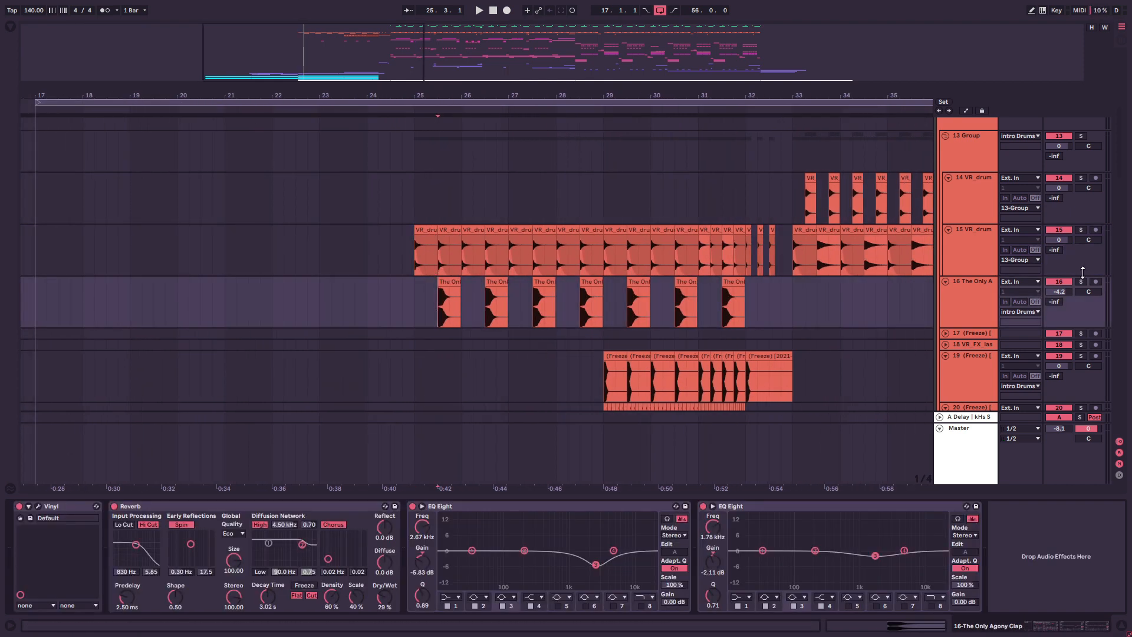
pyautogui.scroll(2, 1075, 184)
pyautogui.click(1076, 159)
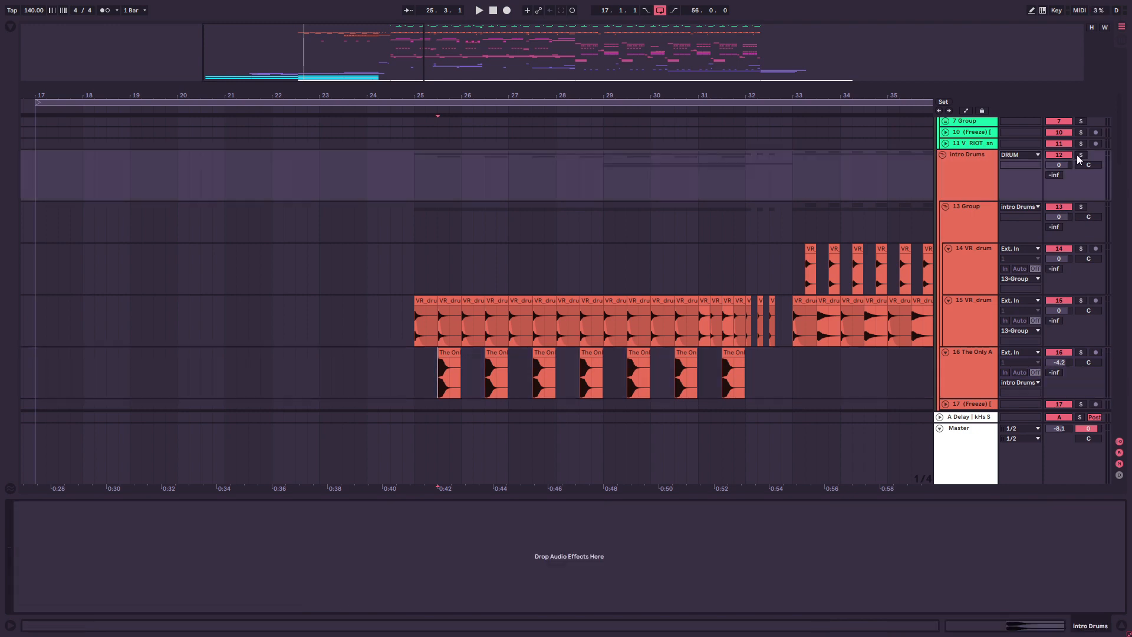
# Step: Audition the soloed intro drums from bar 25, bringing tracks 14 to 20 and their clips into sight
pyautogui.scroll(-2, 476, 206)
pyautogui.click(423, 203)
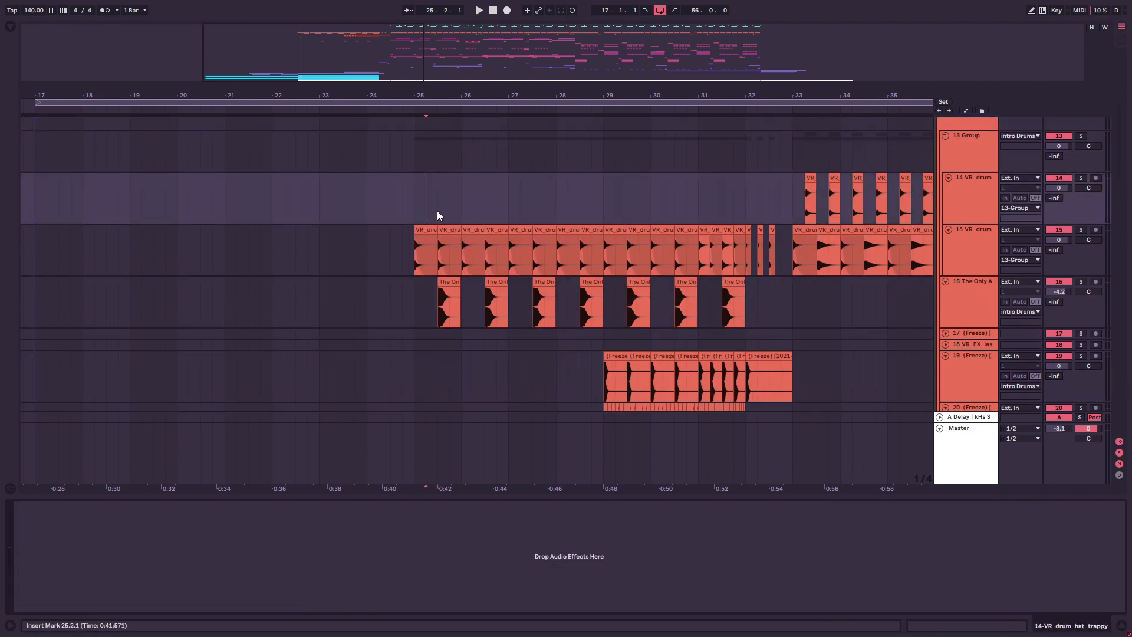
pyautogui.click(603, 188)
pyautogui.moveTo(727, 253); pyautogui.dragTo(573, 195)
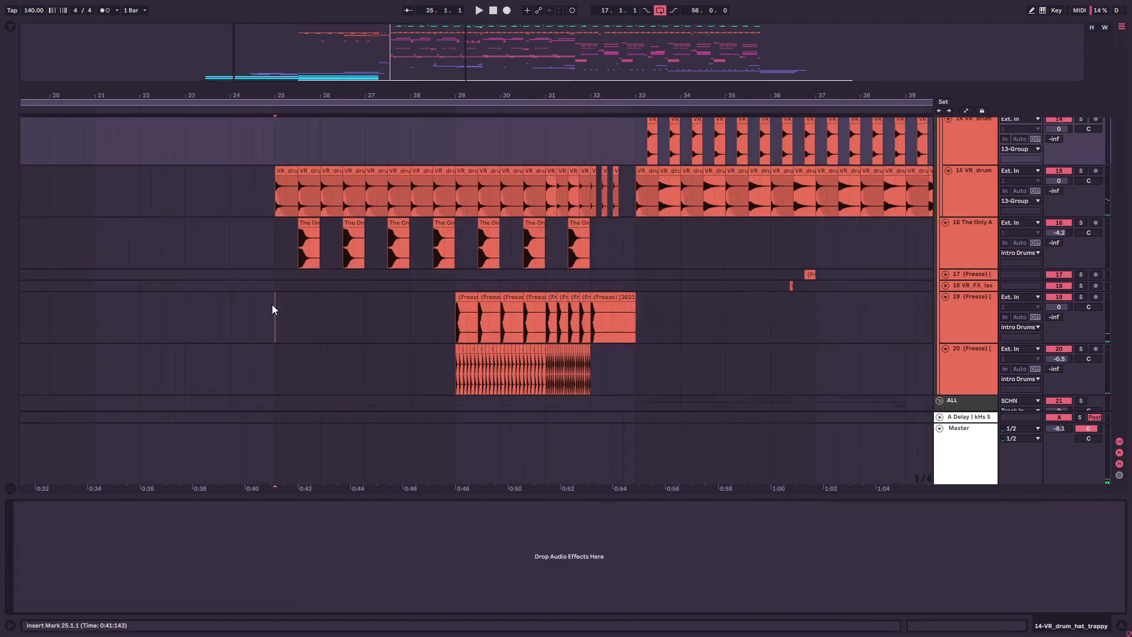
pyautogui.click(274, 308)
pyautogui.press('space')
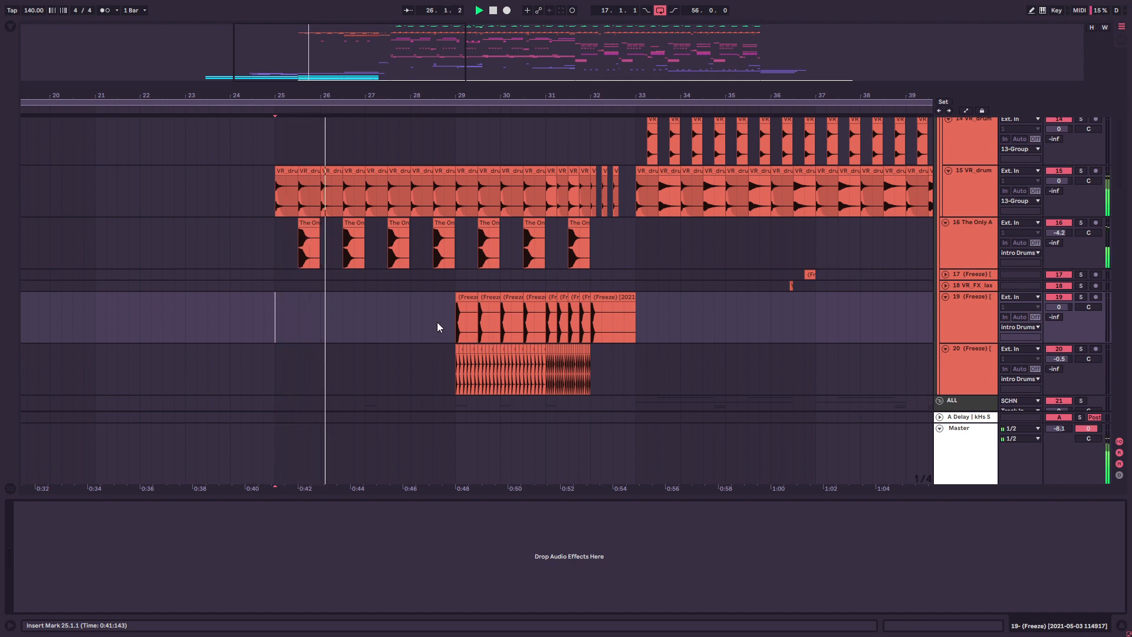
pyautogui.press('space')
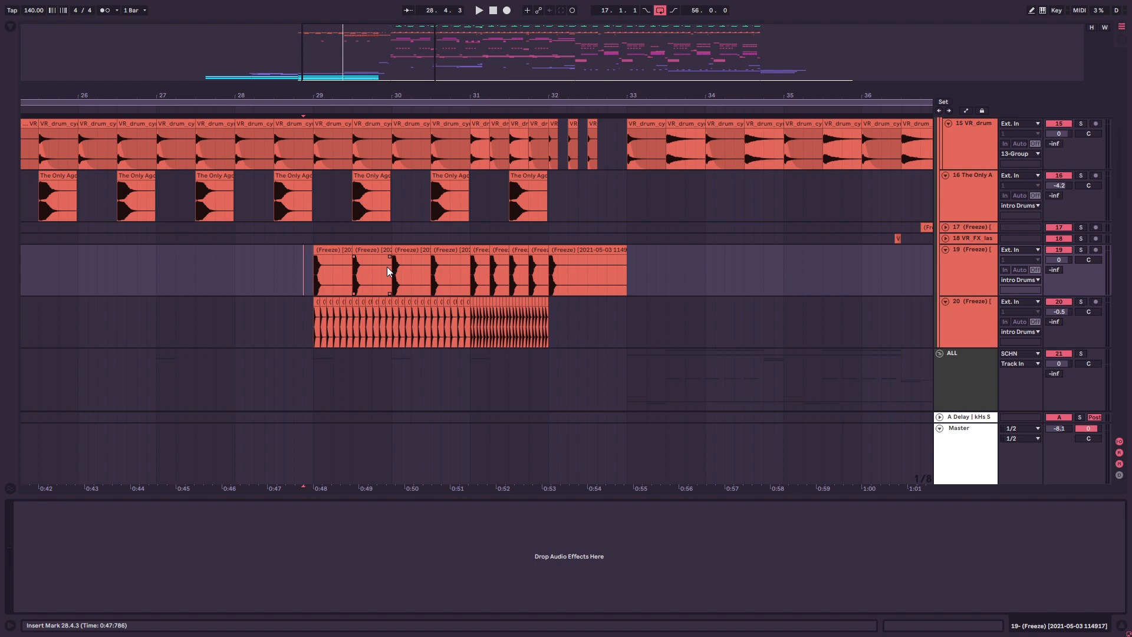
# Step: Show track 20's device chain, select its second EQ Eight and audition the drum build-up from bar 29
pyautogui.click(316, 317)
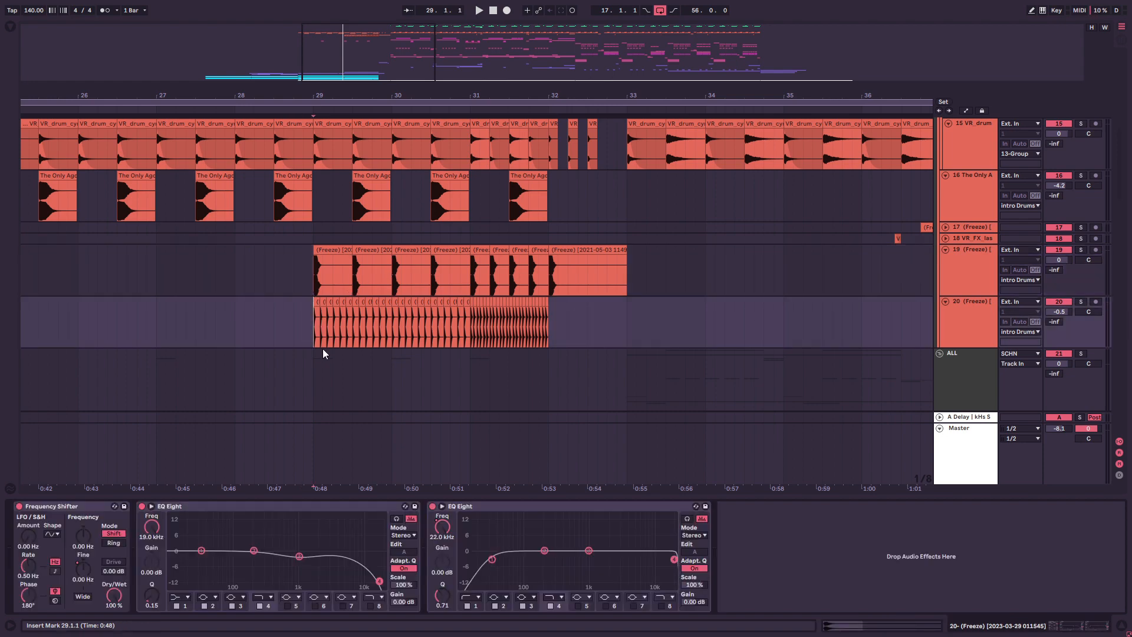
pyautogui.click(489, 506)
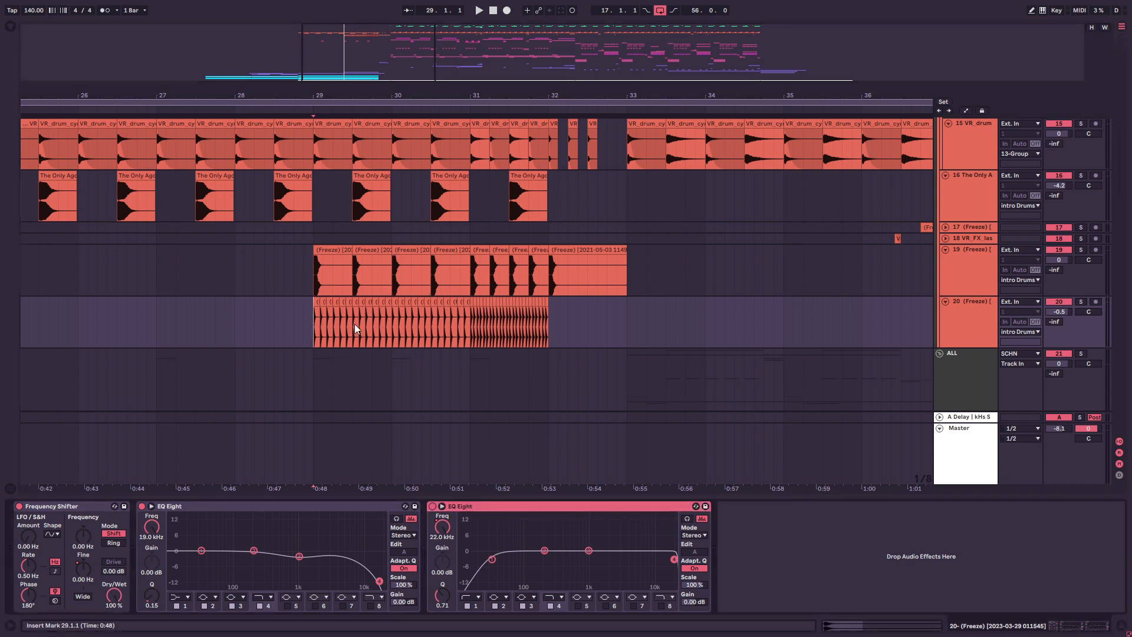
pyautogui.press('space')
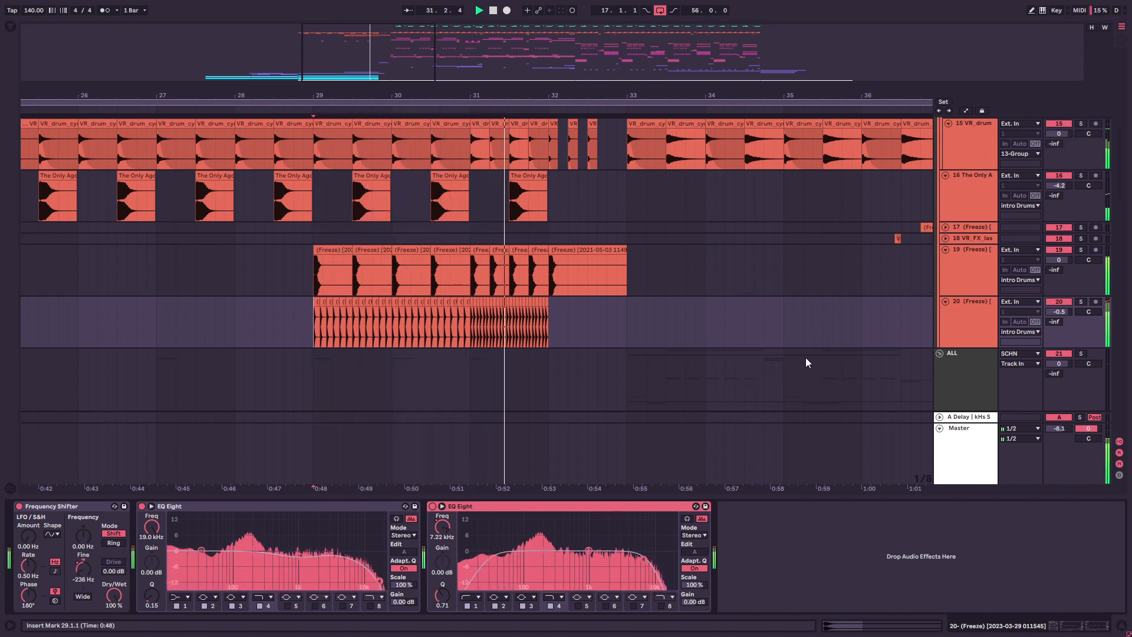
pyautogui.press('space')
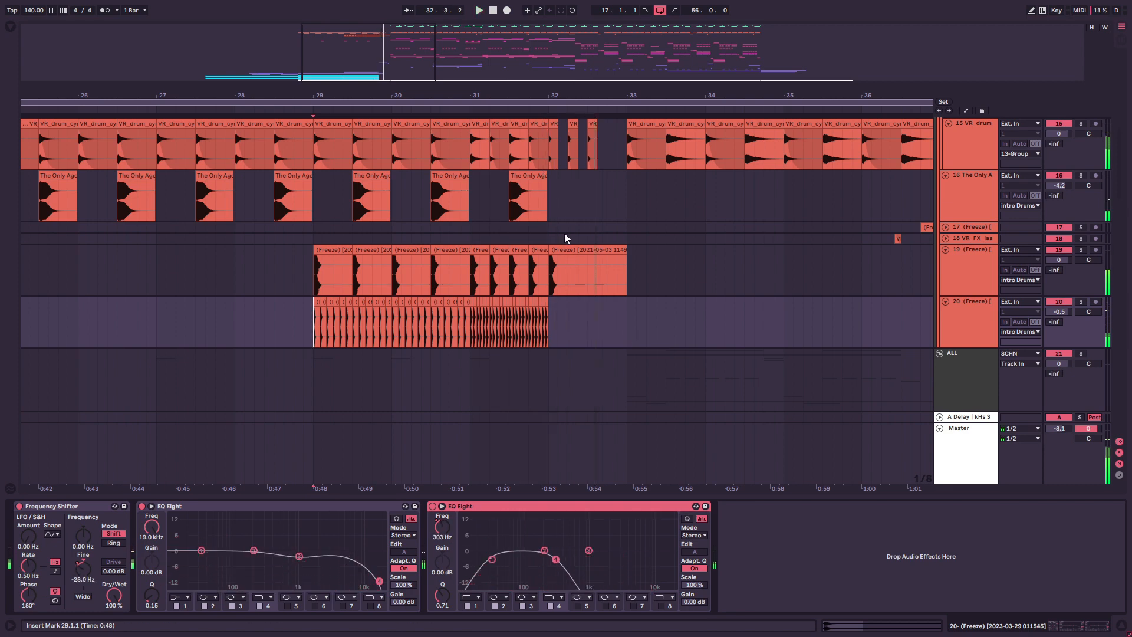
# Step: Go from the end of the drum build-up to the Fx group and show the devices of track 65's voice clip at bar 32
pyautogui.click(547, 218)
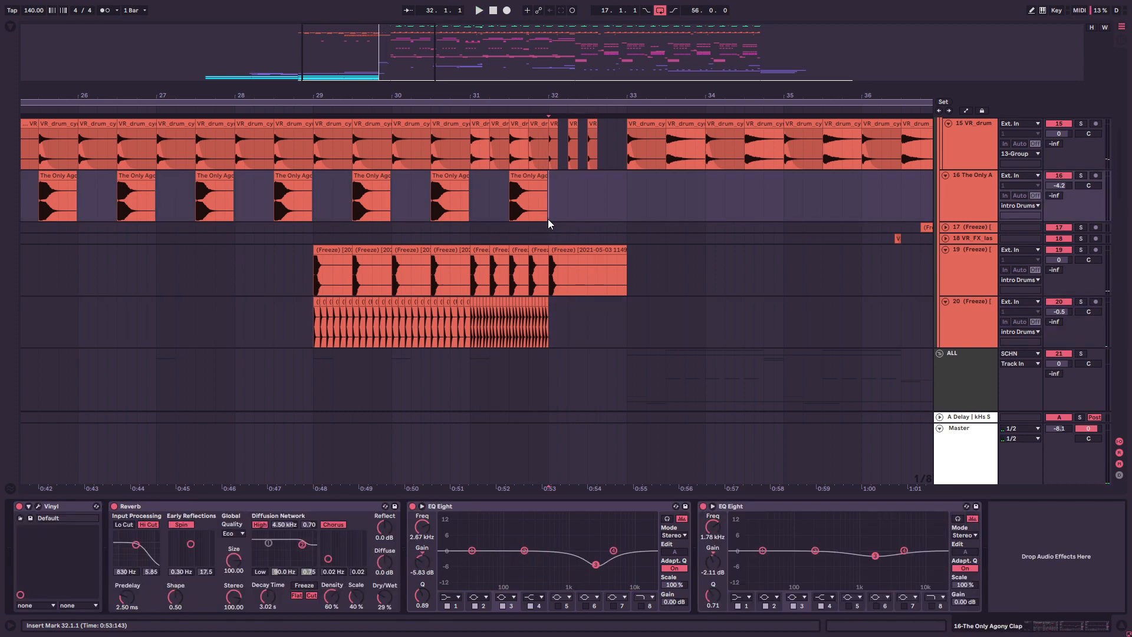
pyautogui.scroll(-8, 555, 265)
pyautogui.click(474, 236)
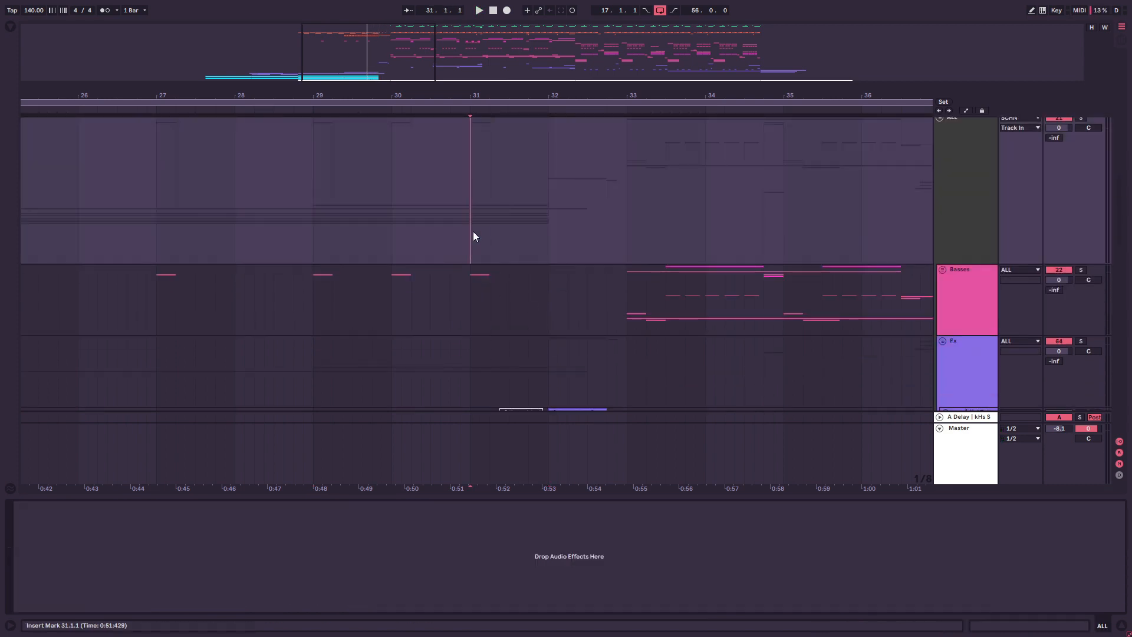
pyautogui.scroll(-7, 489, 230)
pyautogui.click(548, 235)
pyautogui.click(549, 279)
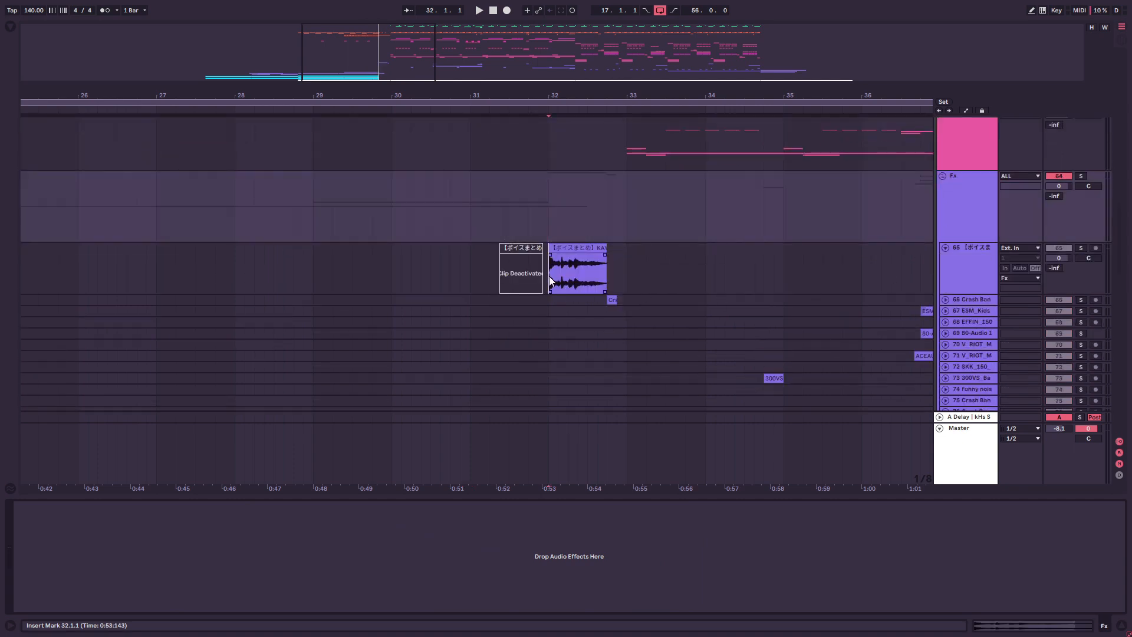
pyautogui.scroll(-2, 851, 297)
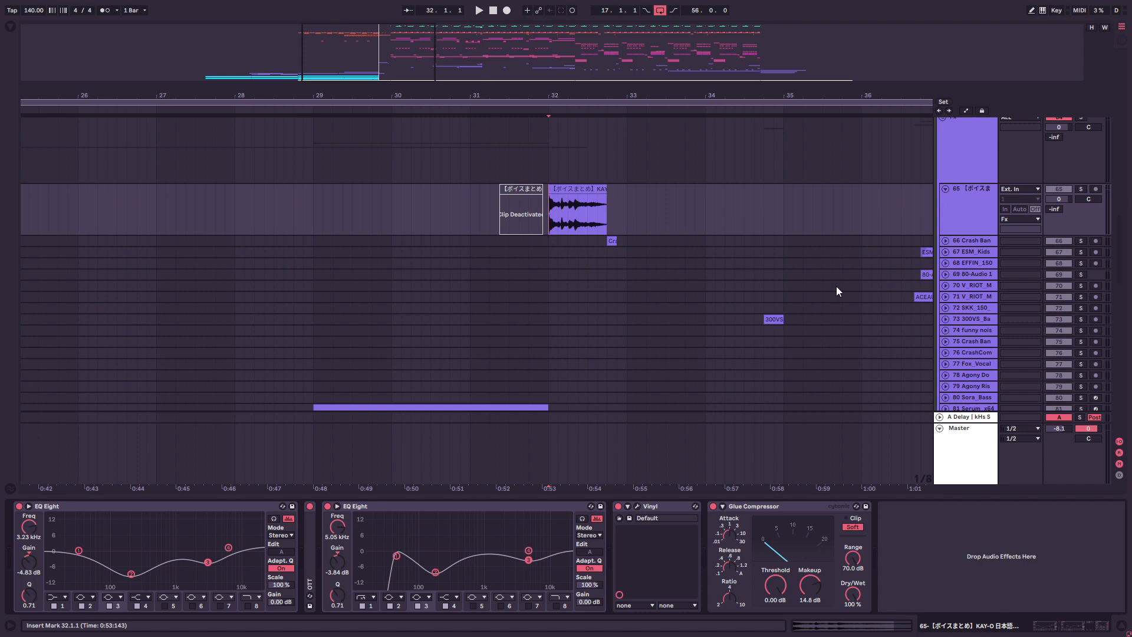
# Step: Inspect the deactivated voice clip and surrounding Fx clips, and place the insert marker at bar 32 on track 68
pyautogui.click(536, 215)
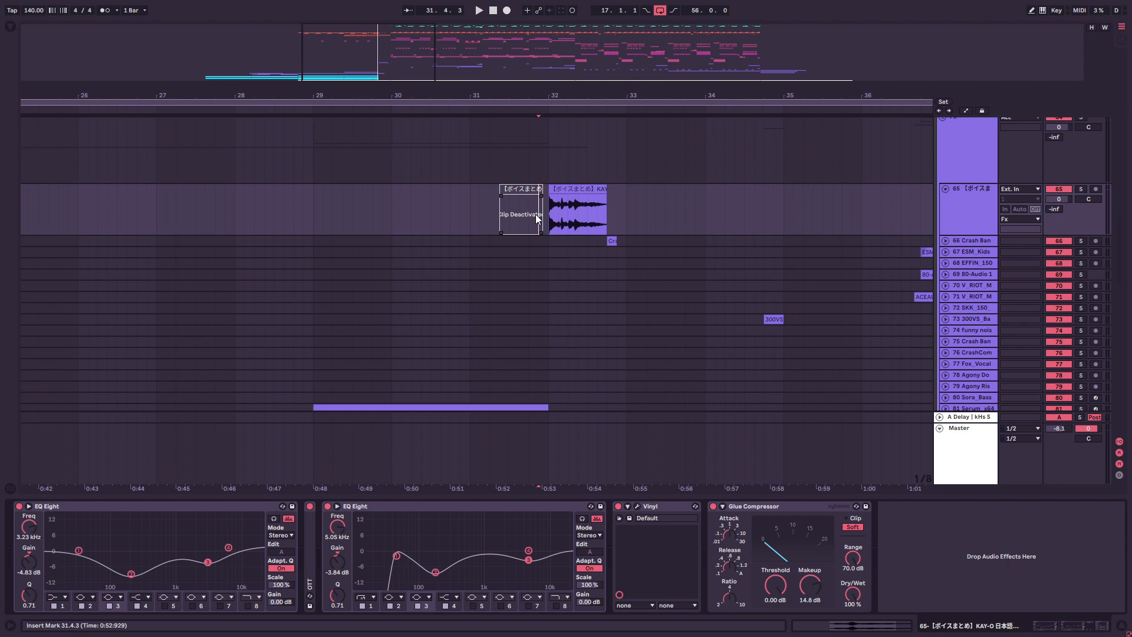
pyautogui.keyDown('ctrl'); pyautogui.scroll(-6, 502, 201); pyautogui.keyUp('ctrl')
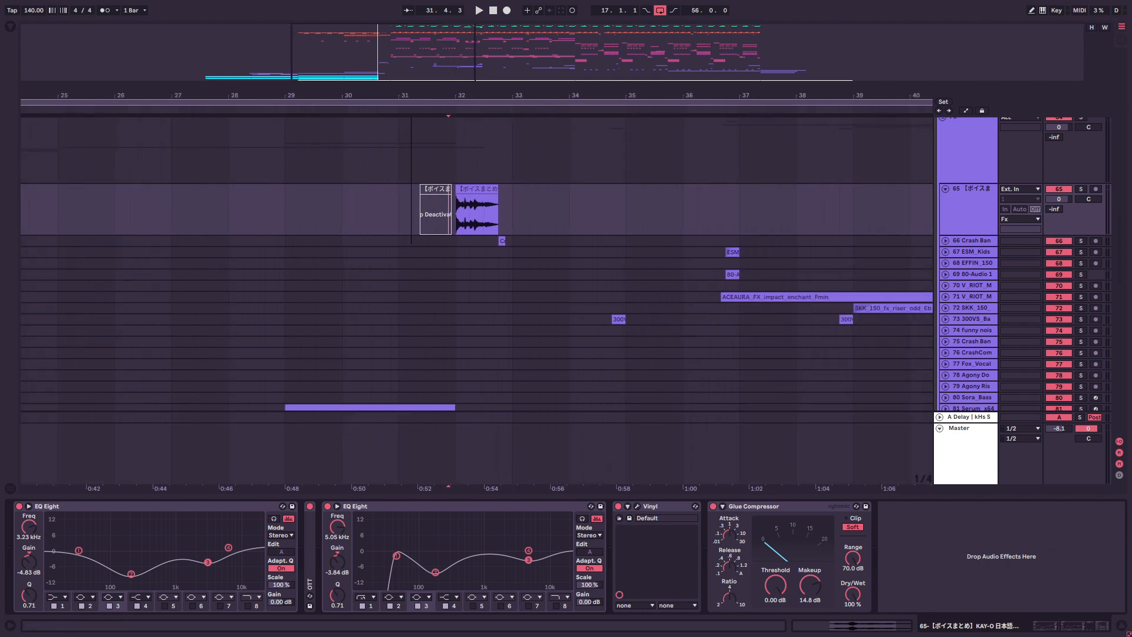
pyautogui.keyDown('ctrl'); pyautogui.scroll(1, 529, 222); pyautogui.keyUp('ctrl')
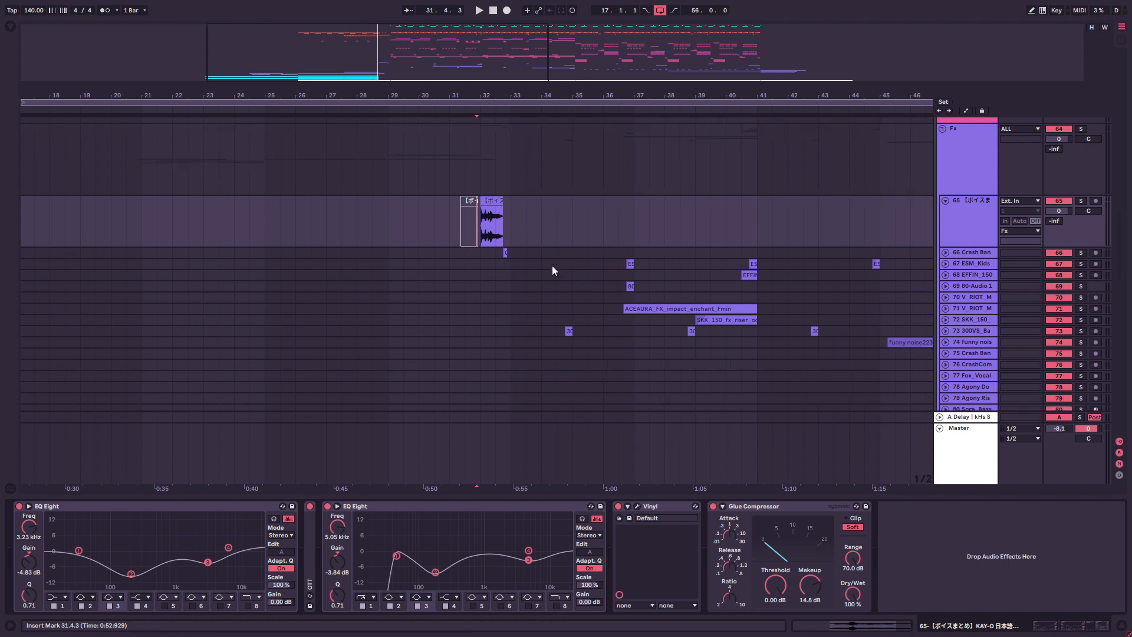
pyautogui.scroll(-1, 552, 265)
pyautogui.click(506, 274)
pyautogui.click(482, 274)
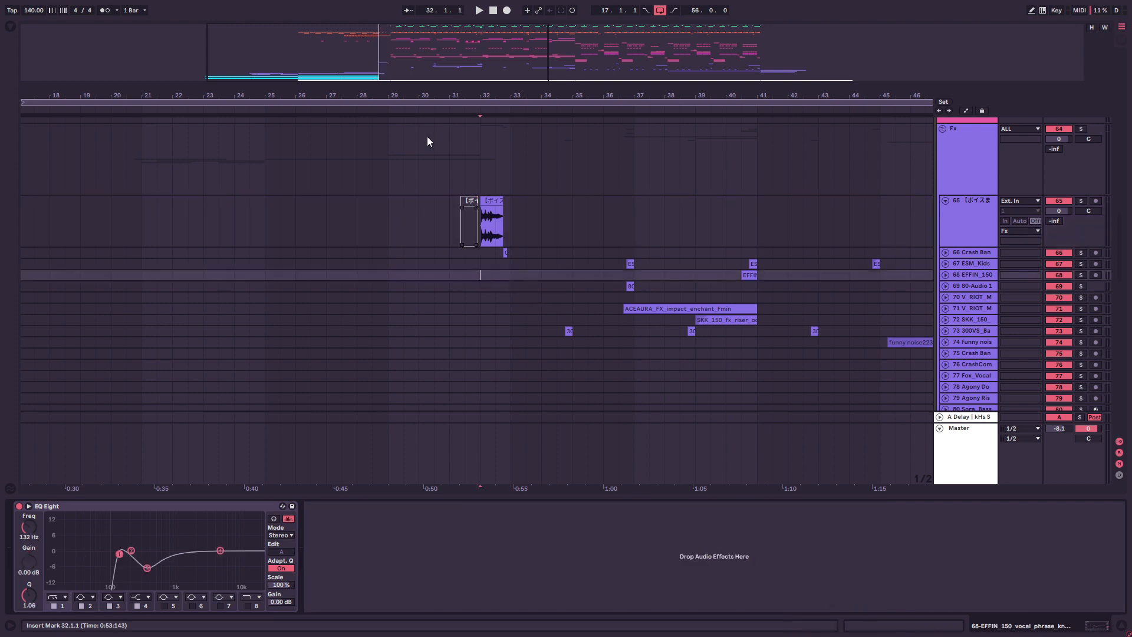
# Step: Focus on track 65's active KAY-O voice clip, select it and audition it from bar 32
pyautogui.moveTo(387, 46); pyautogui.dragTo(385, 48)
pyautogui.scroll(-1, 460, 266)
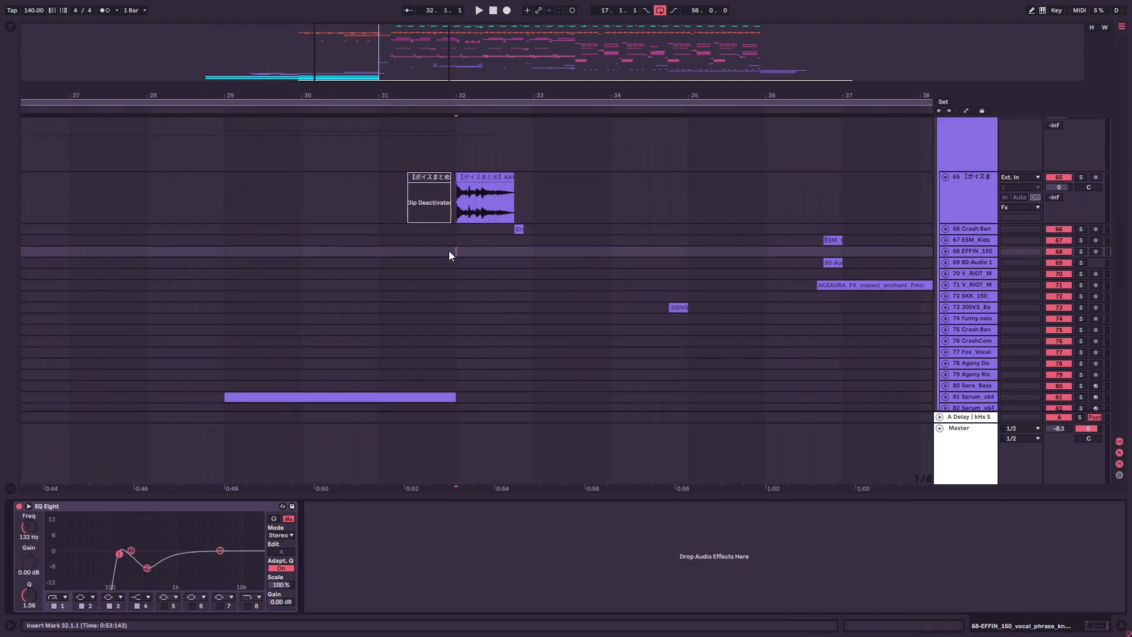
pyautogui.click(449, 252)
pyautogui.moveTo(452, 92); pyautogui.dragTo(449, 196)
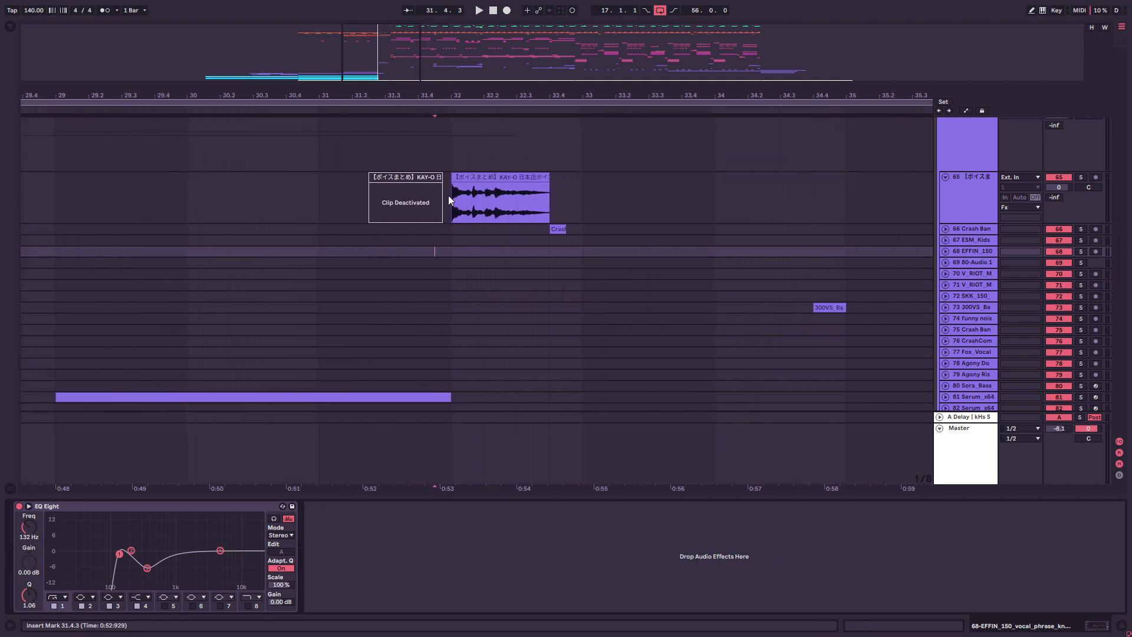
pyautogui.click(448, 201)
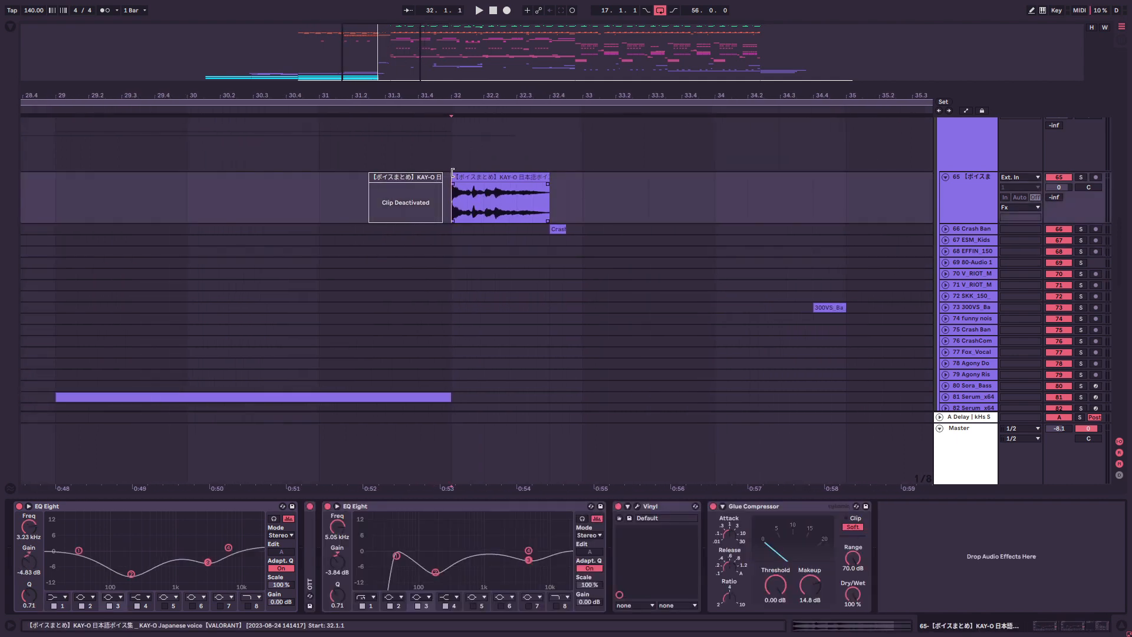
pyautogui.click(523, 177)
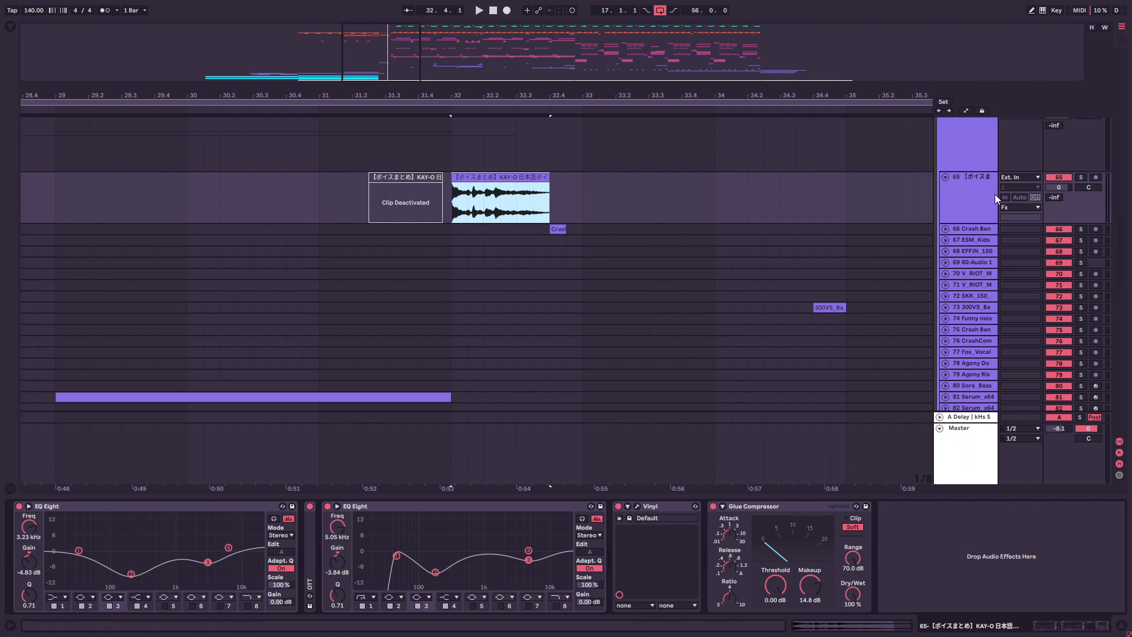
pyautogui.press('space')
pyautogui.scroll(-2, 587, 188)
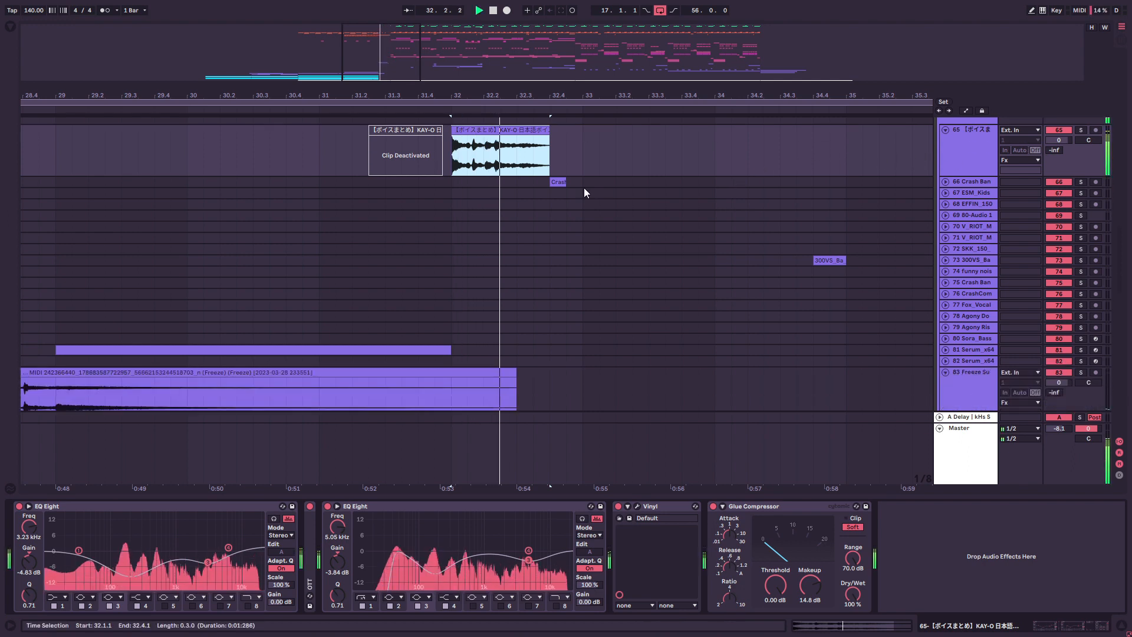
# Step: Stop the playback of the voice clip and place the insert marker at bar 33 on track 65
pyautogui.scroll(1, 647, 204)
pyautogui.scroll(-3, 647, 204)
pyautogui.scroll(1, 919, 273)
pyautogui.press('space')
pyautogui.click(543, 172)
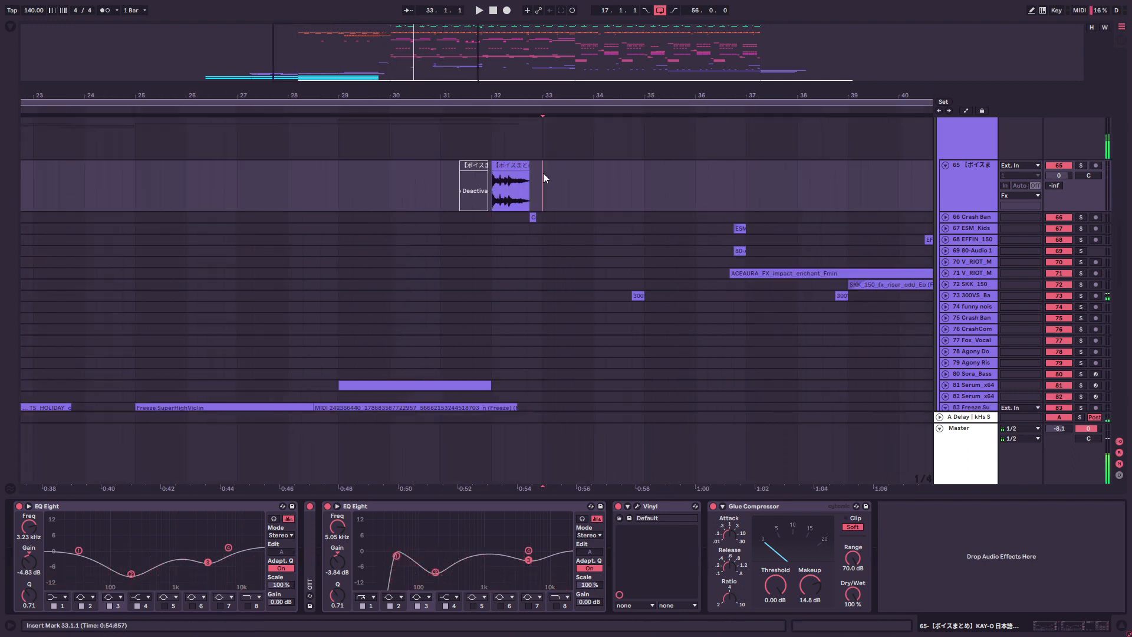
# Step: Return to the drum tracks and collapse the intro Drums, Drop Drums and DRUM groups
pyautogui.scroll(4, 617, 198)
pyautogui.scroll(4, 618, 196)
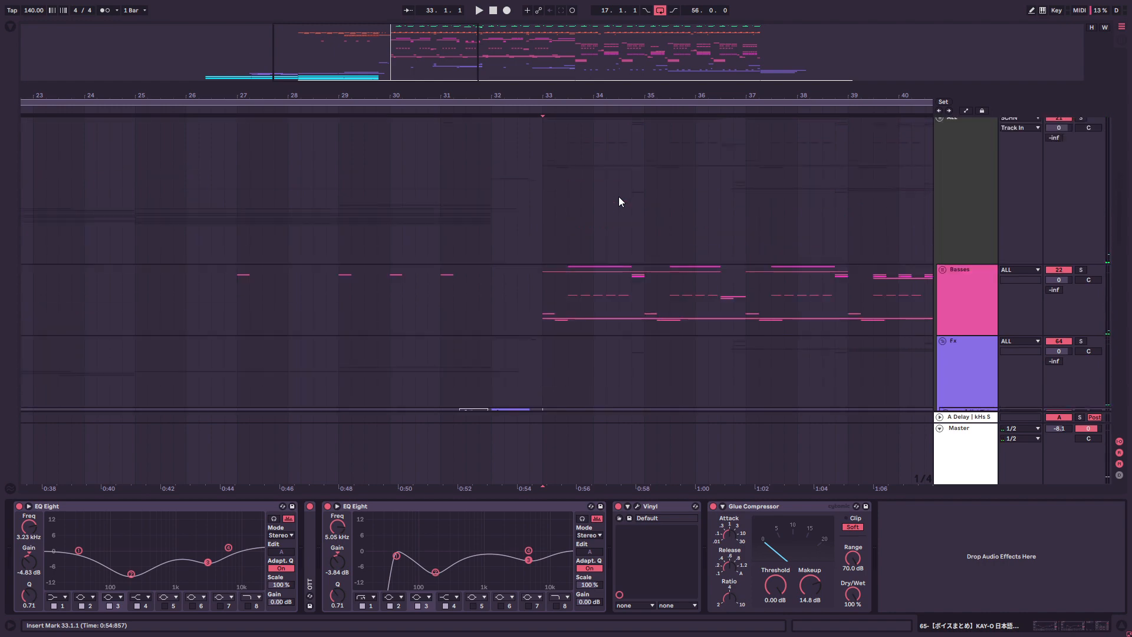
pyautogui.scroll(-4, 618, 196)
pyautogui.scroll(2, 617, 243)
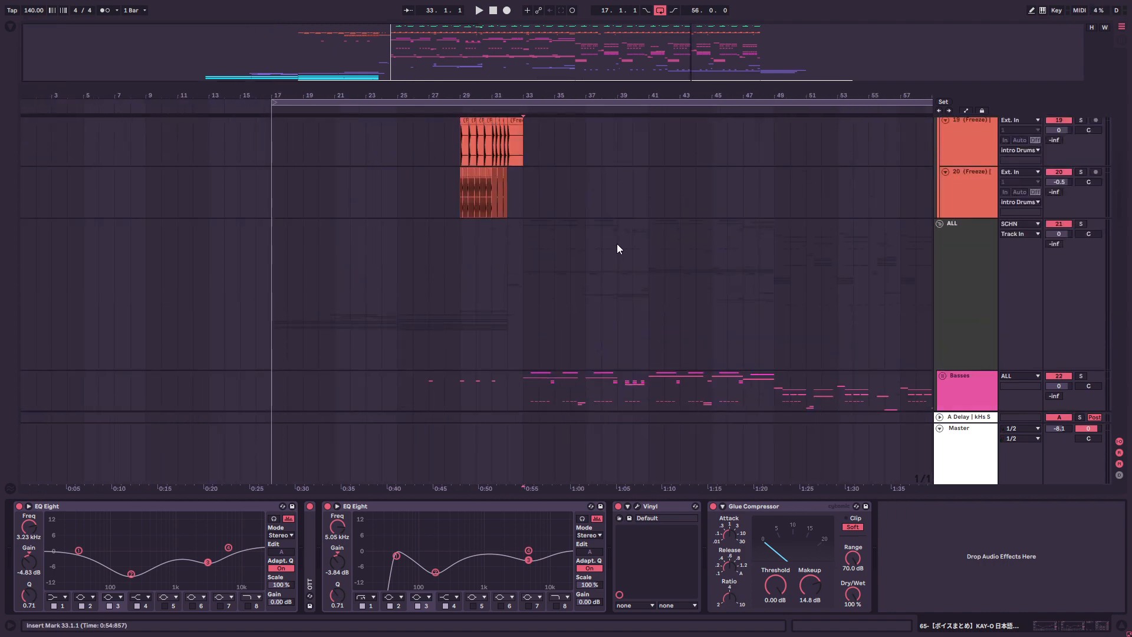
pyautogui.scroll(8, 616, 242)
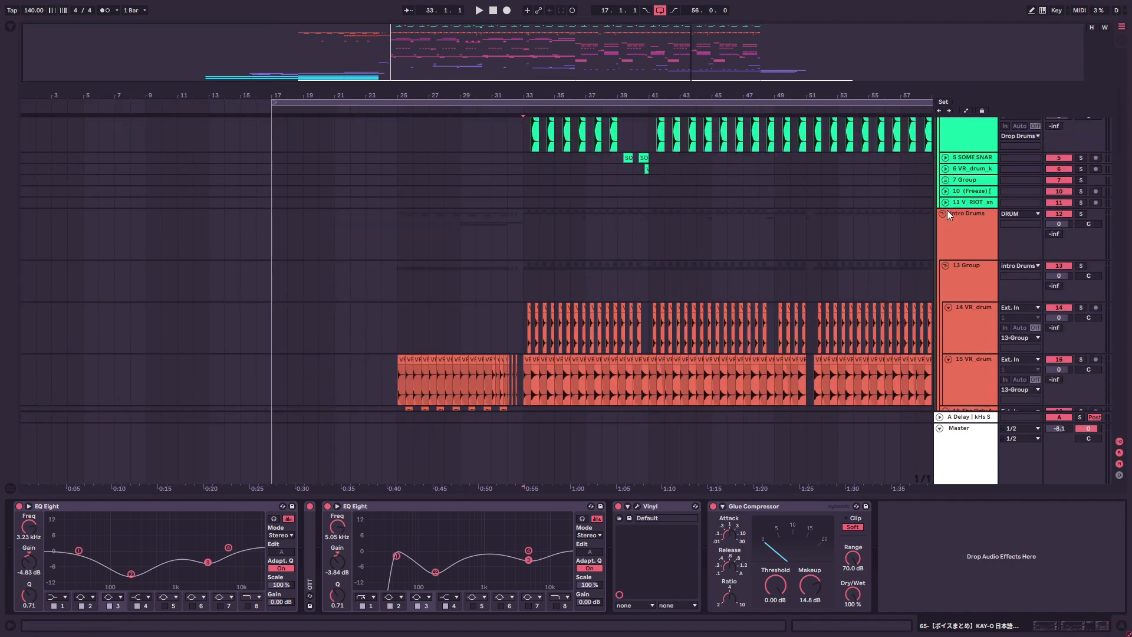
pyautogui.click(947, 212)
pyautogui.scroll(2, 922, 225)
pyautogui.click(943, 181)
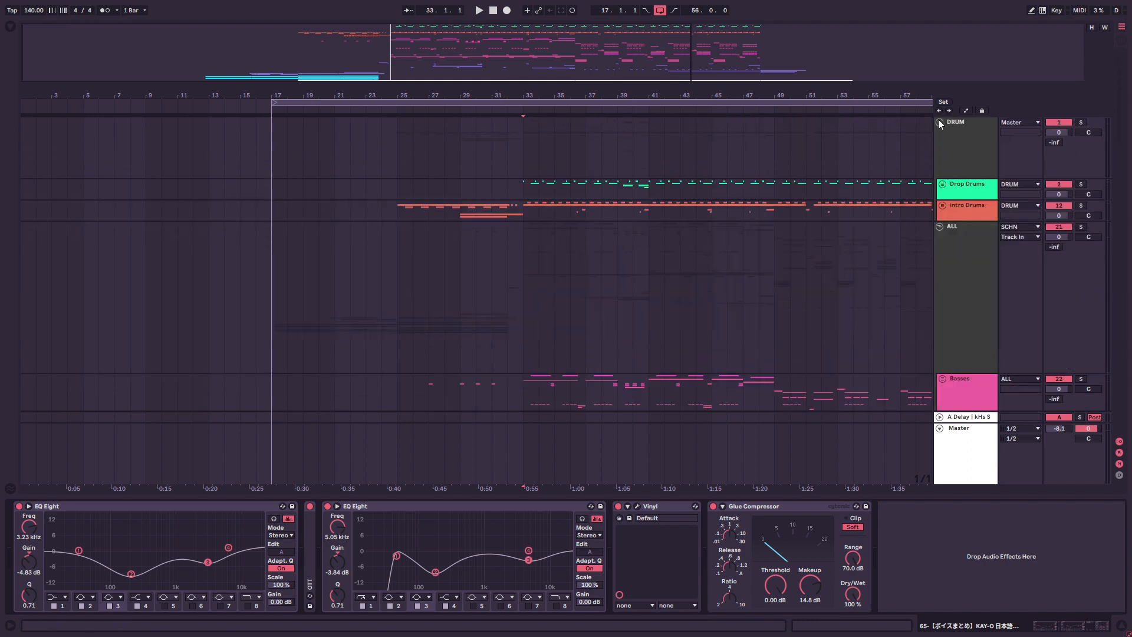
pyautogui.click(939, 123)
# Step: Expand the Basses group and place the insert marker at bar 33 on Serum track 40
pyautogui.moveTo(492, 66); pyautogui.dragTo(489, 115)
pyautogui.click(942, 306)
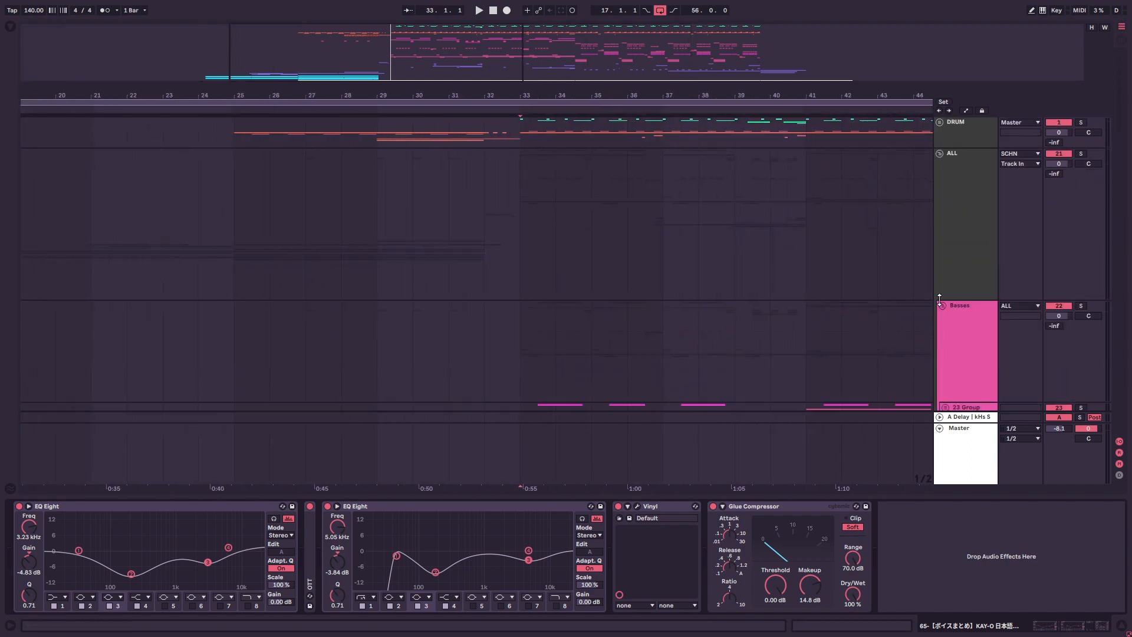
pyautogui.scroll(-9, 798, 348)
pyautogui.click(521, 255)
pyautogui.scroll(-2, 521, 255)
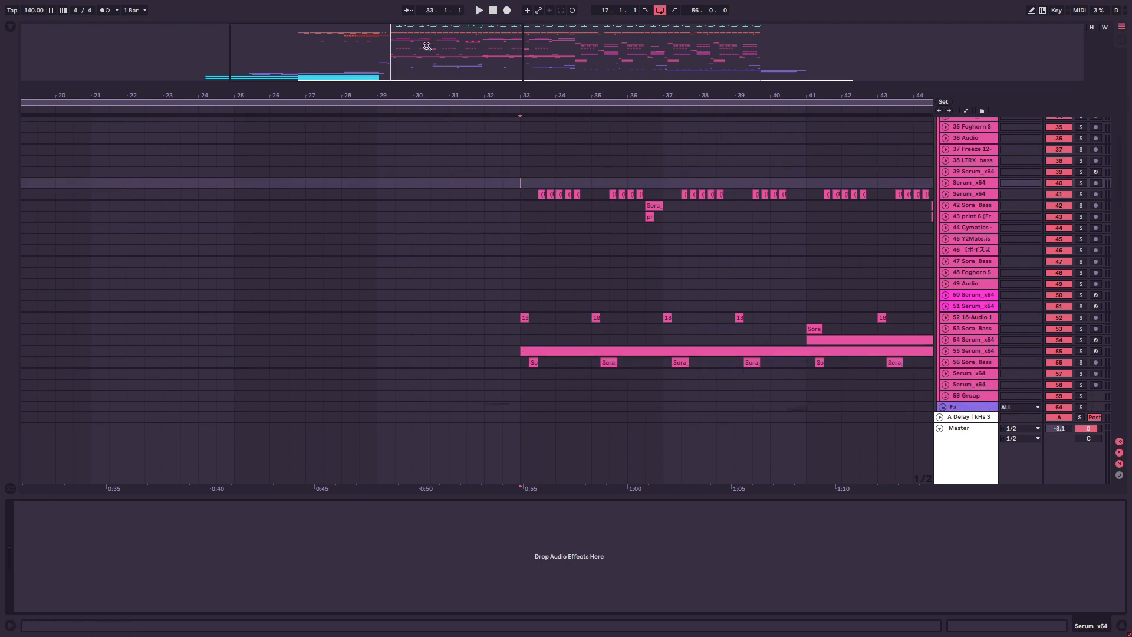
# Step: Select the 18-Audio 1 clip at bar 33 on track 52 and unfold that track
pyautogui.moveTo(427, 46); pyautogui.dragTo(427, 74)
pyautogui.scroll(-3, 341, 185)
pyautogui.click(384, 258)
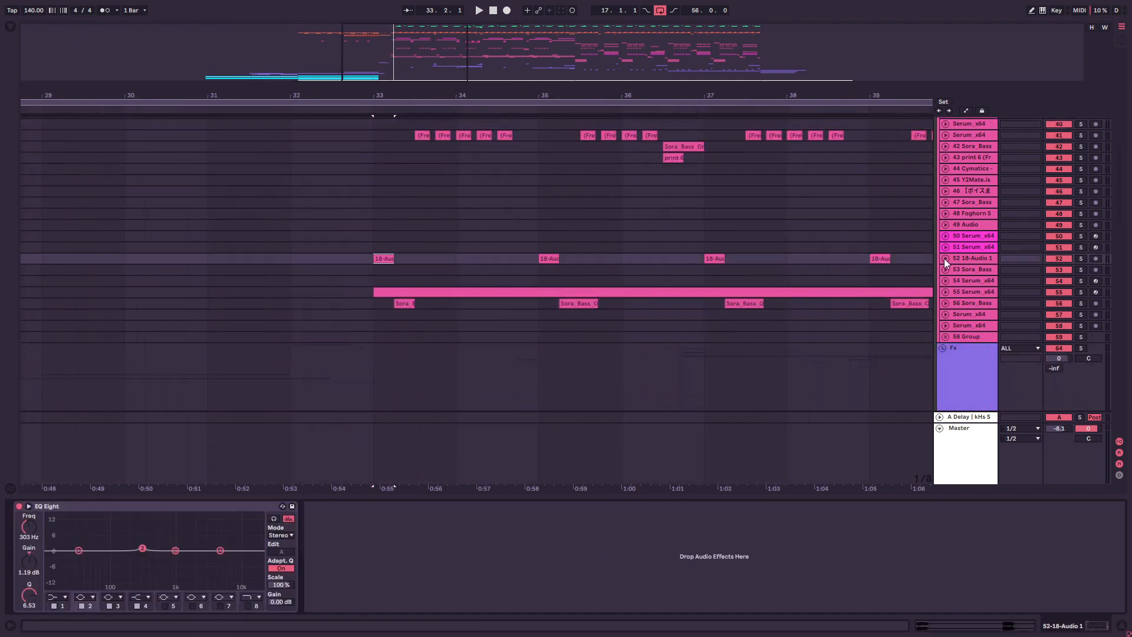
pyautogui.click(945, 259)
pyautogui.click(363, 268)
pyautogui.moveTo(395, 70); pyautogui.dragTo(396, 99)
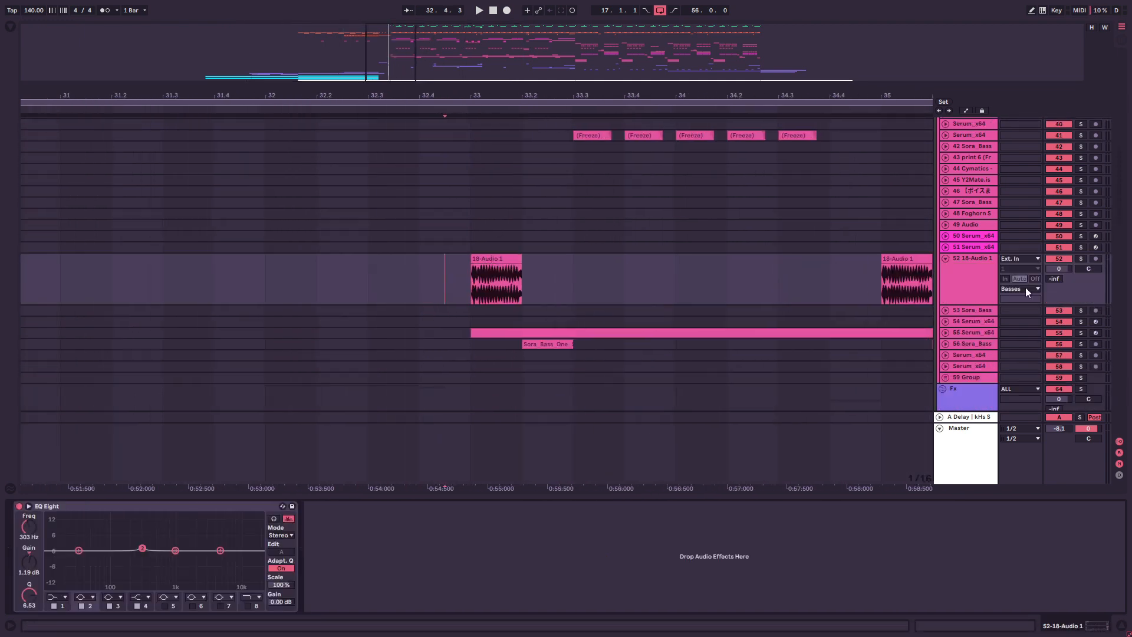
# Step: Solo track 52 and insert an audio track directly below it
pyautogui.click(1080, 259)
pyautogui.click(473, 287)
pyautogui.rightClick(961, 282)
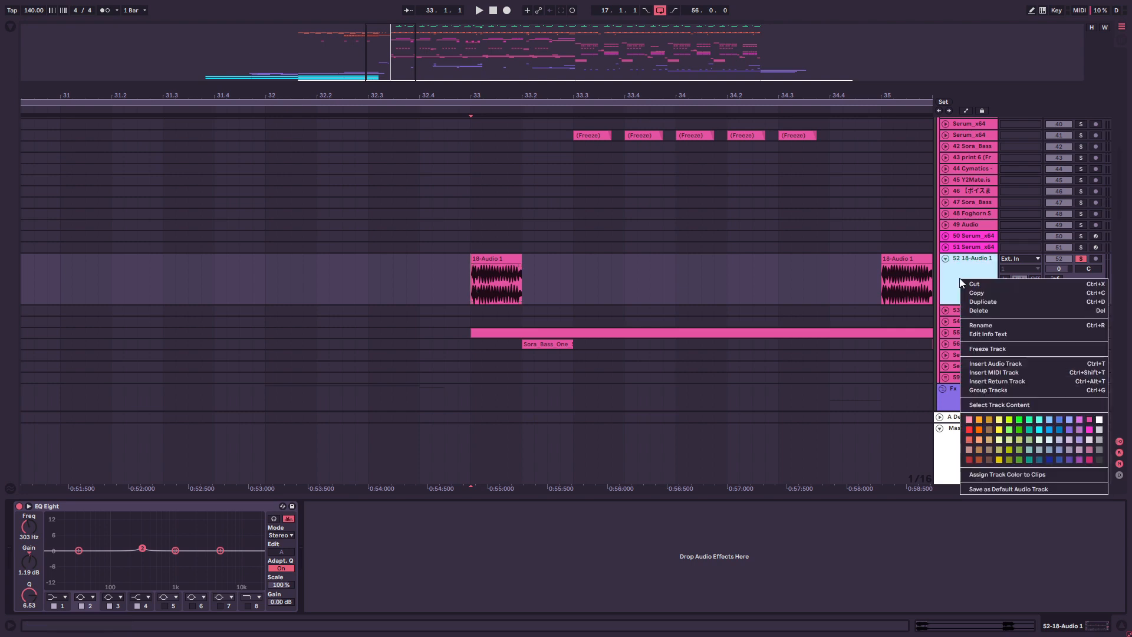
pyautogui.click(990, 367)
# Step: Audition the soloed 18-Audio 1 clip from bar 33
pyautogui.click(472, 288)
pyautogui.press('space')
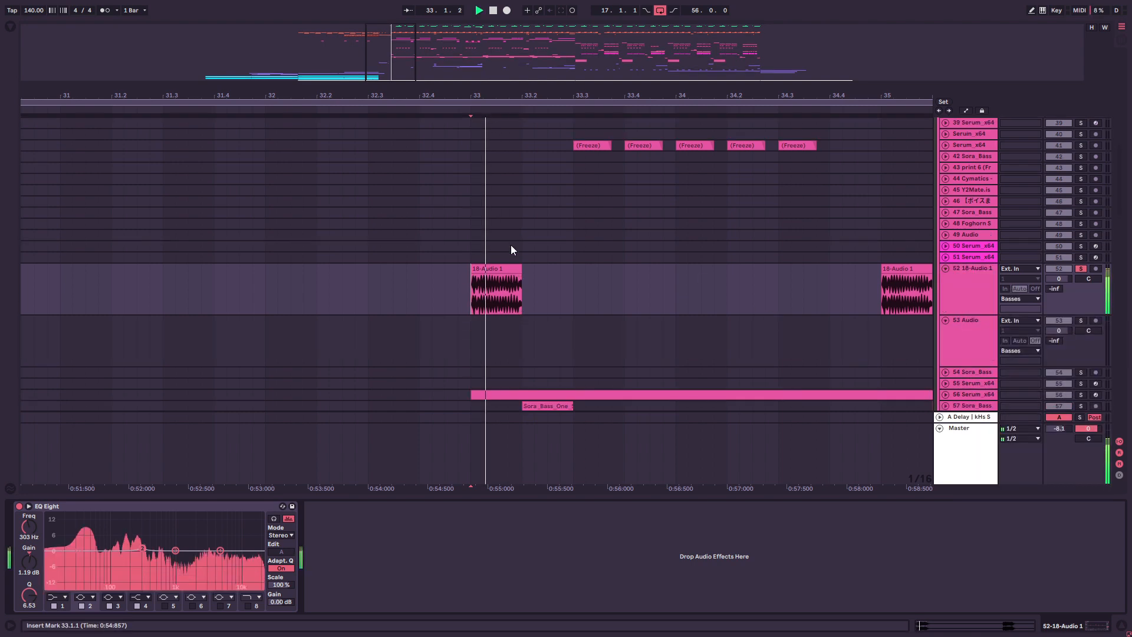
pyautogui.press('space')
# Step: Select the Sora_Bass track 54 below the empty audio track and unfold it
pyautogui.moveTo(532, 91); pyautogui.dragTo(491, 80)
pyautogui.scroll(-2, 731, 287)
pyautogui.click(964, 287)
pyautogui.click(944, 303)
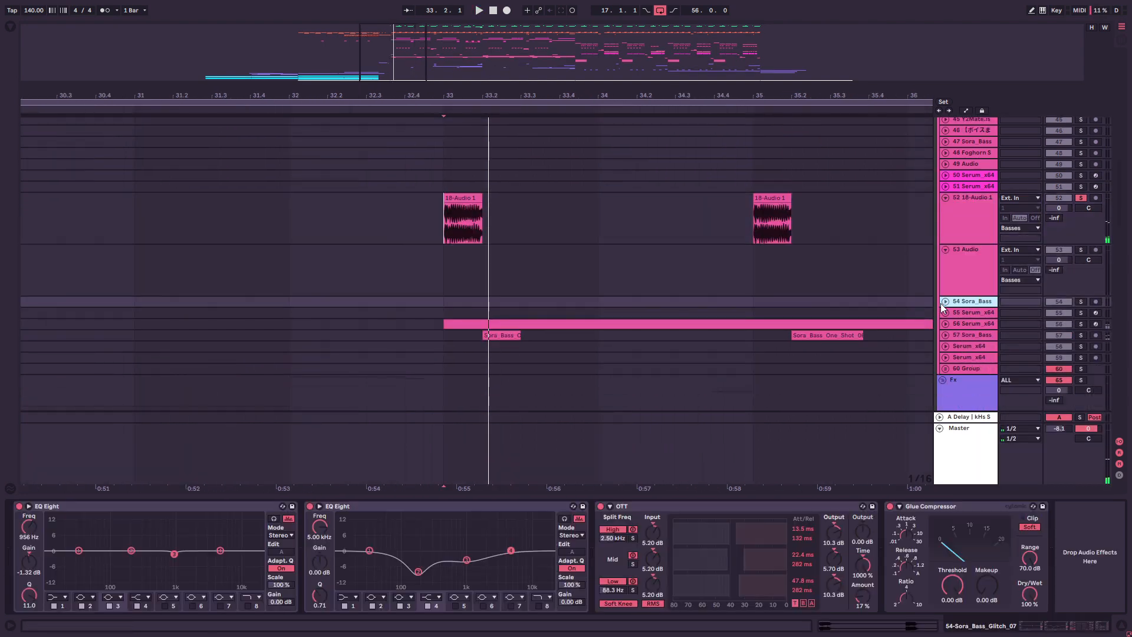
pyautogui.click(945, 302)
pyautogui.press('-')
# Step: Insert a MIDI track below the empty audio track 53 and delete that audio track
pyautogui.rightClick(982, 275)
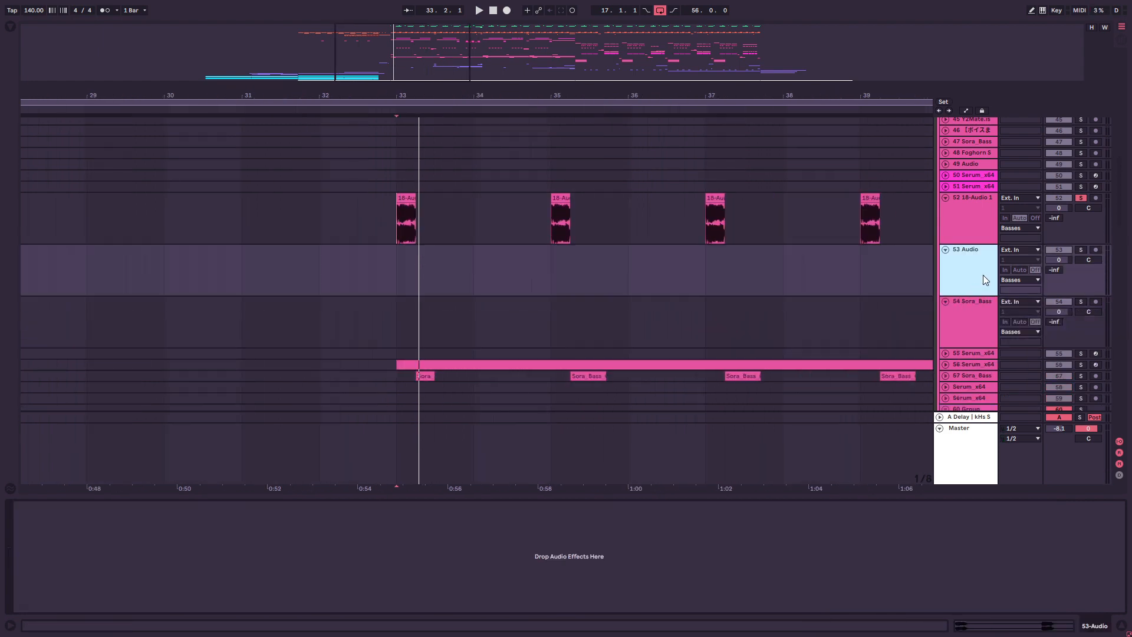
pyautogui.click(1006, 373)
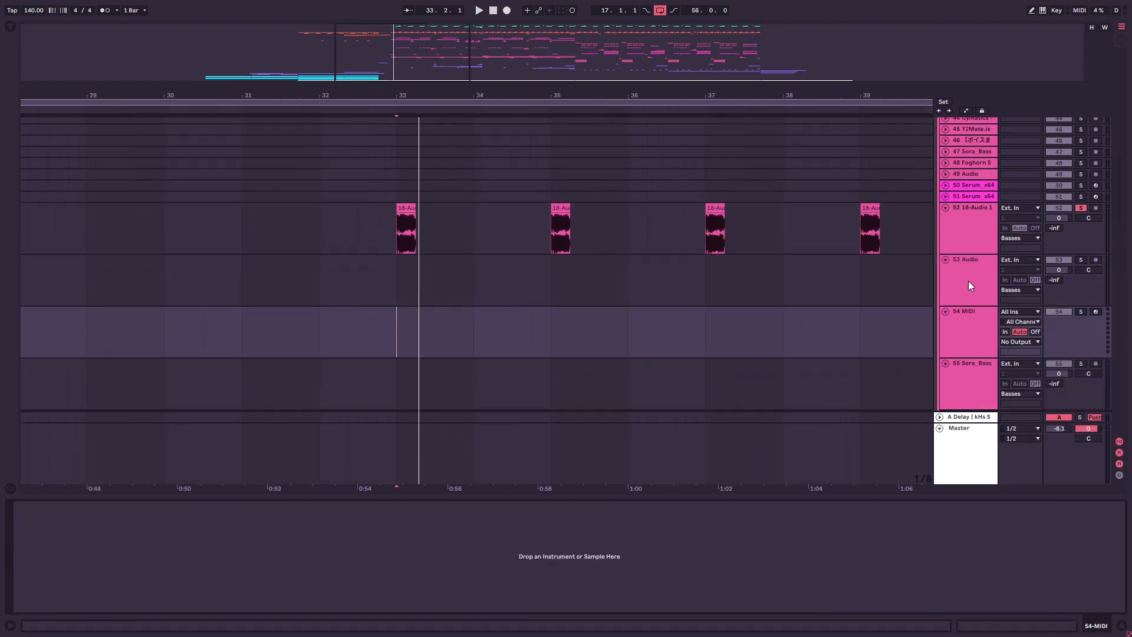
pyautogui.press('Delete')
# Step: Create a one-beat MIDI clip at bar 33 on track 53 and draw an F2 note across its full length
pyautogui.moveTo(388, 276); pyautogui.dragTo(414, 267)
pyautogui.hotkey('ctrl', 'shift', 'm')
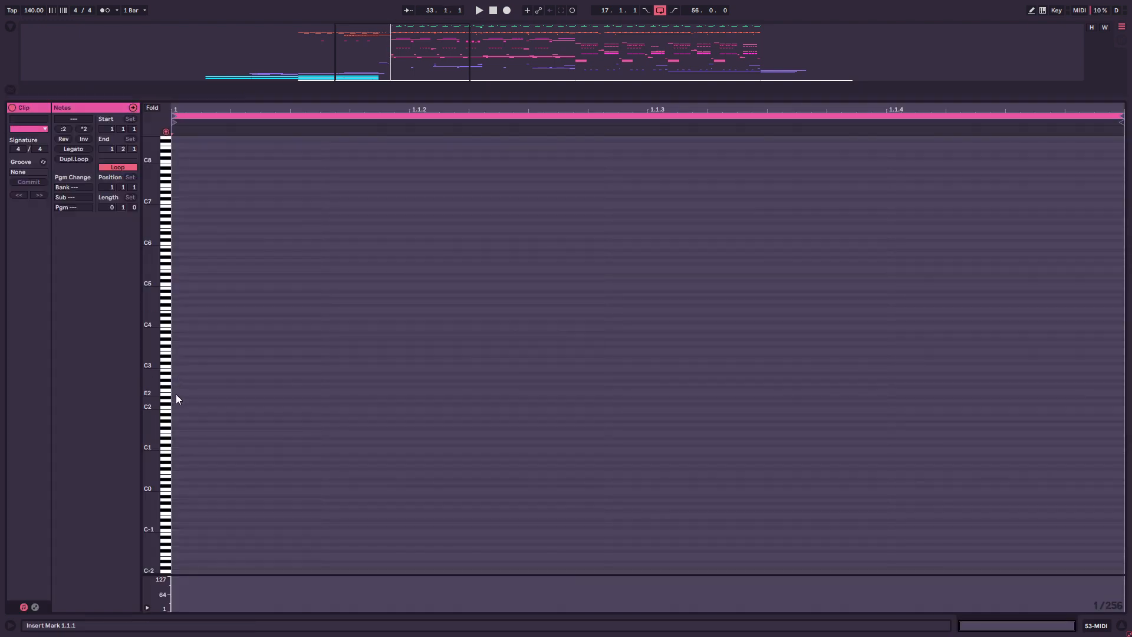
pyautogui.doubleClick(176, 392)
pyautogui.moveTo(186, 394); pyautogui.dragTo(1018, 392)
pyautogui.hotkey('shift', 'Tab')
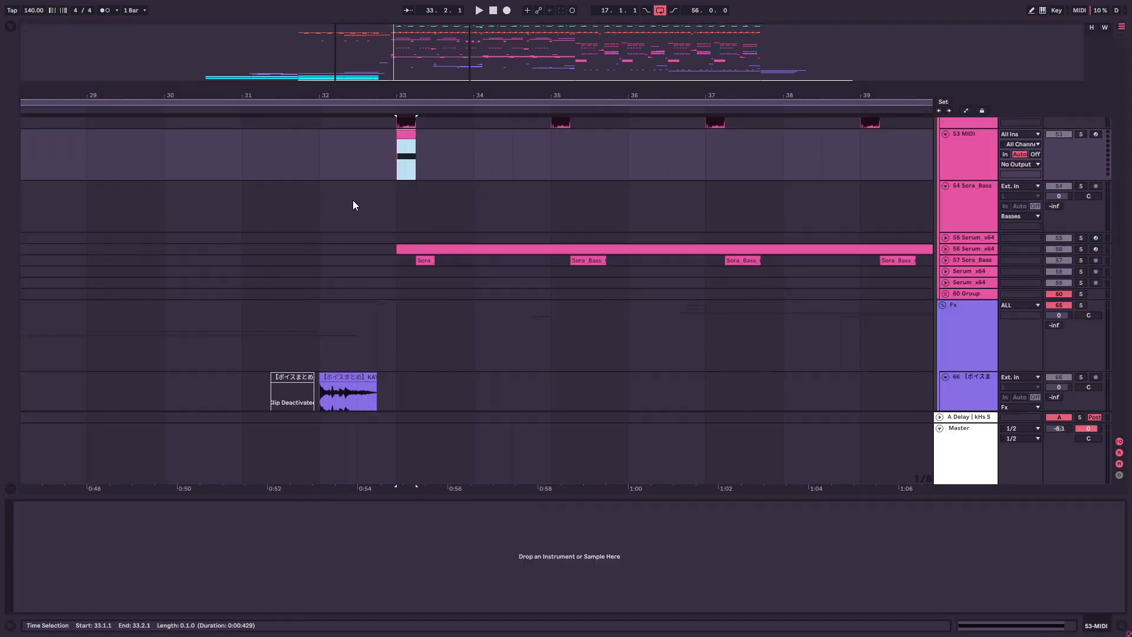
# Step: Load Serum onto MIDI track 53 and choose the BA Cannon preset from the Sora presets
pyautogui.click(357, 200)
pyautogui.click(10, 27)
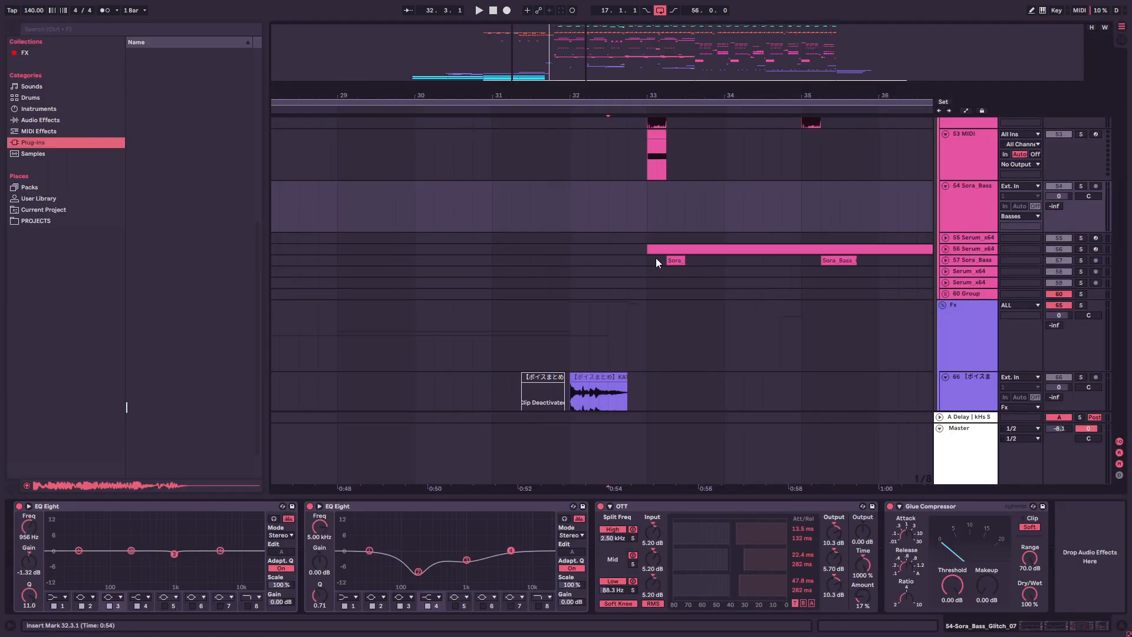
pyautogui.scroll(2, 656, 257)
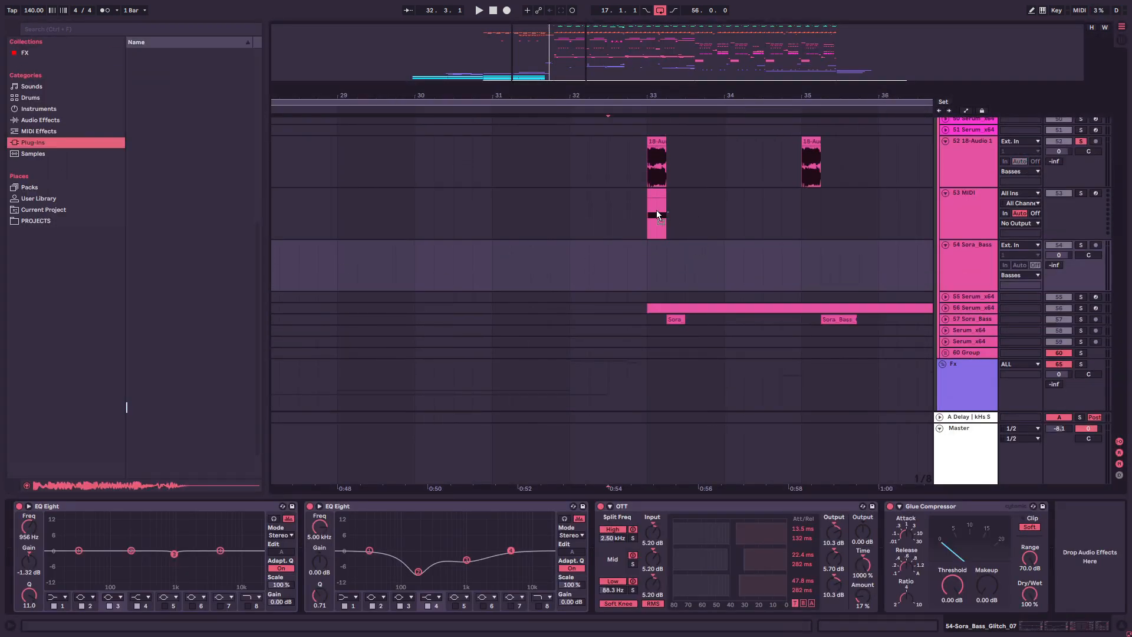
pyautogui.click(655, 221)
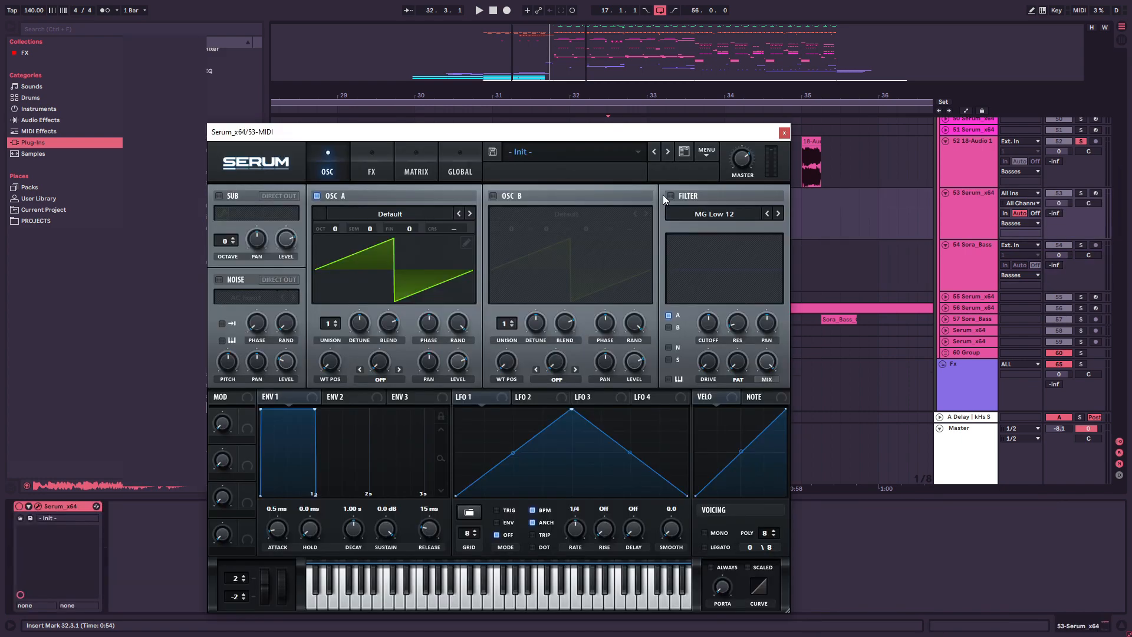
pyautogui.click(567, 153)
pyautogui.moveTo(537, 270)
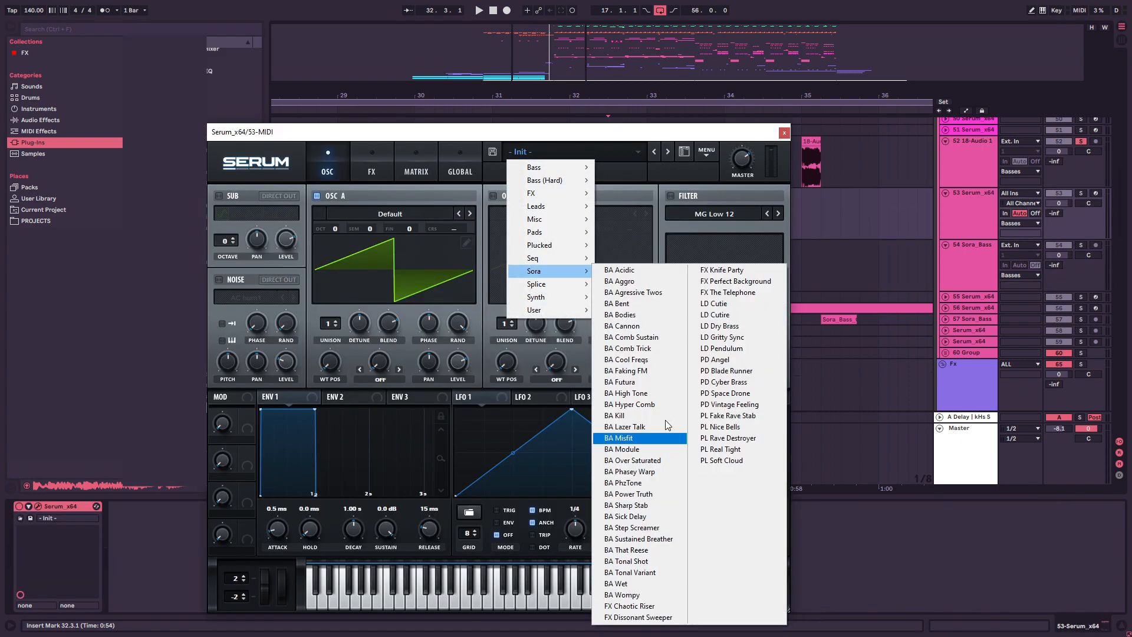
pyautogui.click(622, 326)
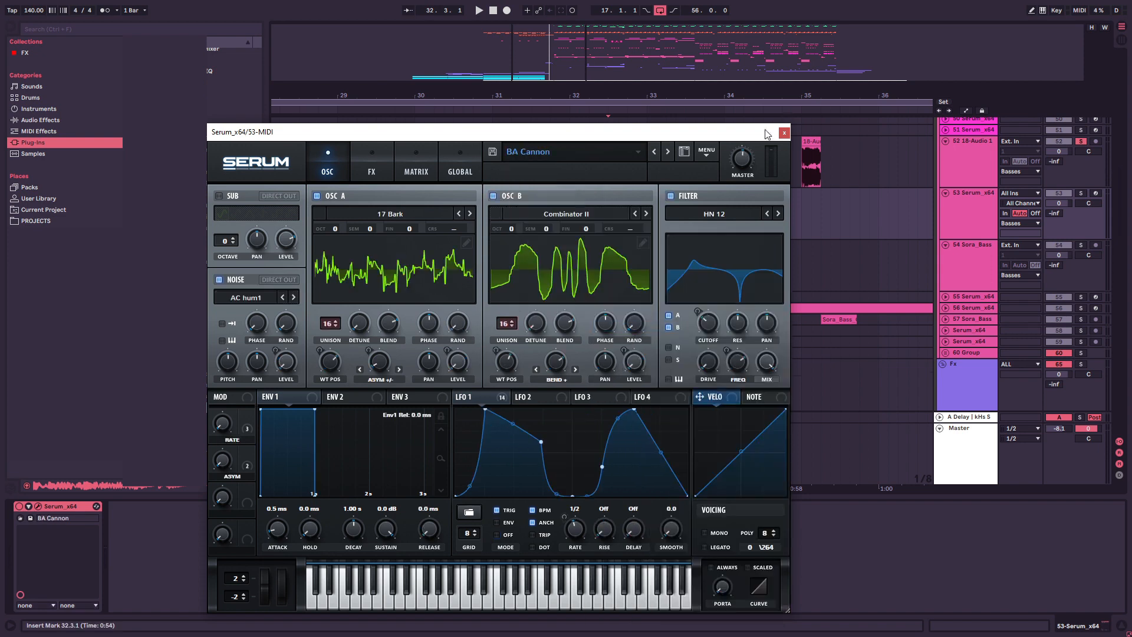
pyautogui.click(783, 133)
# Step: Solo track 53 and transpose the note in its bar 33 clip down two octaves to F0
pyautogui.click(628, 214)
pyautogui.click(1080, 193)
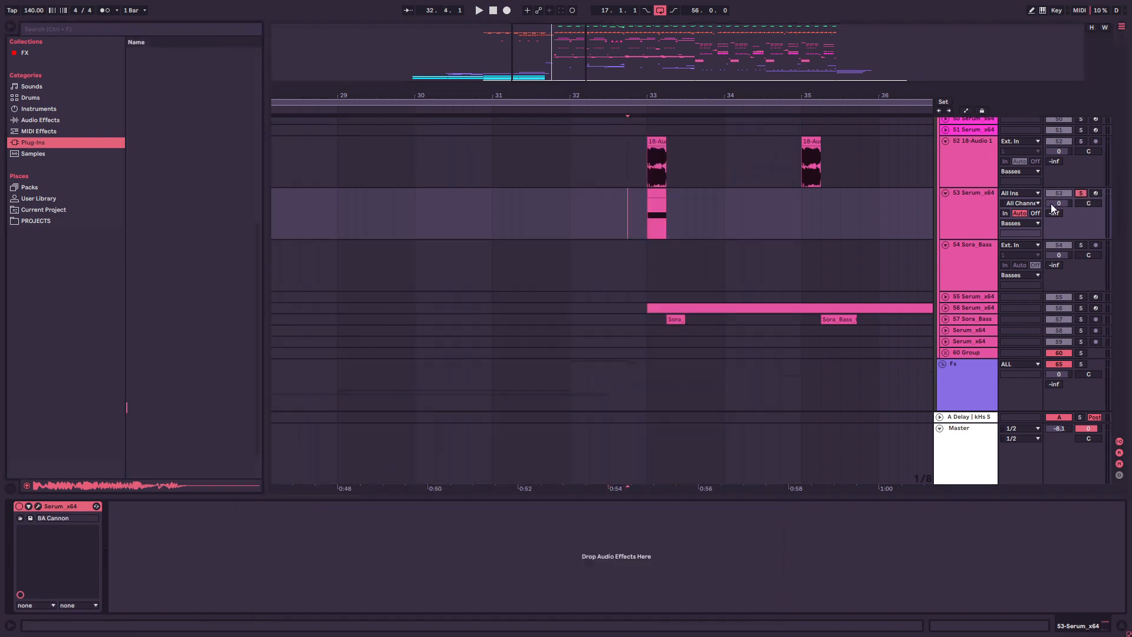
pyautogui.click(649, 213)
pyautogui.doubleClick(657, 194)
pyautogui.click(427, 508)
pyautogui.hotkey('ctrl', 'a')
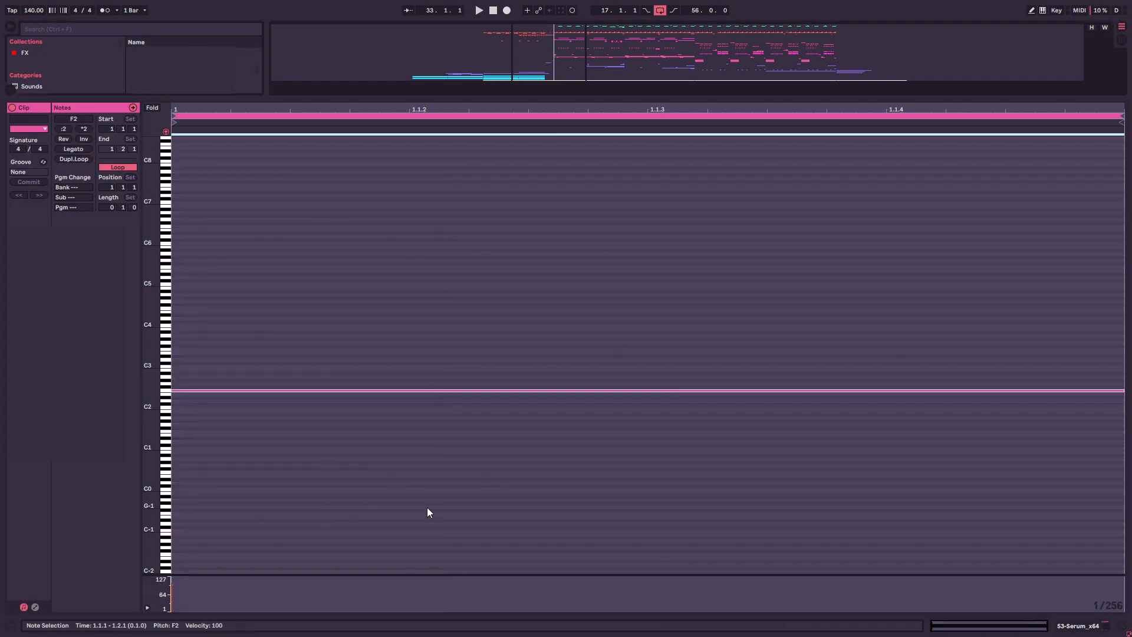
pyautogui.hotkey('shift', 'Down')
pyautogui.hotkey('shift', 'Down')
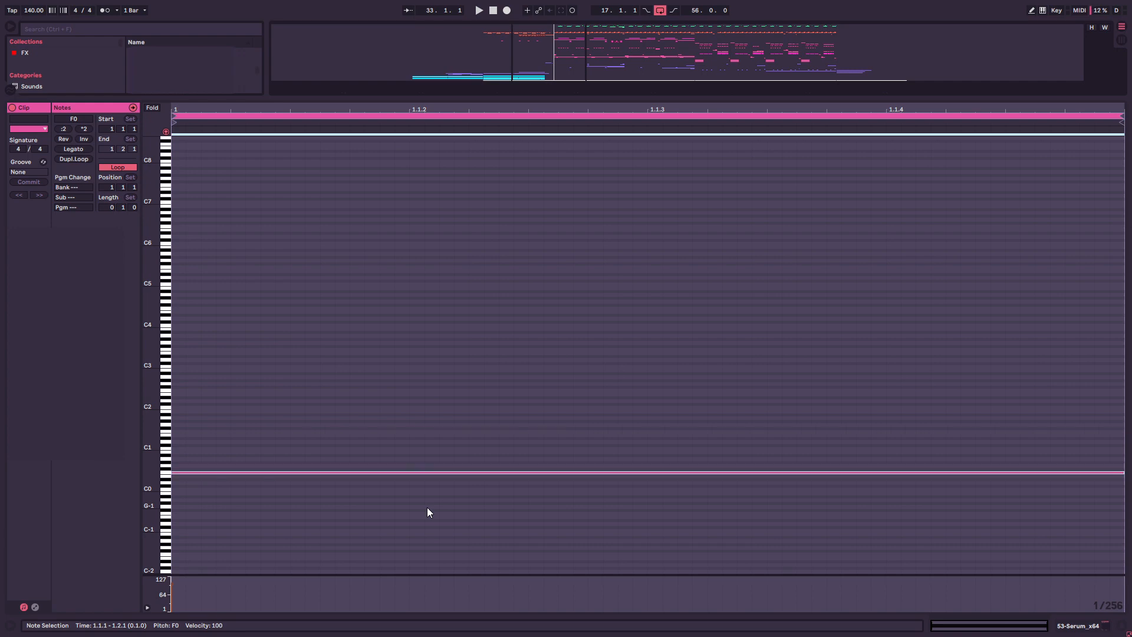
# Step: Audition the transposed BA Cannon note and return to track 53's device chain
pyautogui.press('space')
pyautogui.press('space')
pyautogui.click(1076, 626)
pyautogui.scroll(2, 890, 168)
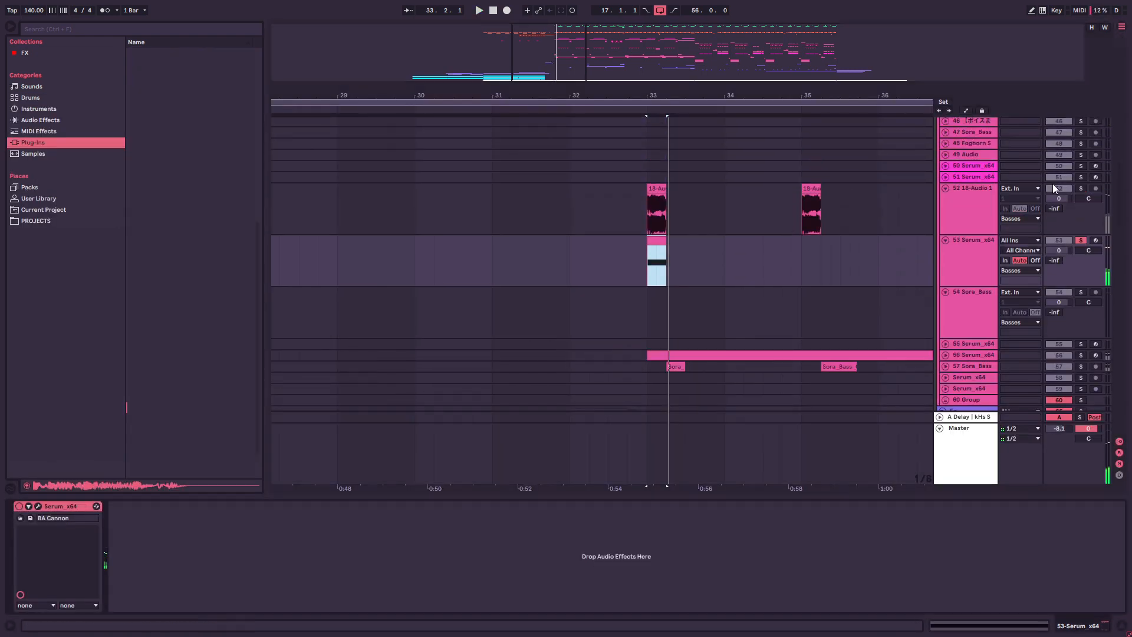
# Step: Solo track 52 instead and audition its 18-Audio 1 clip from bar 33 for comparison
pyautogui.click(1080, 188)
pyautogui.click(646, 207)
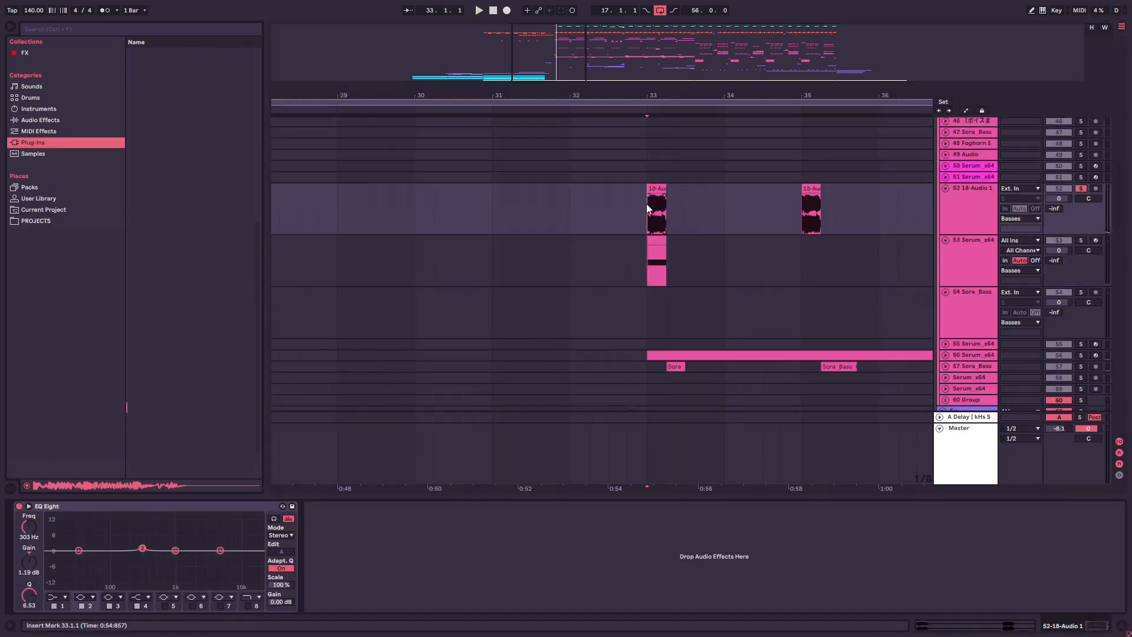
pyautogui.press('space')
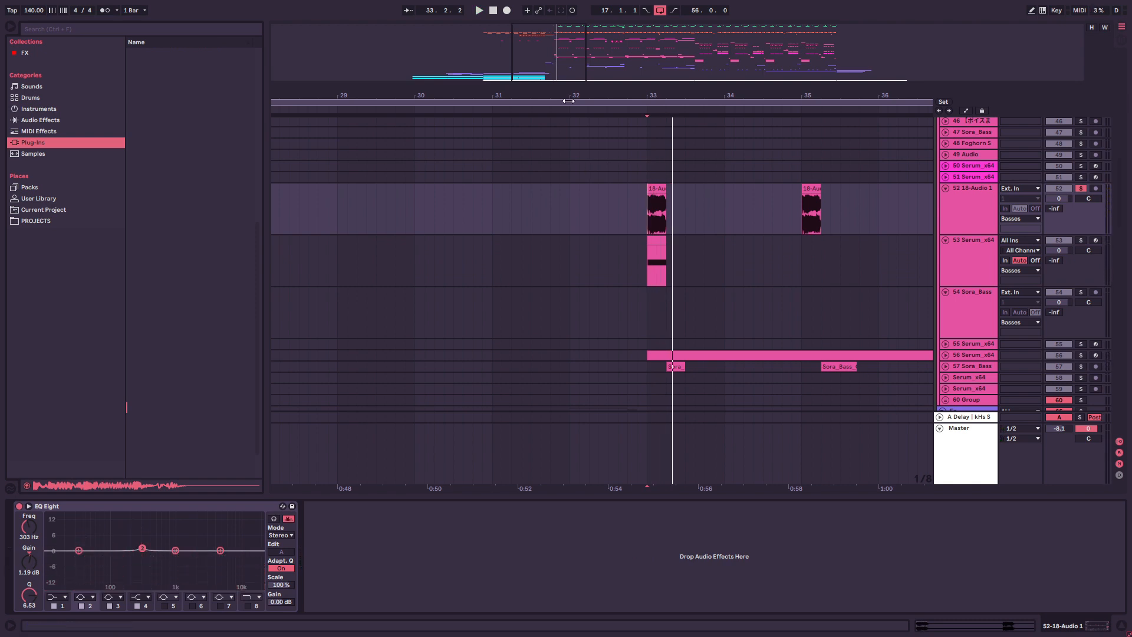
pyautogui.press('space')
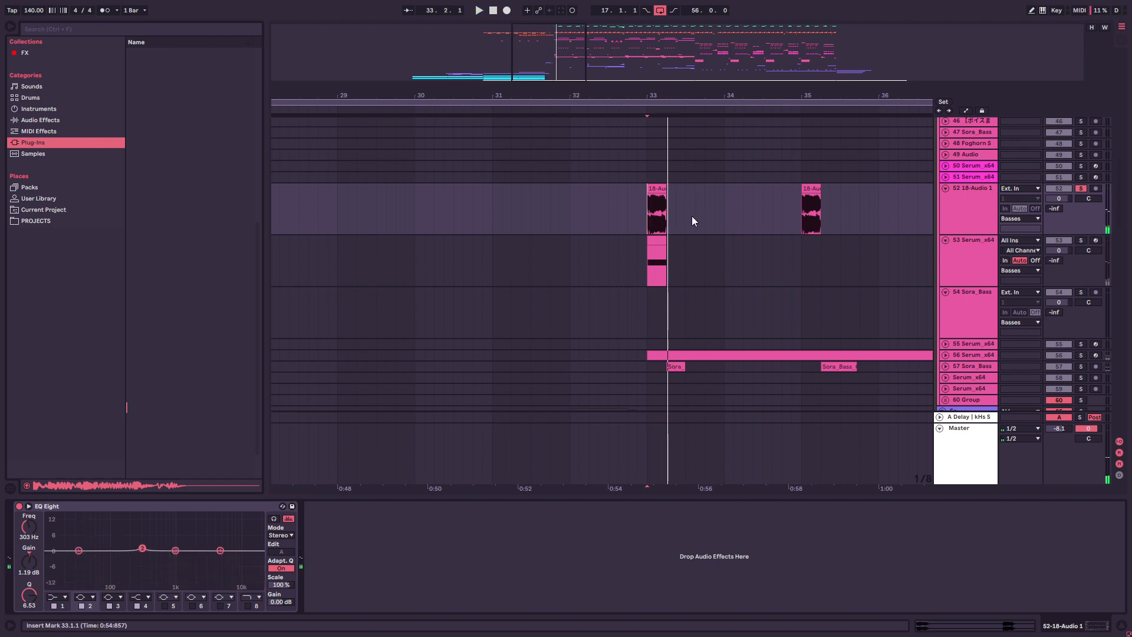
# Step: Delete the MIDI clip at bar 33 on Serum track 53
pyautogui.click(656, 239)
pyautogui.press('Delete')
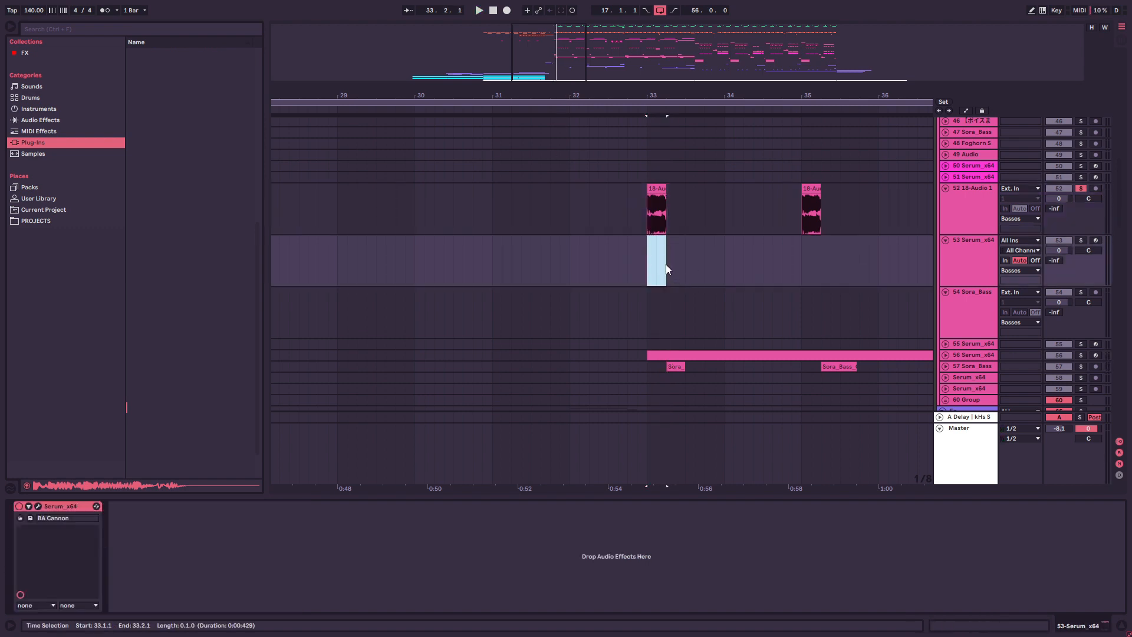
pyautogui.click(666, 264)
# Step: Solo Serum track 56 and Sora_Bass track 57 together and unfold both tracks
pyautogui.scroll(-1, 826, 248)
pyautogui.click(1080, 274)
pyautogui.click(1081, 285)
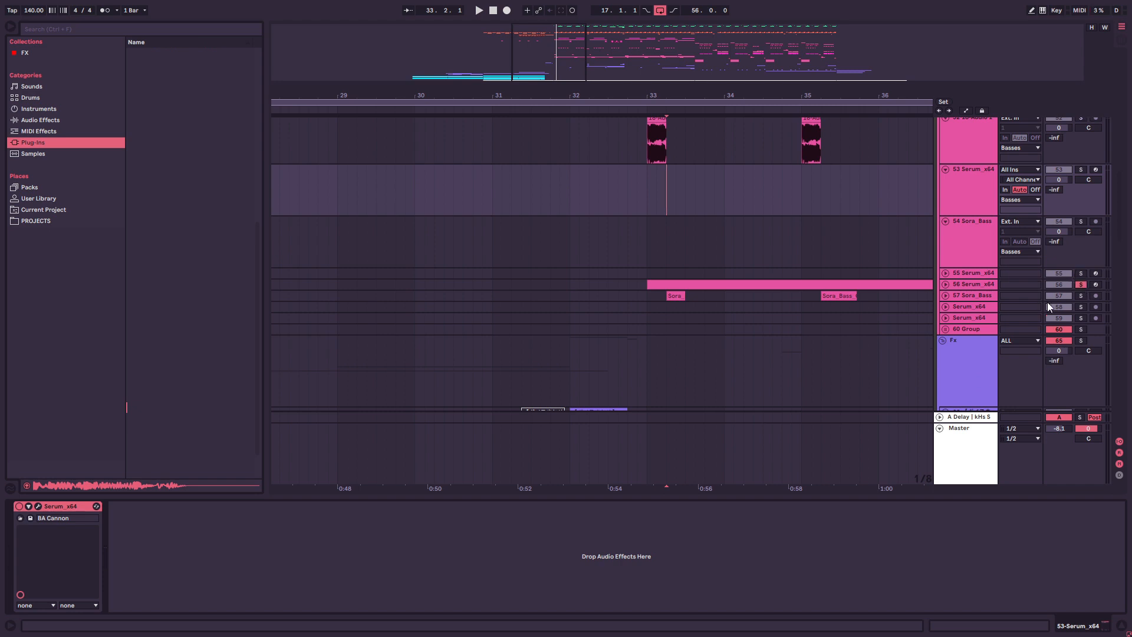
pyautogui.keyDown('ctrl'); pyautogui.click(1081, 296); pyautogui.keyUp('ctrl')
pyautogui.click(945, 296)
pyautogui.click(945, 284)
# Step: Show the device chain of track 57's first Sora_Bass one-shot clip and audition it twice from 33.2
pyautogui.moveTo(550, 28)
pyautogui.mouseDown()
pyautogui.moveTo(564, 23)
pyautogui.moveTo(560, 36)
pyautogui.mouseUp()
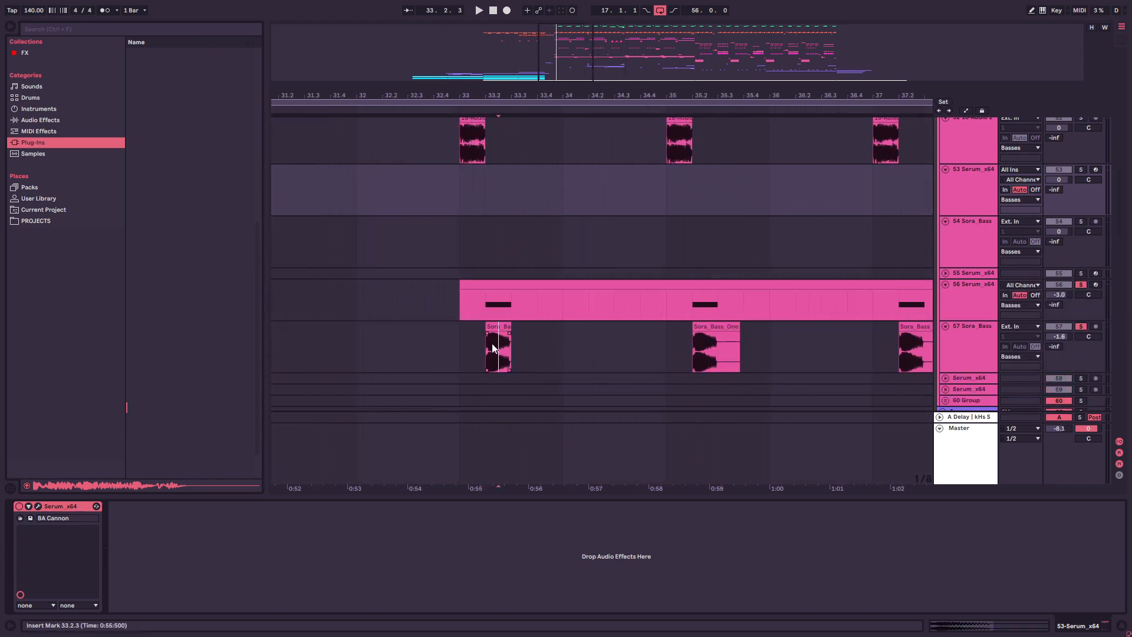
pyautogui.click(498, 345)
pyautogui.press('space')
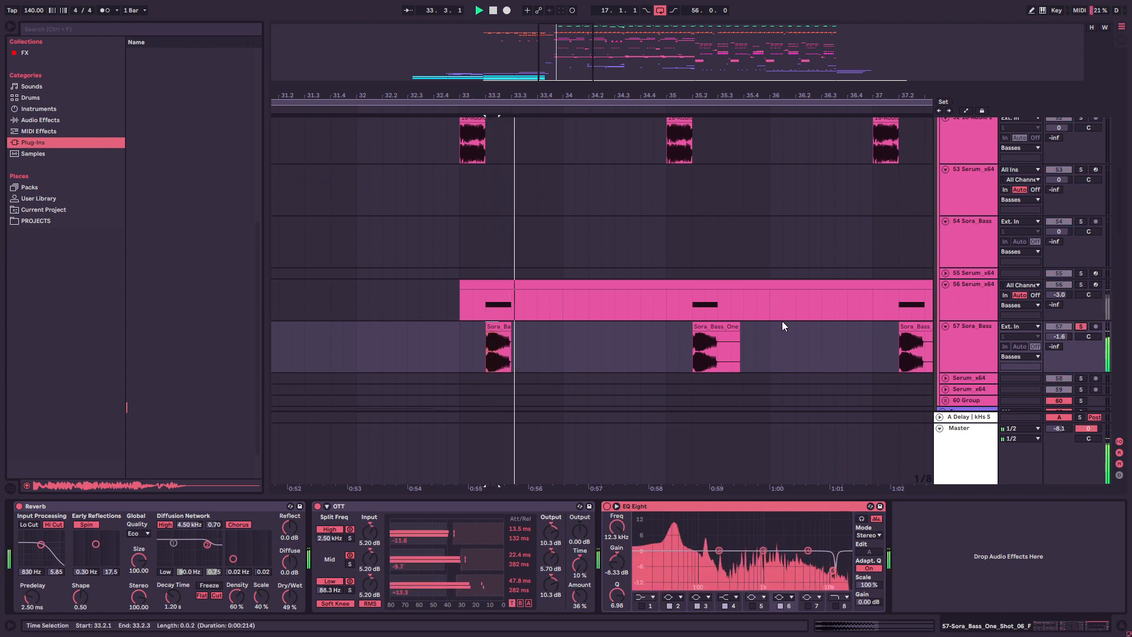
pyautogui.press('space')
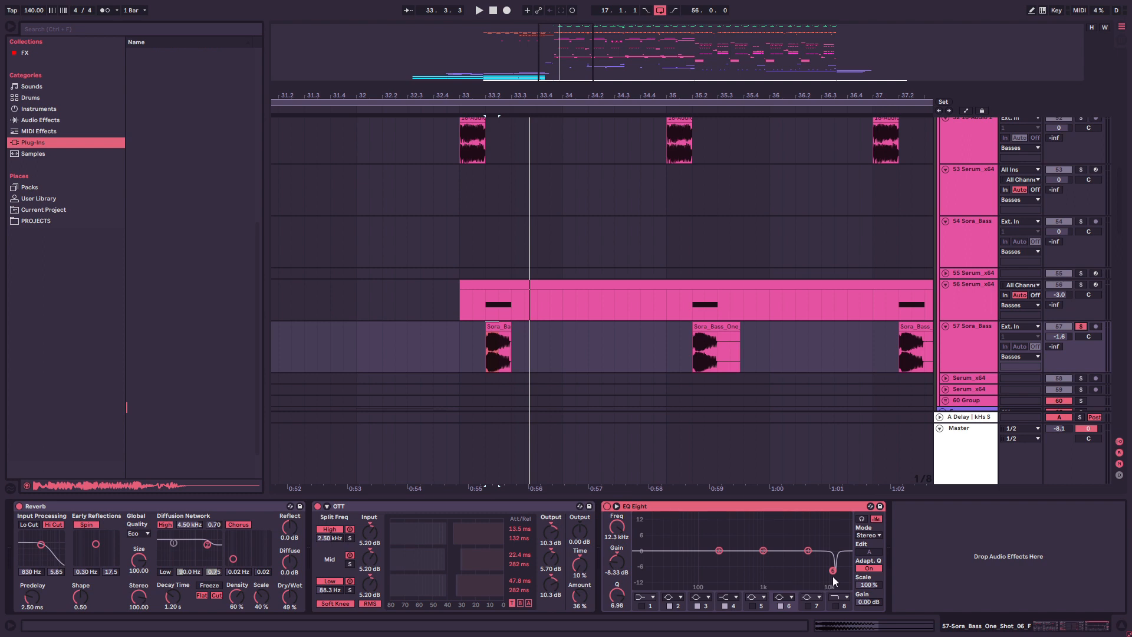
pyautogui.click(488, 348)
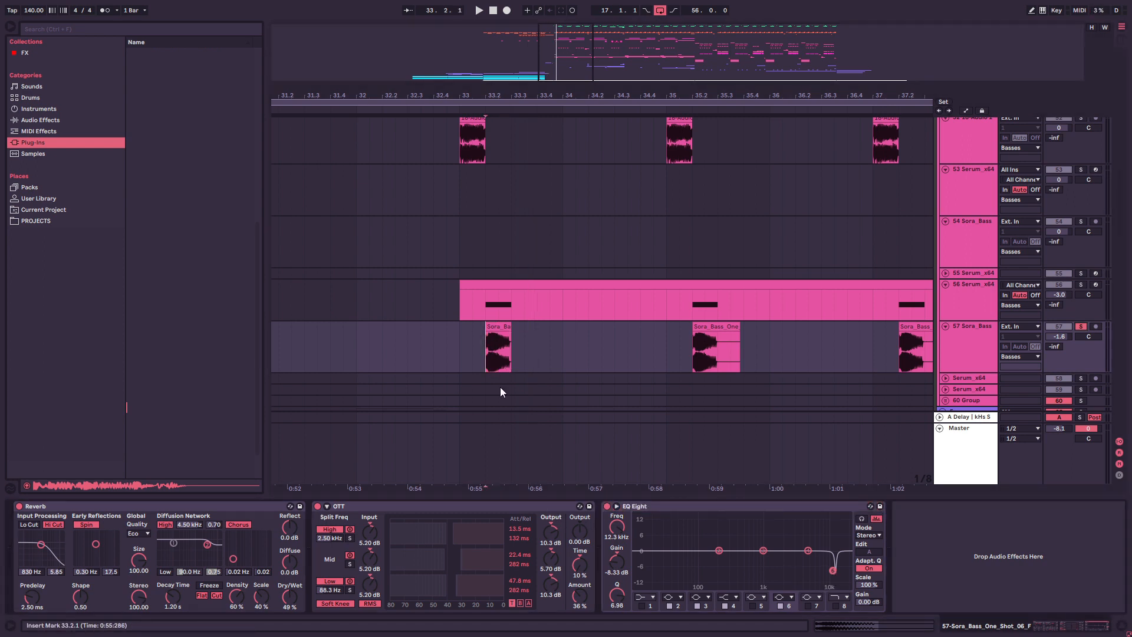
pyautogui.press('space')
pyautogui.press('space')
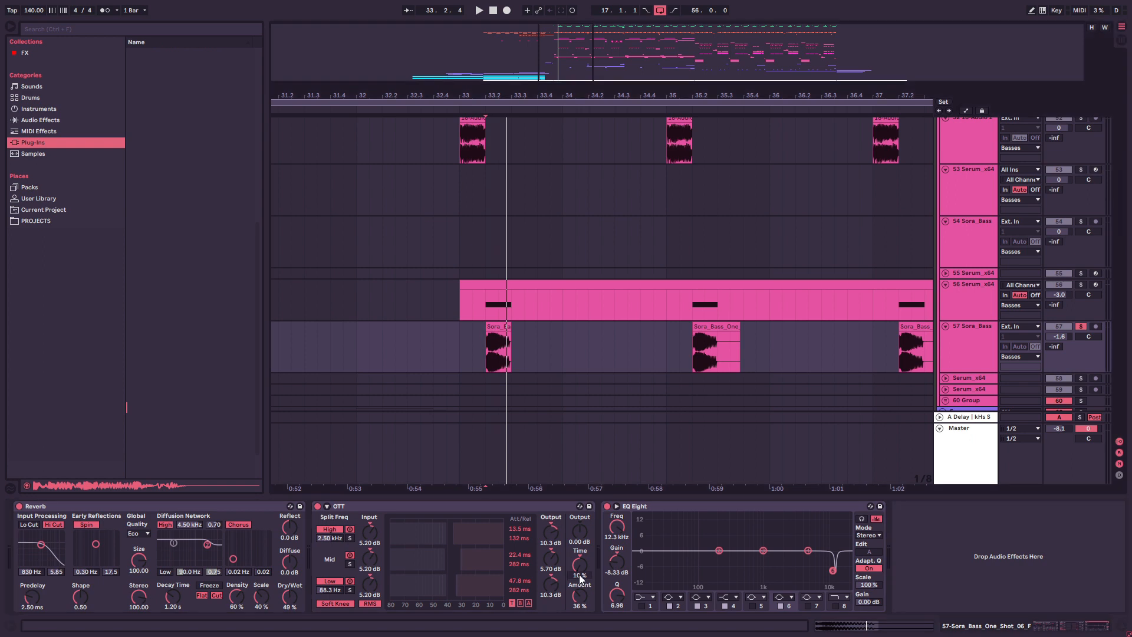
# Step: Replay the soloed first Sora_Bass one-shot on track 57 from 33.2
pyautogui.press('space')
pyautogui.press('space')
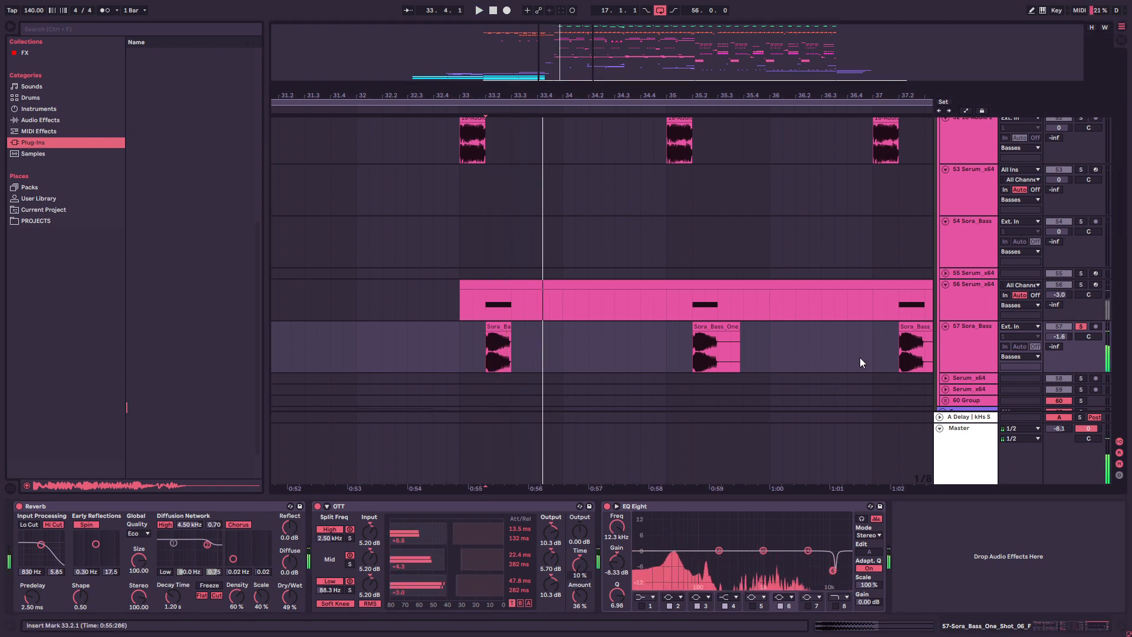
# Step: Solo Serum track 56, audition its first note from 33.2, and fold the EQ Eight to inspect the Glue Compressor
pyautogui.click(1080, 285)
pyautogui.click(498, 306)
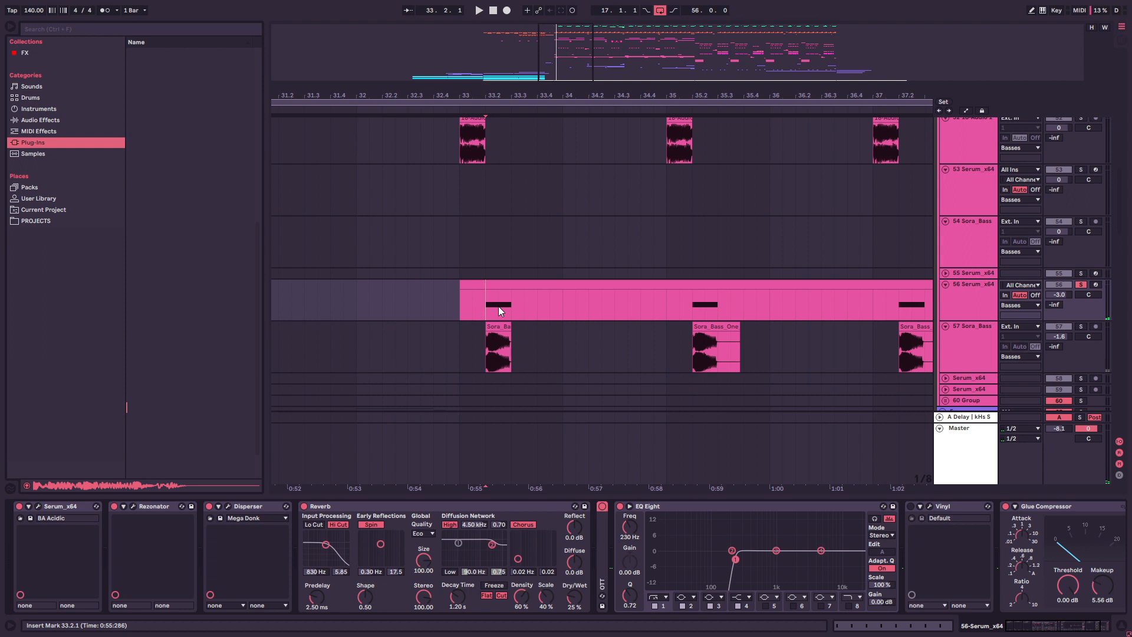
pyautogui.press('space')
pyautogui.doubleClick(754, 507)
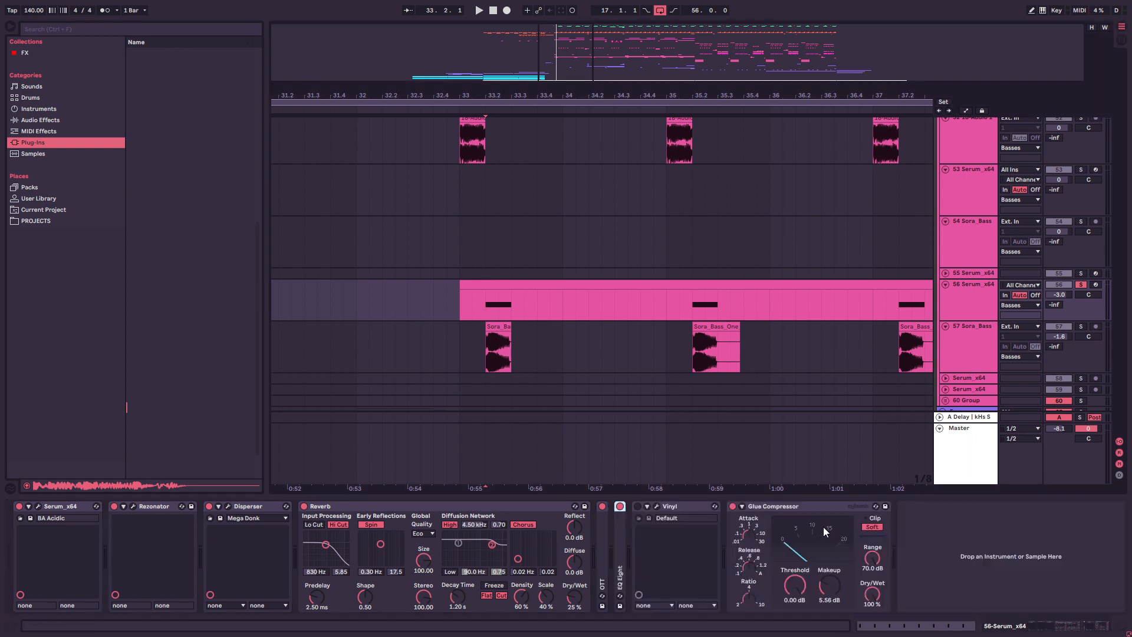
pyautogui.click(825, 507)
# Step: Solo tracks 52, 56 and 57 together and play the combined bass pattern from bar 33
pyautogui.scroll(1, 924, 347)
pyautogui.click(1081, 153)
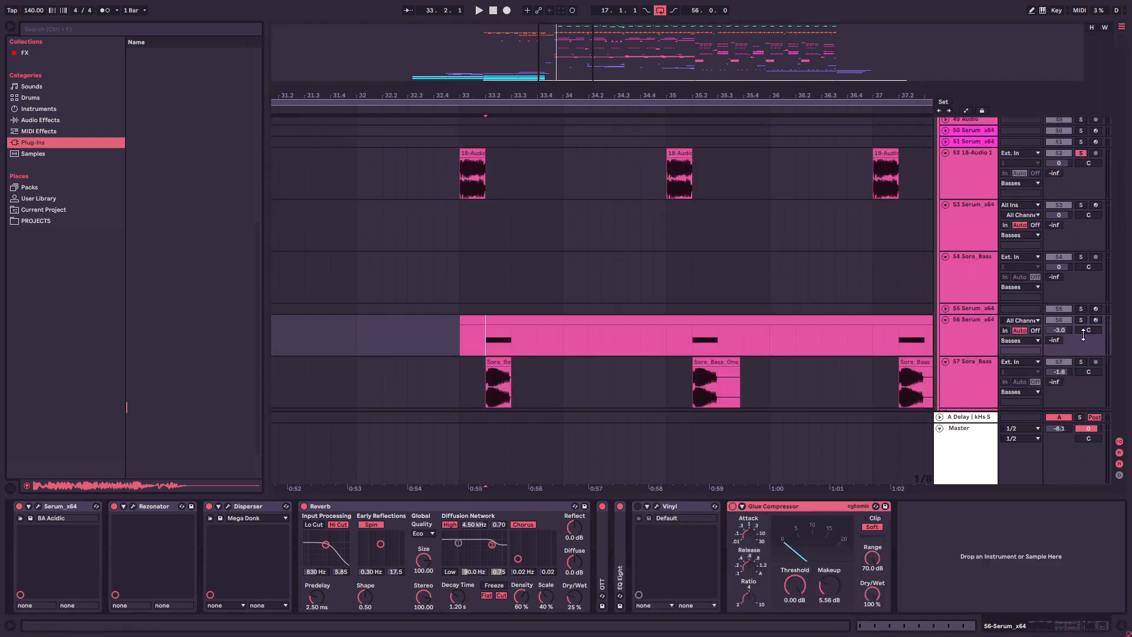
pyautogui.keyDown('ctrl'); pyautogui.click(1081, 319); pyautogui.keyUp('ctrl')
pyautogui.keyDown('ctrl'); pyautogui.click(1082, 362); pyautogui.keyUp('ctrl')
pyautogui.click(450, 189)
pyautogui.moveTo(554, 95)
pyautogui.mouseDown()
pyautogui.moveTo(677, 59)
pyautogui.moveTo(190, 65)
pyautogui.moveTo(466, 62)
pyautogui.mouseUp()
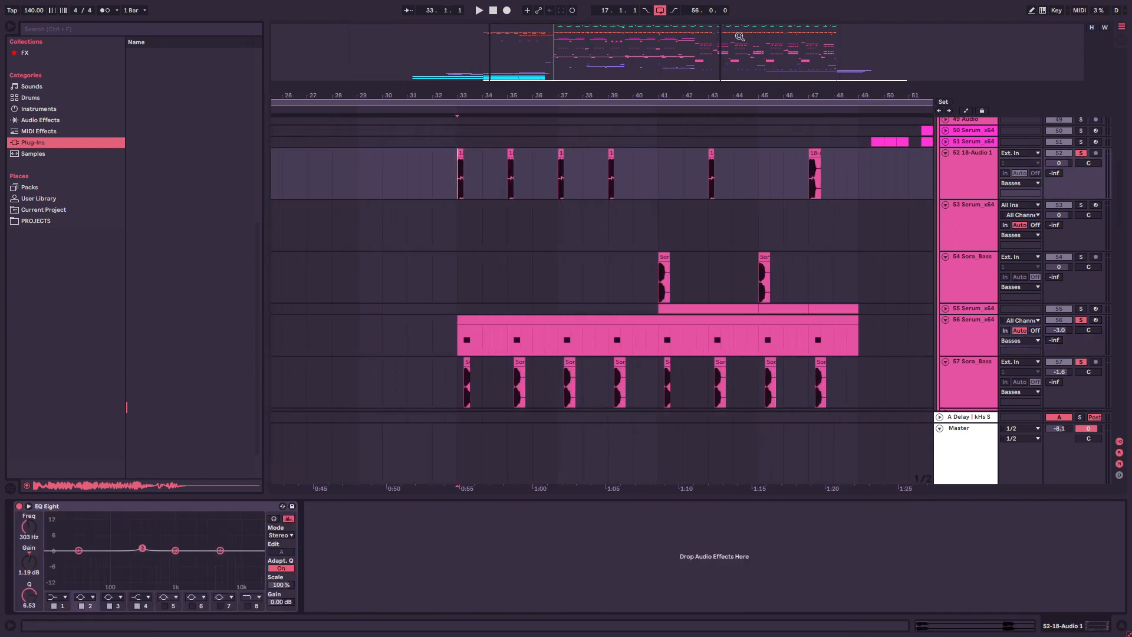
pyautogui.moveTo(735, 37)
pyautogui.mouseDown()
pyautogui.moveTo(692, 27)
pyautogui.moveTo(737, 53)
pyautogui.mouseUp()
pyautogui.press('space')
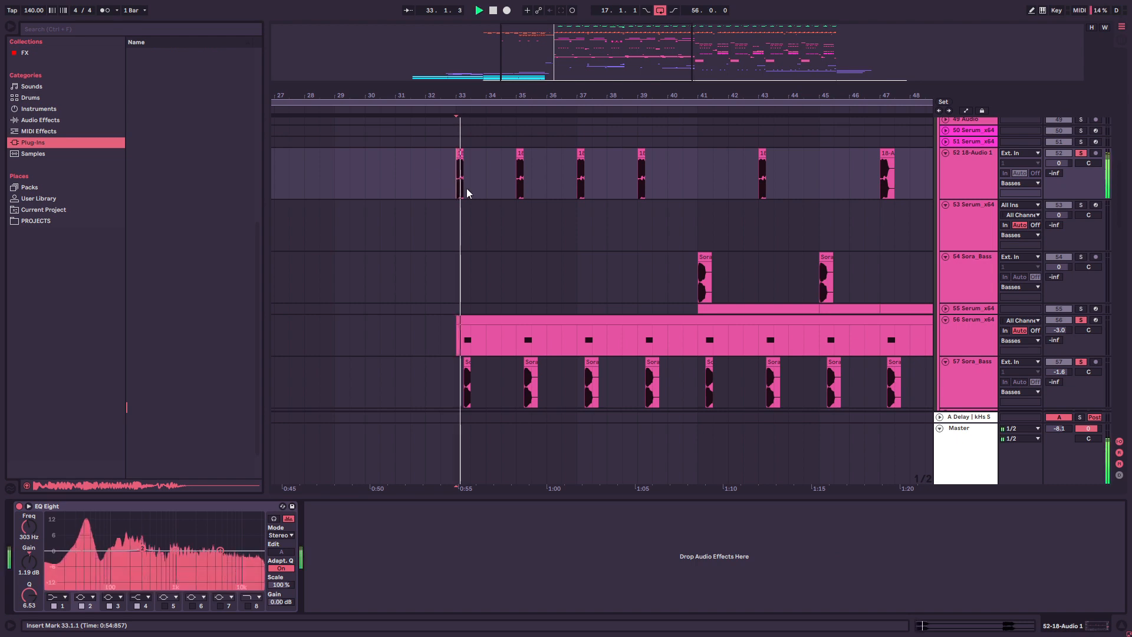
# Step: Place the insert marker at bar 41, clear the current solos, then solo and unfold Serum track 55
pyautogui.click(698, 183)
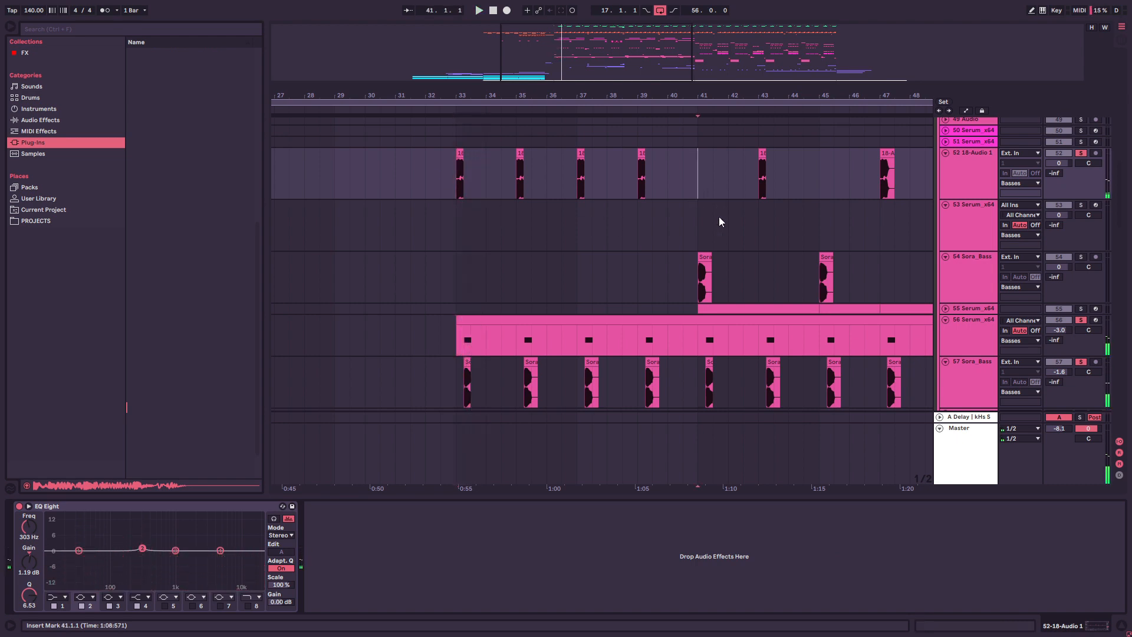
pyautogui.moveTo(712, 96)
pyautogui.mouseDown()
pyautogui.moveTo(710, 113)
pyautogui.moveTo(681, 125)
pyautogui.mouseUp()
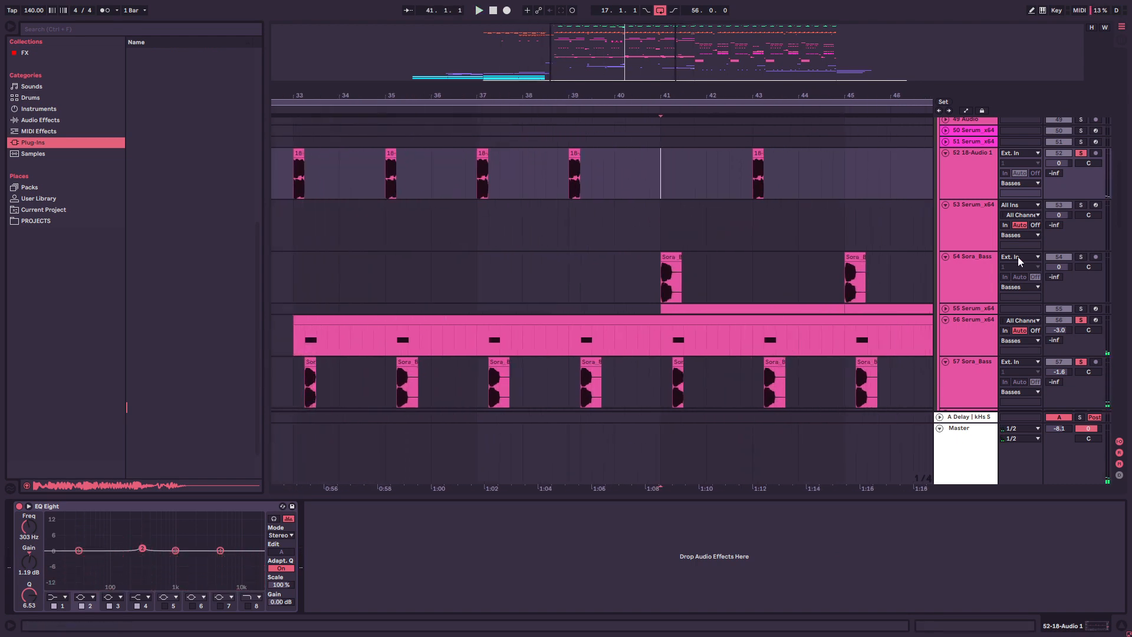
pyautogui.click(1083, 154)
pyautogui.moveTo(629, 54); pyautogui.dragTo(645, 51)
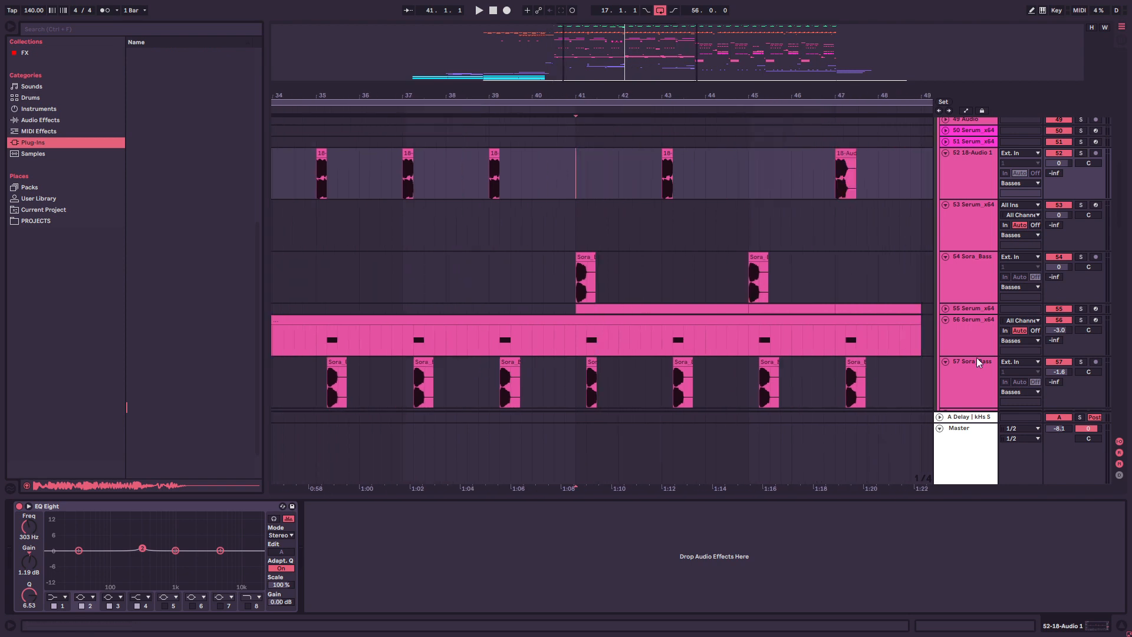
pyautogui.click(1080, 257)
pyautogui.click(1081, 308)
pyautogui.click(945, 308)
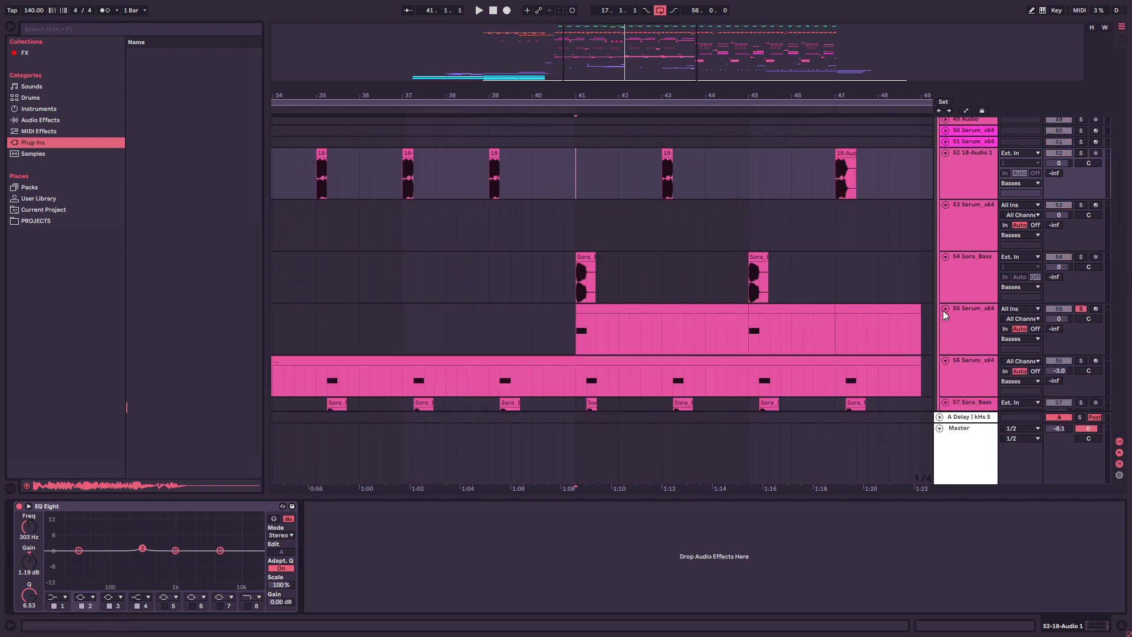
# Step: Show the device chain of Sora_Bass track 54 at its bar 41 clip
pyautogui.click(578, 286)
pyautogui.scroll(-3, 574, 312)
pyautogui.scroll(3, 446, 285)
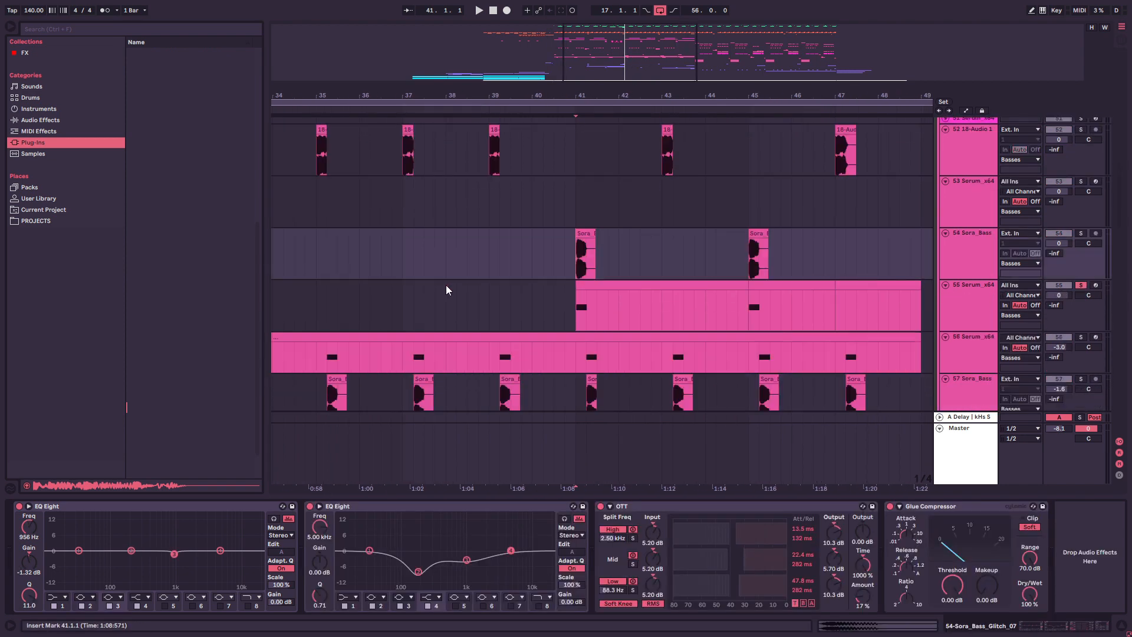
# Step: Solo track 52 and audition its 18-Audio 1 clip at bar 39 for comparison
pyautogui.click(491, 160)
pyautogui.click(1080, 130)
pyautogui.press('space')
pyautogui.press('space')
pyautogui.click(1080, 129)
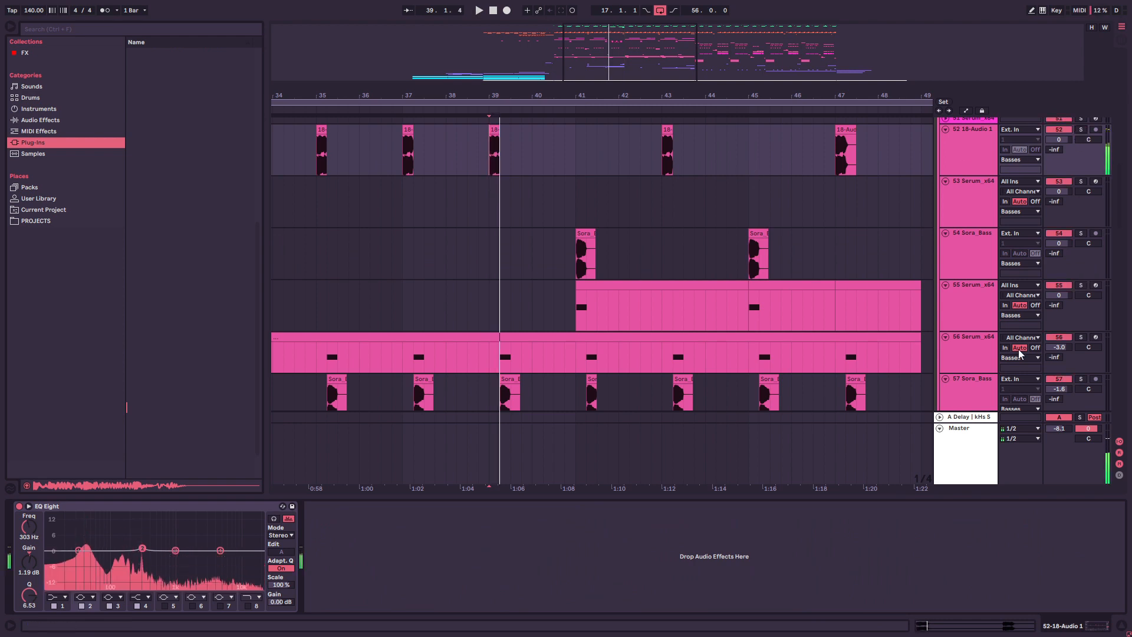
# Step: Solo Sora_Bass track 54 and audition its first clip from bar 41
pyautogui.click(1080, 233)
pyautogui.click(578, 263)
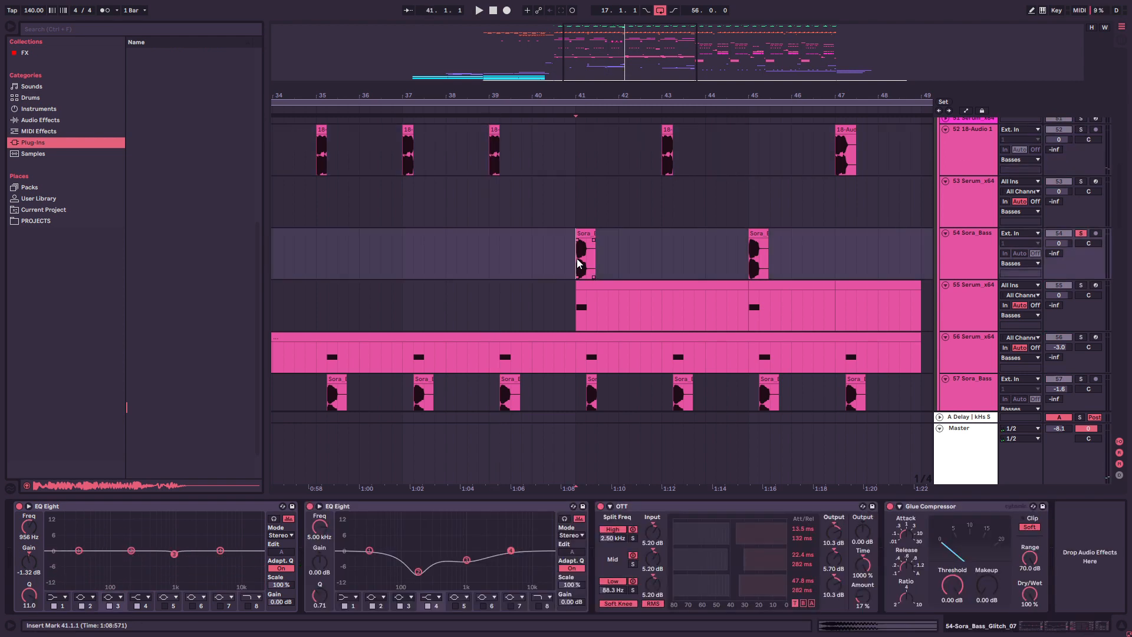
pyautogui.press('space')
pyautogui.press('space')
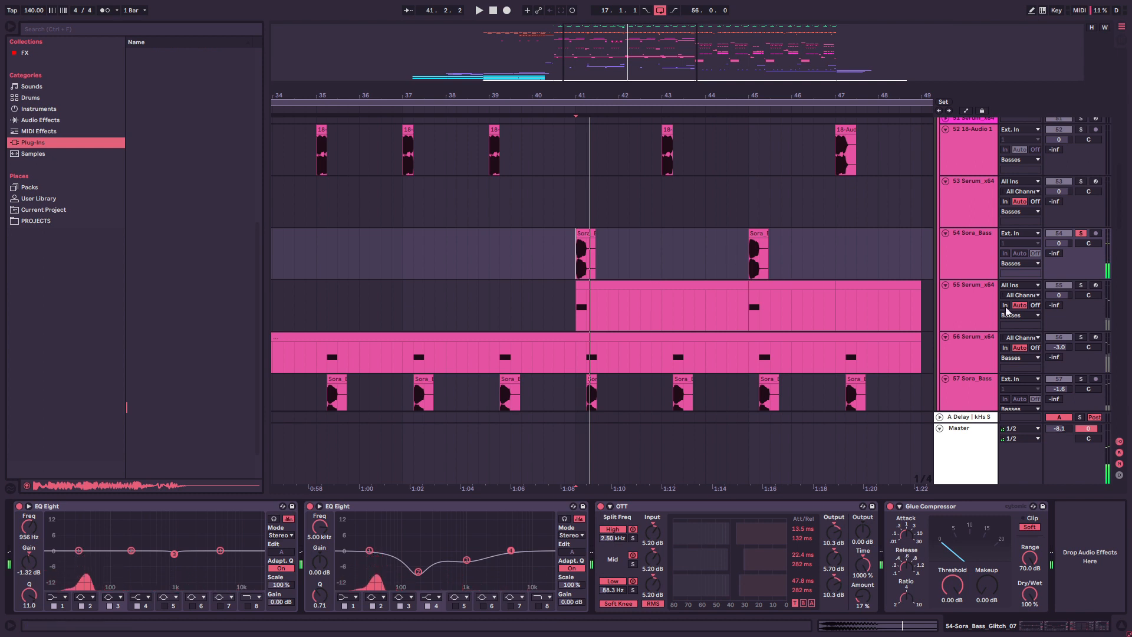
# Step: Solo Serum track 55 and show its device chain at bar 41
pyautogui.click(1081, 285)
pyautogui.click(585, 306)
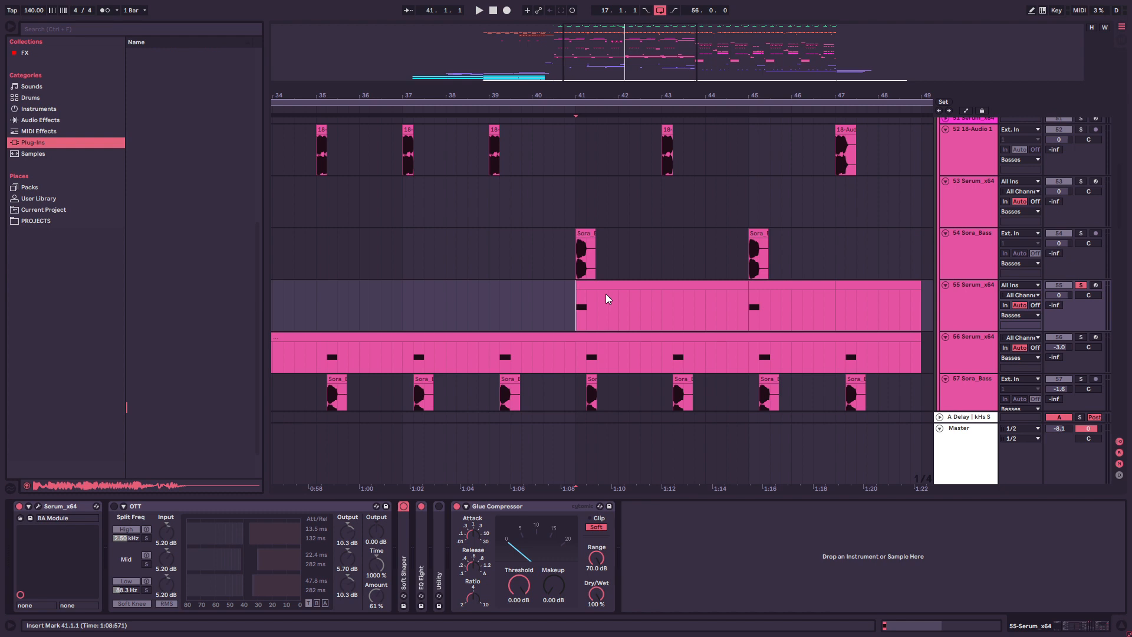
# Step: Examine how the bass clips on tracks 52 to 57 are arranged across bars 33 to 49
pyautogui.click(597, 339)
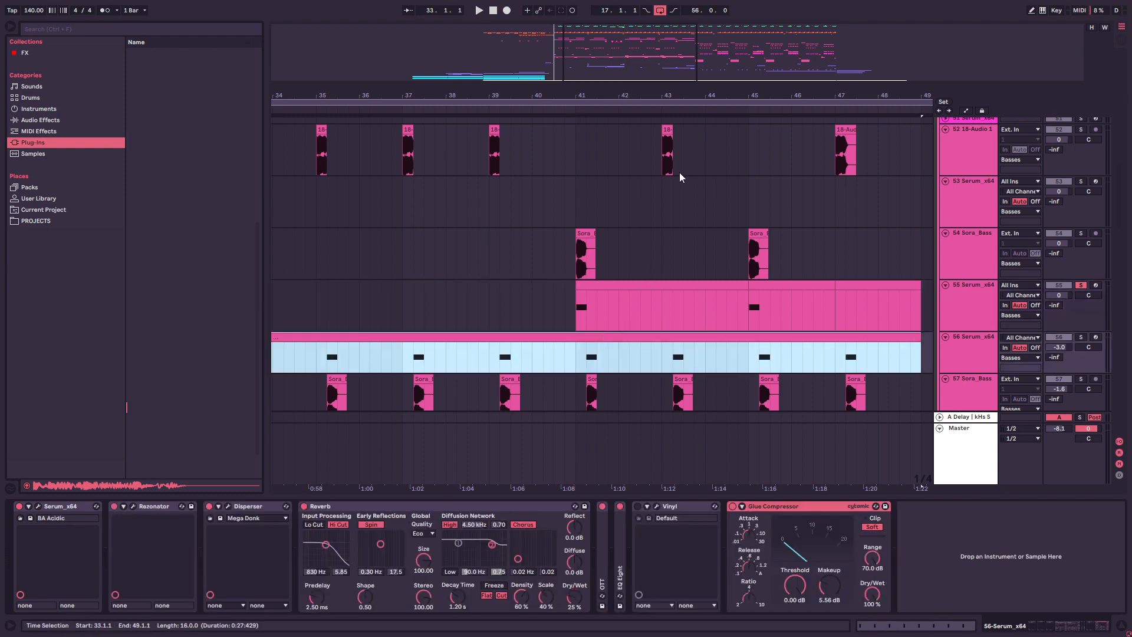
pyautogui.press('z')
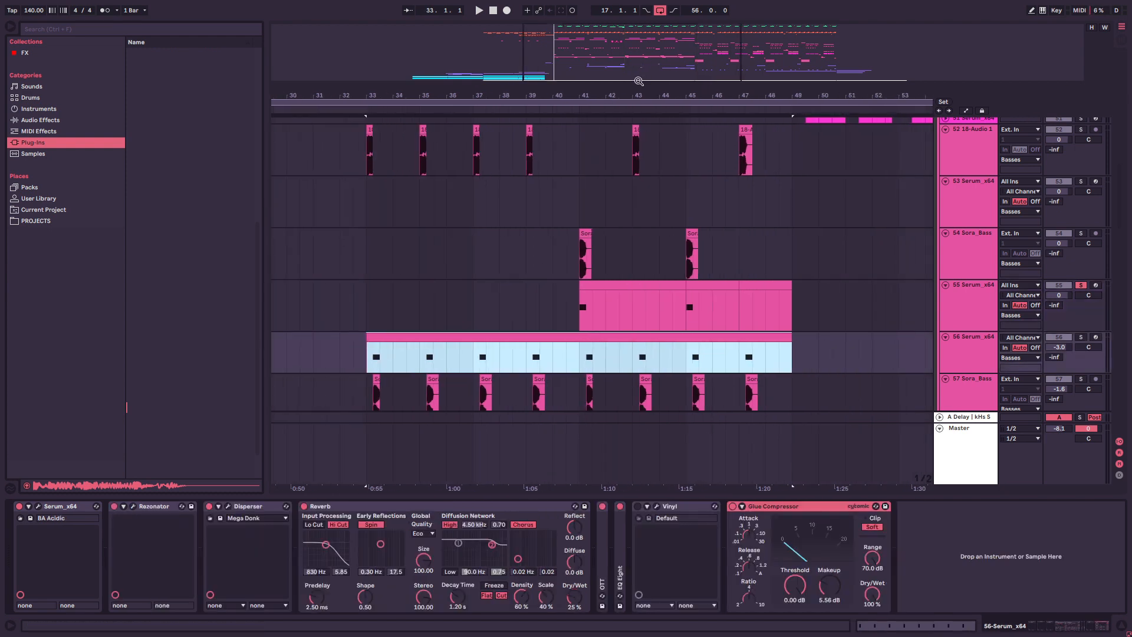
pyautogui.scroll(5, 800, 314)
pyautogui.scroll(-6, 784, 340)
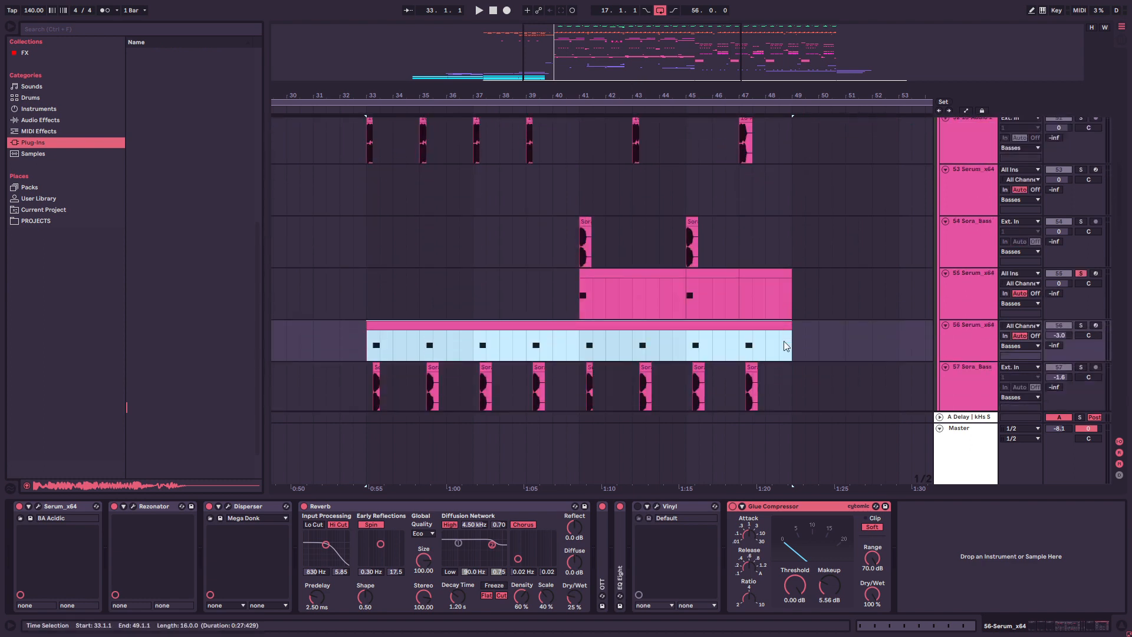
pyautogui.click(575, 294)
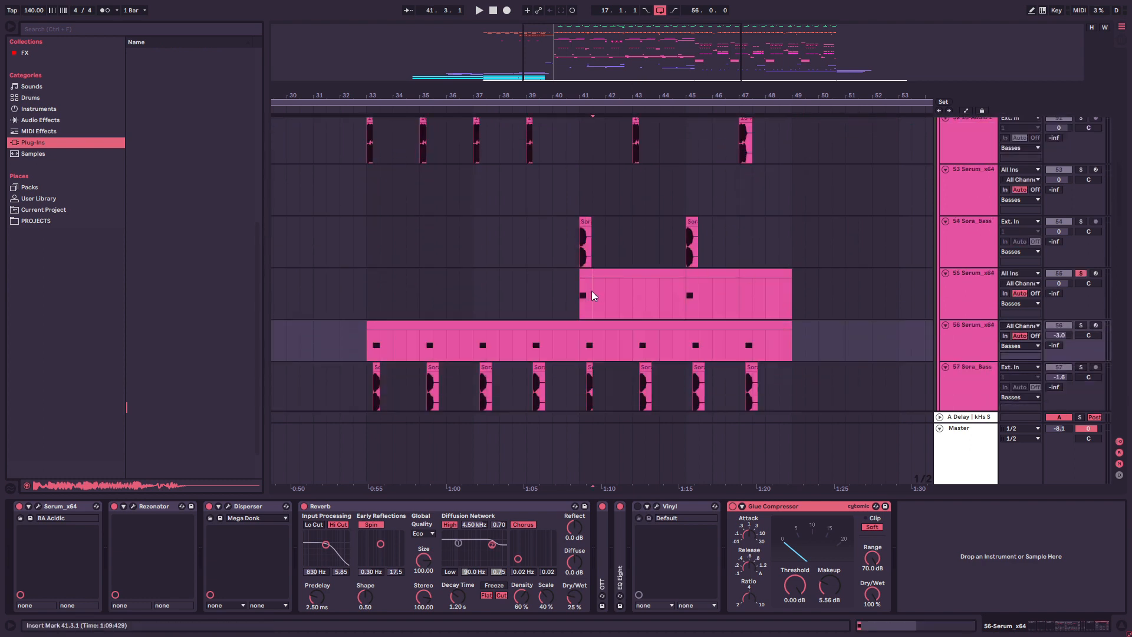
pyautogui.moveTo(622, 52); pyautogui.dragTo(620, 62)
pyautogui.moveTo(382, 151); pyautogui.dragTo(541, 159)
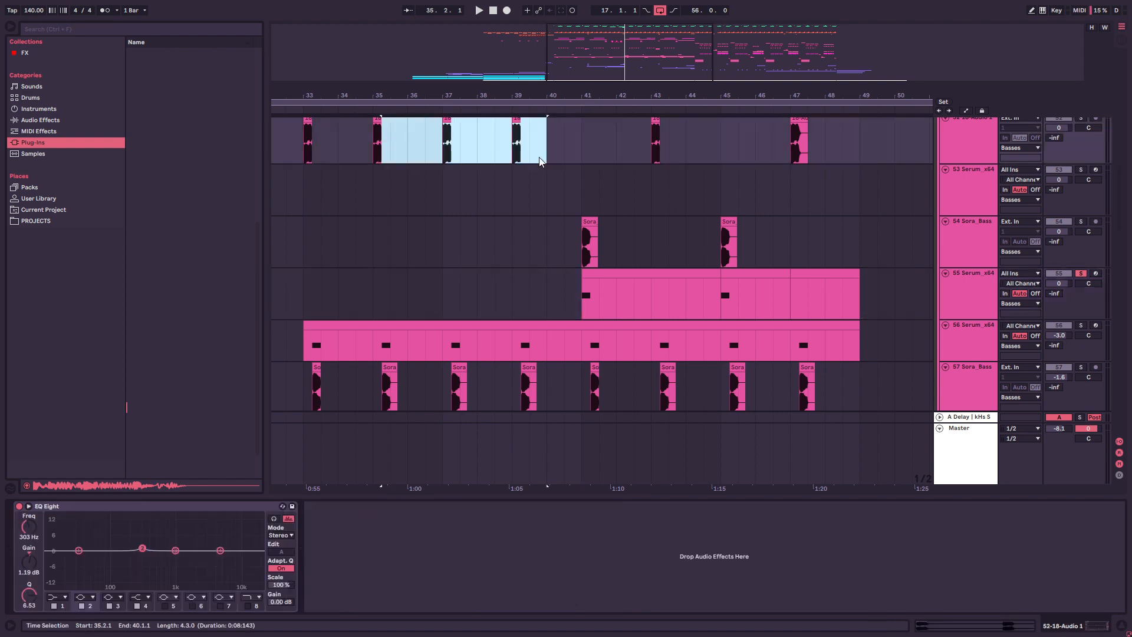
# Step: Audition the first note of the soloed Serum track 55 from bar 41
pyautogui.scroll(3, 589, 319)
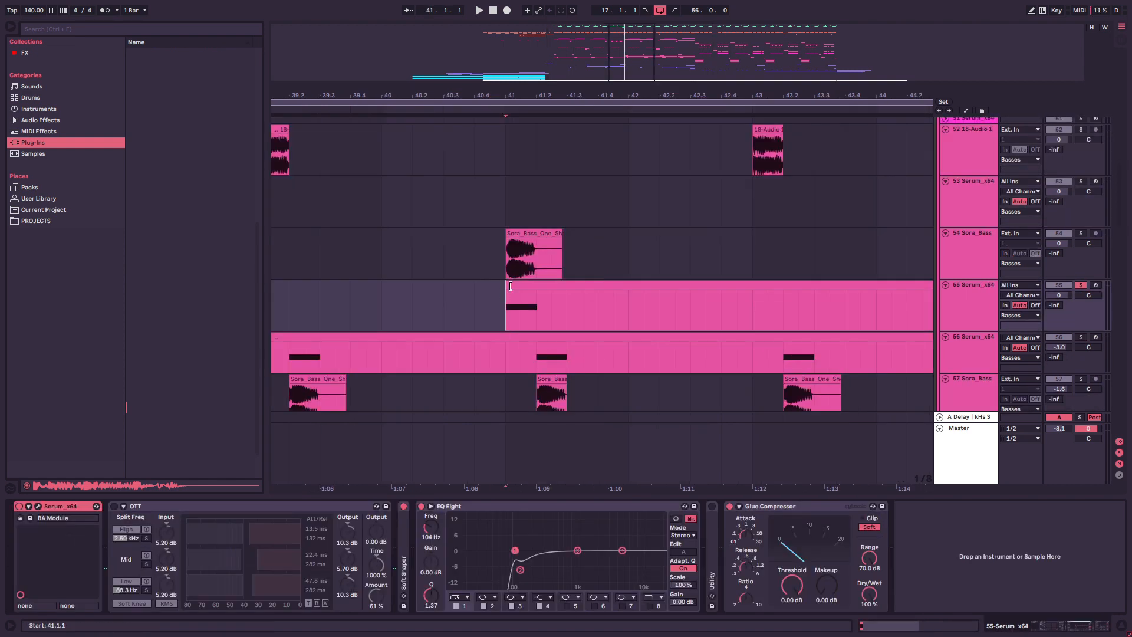
pyautogui.scroll(-2, 507, 300)
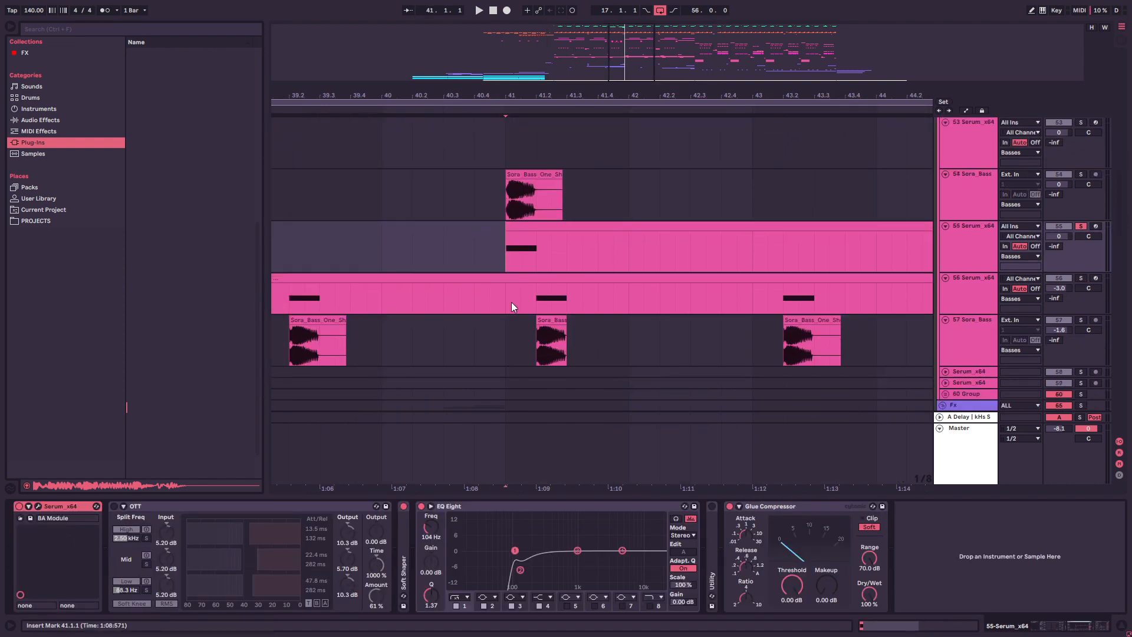
pyautogui.scroll(1, 511, 301)
pyautogui.press('space')
pyautogui.press('space')
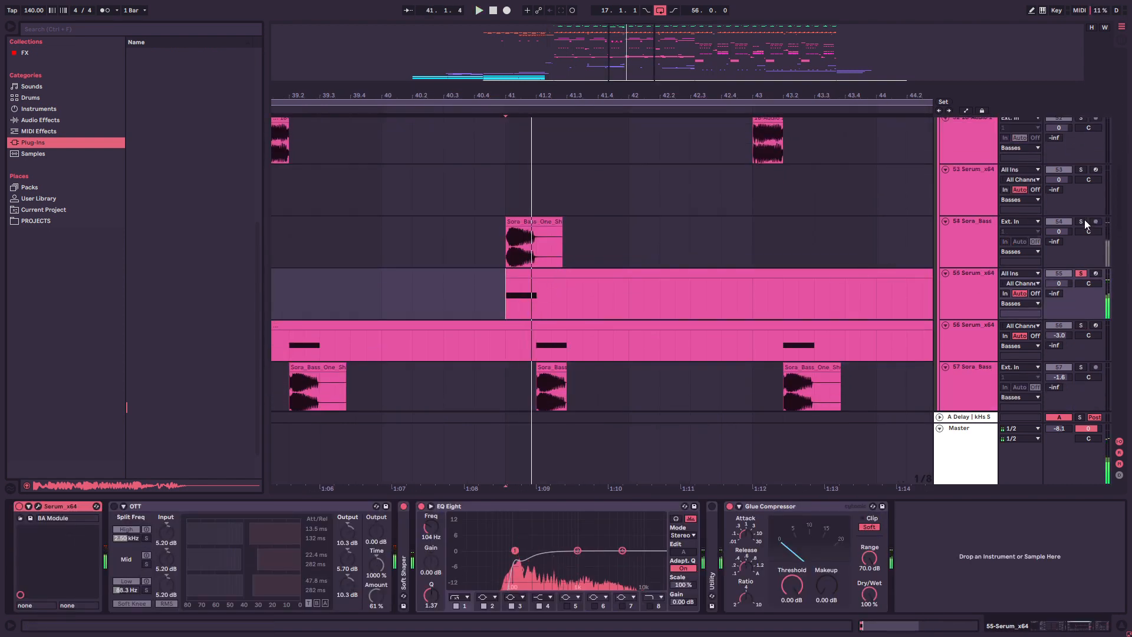
# Step: Add Sora_Bass track 54 to the solo and audition it layered with Serum track 55 from bar 41
pyautogui.click(1081, 221)
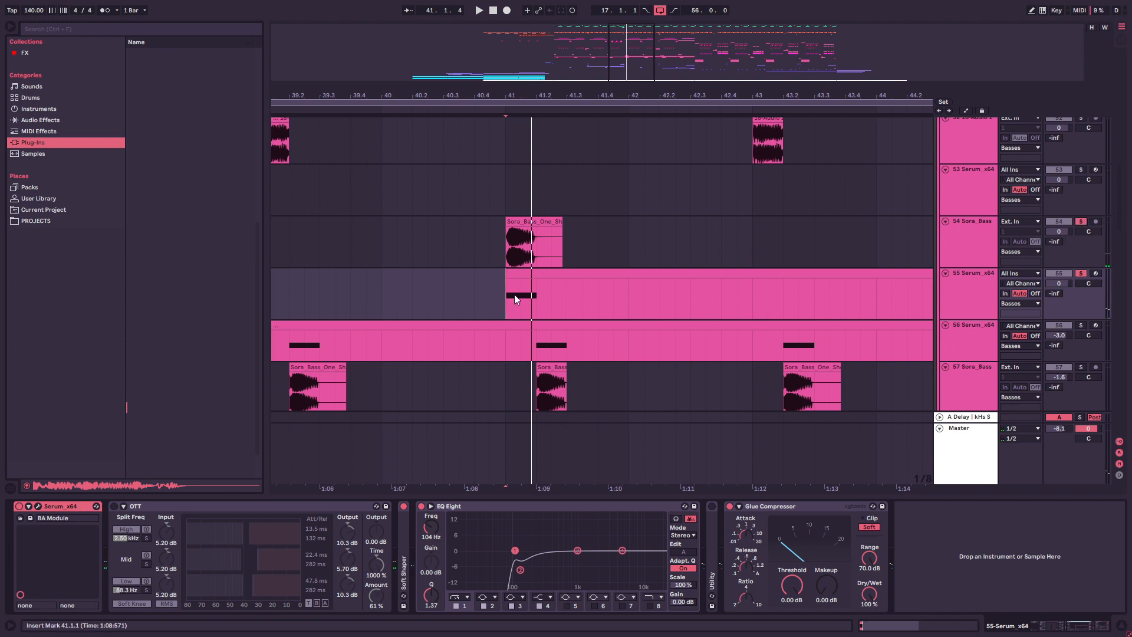
pyautogui.click(511, 250)
pyautogui.press('space')
pyautogui.scroll(-1, 624, 278)
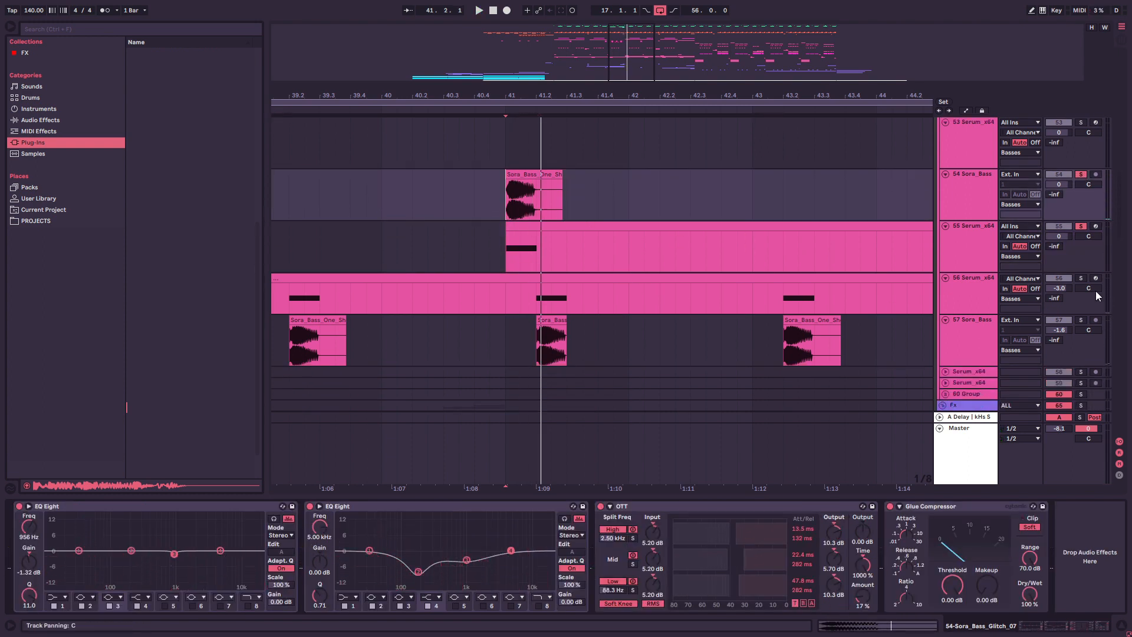
# Step: Solo tracks 54, 55, 56 and 57 together and play the layered basses from 40.4
pyautogui.click(1081, 278)
pyautogui.keyDown('ctrl'); pyautogui.click(1081, 320); pyautogui.keyUp('ctrl')
pyautogui.keyDown('ctrl'); pyautogui.click(1080, 225); pyautogui.keyUp('ctrl')
pyautogui.keyDown('ctrl'); pyautogui.click(1080, 174); pyautogui.keyUp('ctrl')
pyautogui.click(476, 193)
pyautogui.press('-')
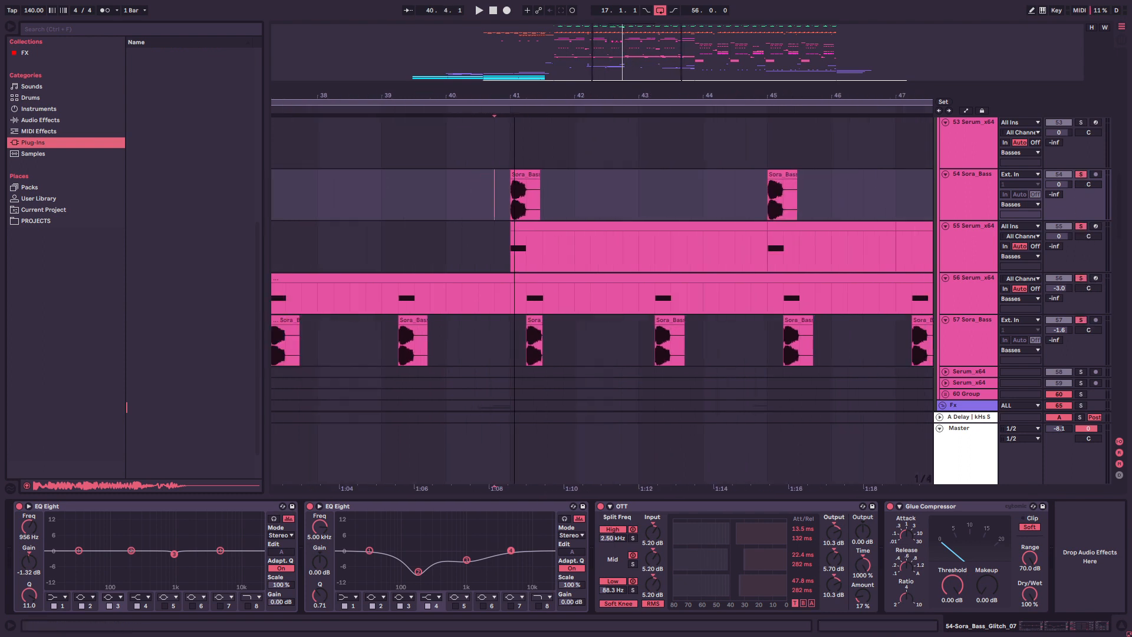
pyautogui.press('space')
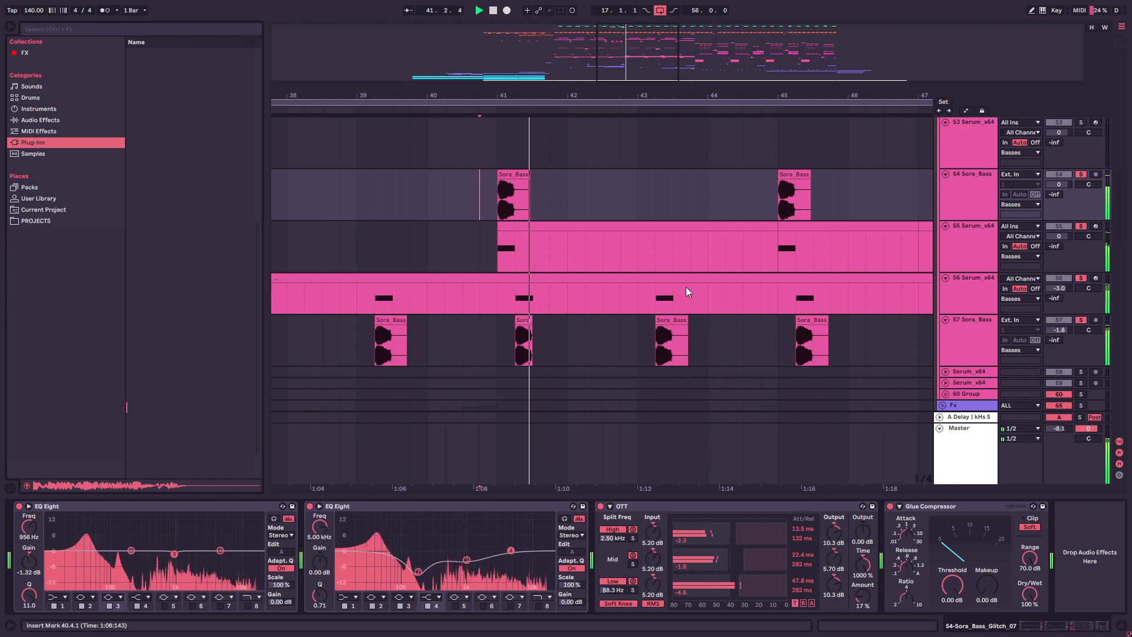
# Step: Stop playback, clear the bass track solos, and unfold 23 Group within the Basses group
pyautogui.scroll(1, 685, 286)
pyautogui.click(1081, 211)
pyautogui.press('space')
pyautogui.scroll(-5, 792, 295)
pyautogui.scroll(10, 671, 330)
pyautogui.click(945, 290)
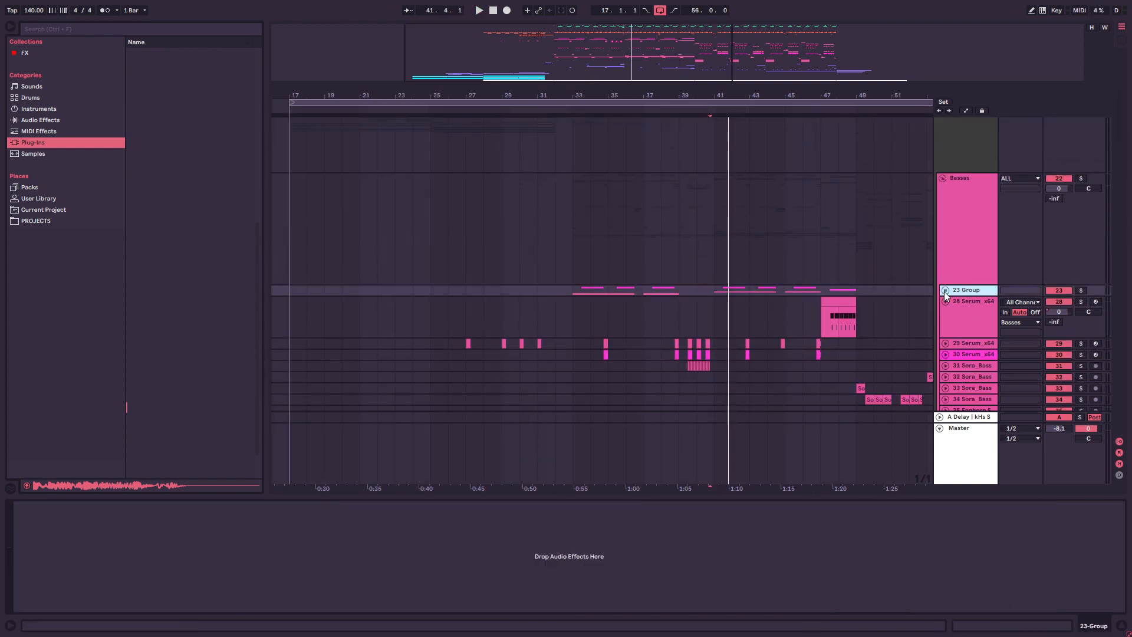
# Step: Show the device chain of Serum track 27 in 23 Group and bring its clips from bar 33 into view
pyautogui.scroll(-2, 573, 317)
pyautogui.click(574, 317)
pyautogui.moveTo(581, 96); pyautogui.dragTo(519, 133)
pyautogui.scroll(-2, 676, 298)
pyautogui.click(844, 316)
pyautogui.click(939, 316)
pyautogui.click(965, 316)
pyautogui.moveTo(574, 93); pyautogui.dragTo(446, 58)
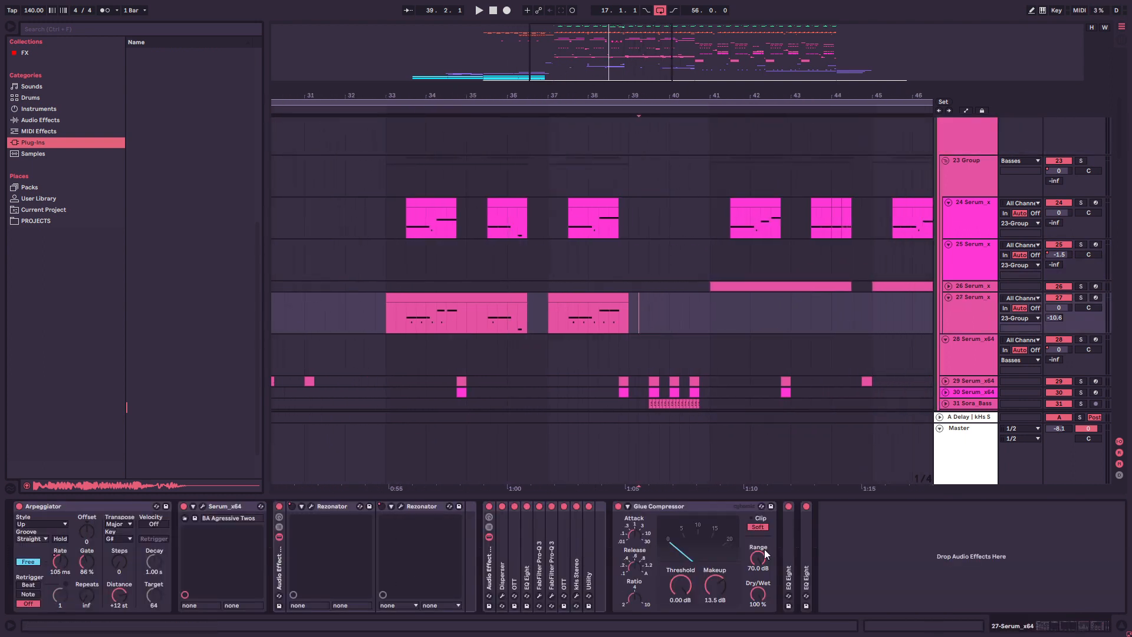
# Step: Place the insert marker at 33.3 on track 27 and examine the BA Agressive Twos Serum preset's oscillators and effects, closing the plug-in after
pyautogui.click(405, 323)
pyautogui.moveTo(606, 99); pyautogui.dragTo(871, 162)
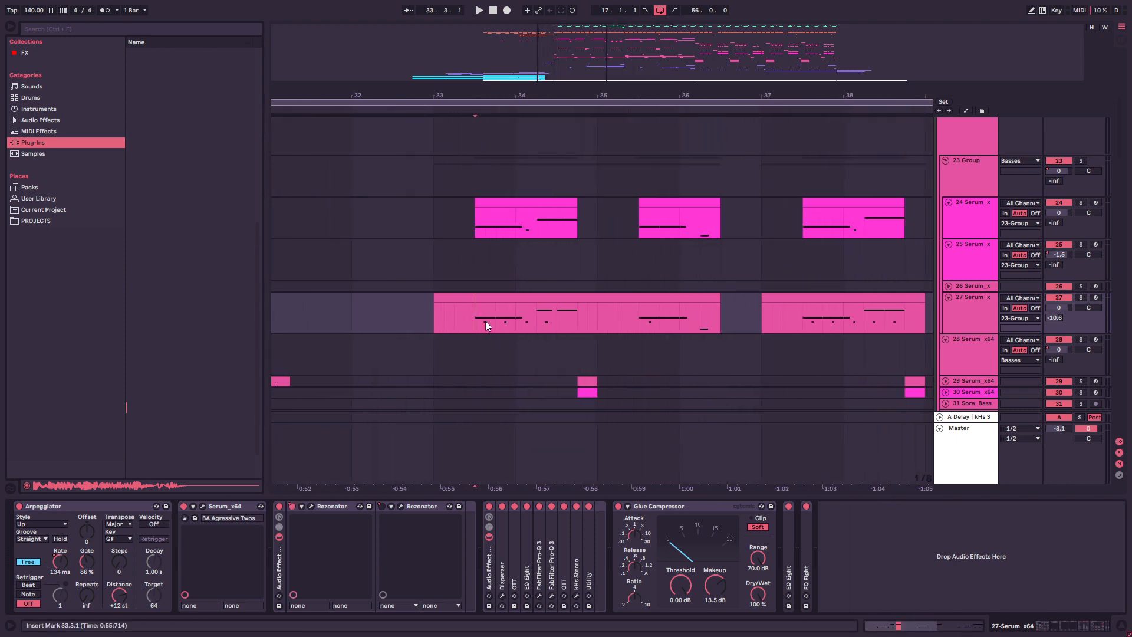
pyautogui.click(203, 506)
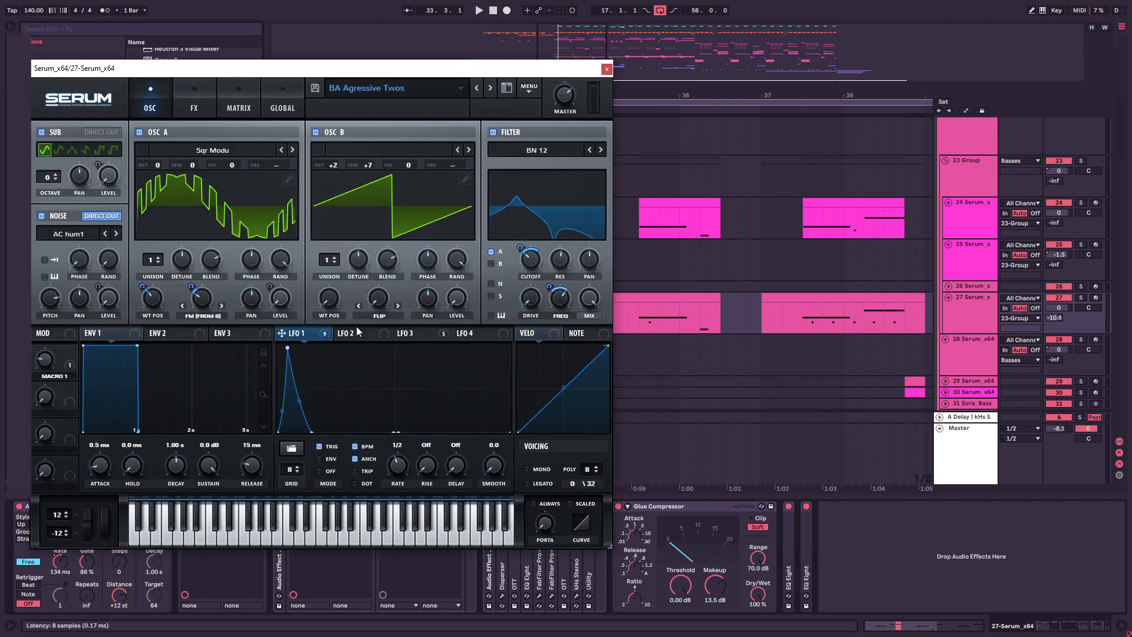
pyautogui.click(193, 106)
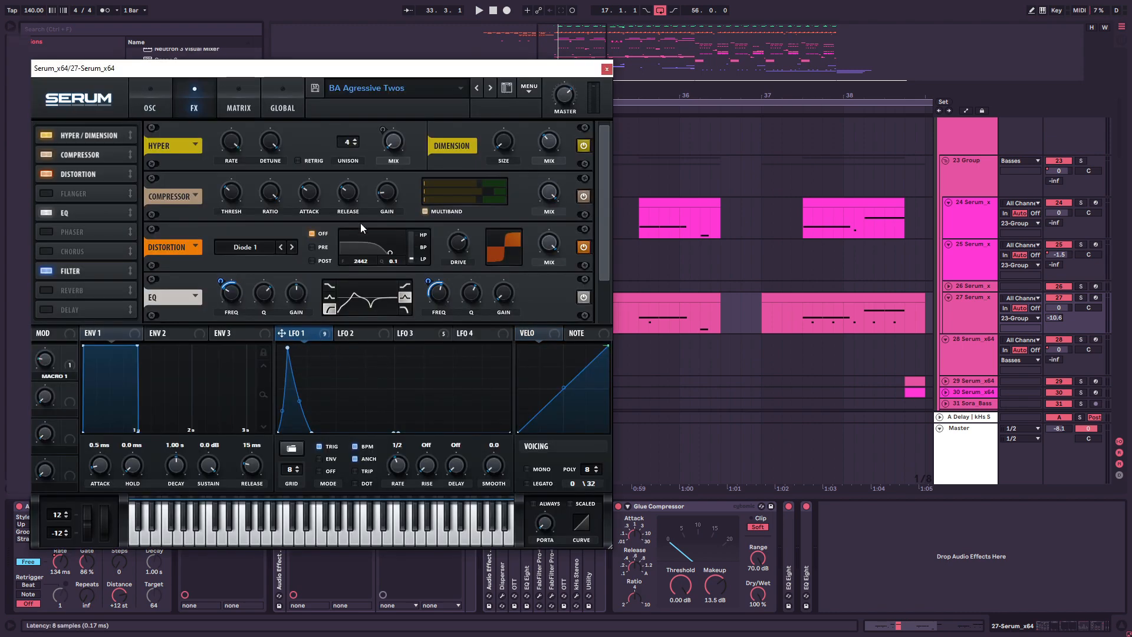
pyautogui.scroll(-1, 415, 314)
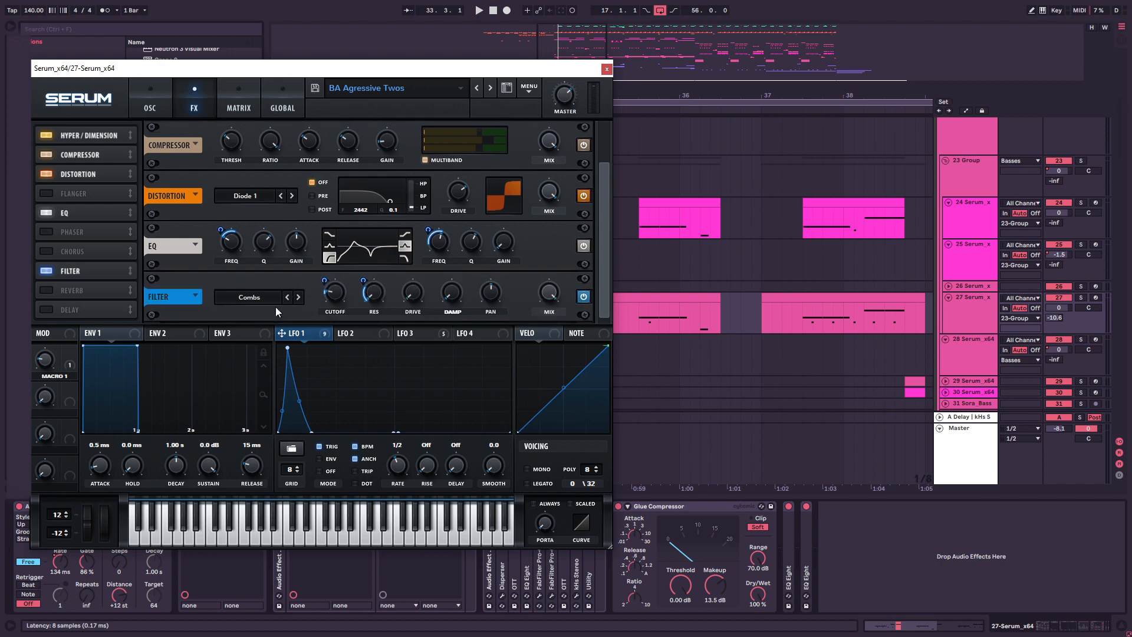
pyautogui.click(157, 107)
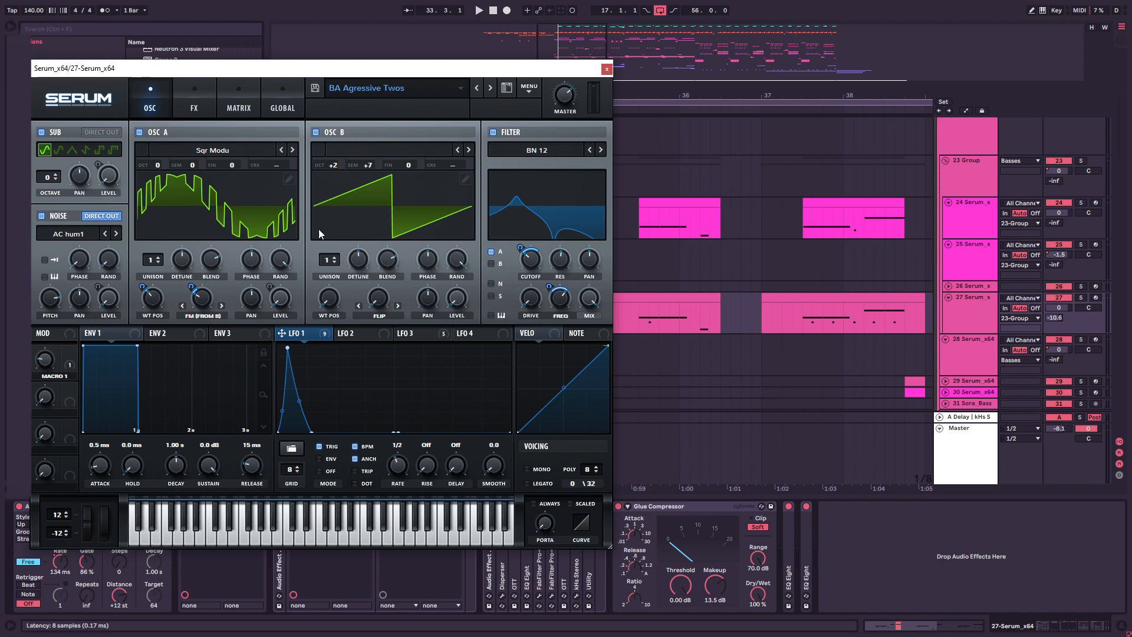
pyautogui.click(607, 69)
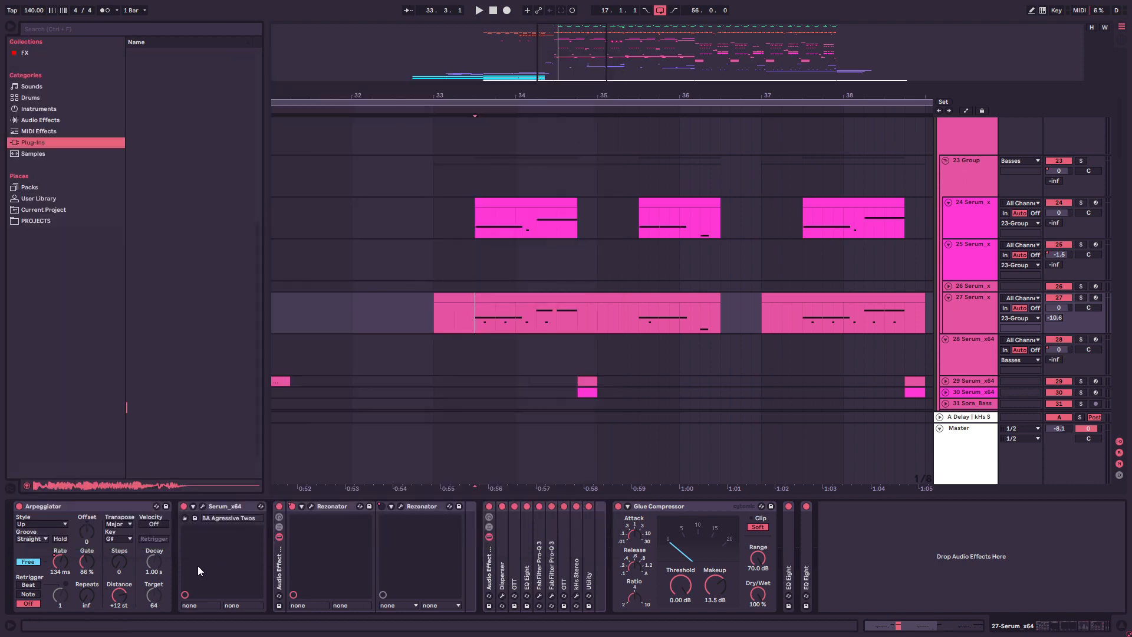
# Step: Show the automation of the Arpeggiator's free rate on track 27
pyautogui.click(57, 505)
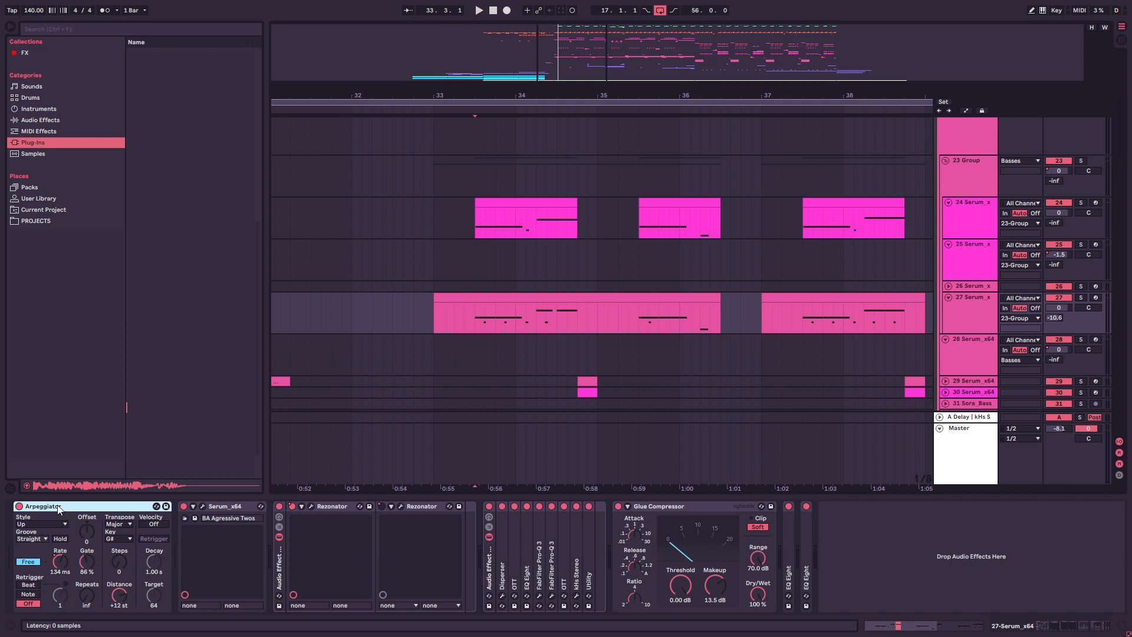
pyautogui.rightClick(53, 568)
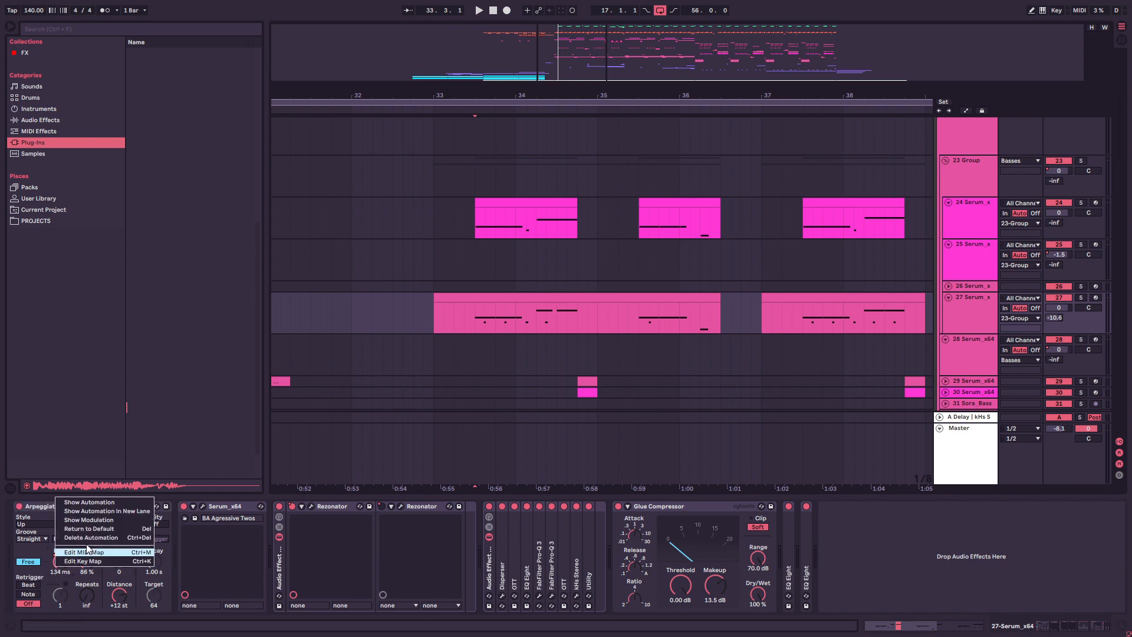
pyautogui.click(90, 501)
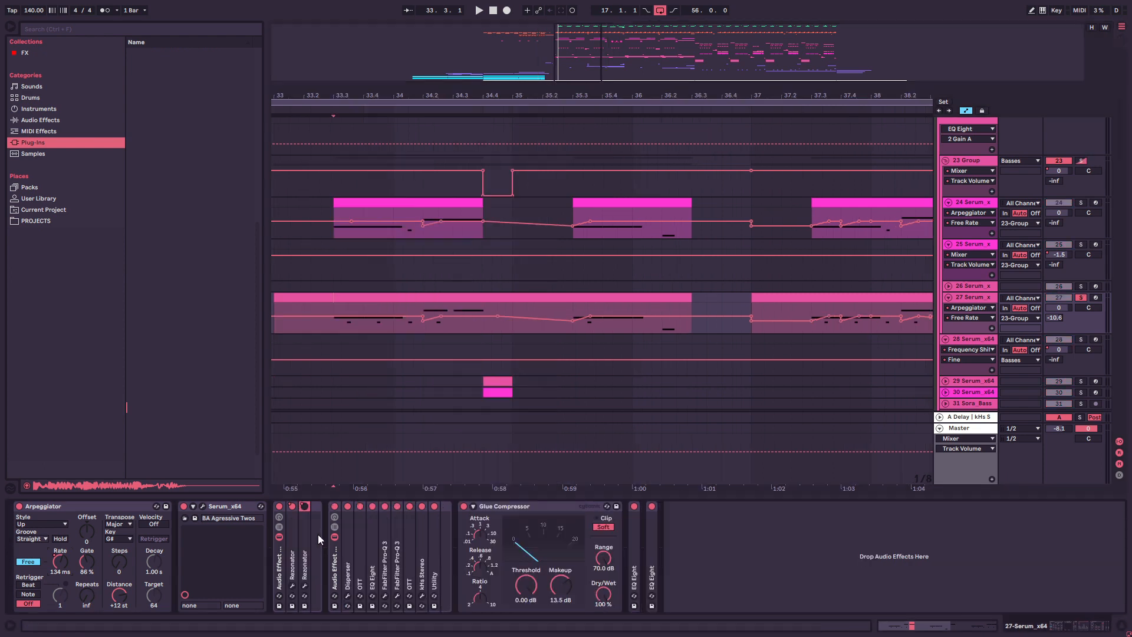
# Step: Unfold the two Rezonator devices in track 27's chain and examine the first one's plug-in window, closing it after
pyautogui.doubleClick(301, 536)
pyautogui.doubleClick(292, 535)
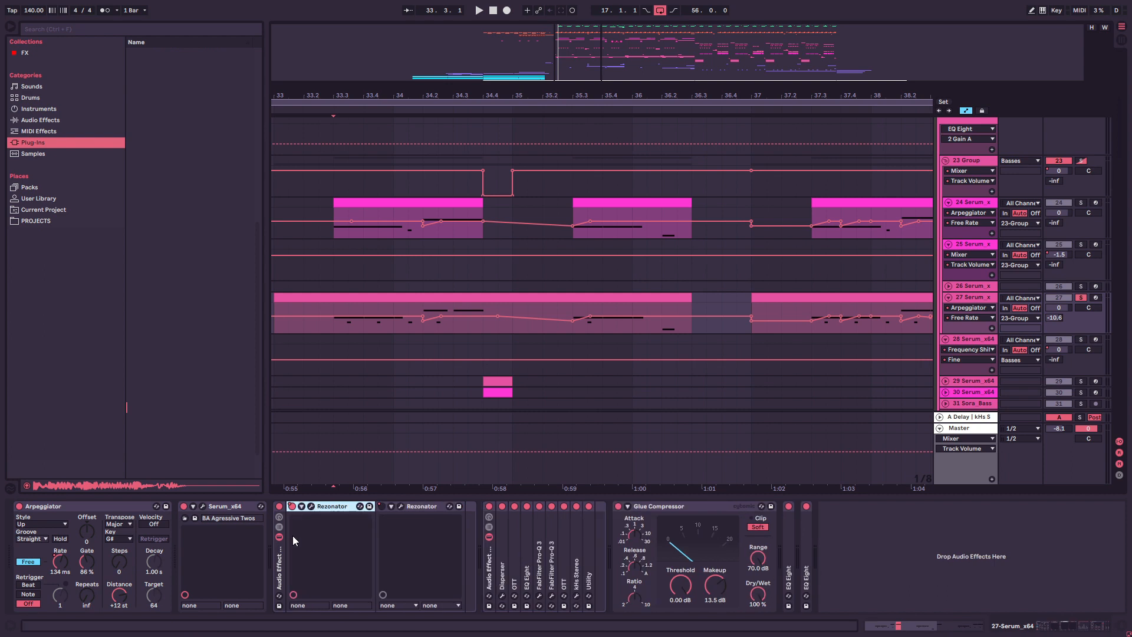
pyautogui.click(312, 506)
pyautogui.click(616, 58)
# Step: Play the soloed track 27 from 33.3 and stop playback
pyautogui.click(336, 326)
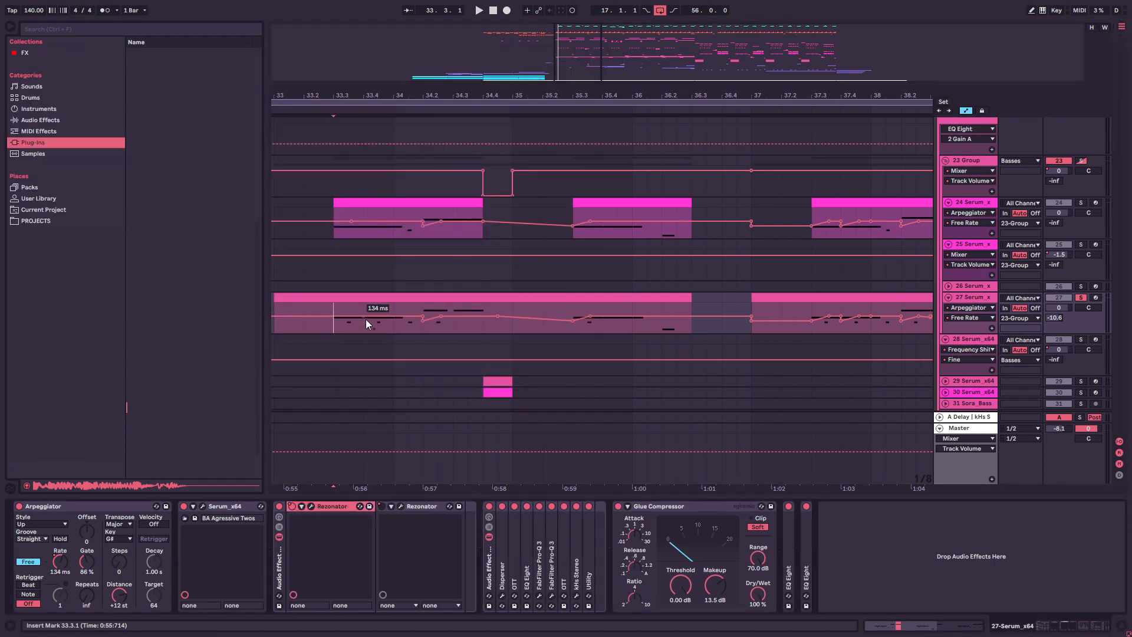
pyautogui.press('space')
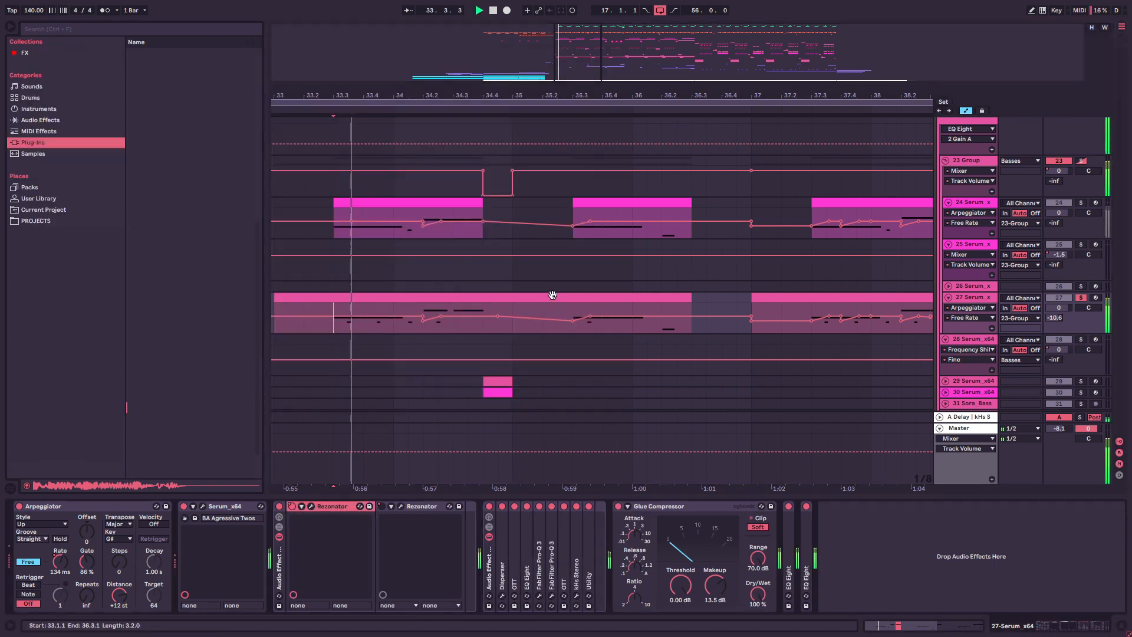
pyautogui.press('space')
# Step: Fold the Rezonators and examine the Disperser, OTT and EQ Eight in track 27's effect rack, leaving only the Disperser unfolded
pyautogui.doubleClick(334, 506)
pyautogui.doubleClick(346, 507)
pyautogui.doubleClick(349, 553)
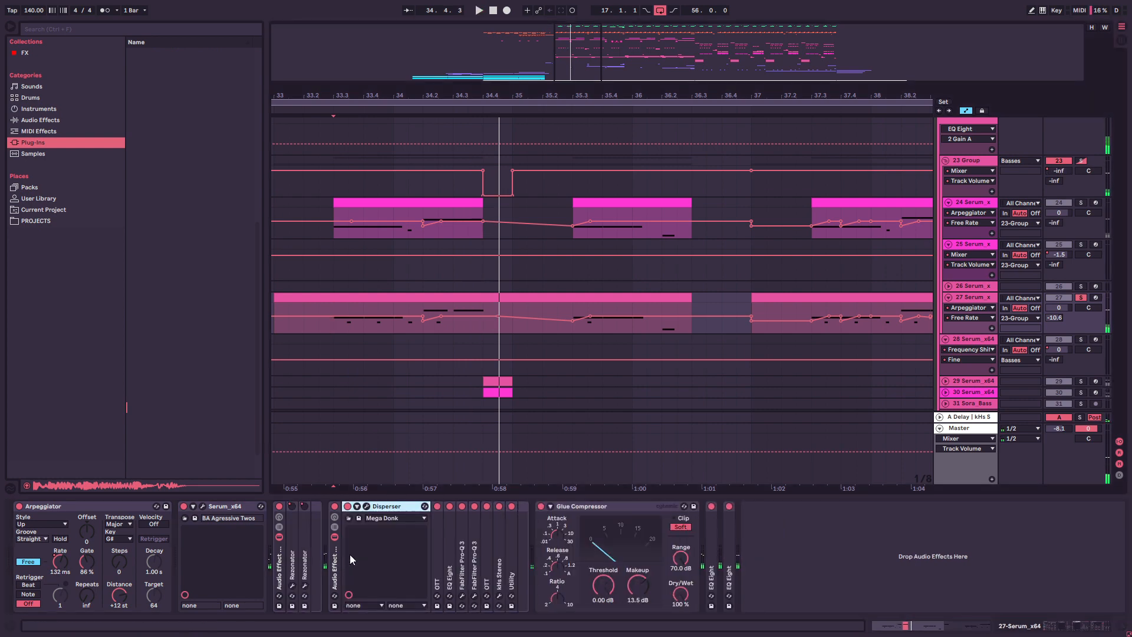
pyautogui.doubleClick(434, 536)
pyautogui.doubleClick(481, 508)
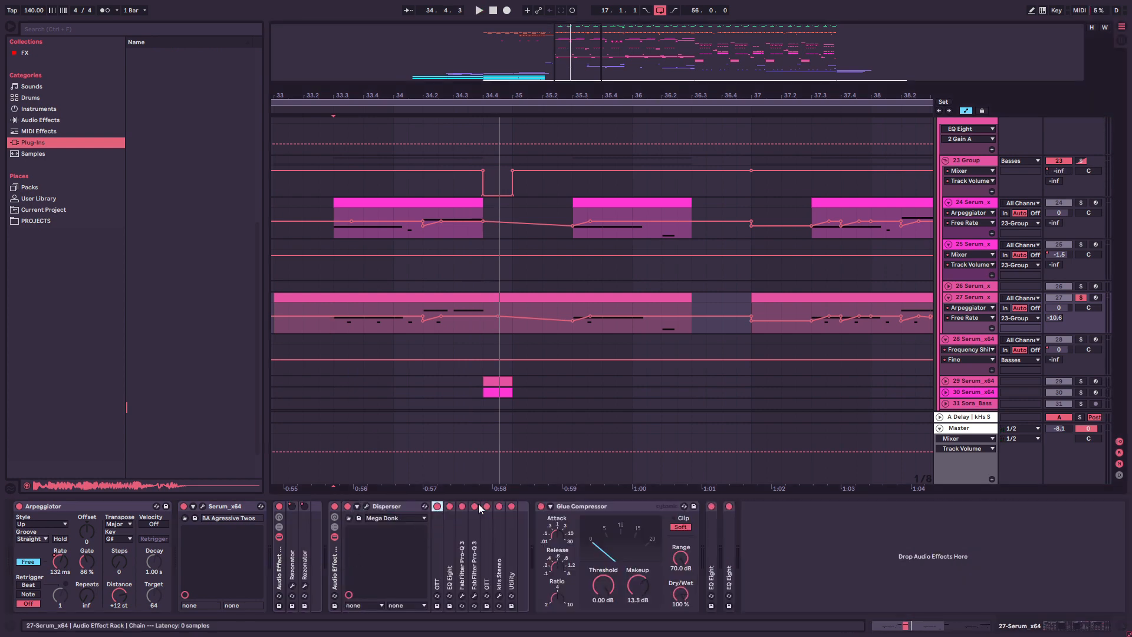
pyautogui.doubleClick(445, 529)
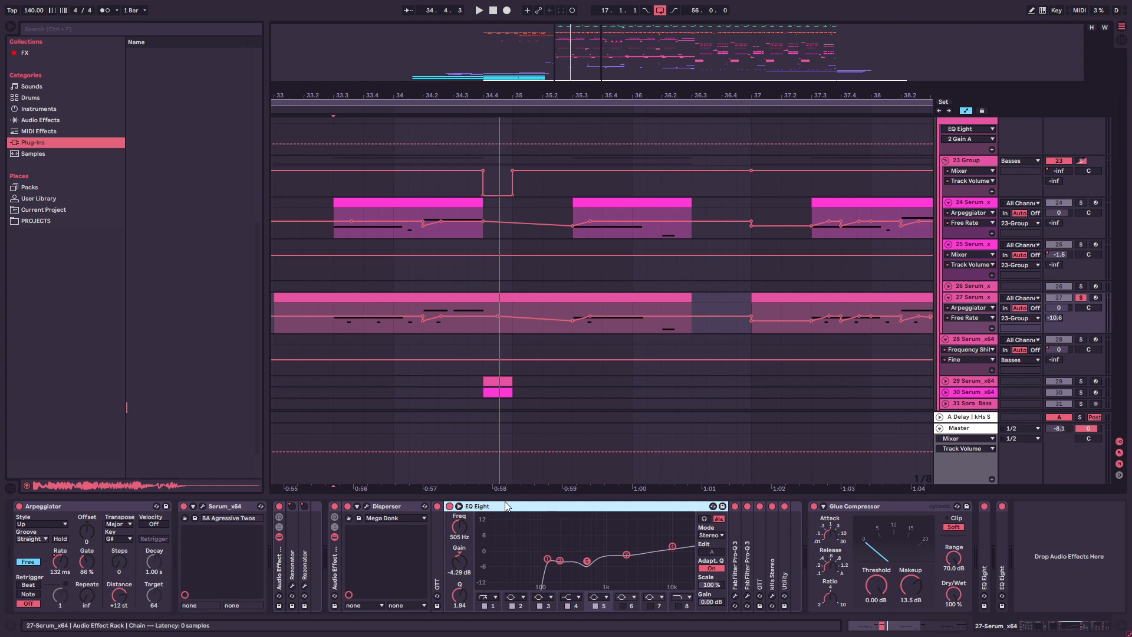
pyautogui.doubleClick(478, 505)
# Step: Examine the EQ curves of both FabFilter Pro-Q 3 devices in track 27's rack, closing and folding each one after
pyautogui.doubleClick(457, 544)
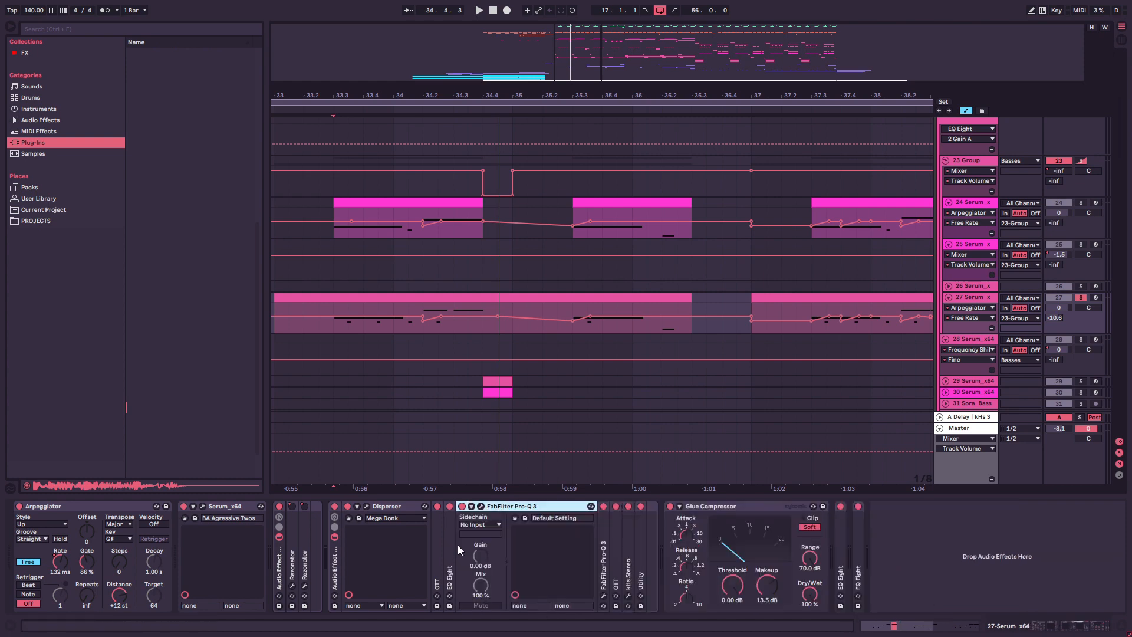
pyautogui.click(481, 507)
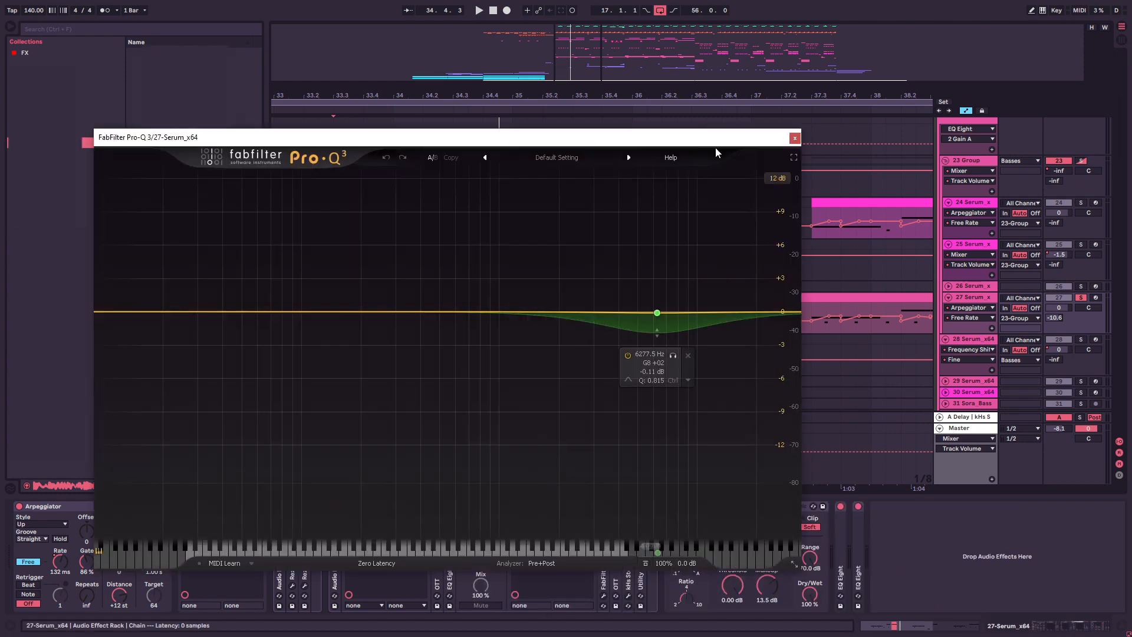
pyautogui.click(794, 138)
pyautogui.doubleClick(483, 507)
pyautogui.doubleClick(475, 530)
pyautogui.click(493, 507)
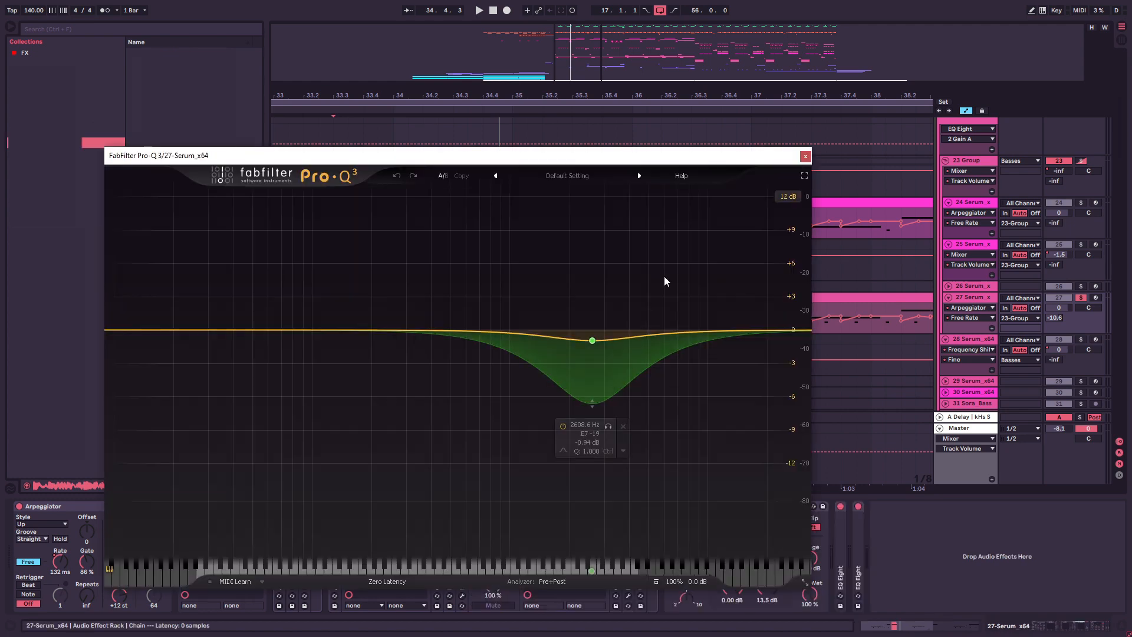
pyautogui.click(808, 157)
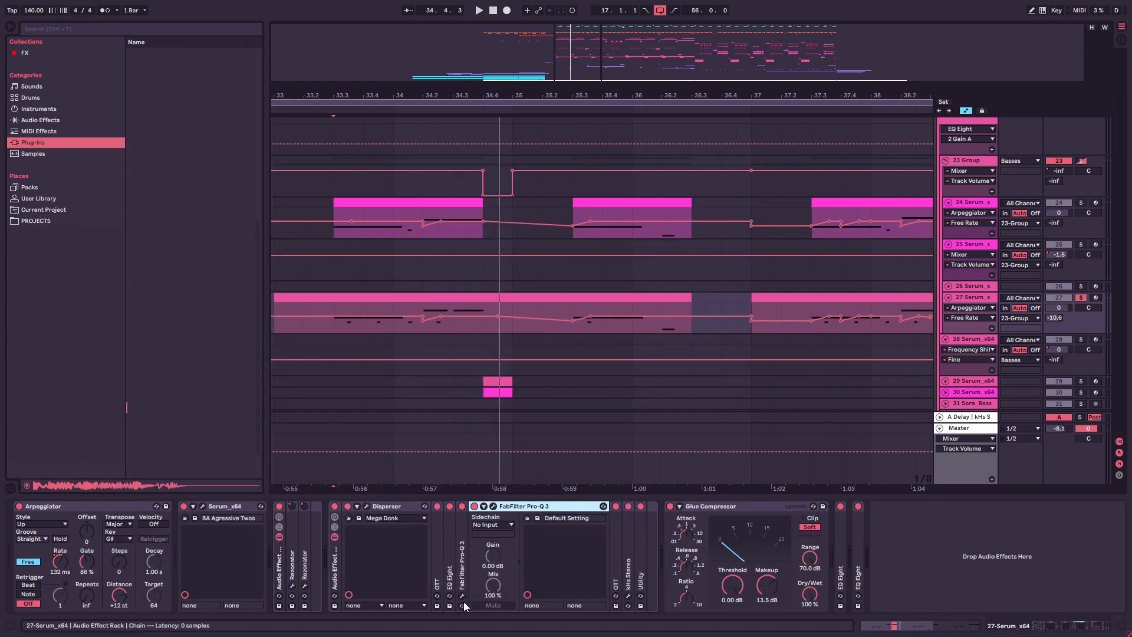
pyautogui.doubleClick(505, 507)
# Step: Examine the second OTT and the kHs Stereo settings in track 27's rack, folding both devices after
pyautogui.doubleClick(483, 545)
pyautogui.doubleClick(564, 506)
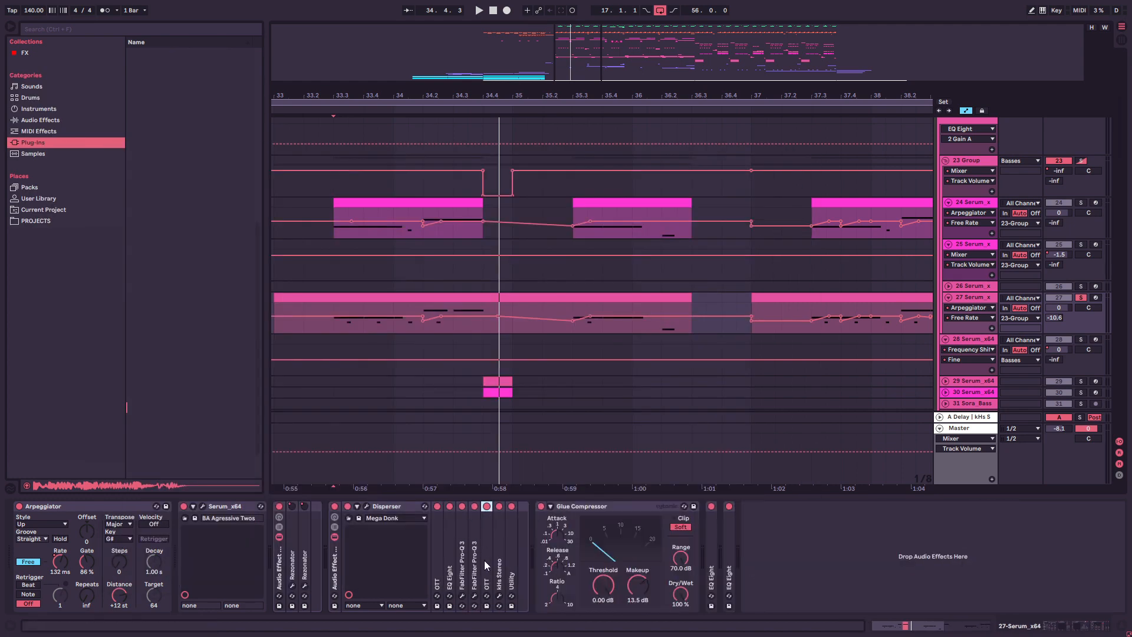
pyautogui.doubleClick(499, 554)
pyautogui.click(518, 505)
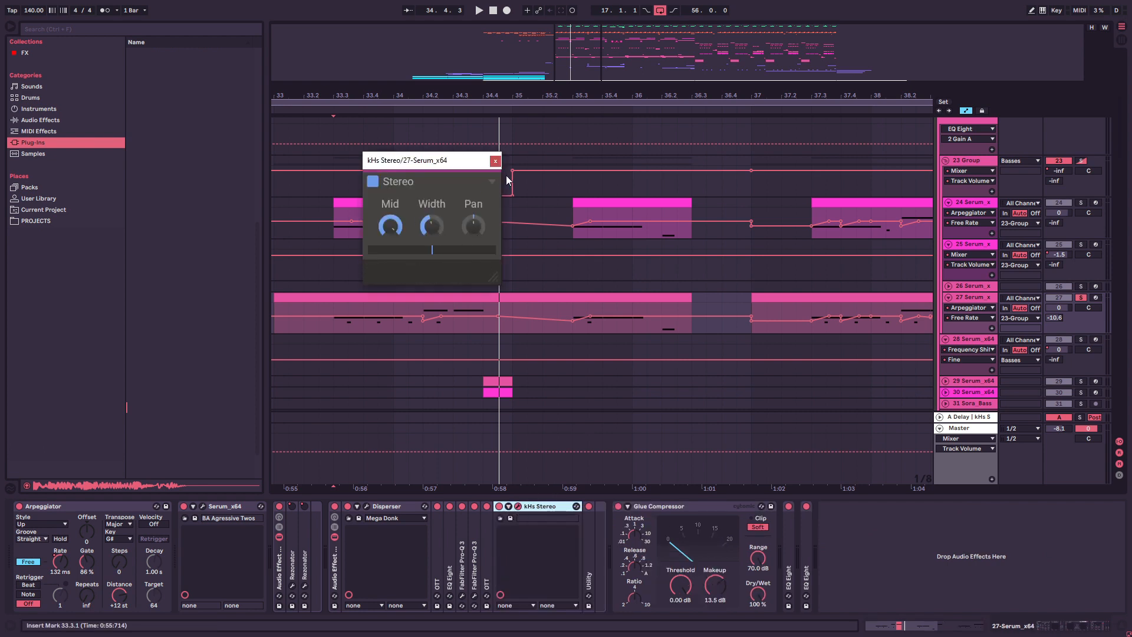
pyautogui.click(499, 158)
pyautogui.doubleClick(543, 506)
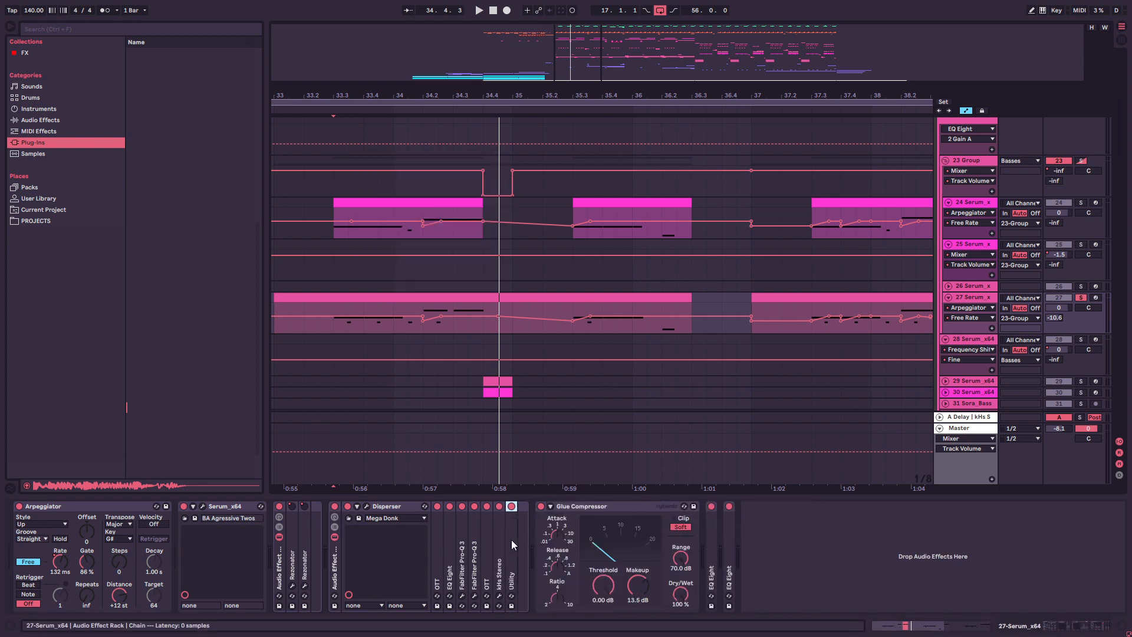
# Step: Unfold the Utility at the end of track 27's rack, examine its stereo width automation, and fold the device again
pyautogui.doubleClick(512, 542)
pyautogui.rightClick(522, 563)
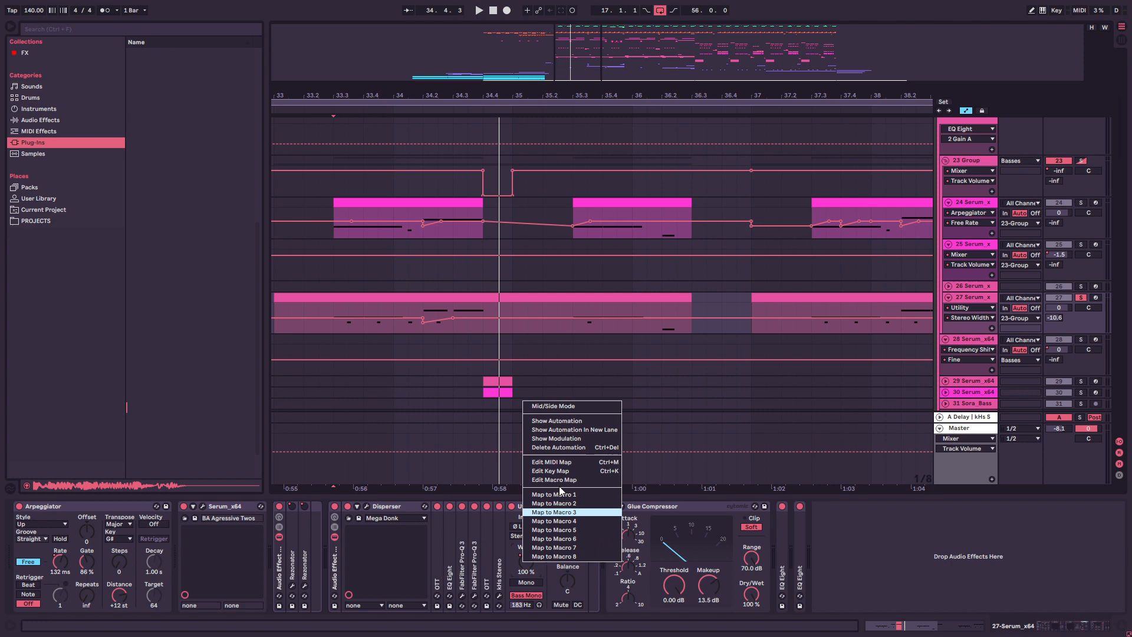
pyautogui.click(553, 406)
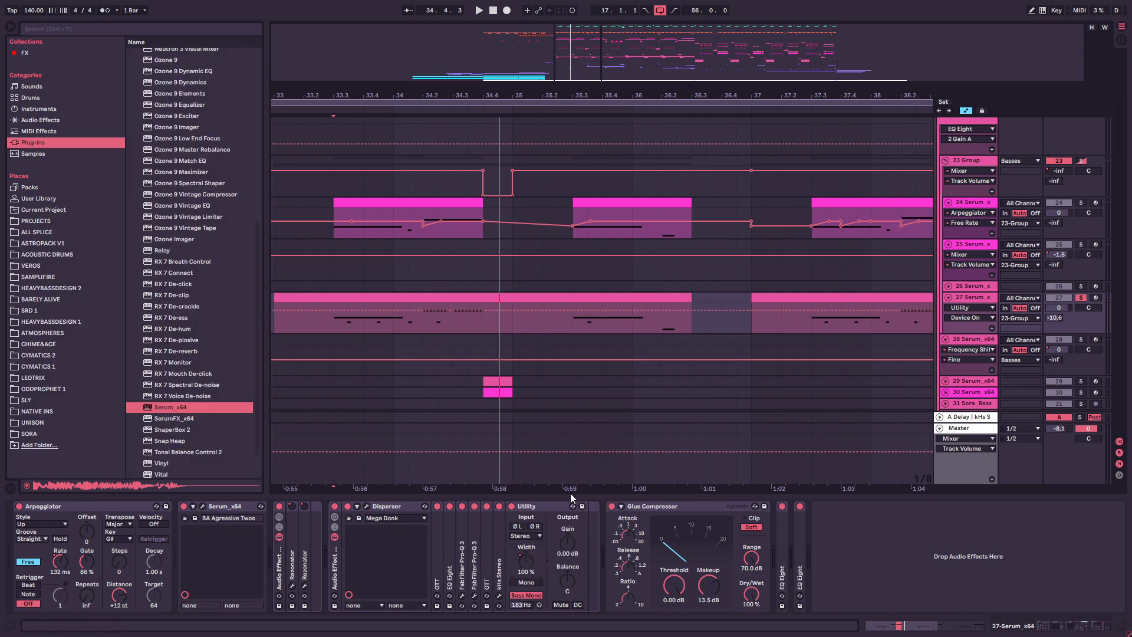
pyautogui.doubleClick(546, 507)
# Step: Examine the two EQ Eight curves at the end of track 27's chain, fold them, and select the Glue Compressor
pyautogui.doubleClick(710, 567)
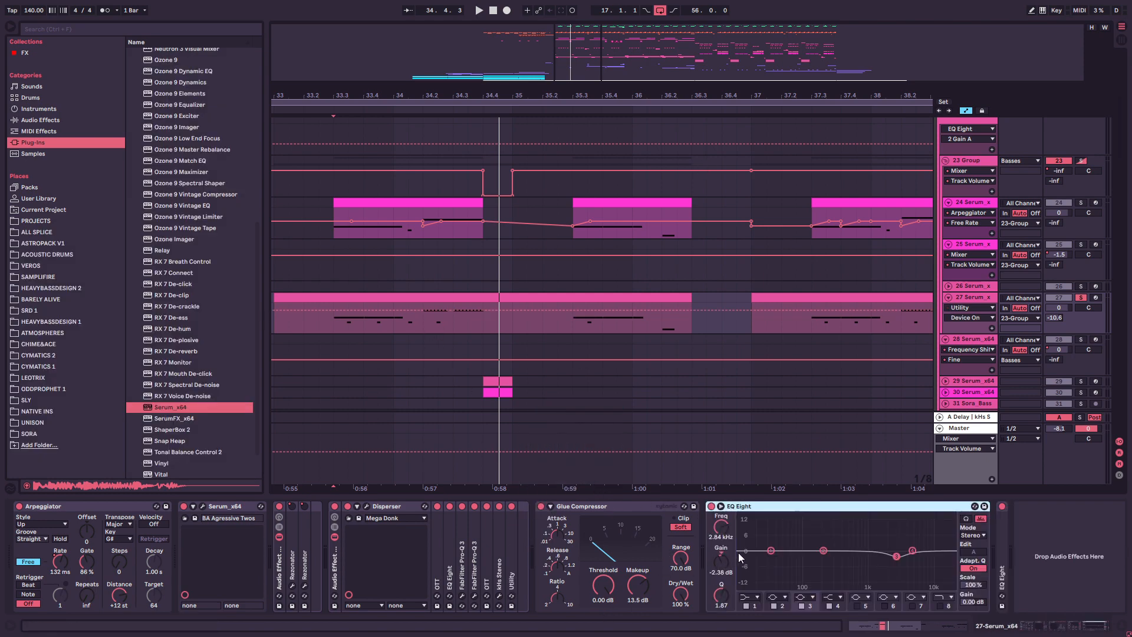
pyautogui.doubleClick(998, 550)
pyautogui.moveTo(1045, 626); pyautogui.dragTo(1089, 625)
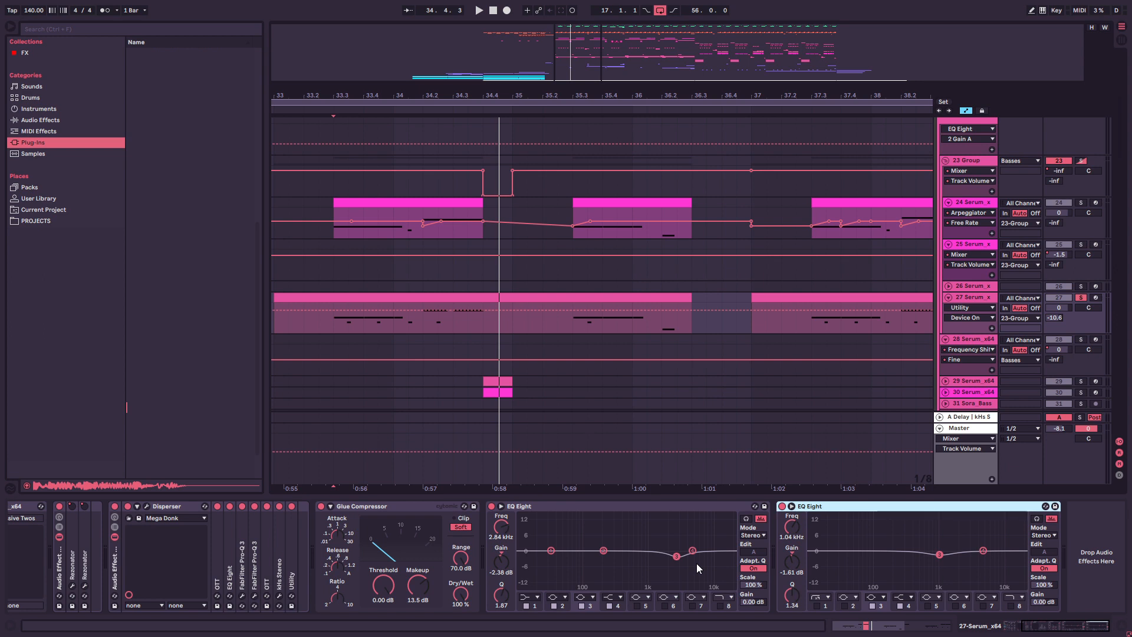
pyautogui.click(677, 556)
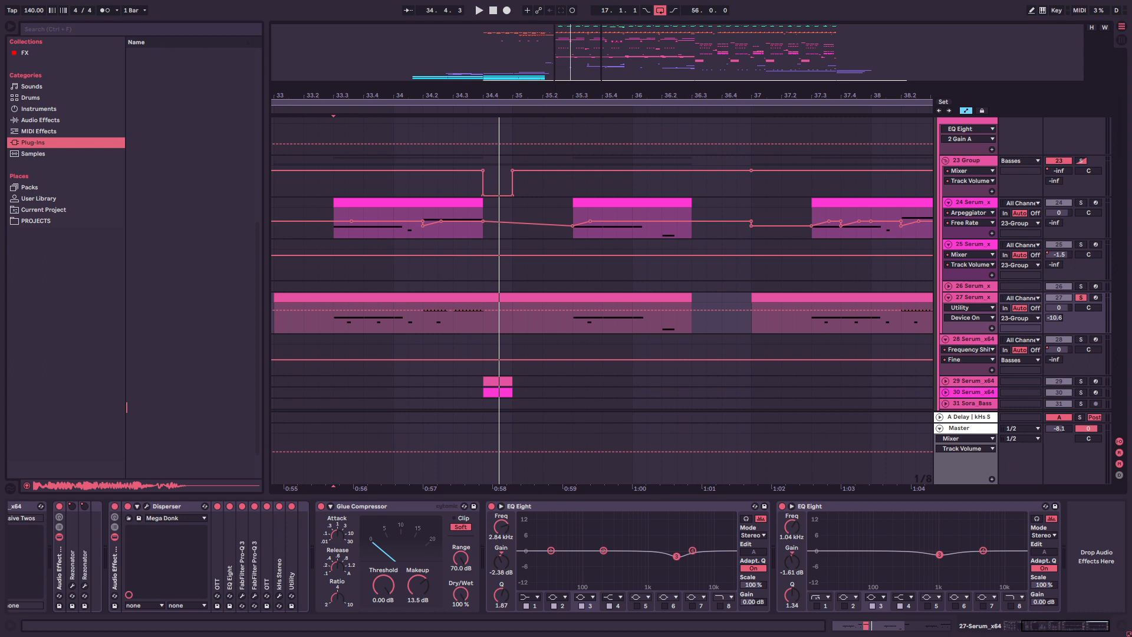
pyautogui.press('Delete')
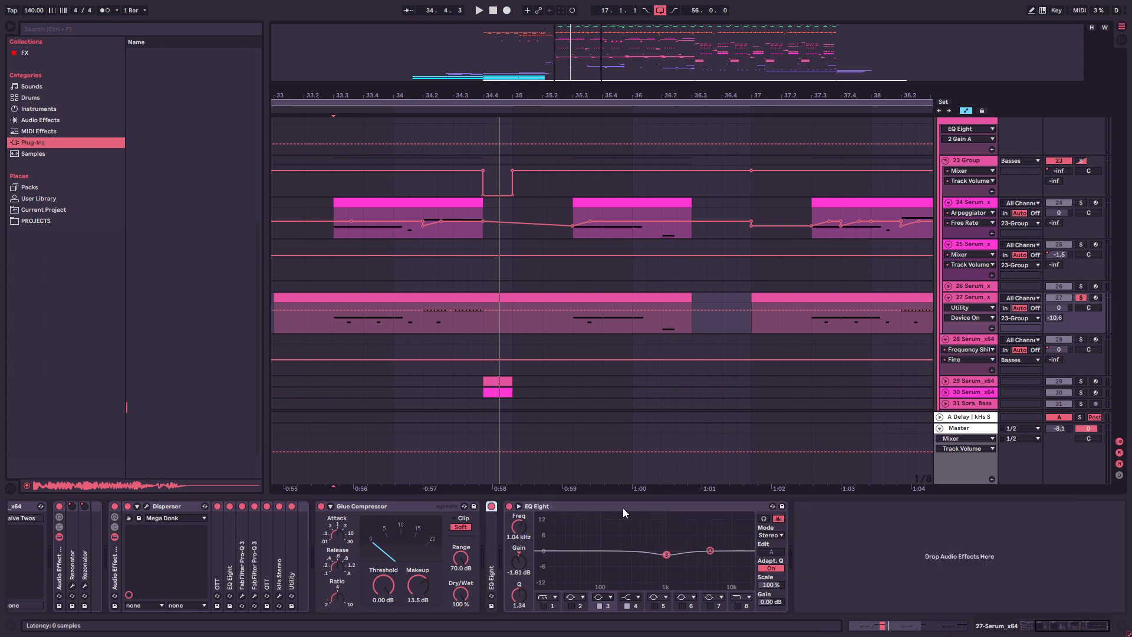
pyautogui.doubleClick(623, 507)
pyautogui.click(397, 512)
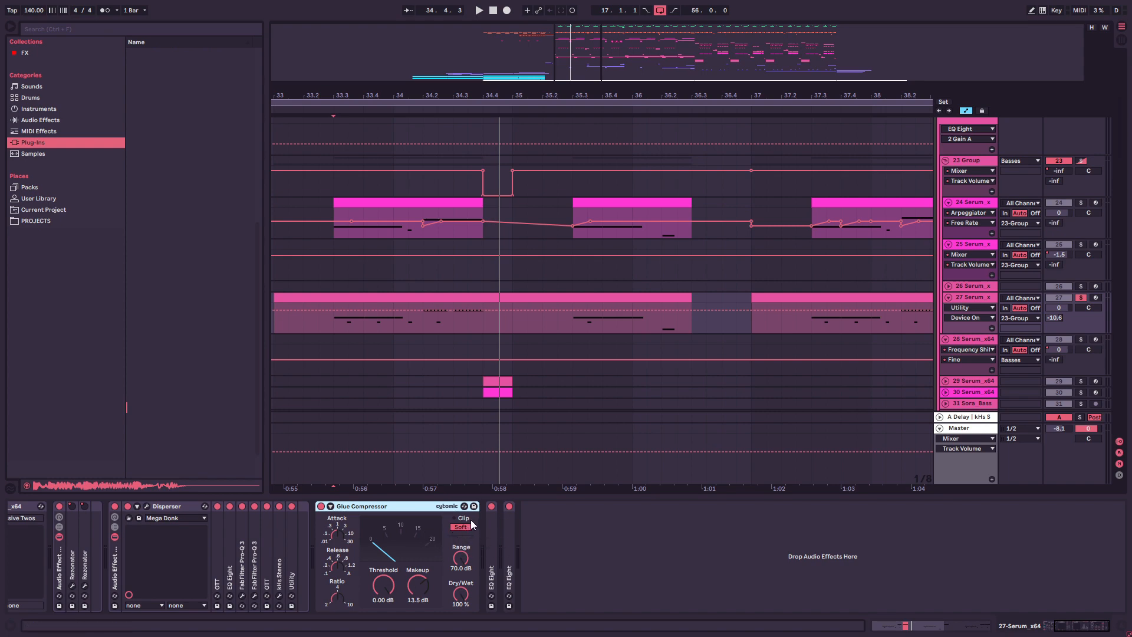
# Step: Solo track 24 alongside track 27, hide the automation lanes, and play both tracks from 33.3
pyautogui.scroll(-4, 609, 253)
pyautogui.moveTo(594, 64); pyautogui.dragTo(591, 52)
pyautogui.scroll(3, 682, 233)
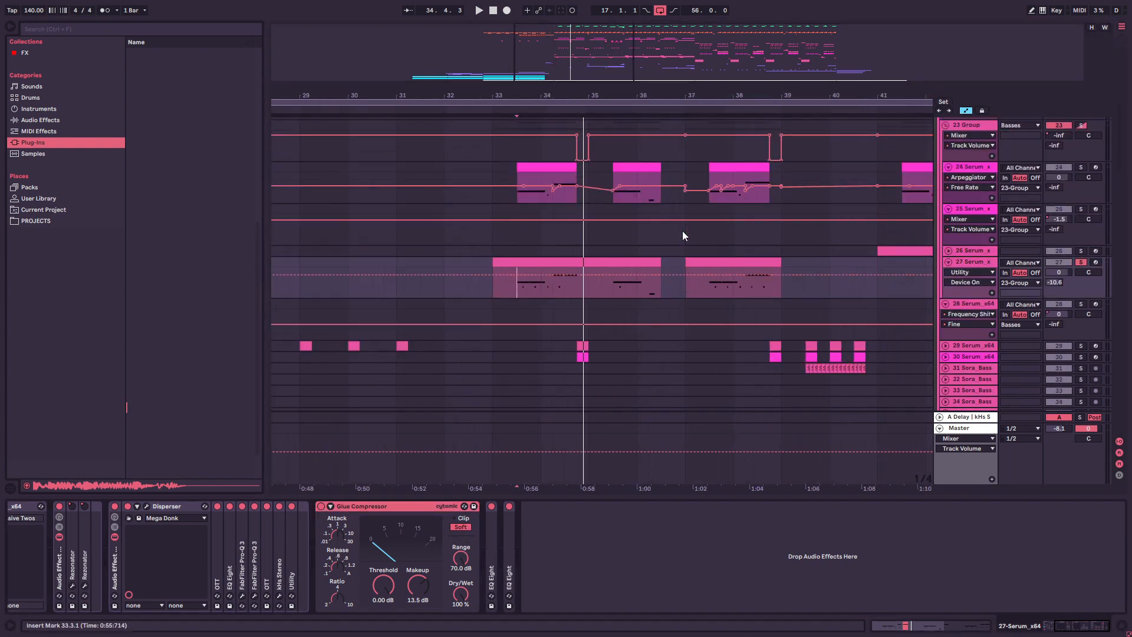
pyautogui.scroll(2, 682, 235)
pyautogui.scroll(-3, 531, 233)
pyautogui.click(520, 231)
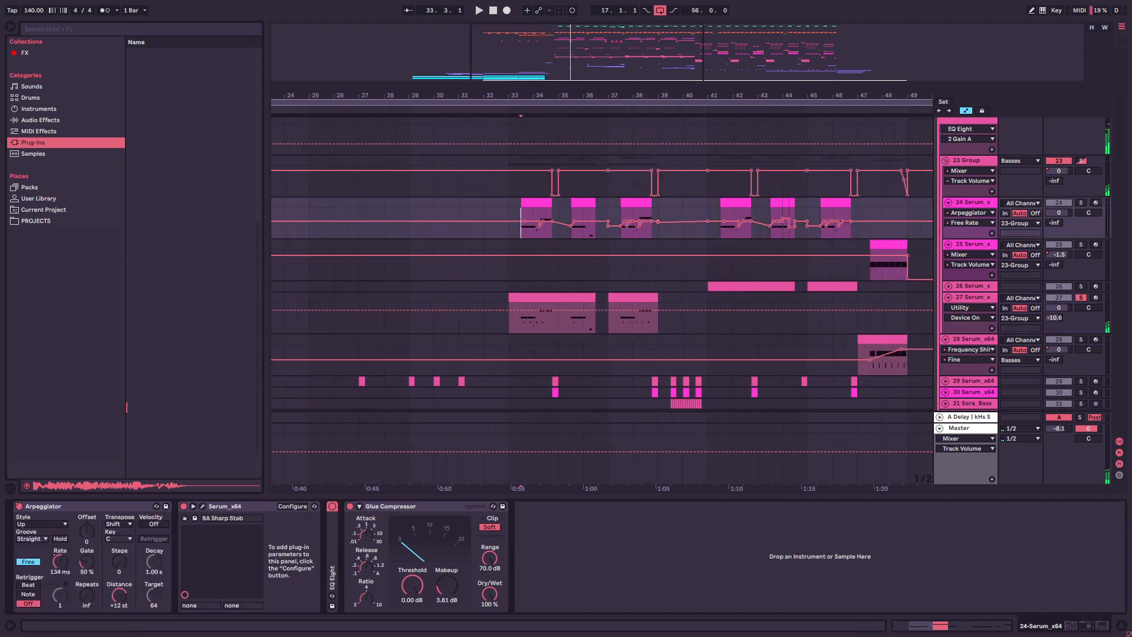
pyautogui.click(1081, 202)
pyautogui.press('a')
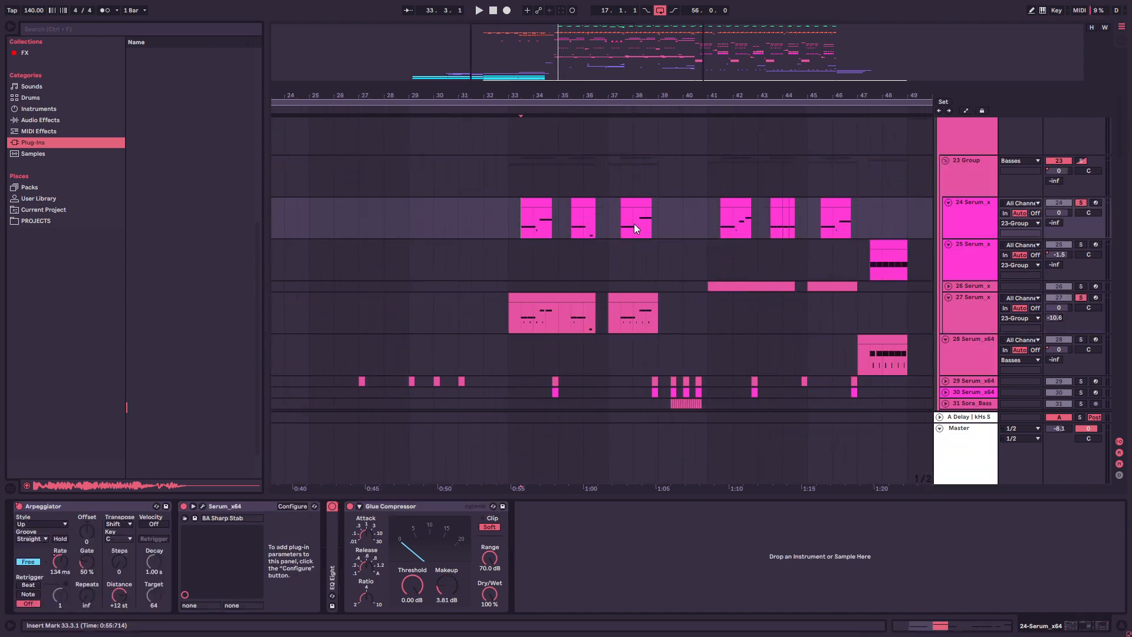
pyautogui.press('space')
pyautogui.moveTo(575, 57); pyautogui.dragTo(574, 115)
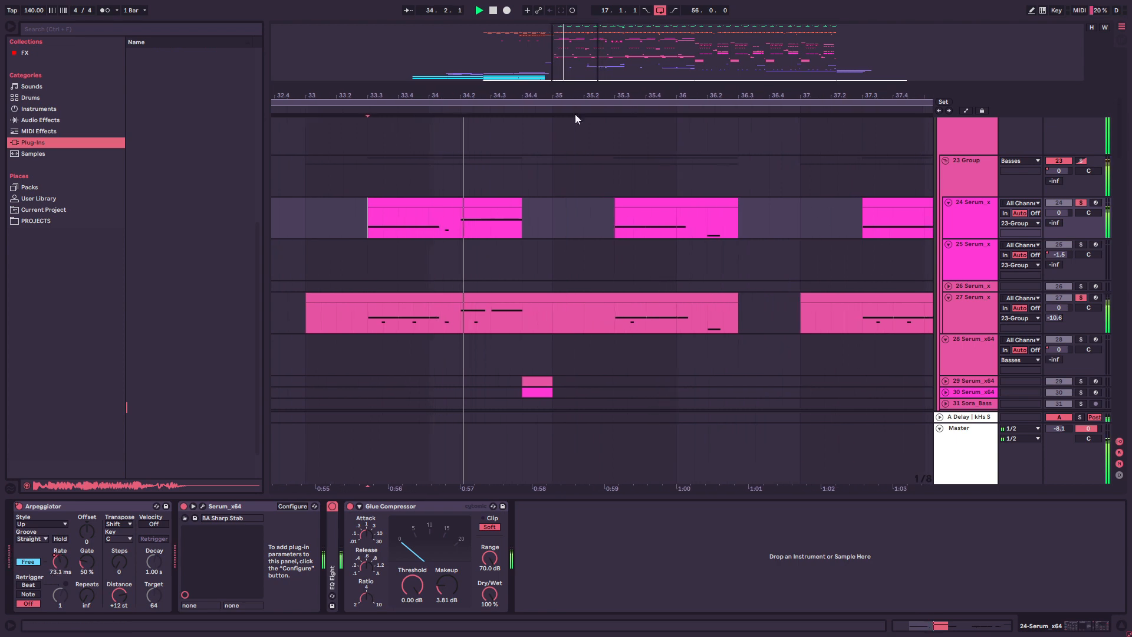
pyautogui.press('space')
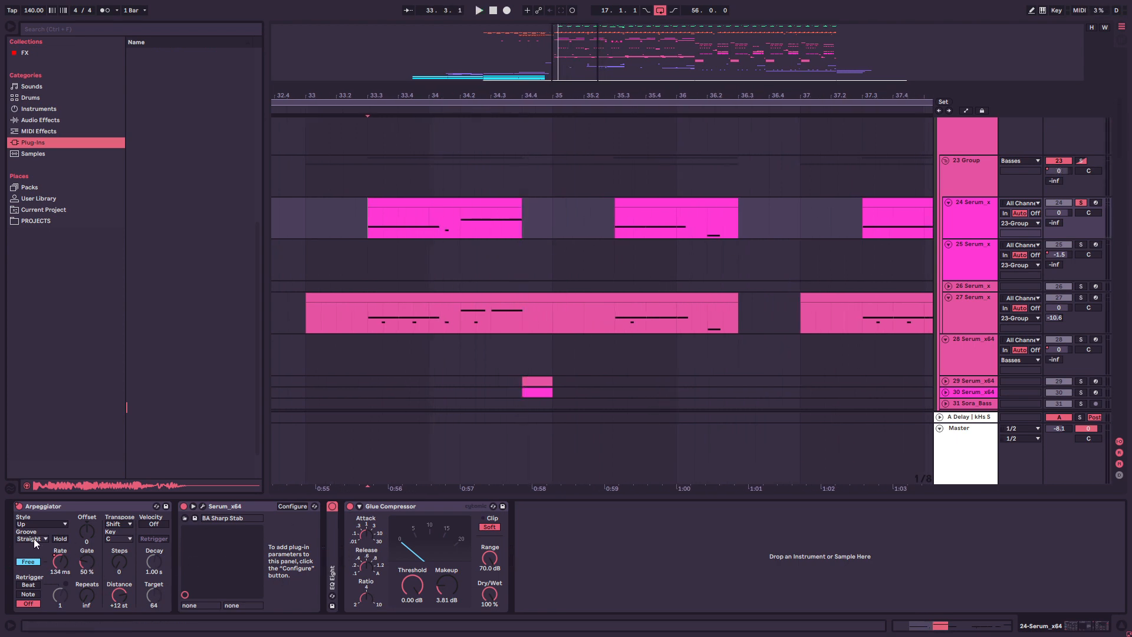
# Step: Examine the EQ Eight curve and Glue Compressor in track 24's device chain, leaving the EQ Eight folded
pyautogui.doubleClick(328, 531)
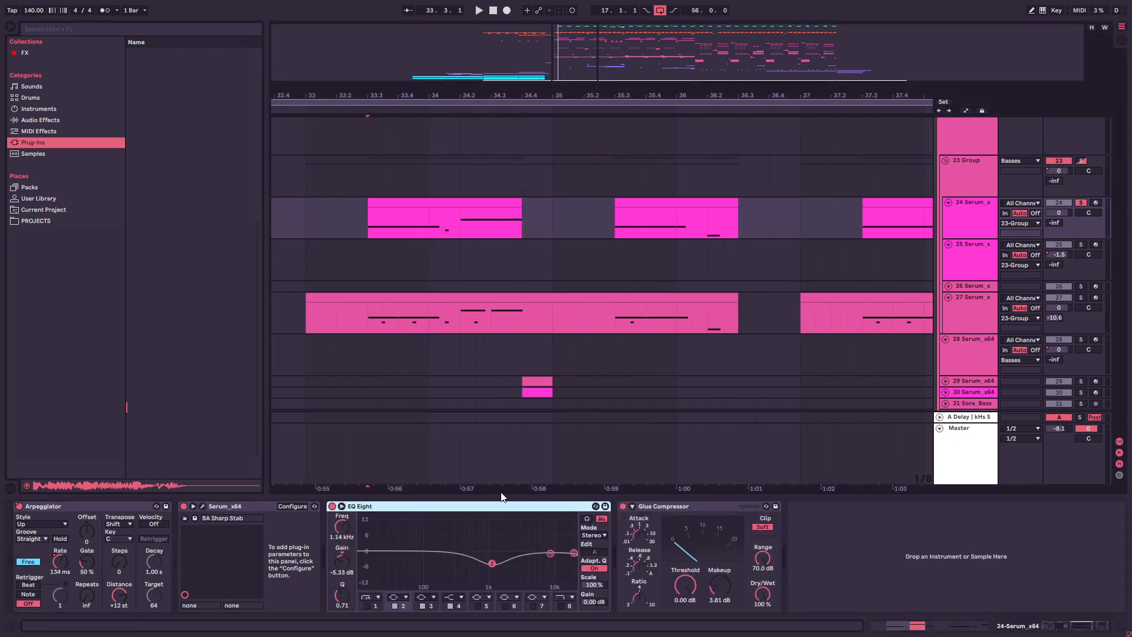
pyautogui.doubleClick(448, 506)
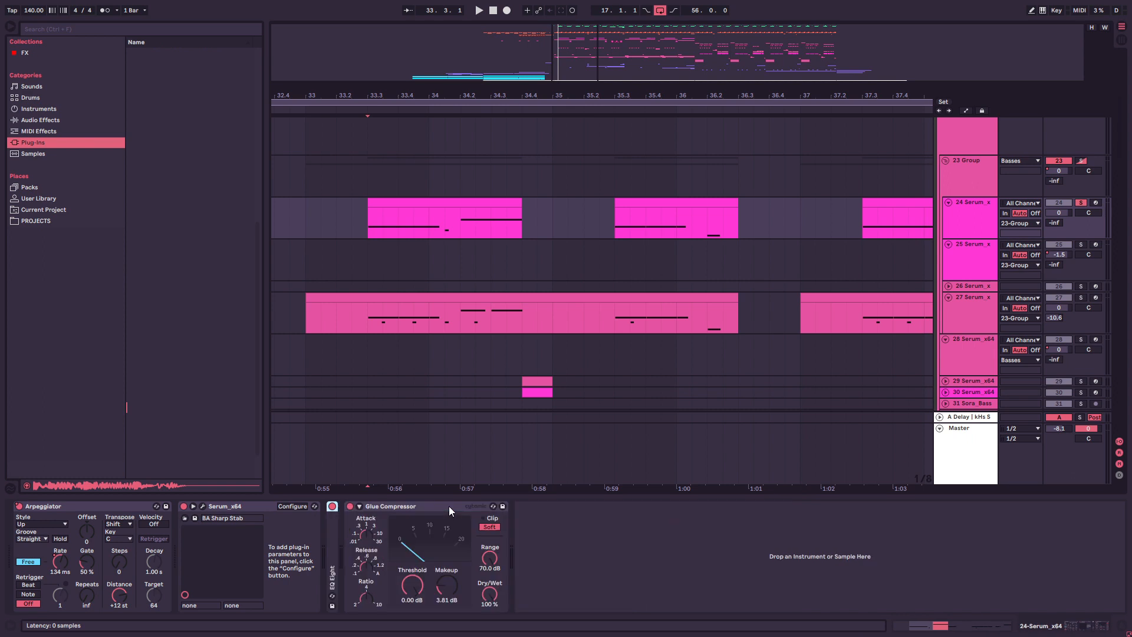
pyautogui.doubleClick(418, 508)
pyautogui.moveTo(637, 54); pyautogui.dragTo(637, 42)
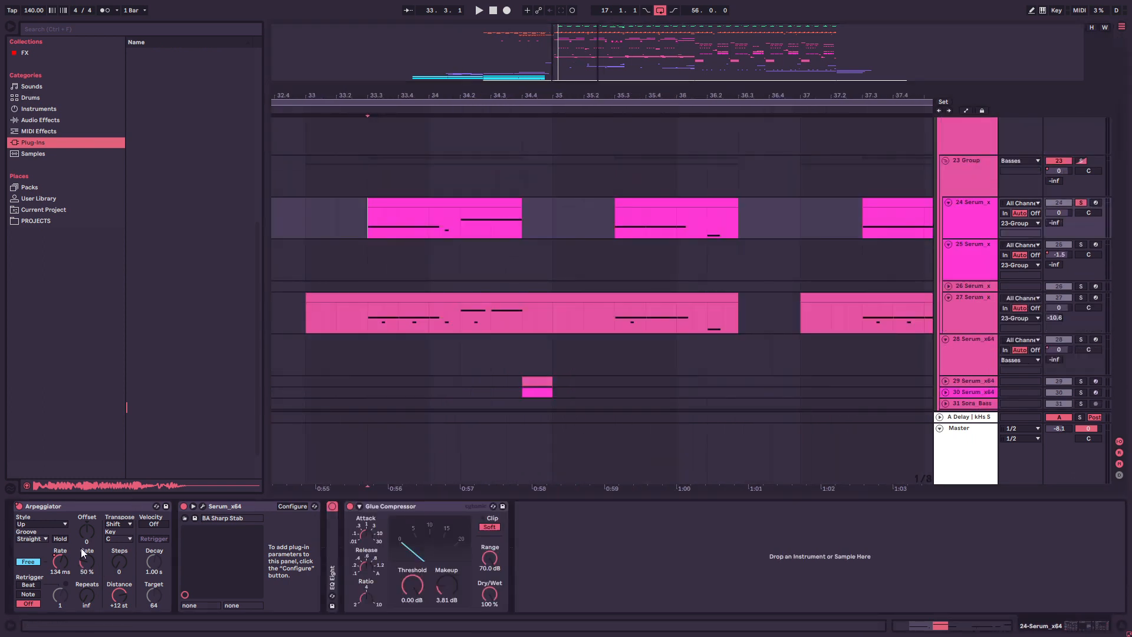
pyautogui.doubleClick(330, 531)
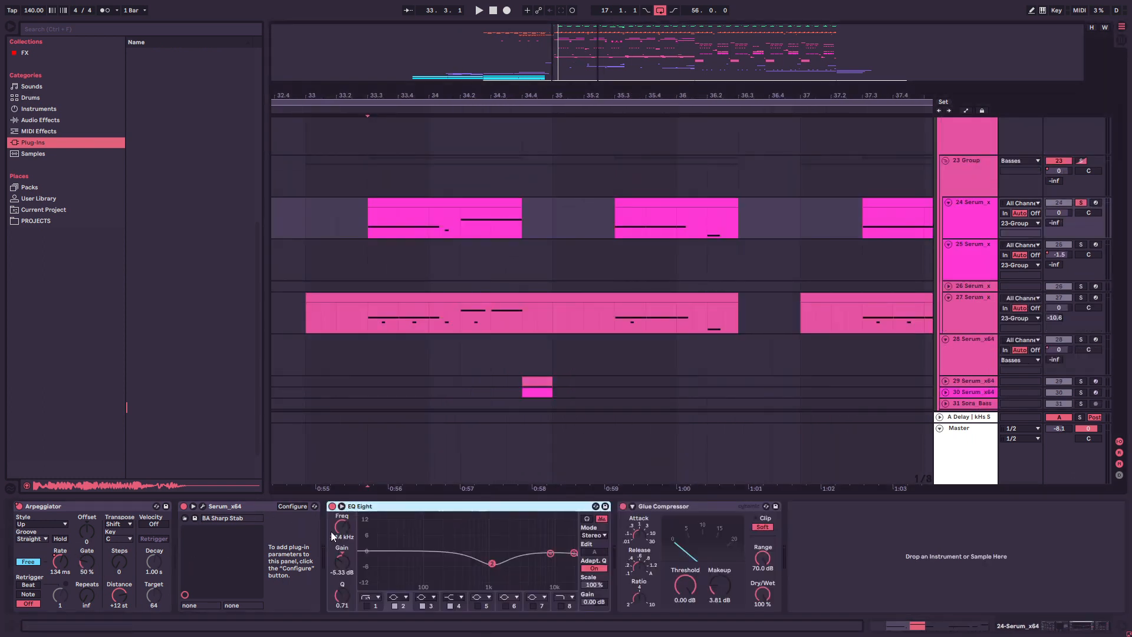
pyautogui.doubleClick(451, 508)
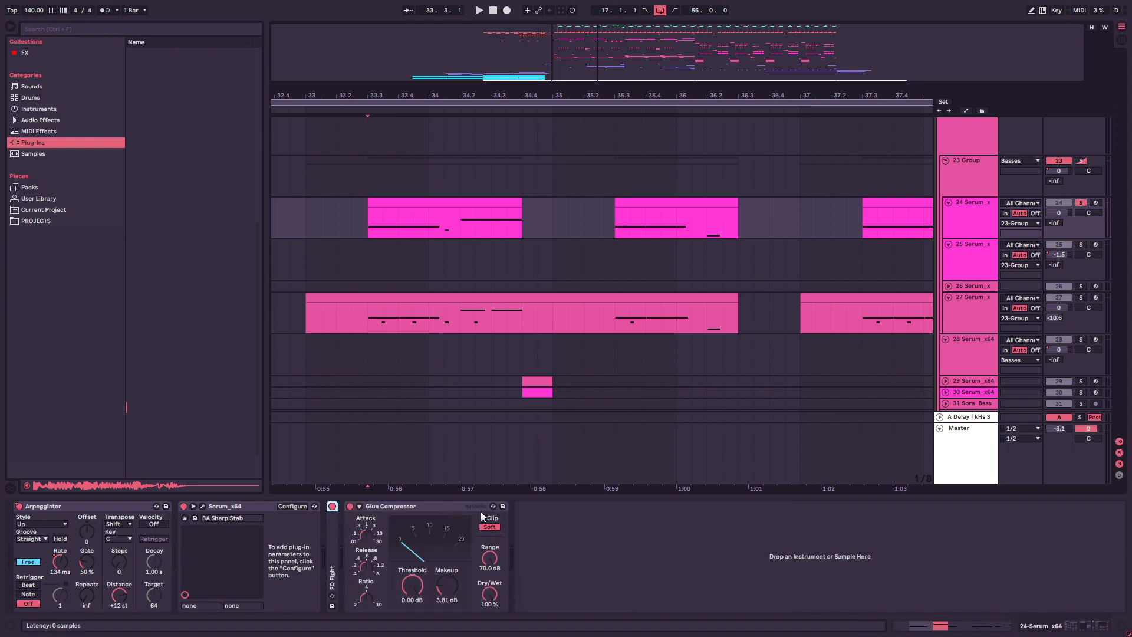
pyautogui.click(418, 510)
pyautogui.doubleClick(419, 510)
# Step: Solo track 31 Sora_Bass on its own and unfold tracks 29, 30 and 31 around bars 39 to 41
pyautogui.moveTo(599, 46)
pyautogui.mouseDown()
pyautogui.moveTo(599, 30)
pyautogui.moveTo(607, 54)
pyautogui.mouseUp()
pyautogui.scroll(-2, 702, 207)
pyautogui.click(769, 182)
pyautogui.click(760, 180)
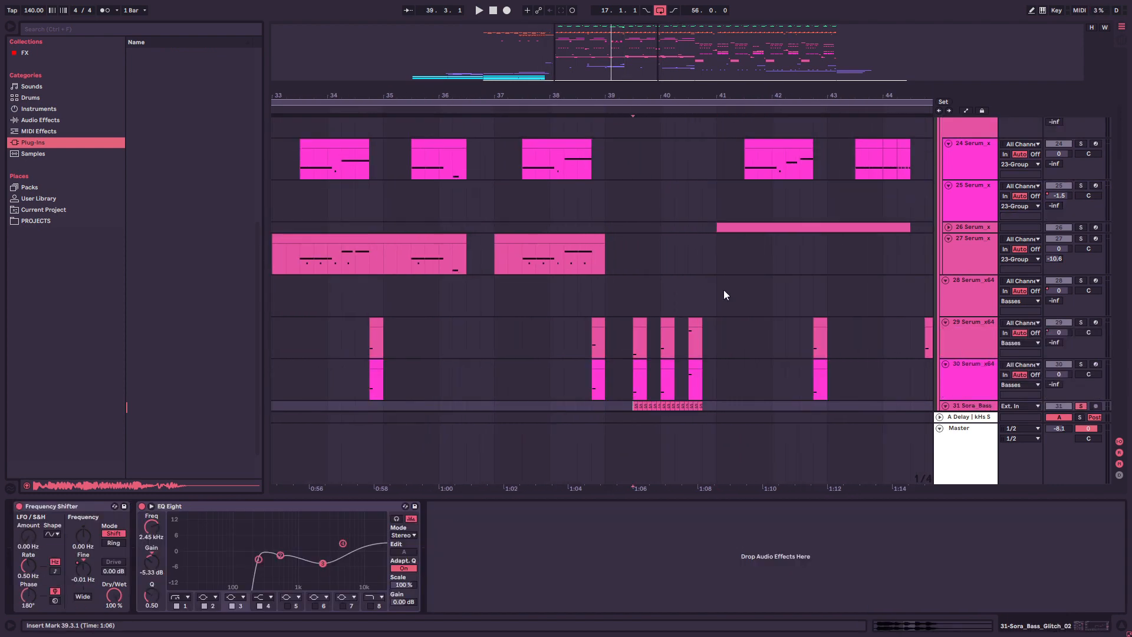
pyautogui.click(687, 293)
pyautogui.scroll(-2, 600, 294)
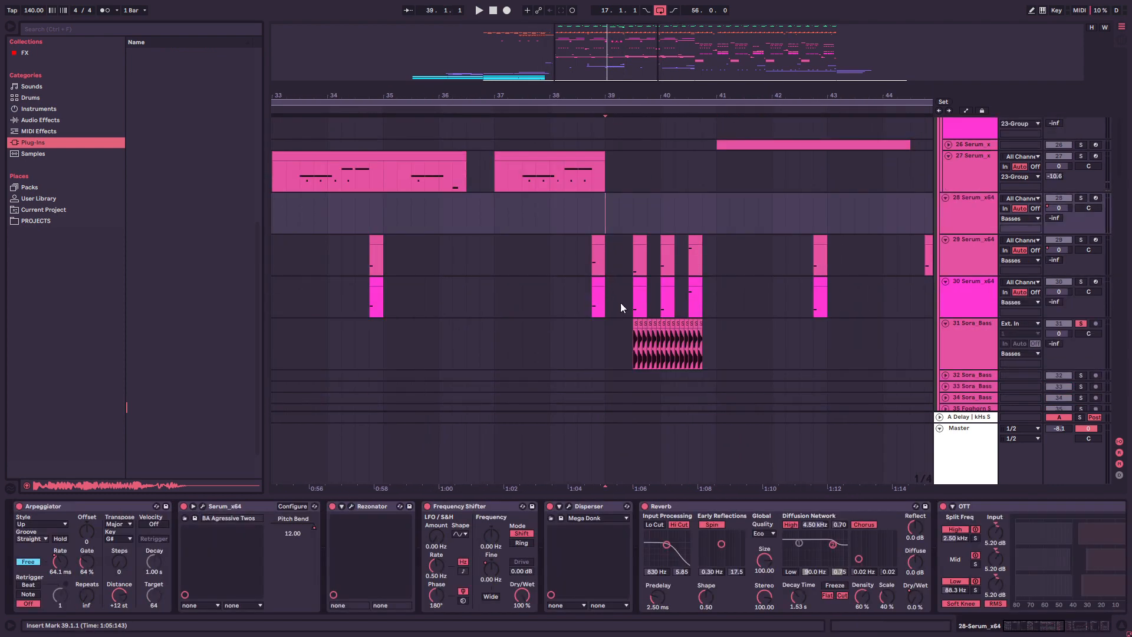
# Step: Play the soloed glitch bass clips on track 31 from 39.3 through the end of the pattern
pyautogui.click(631, 346)
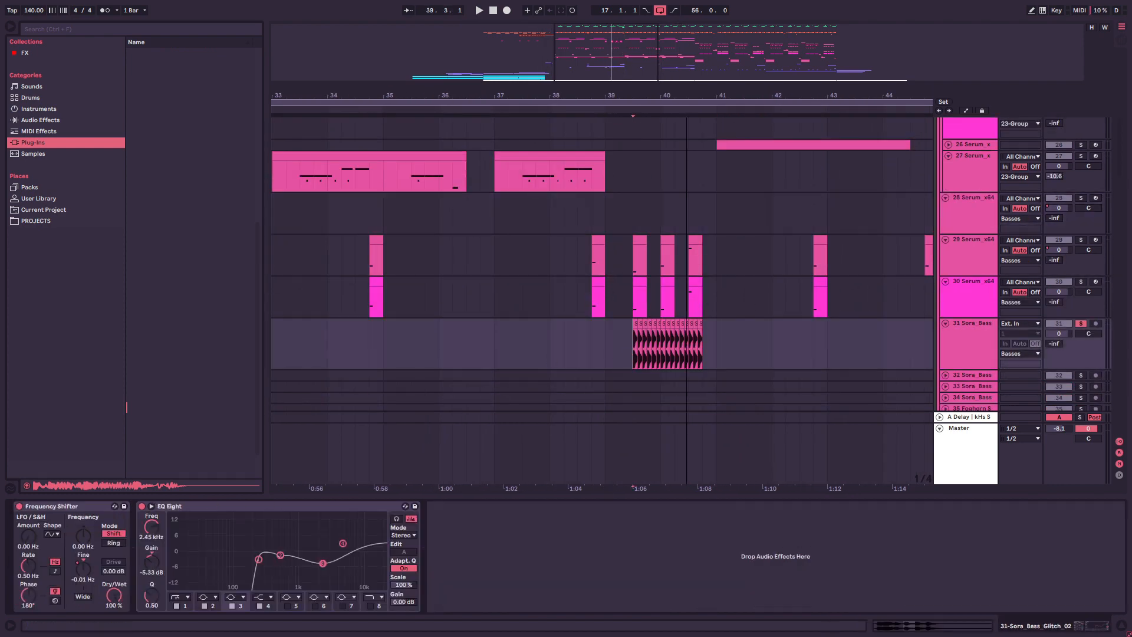
pyautogui.moveTo(619, 43); pyautogui.dragTo(617, 61)
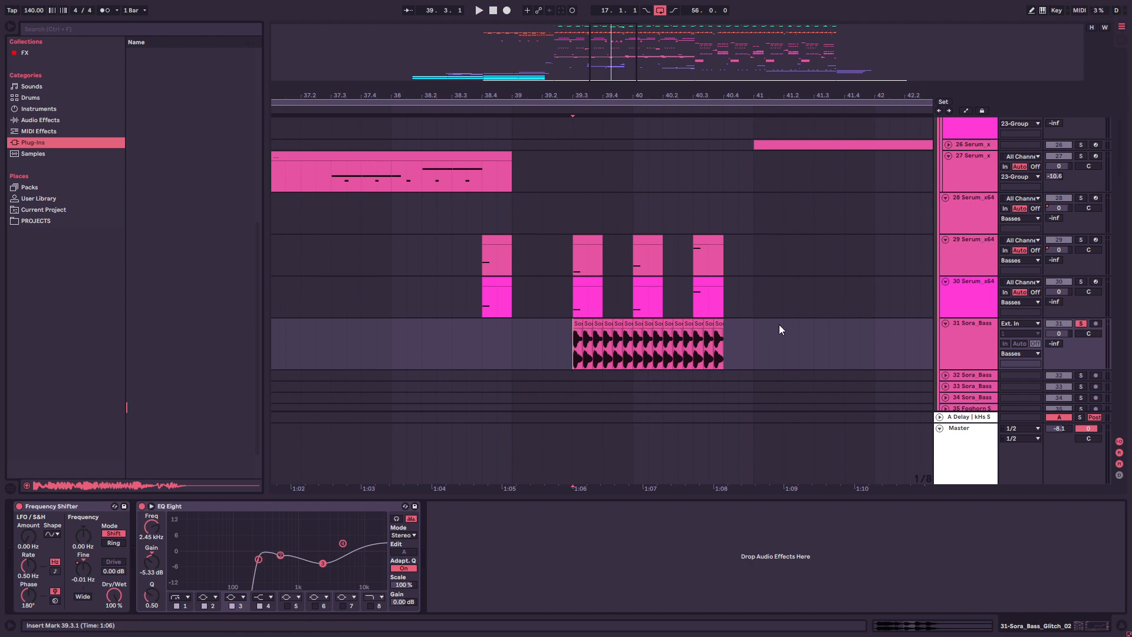
pyautogui.press('space')
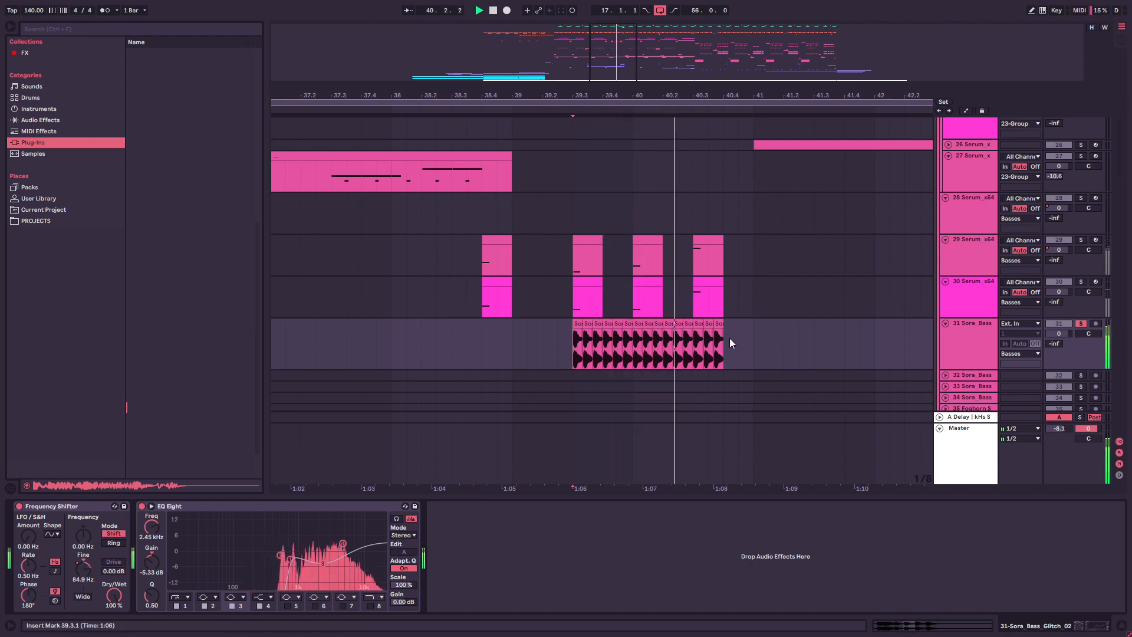
pyautogui.press('space')
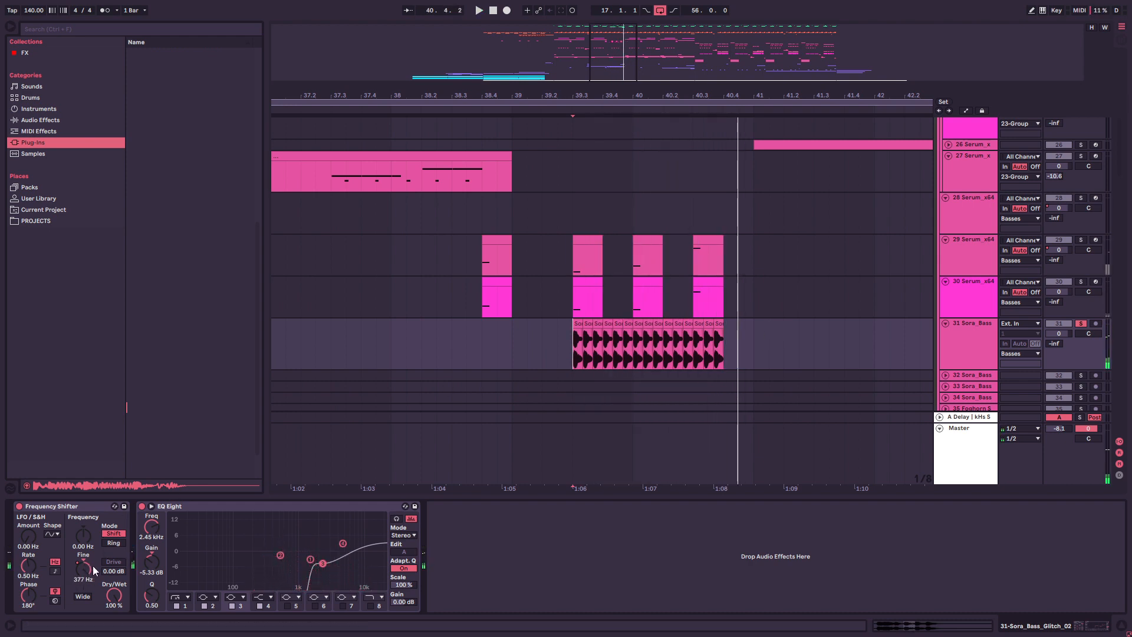
# Step: Select track 31's EQ Eight and replay the clips from 39.3 to examine the automated Frequency Shifter and EQ movement
pyautogui.click(236, 515)
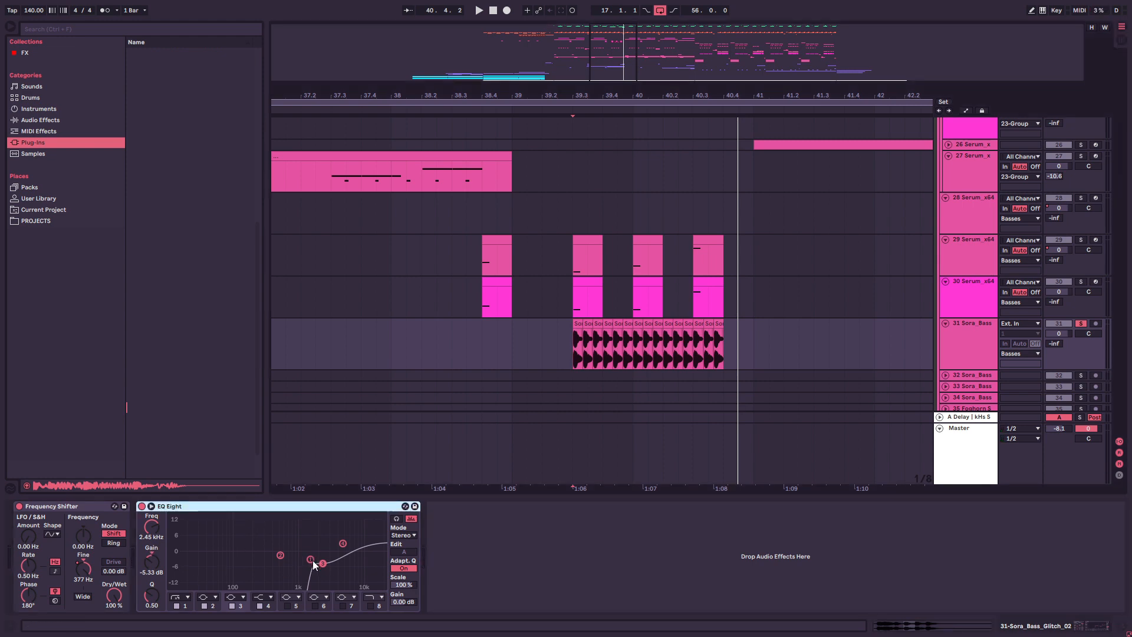
pyautogui.click(578, 343)
pyautogui.press('space')
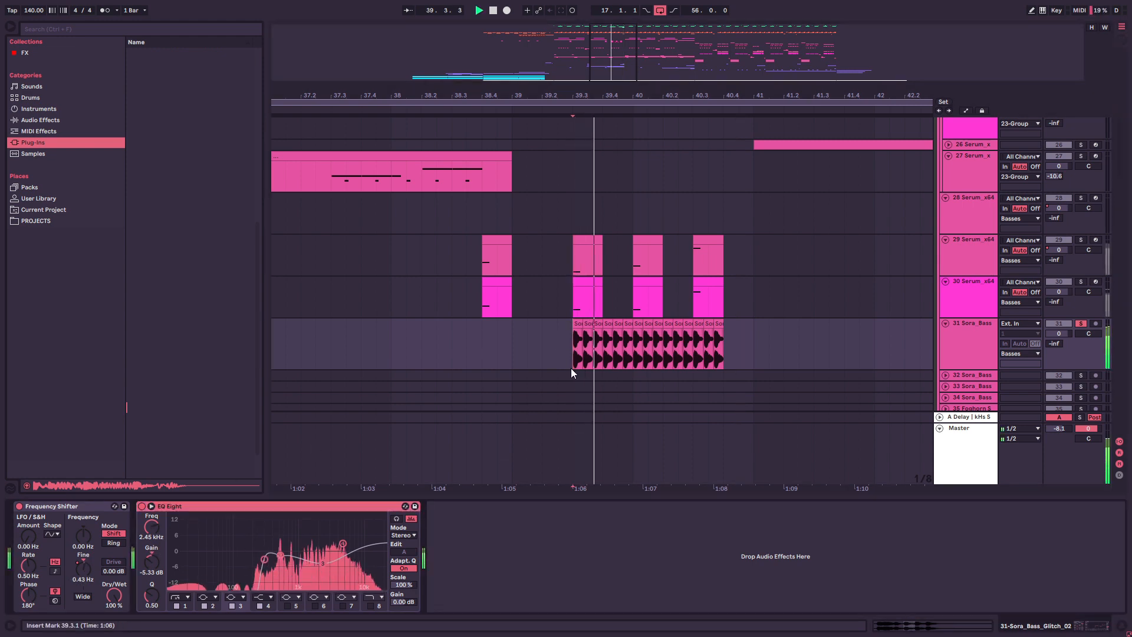
pyautogui.scroll(2, 1085, 277)
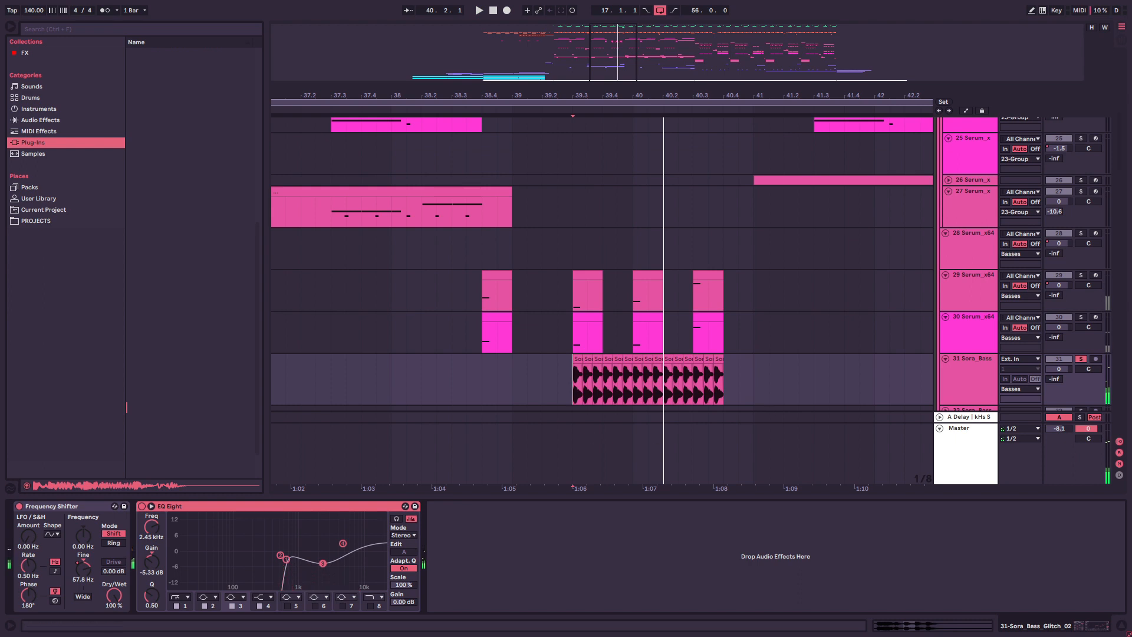
# Step: Move the solo from track 31 to track 29 and on to track 30
pyautogui.click(1083, 277)
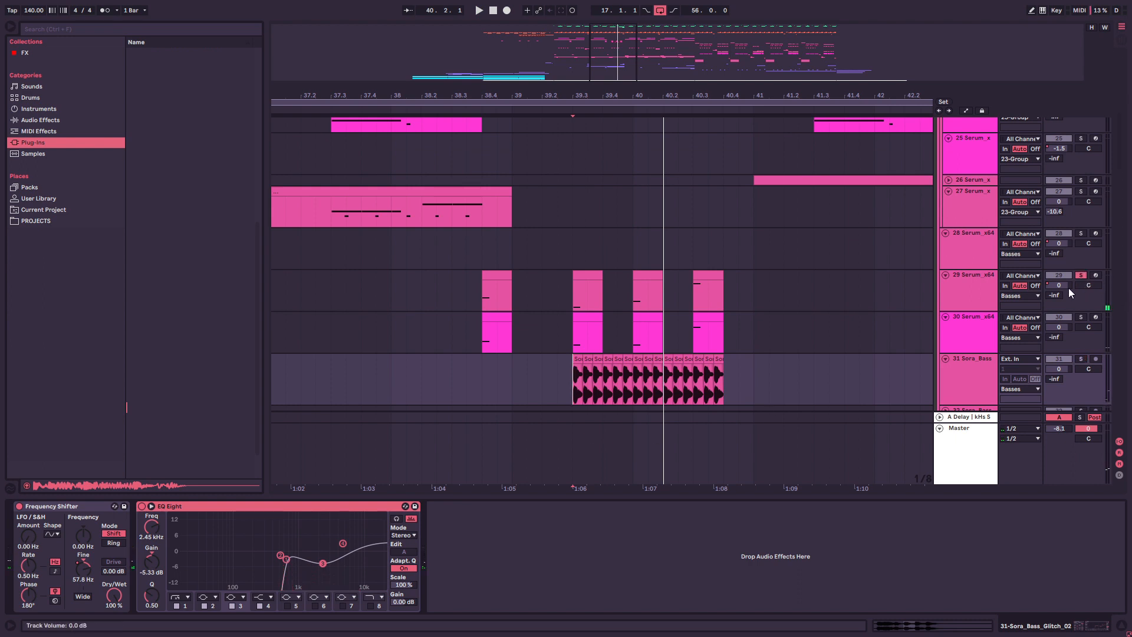
pyautogui.click(1080, 318)
pyautogui.moveTo(608, 62); pyautogui.dragTo(591, 42)
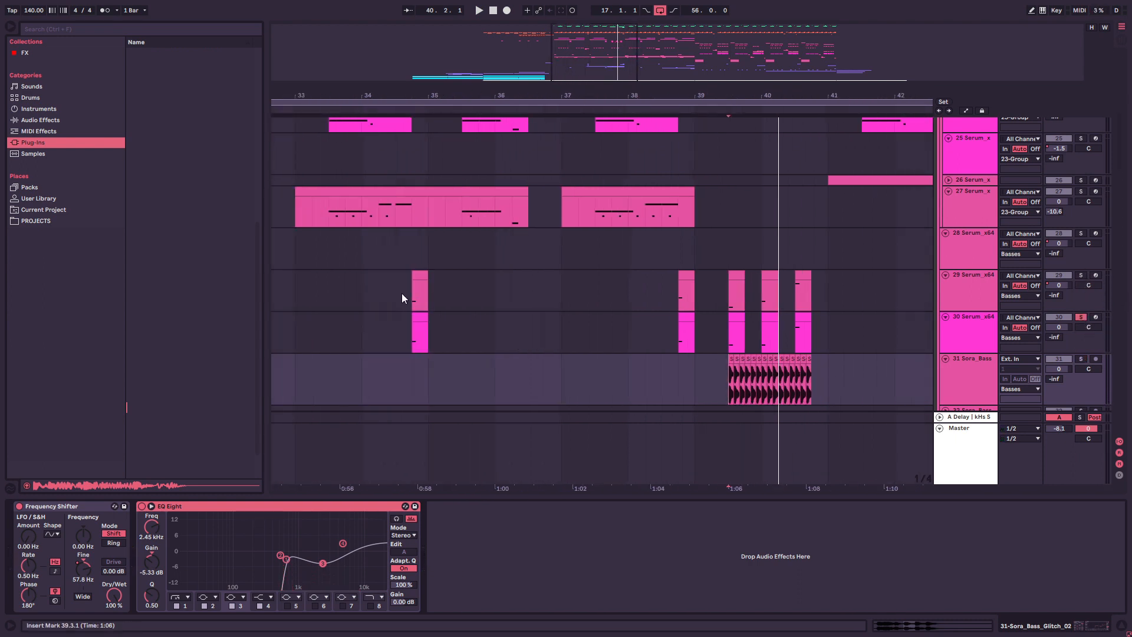
# Step: Solo tracks 29 and 30 together and play their stab clips from bar 34.4
pyautogui.click(410, 291)
pyautogui.scroll(3, 445, 275)
pyautogui.keyDown('ctrl'); pyautogui.click(1081, 336); pyautogui.keyUp('ctrl')
pyautogui.scroll(-3, 410, 308)
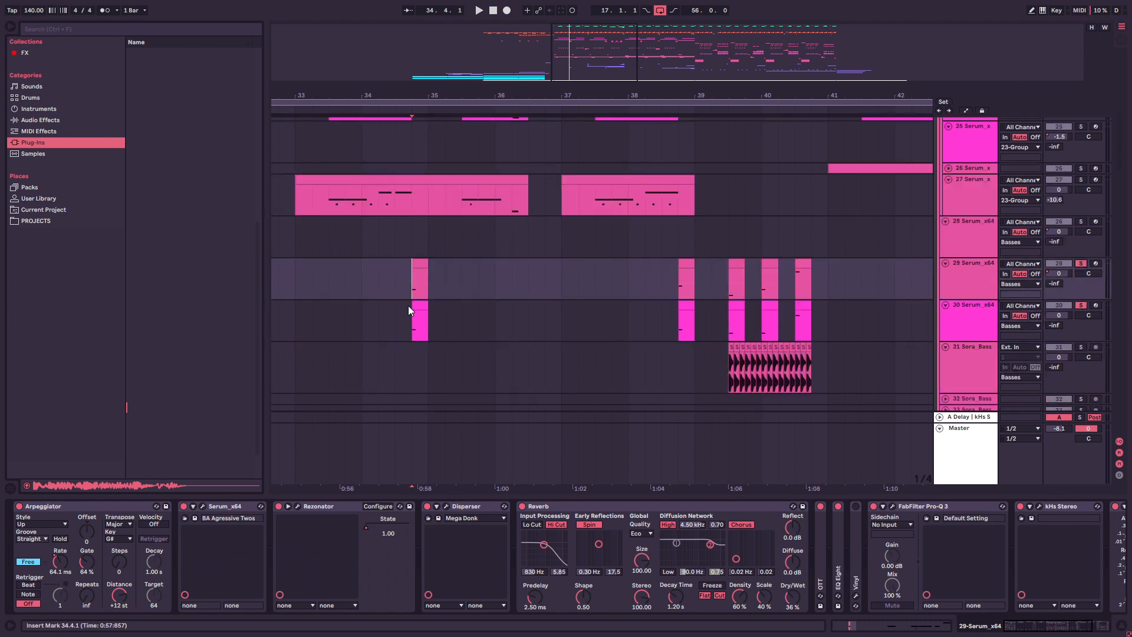
pyautogui.moveTo(596, 29); pyautogui.dragTo(568, 34)
pyautogui.press('space')
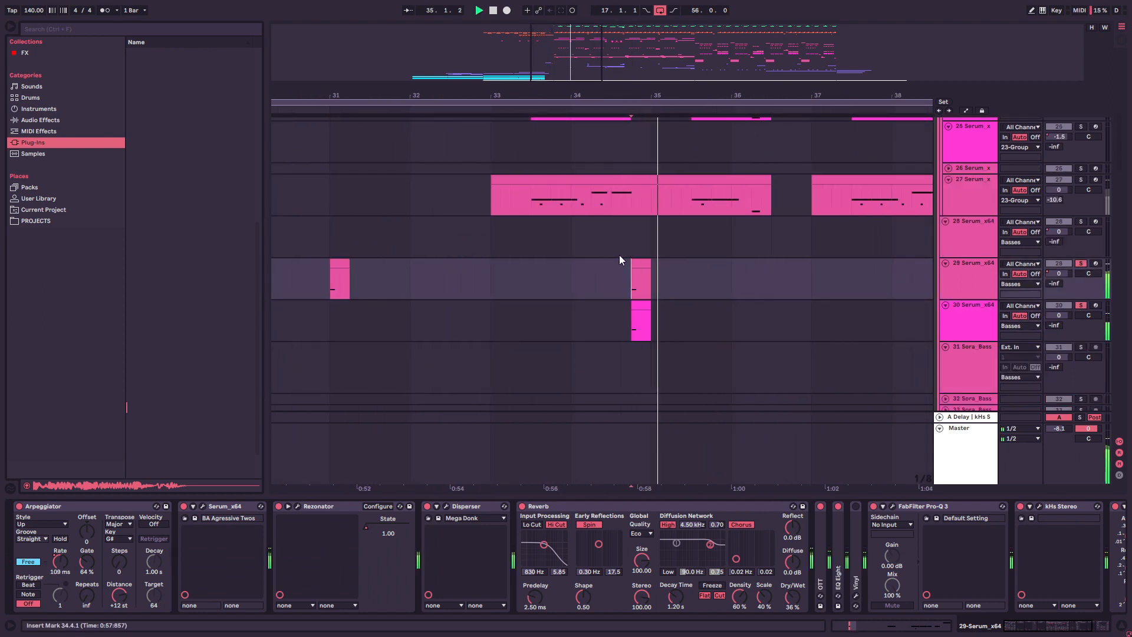
# Step: Return the insert marker to the start of the track 29 clip at bar 34.4 and replay the two soloed layers
pyautogui.scroll(2, 652, 264)
pyautogui.scroll(1, 652, 264)
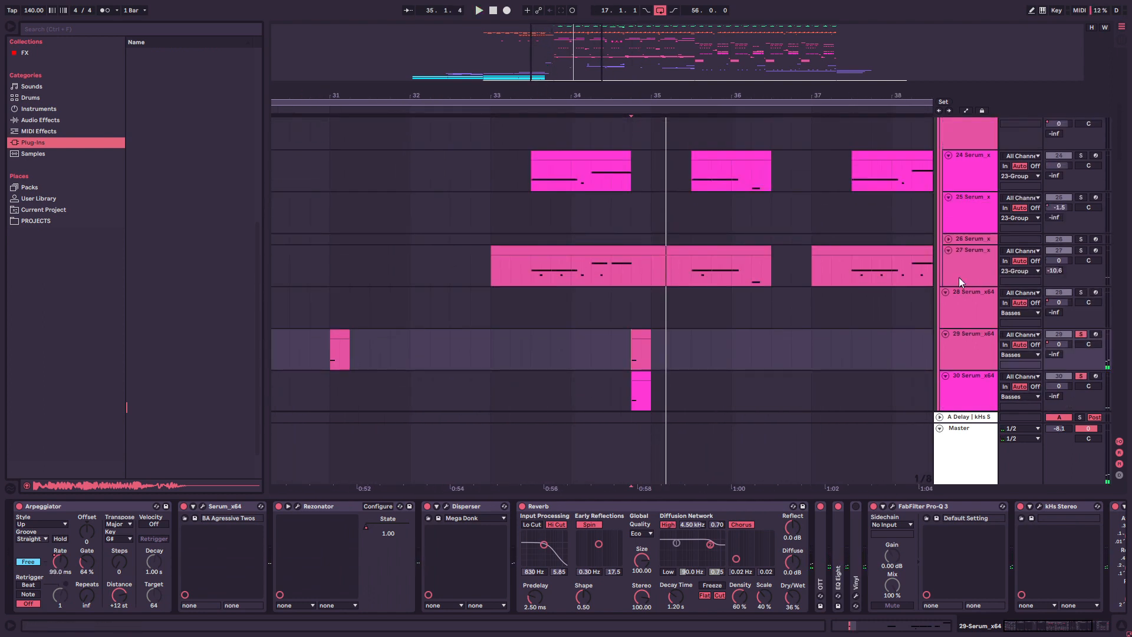
pyautogui.click(589, 268)
pyautogui.scroll(-3, 591, 295)
pyautogui.click(624, 282)
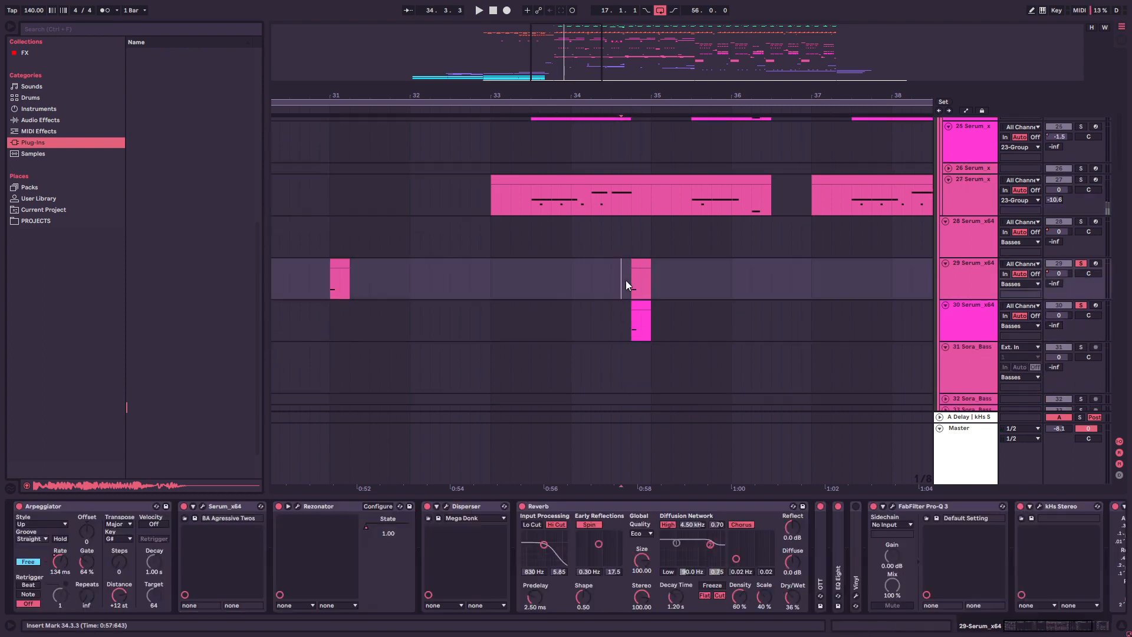
pyautogui.click(631, 285)
pyautogui.moveTo(581, 62); pyautogui.dragTo(578, 82)
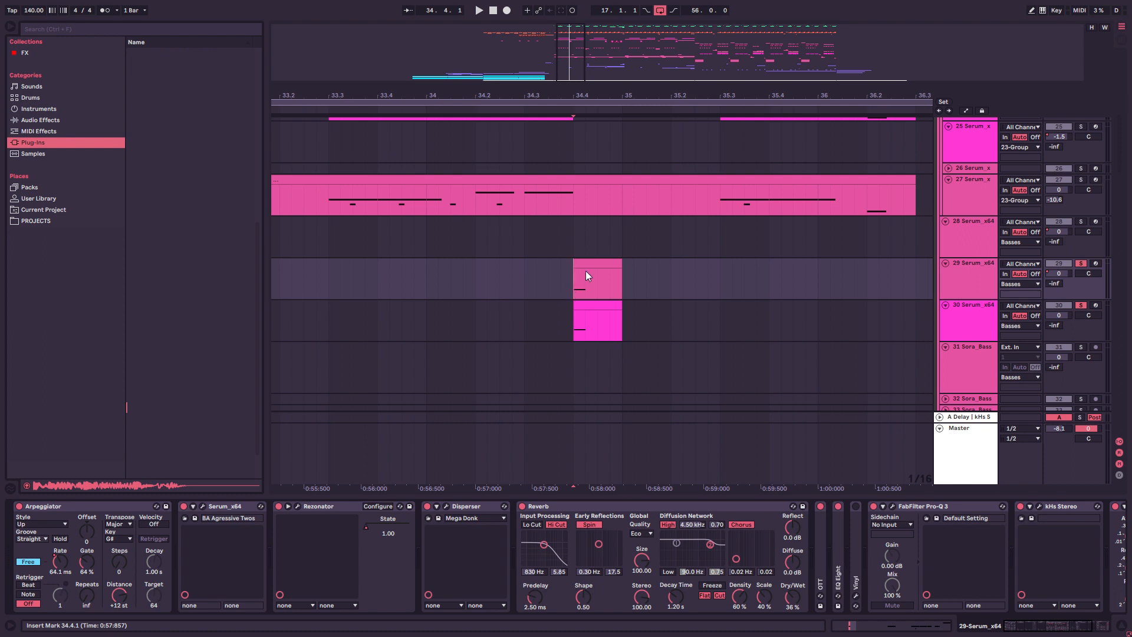
pyautogui.moveTo(577, 53)
pyautogui.mouseDown()
pyautogui.moveTo(575, 77)
pyautogui.moveTo(570, 42)
pyautogui.moveTo(579, 38)
pyautogui.moveTo(590, 59)
pyautogui.mouseUp()
pyautogui.press('space')
pyautogui.press('space')
# Step: Clear the solo on tracks 29 and 30 and solo tracks 24 and 27 instead
pyautogui.scroll(1, 661, 248)
pyautogui.scroll(4, 676, 236)
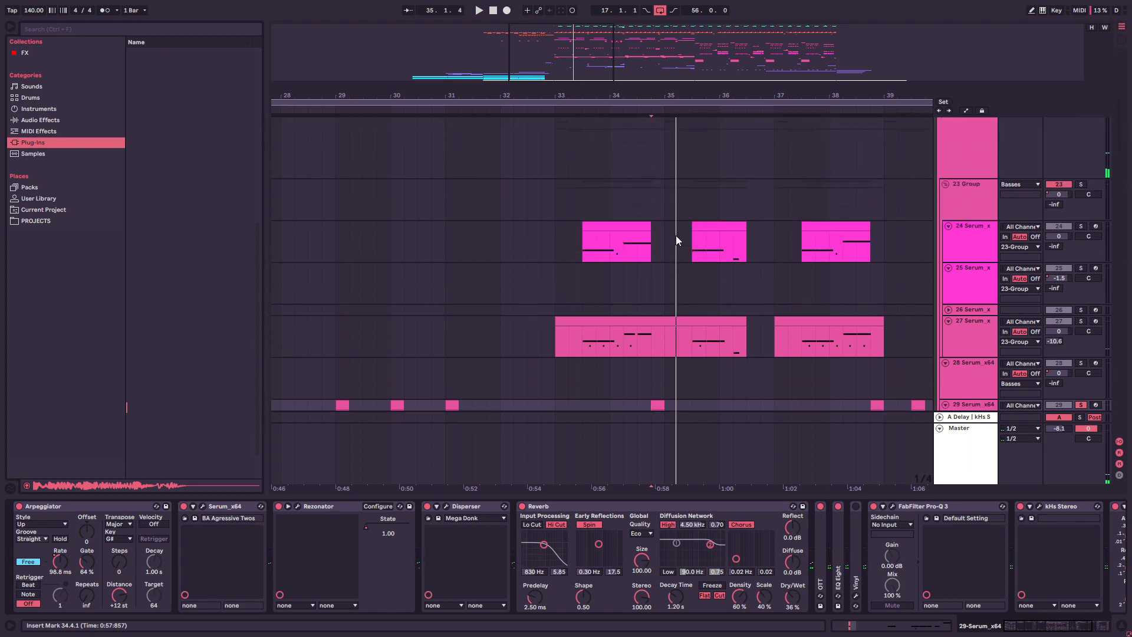
pyautogui.scroll(-4, 1015, 186)
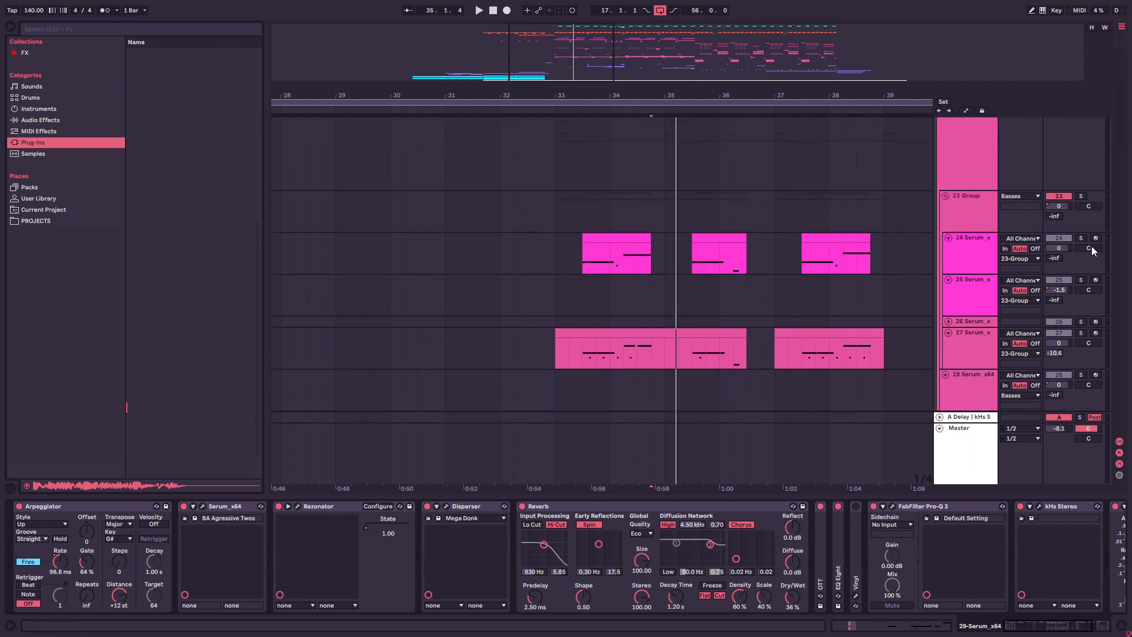
pyautogui.keyDown('ctrl'); pyautogui.click(1080, 203); pyautogui.keyUp('ctrl')
pyautogui.scroll(2, 532, 274)
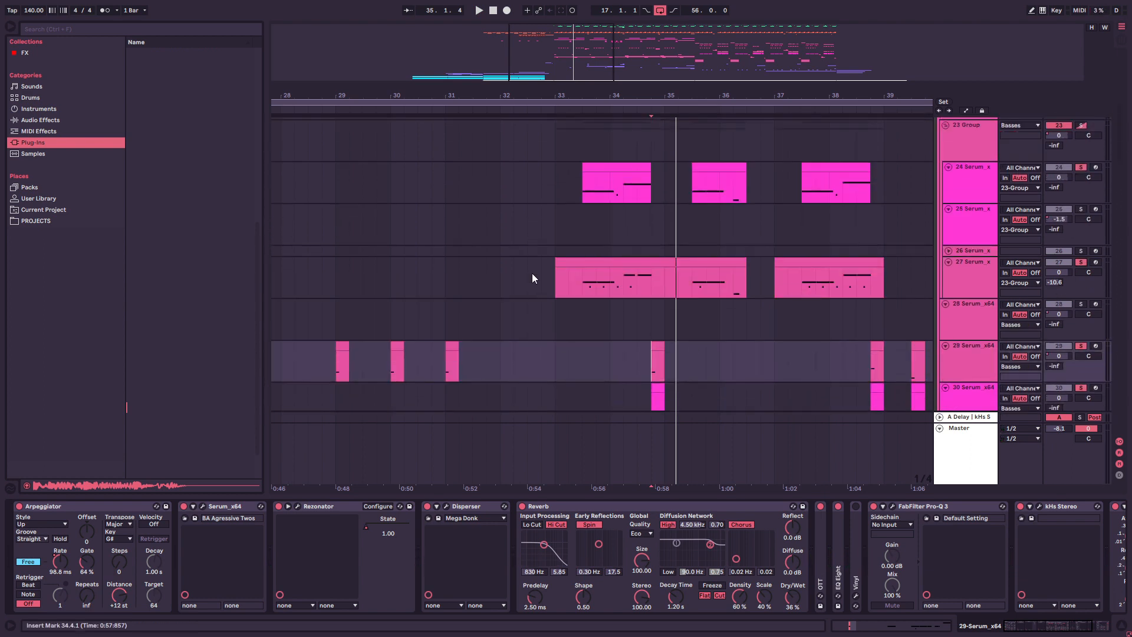
pyautogui.click(607, 231)
pyautogui.click(576, 232)
pyautogui.scroll(-1, 1018, 319)
pyautogui.click(1081, 311)
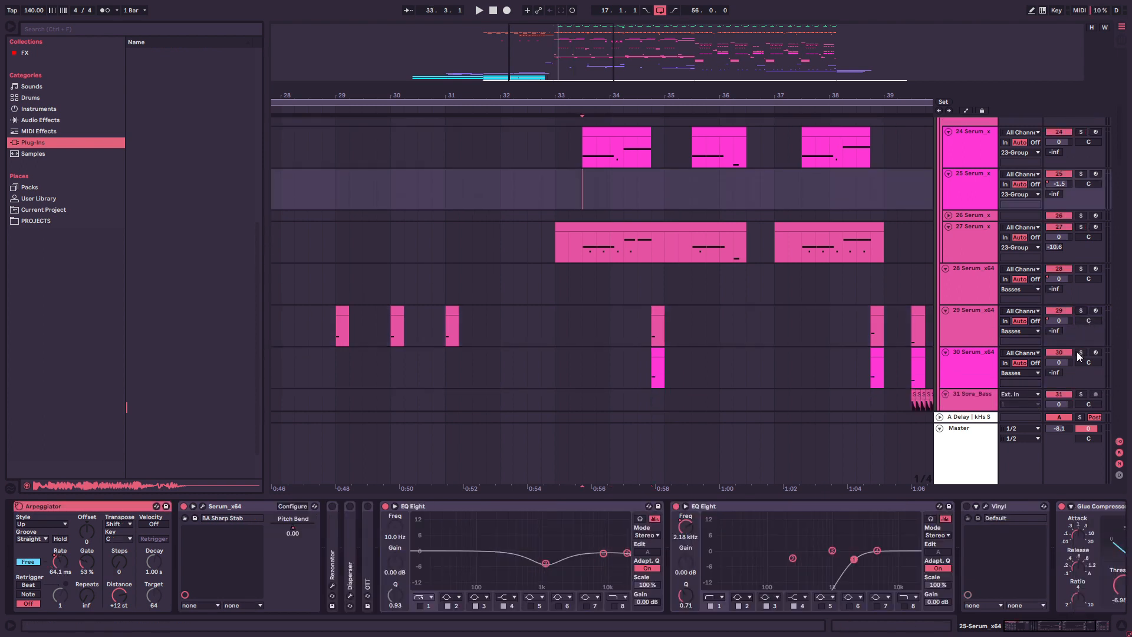
pyautogui.scroll(1, 1081, 336)
pyautogui.click(1080, 275)
pyautogui.keyDown('ctrl'); pyautogui.click(1081, 179); pyautogui.keyUp('ctrl')
# Step: Play the soloed tracks 24 and 27 from the track 24 clip at bar 33.3
pyautogui.click(580, 206)
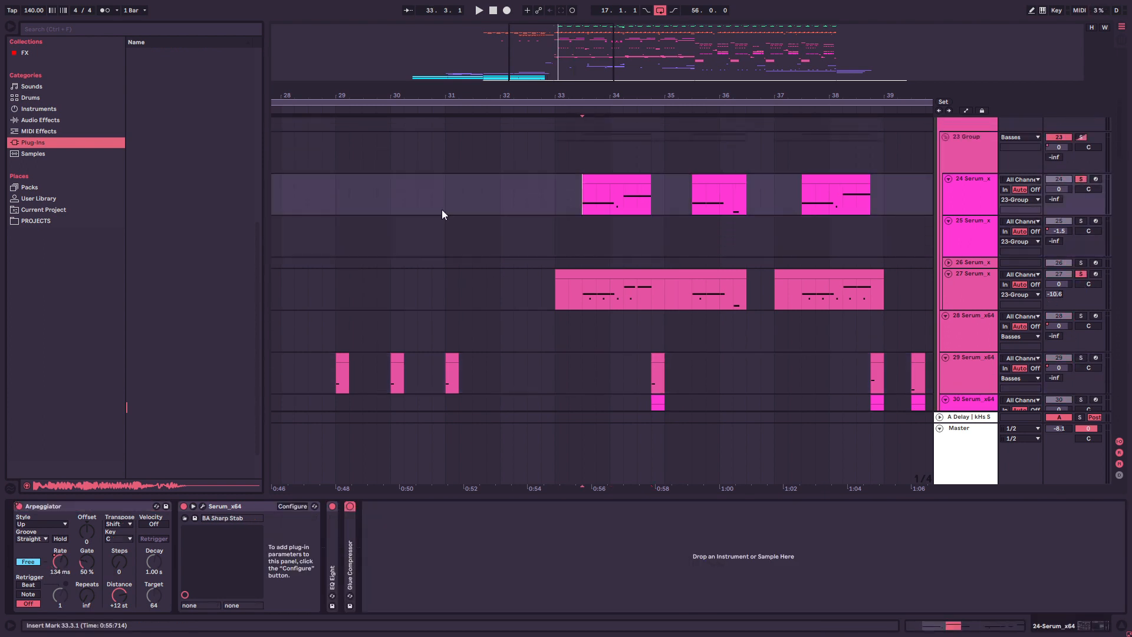
pyautogui.click(103, 10)
pyautogui.press('space')
pyautogui.moveTo(840, 96); pyautogui.dragTo(829, 125)
pyautogui.moveTo(599, 51); pyautogui.dragTo(591, 51)
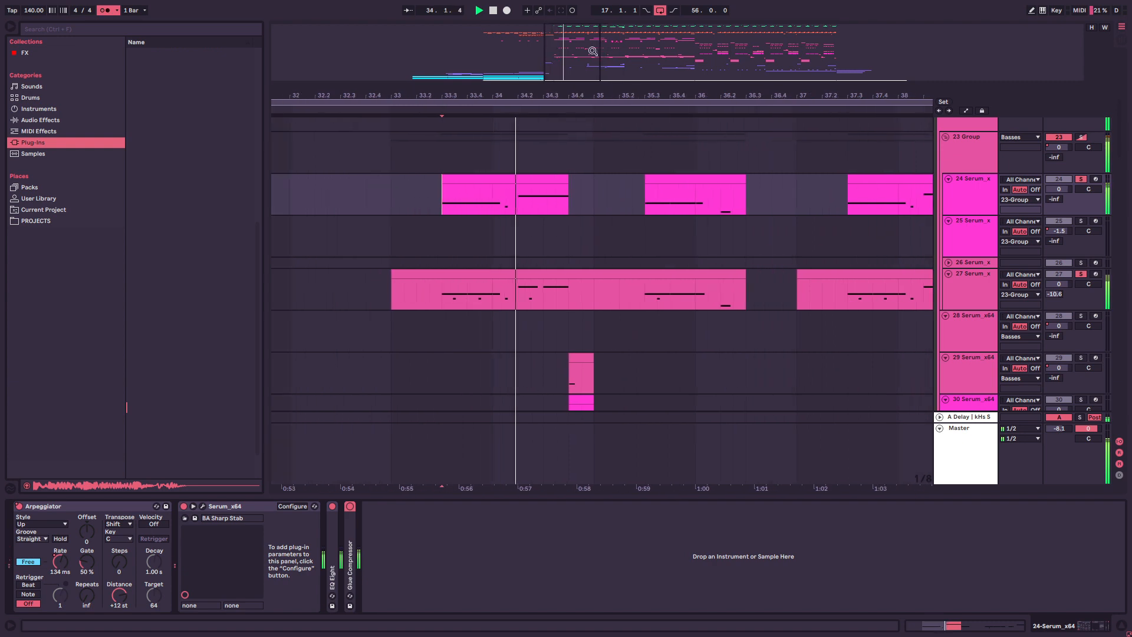
pyautogui.press('space')
# Step: Add tracks 29 and 30 to the soloed tracks 24 and 27 and play the phrase from bar 33.3
pyautogui.moveTo(567, 195)
pyautogui.mouseDown()
pyautogui.moveTo(608, 345)
pyautogui.moveTo(592, 295)
pyautogui.mouseUp()
pyautogui.click(530, 210)
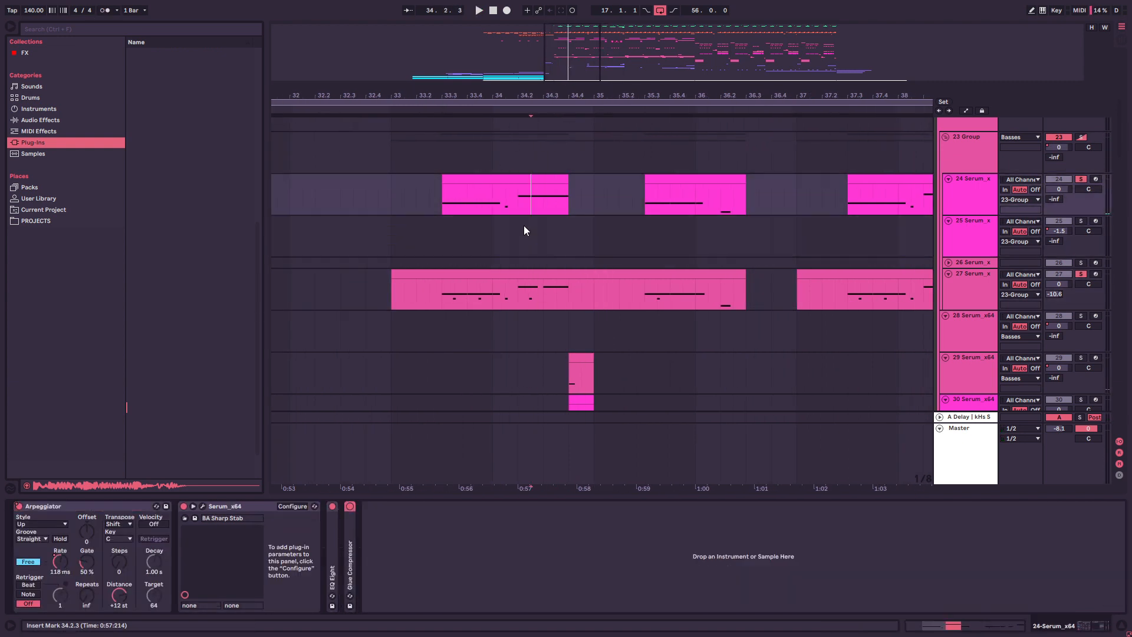
pyautogui.scroll(-3, 523, 227)
pyautogui.scroll(-3, 584, 266)
pyautogui.click(568, 284)
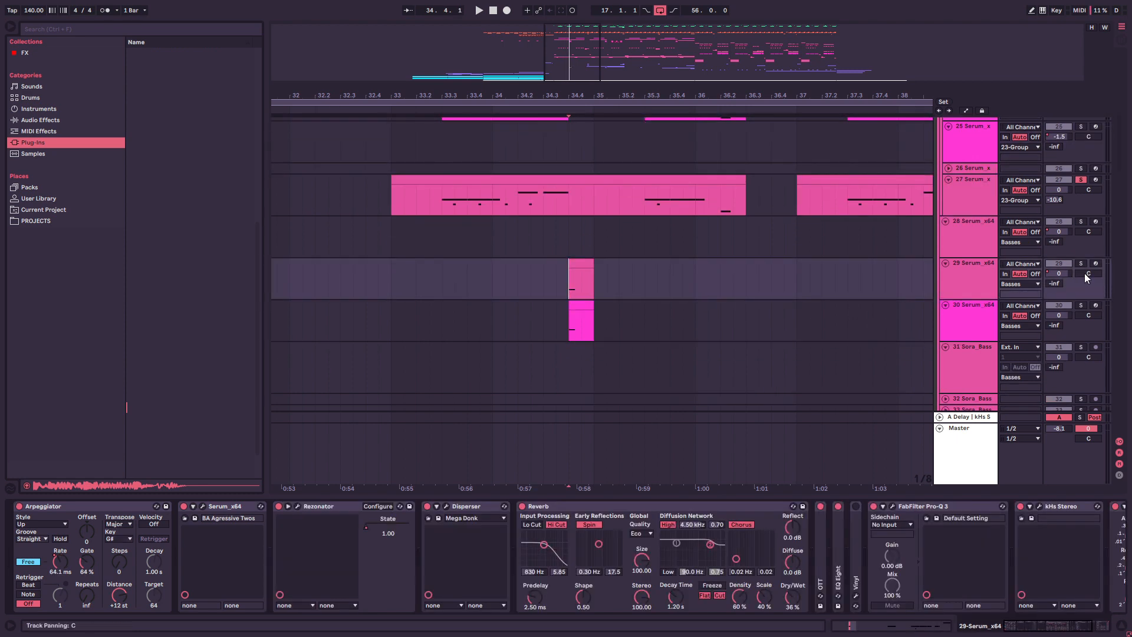
pyautogui.scroll(4, 560, 244)
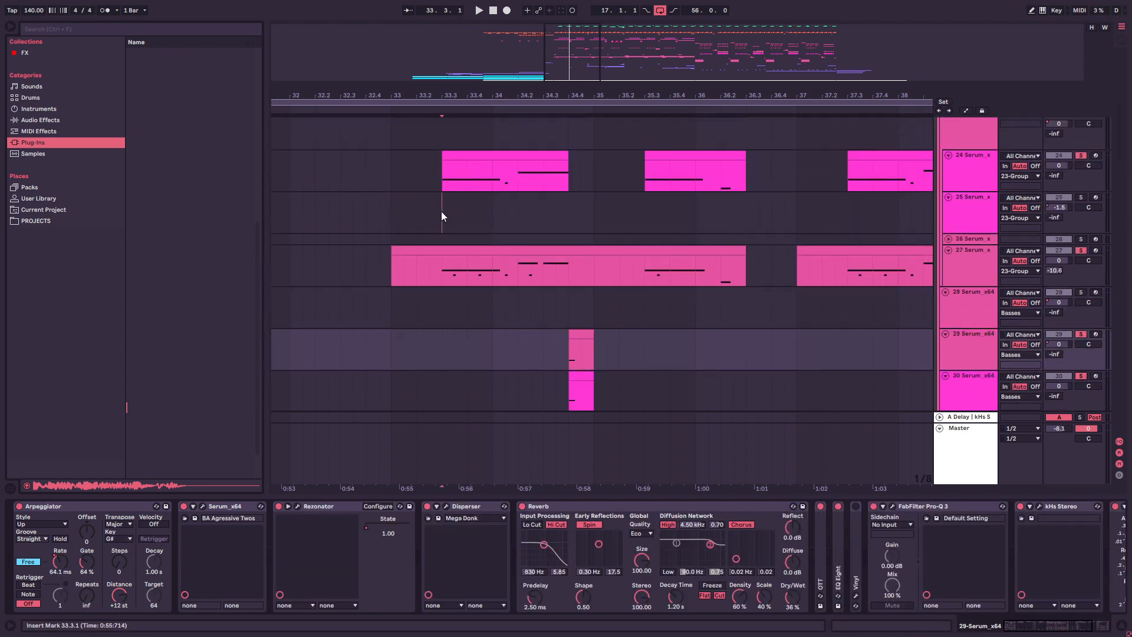
pyautogui.click(442, 211)
pyautogui.press('space')
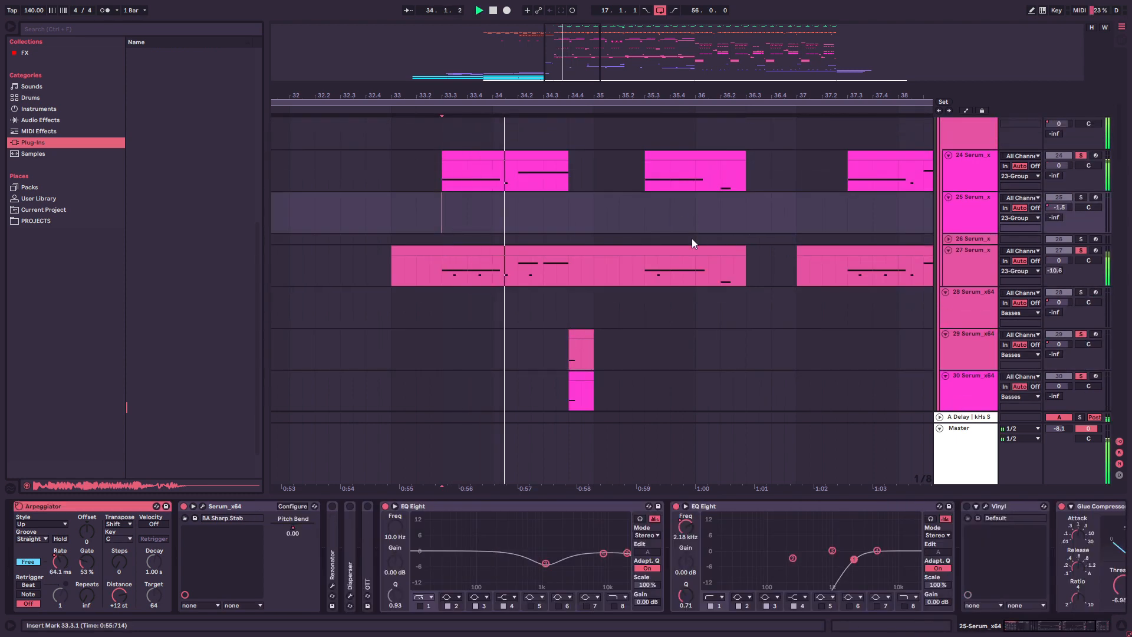
pyautogui.click(585, 318)
pyautogui.press('space')
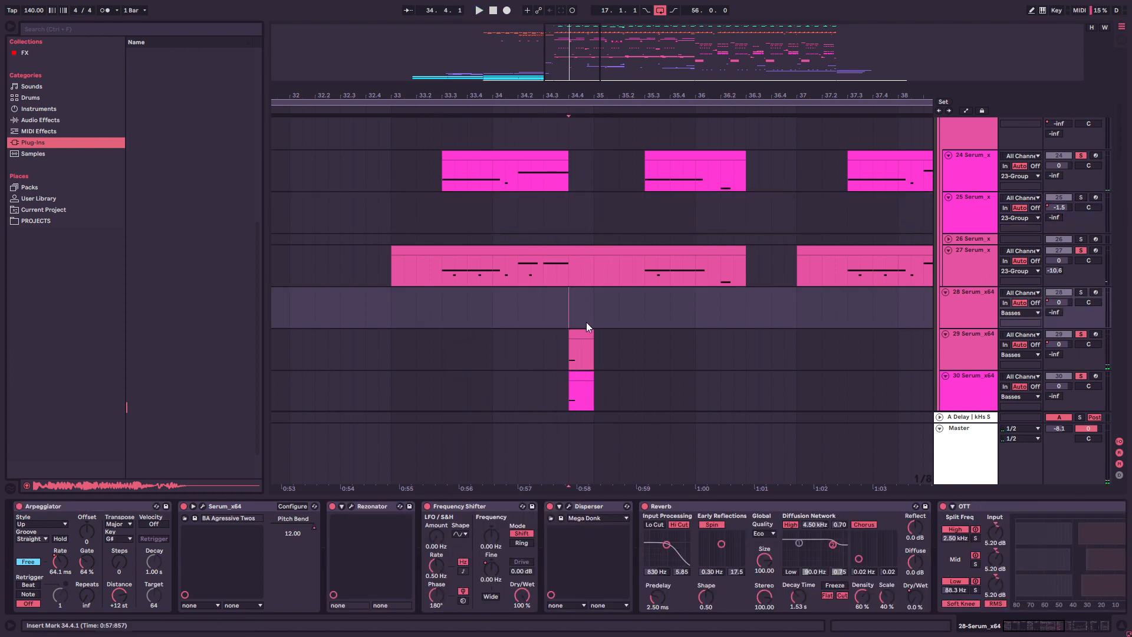
# Step: Turn off all track solos and unfold track 26 in the arrangement
pyautogui.click(1080, 251)
pyautogui.moveTo(570, 60); pyautogui.dragTo(643, 52)
pyautogui.scroll(-2, 716, 240)
pyautogui.moveTo(559, 41); pyautogui.dragTo(615, 36)
pyautogui.scroll(3, 713, 271)
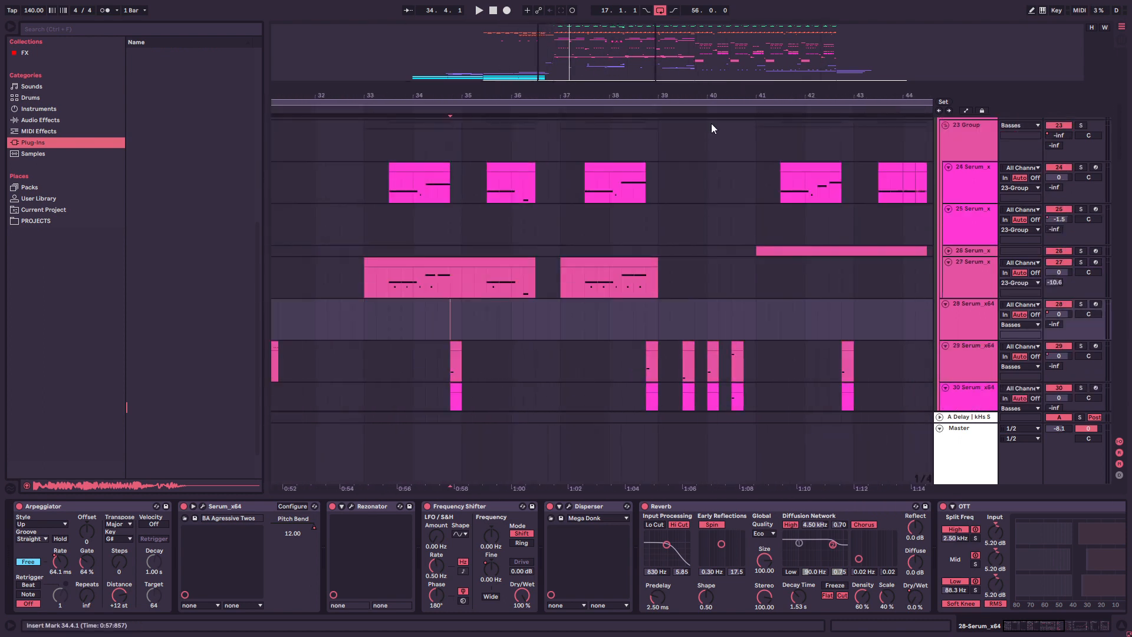
pyautogui.hscroll(2, 714, 271)
pyautogui.click(946, 251)
# Step: Solo tracks 24 and 26 and play the second phrase from bar 41.2.3
pyautogui.moveTo(580, 77); pyautogui.dragTo(578, 52)
pyautogui.click(551, 263)
pyautogui.click(518, 261)
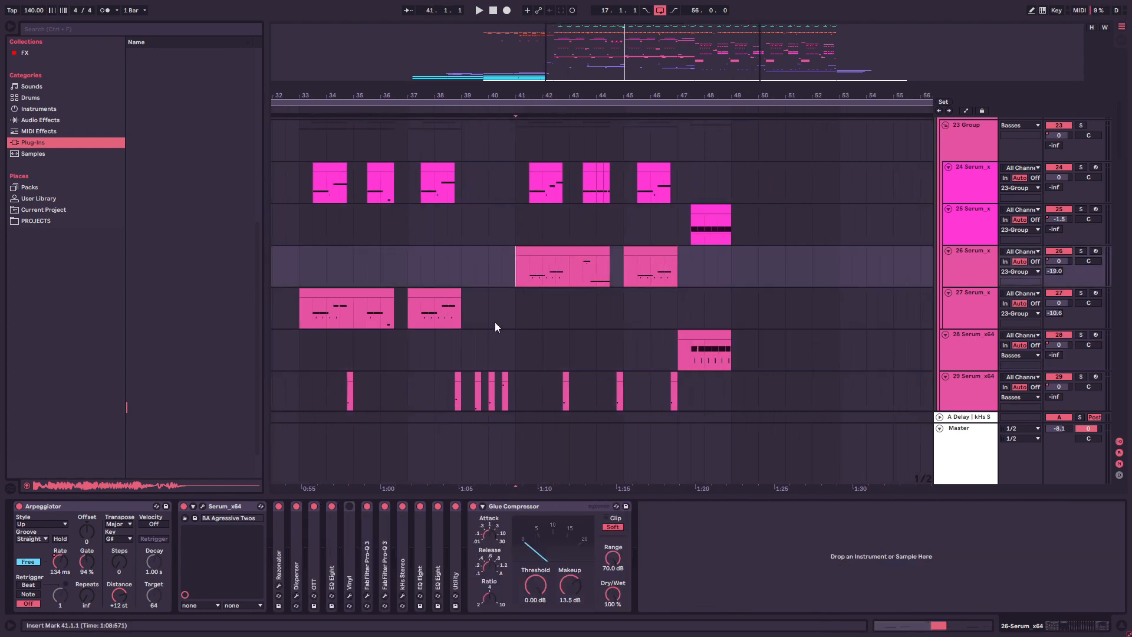
pyautogui.moveTo(301, 320); pyautogui.dragTo(502, 318)
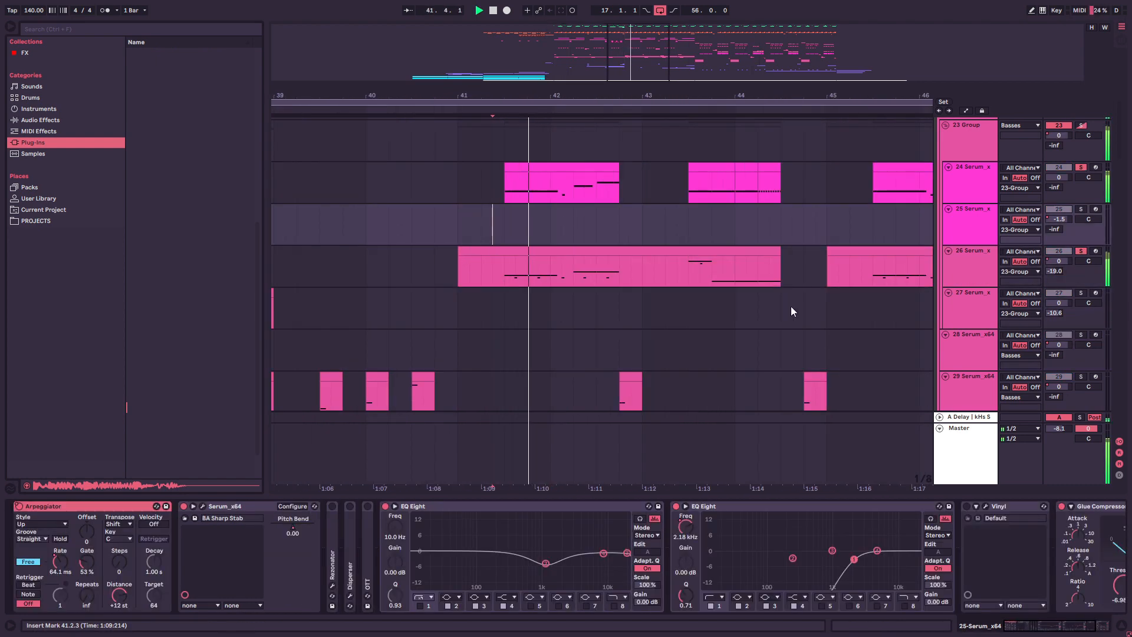
pyautogui.press('space')
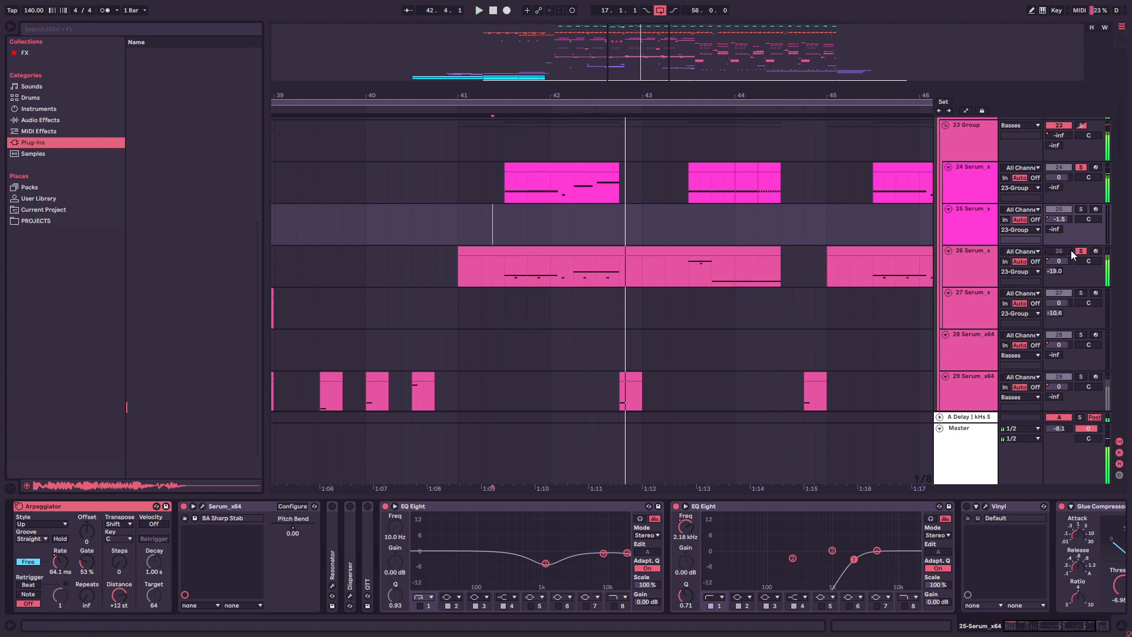
# Step: Solo only track 26 and place the insert marker in its clip at bar 41.3
pyautogui.click(1080, 251)
pyautogui.click(506, 267)
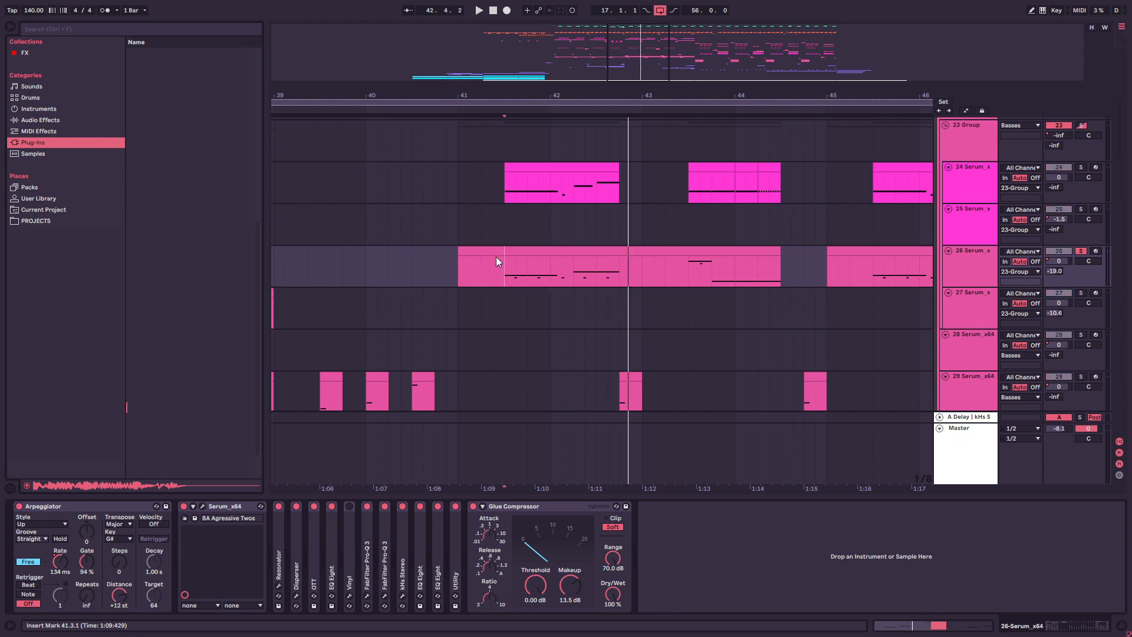
pyautogui.click(495, 250)
pyautogui.click(507, 265)
pyautogui.moveTo(647, 71); pyautogui.dragTo(643, 88)
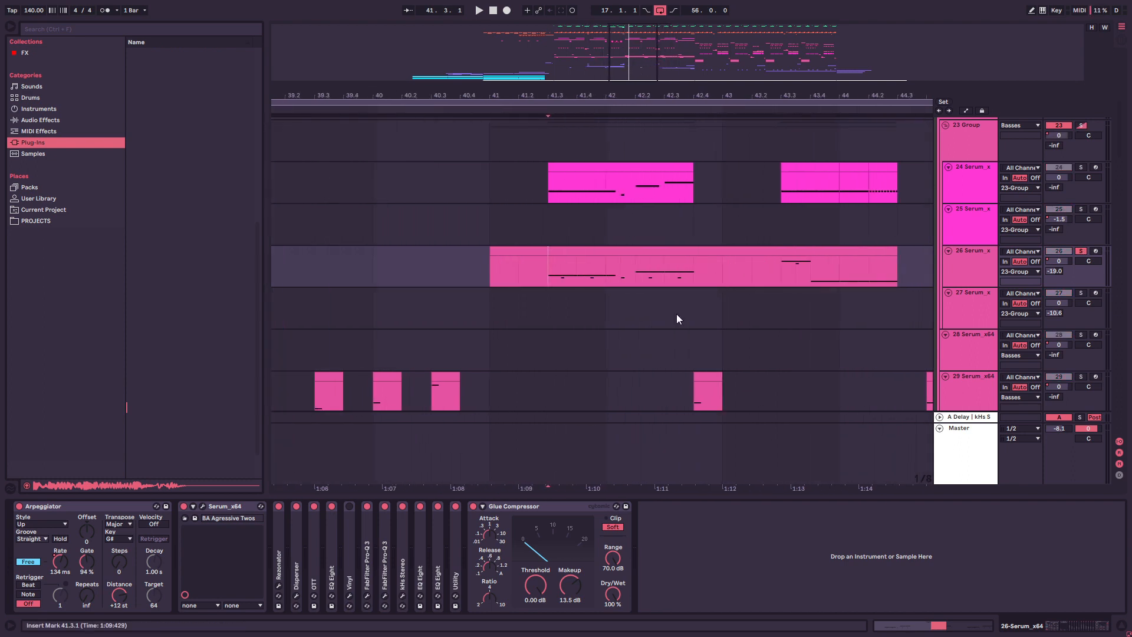
# Step: Unfold both EQ Eight devices on track 26 and play the track from bar 41.3
pyautogui.doubleClick(437, 574)
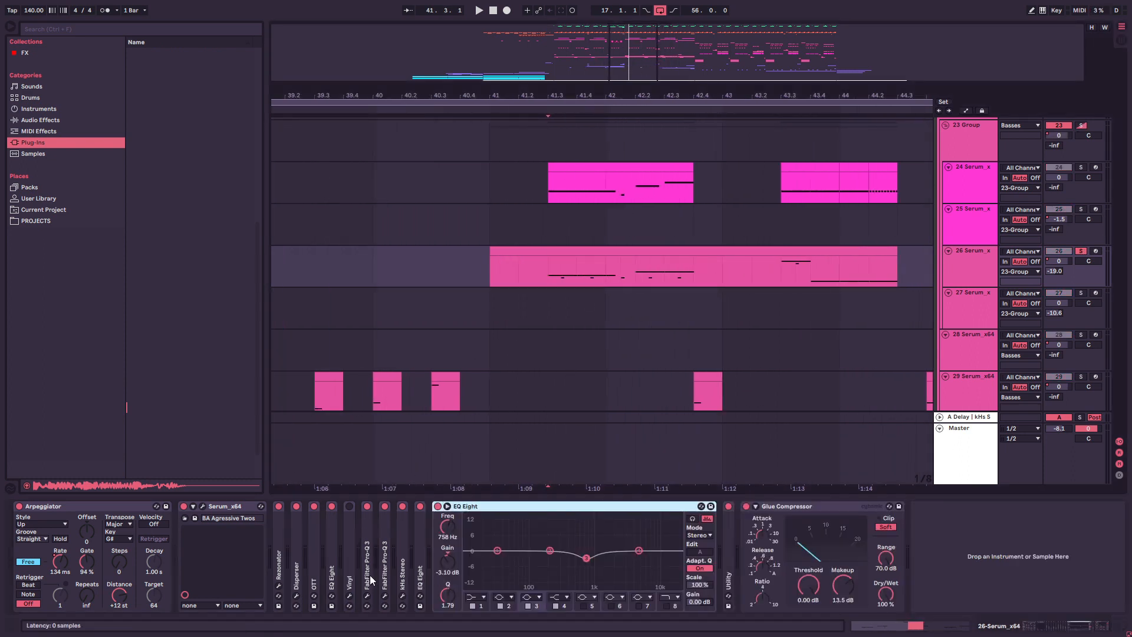
pyautogui.doubleClick(418, 563)
pyautogui.press('space')
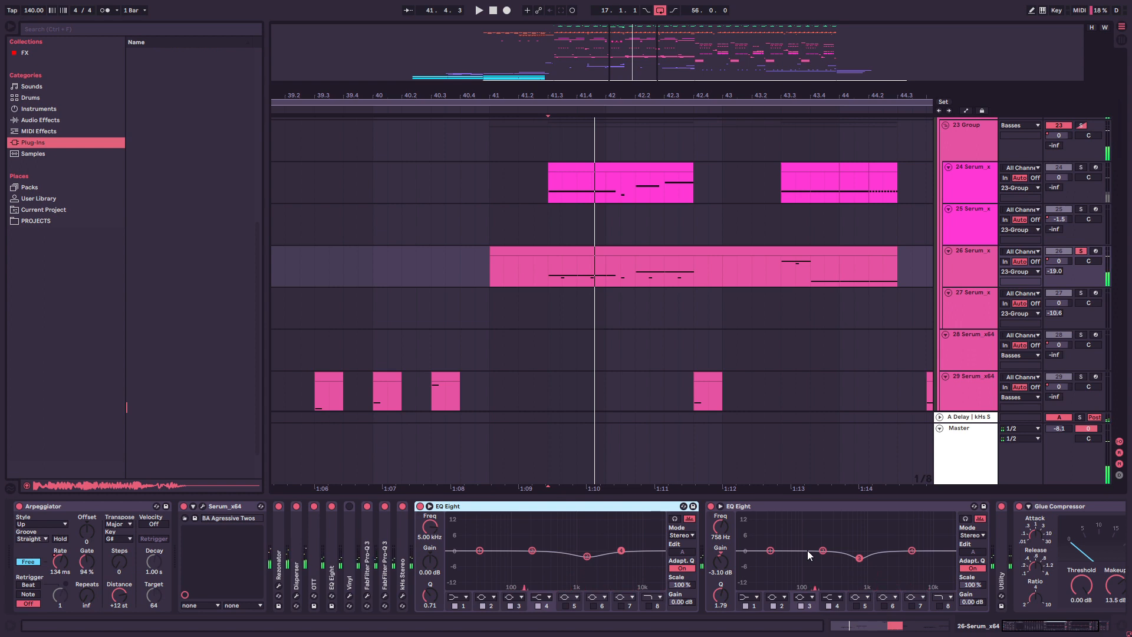
pyautogui.press('space')
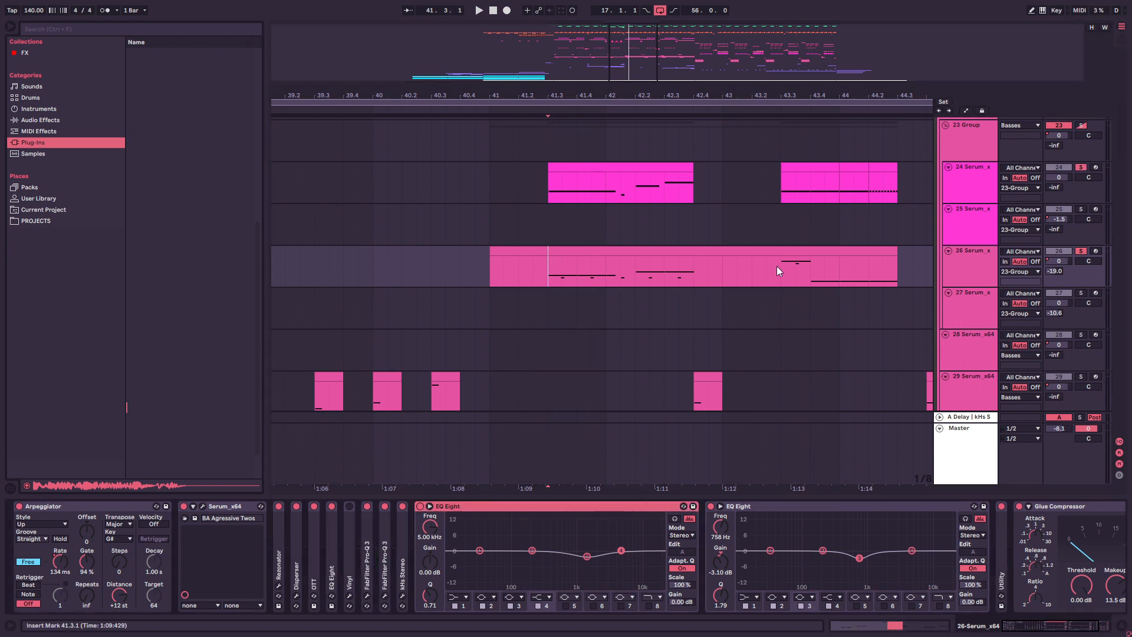
# Step: Solo track 24 together with track 26 and play both from bar 41.3
pyautogui.scroll(2, 661, 230)
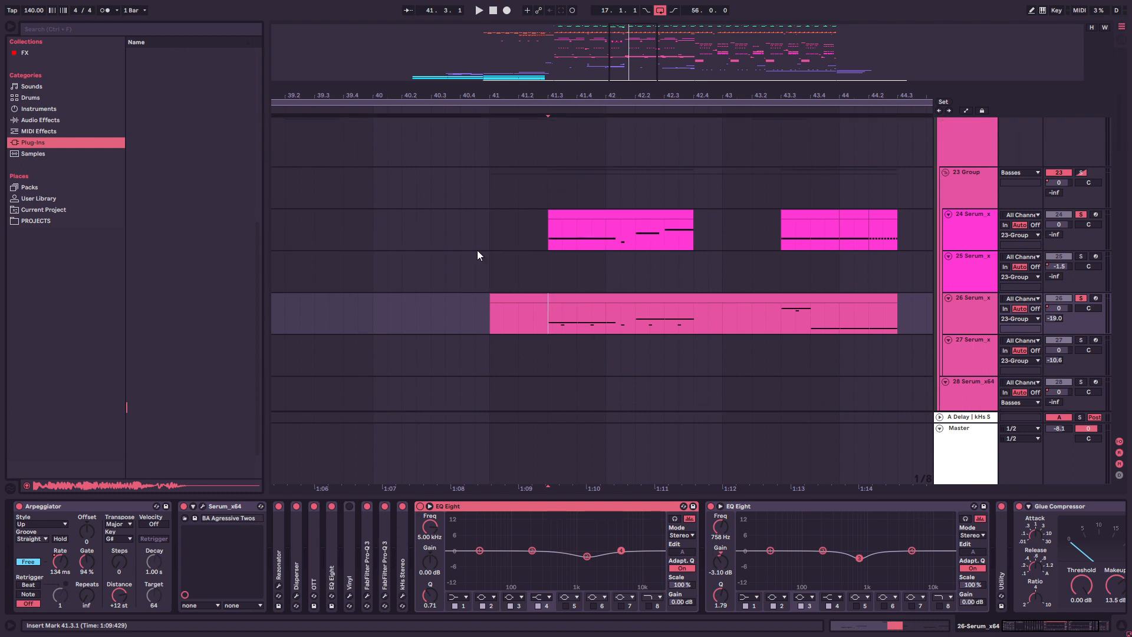
pyautogui.click(540, 235)
pyautogui.press('space')
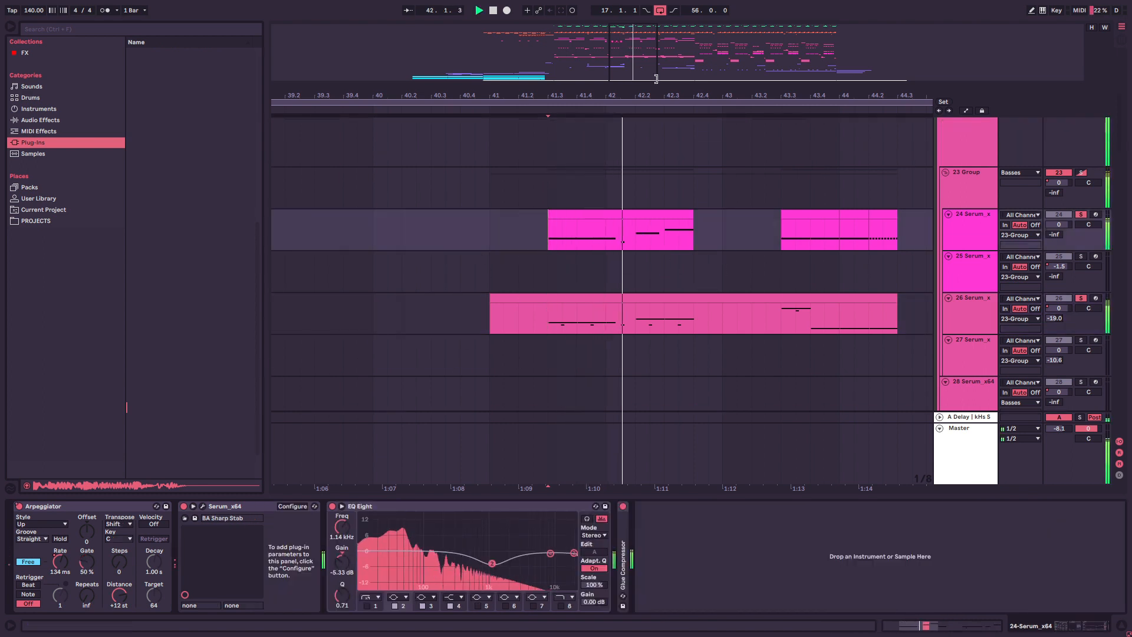
pyautogui.press('-')
pyautogui.press('space')
# Step: Unfold the Serum_x64 audio track 41 below the bass layers and solo it
pyautogui.scroll(-6, 832, 308)
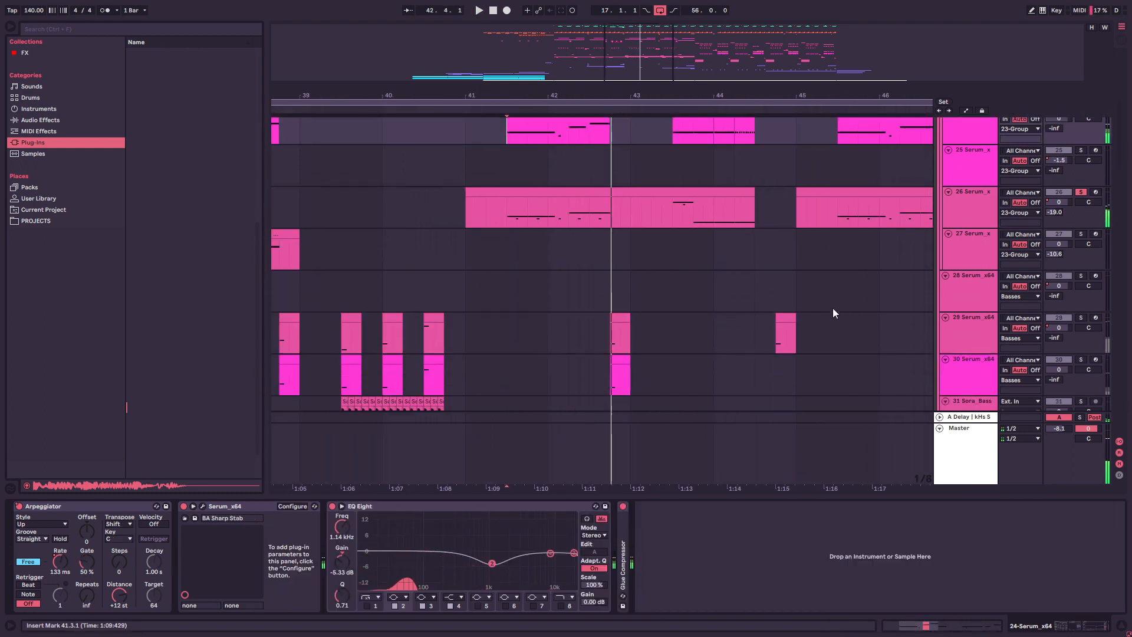
pyautogui.scroll(-5, 554, 383)
pyautogui.moveTo(628, 58); pyautogui.dragTo(629, 30)
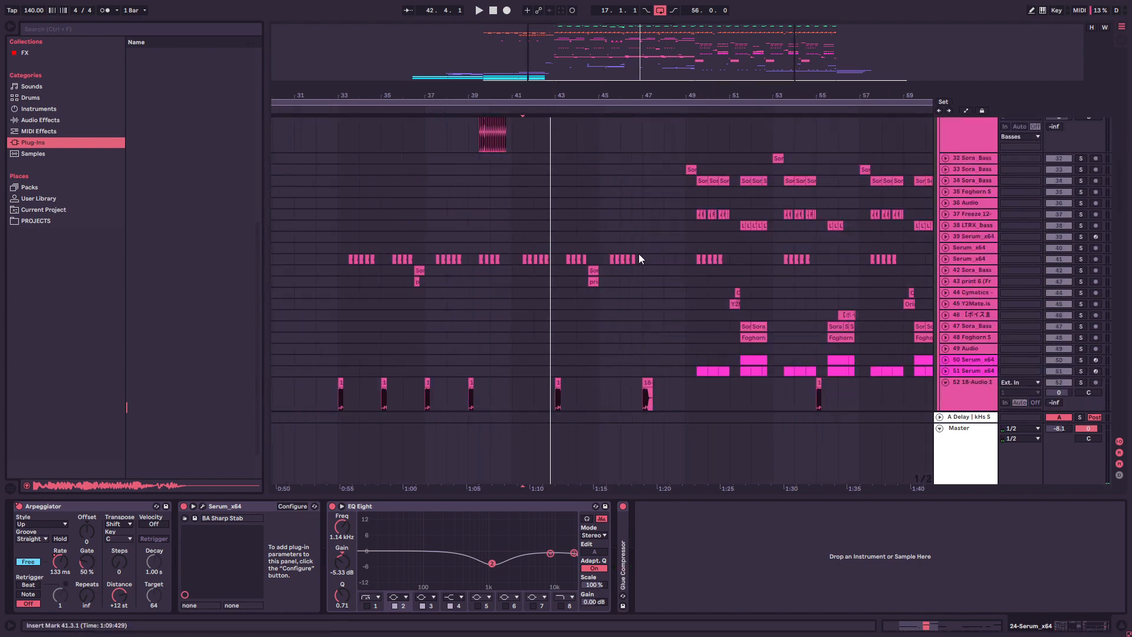
pyautogui.click(945, 258)
pyautogui.click(1081, 215)
# Step: Play the soloed Serum_x64 audio track 41 from bar 41.3
pyautogui.click(523, 245)
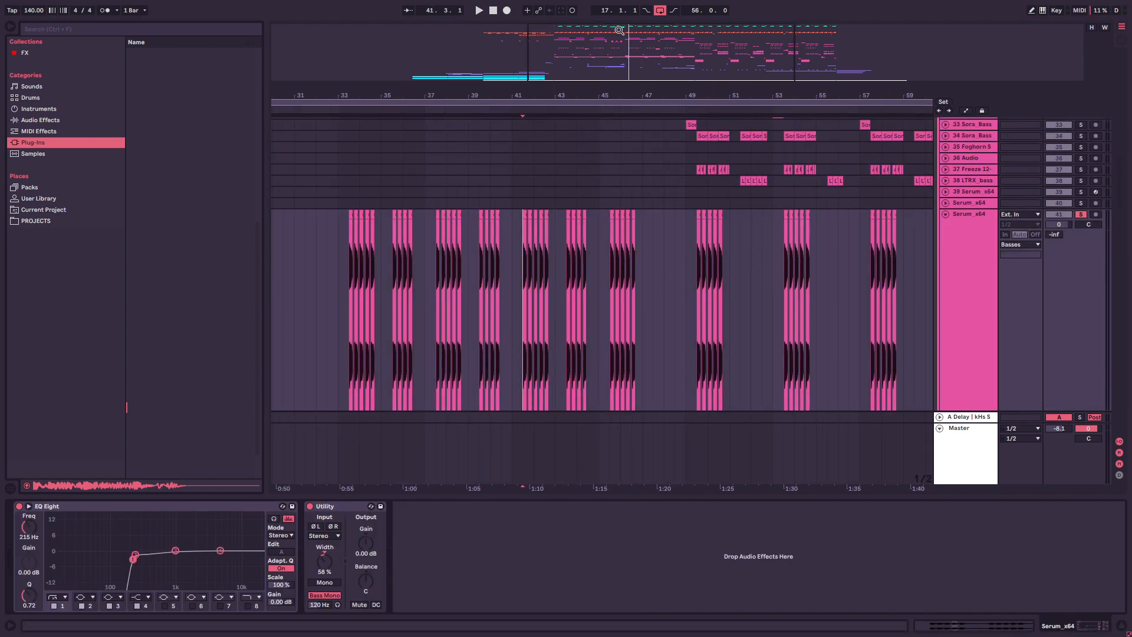
pyautogui.moveTo(755, 42); pyautogui.dragTo(755, 72)
pyautogui.press('space')
pyautogui.moveTo(679, 95); pyautogui.dragTo(572, 268)
pyautogui.press('space')
# Step: Copy one frozen stab clip on track 41 to bar 29.2 and extend its end to about bar 30.4
pyautogui.click(563, 216)
pyautogui.moveTo(643, 69); pyautogui.dragTo(530, 63)
pyautogui.click(570, 215)
pyautogui.hotkey('ctrl', 'c')
pyautogui.click(523, 232)
pyautogui.click(654, 238)
pyautogui.hotkey('ctrl', 'v')
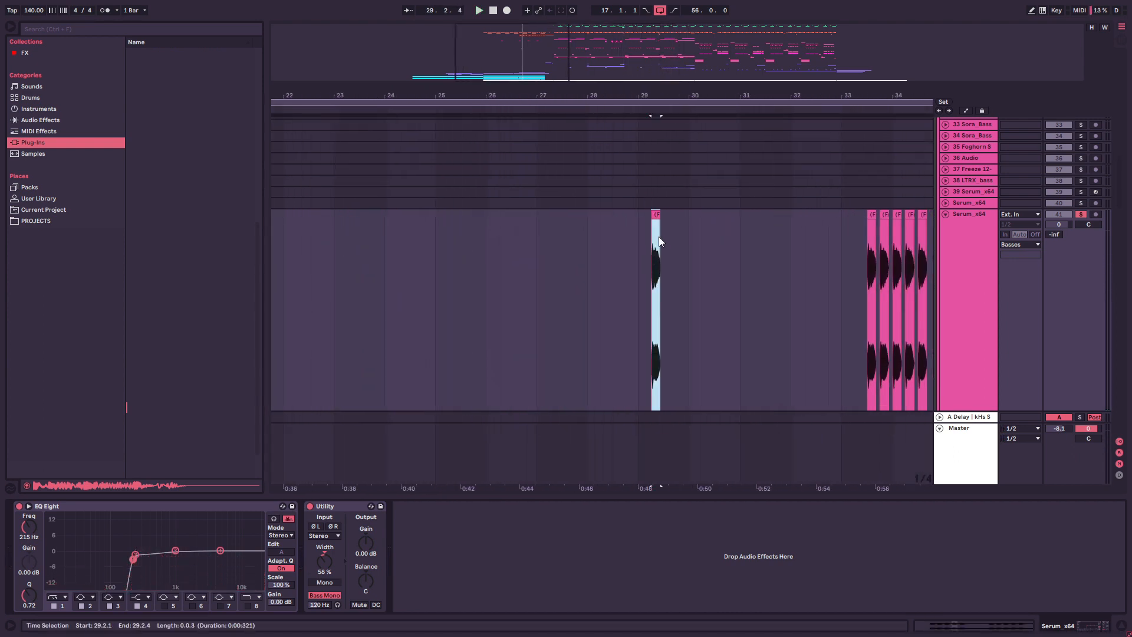
pyautogui.click(662, 218)
pyautogui.moveTo(659, 214); pyautogui.dragTo(761, 215)
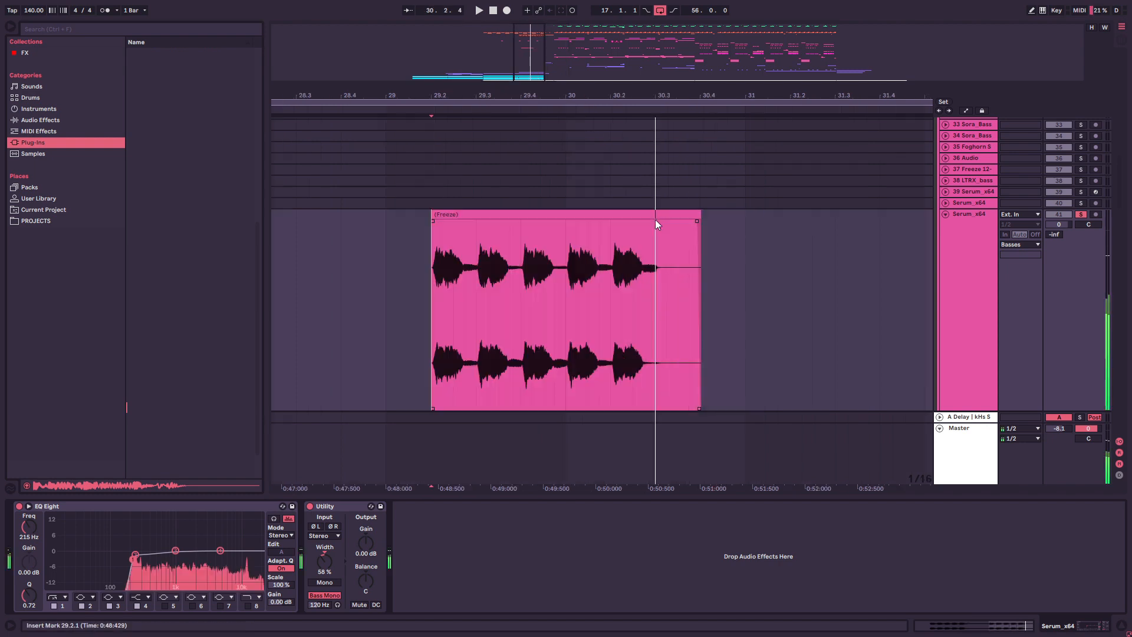
# Step: Stop playback and delete the extended clip copy at bar 29.2 on track 41
pyautogui.press('space')
pyautogui.click(656, 216)
pyautogui.press('Delete')
# Step: Solo tracks 42 and 43 and play their clips from bar 44.3
pyautogui.moveTo(539, 73); pyautogui.dragTo(577, 49)
pyautogui.click(413, 268)
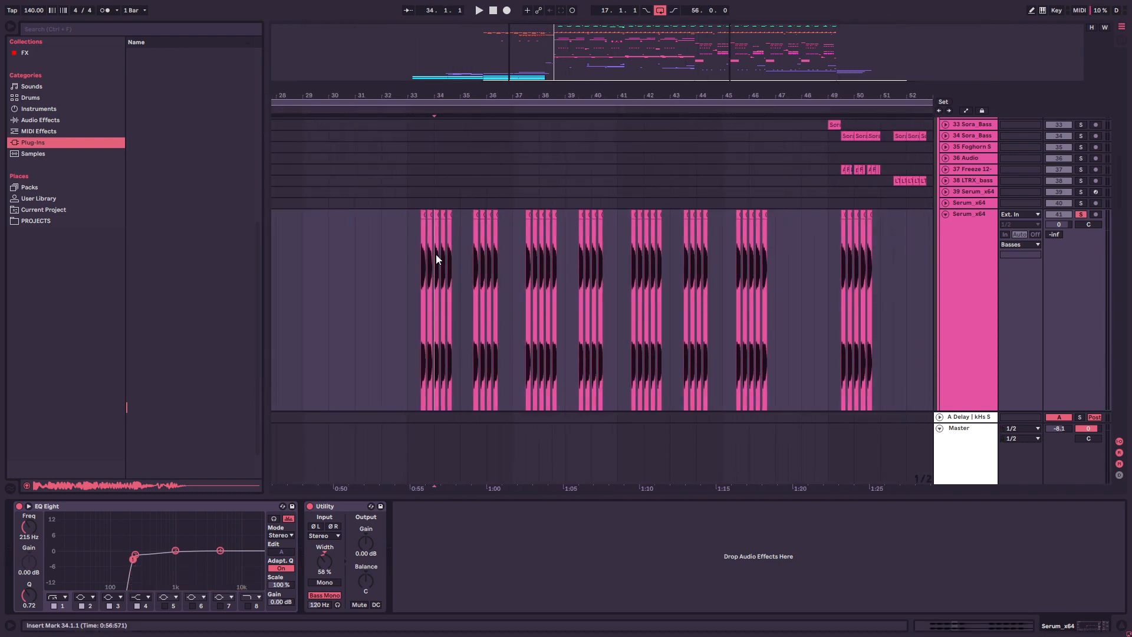
pyautogui.click(434, 258)
pyautogui.moveTo(575, 69); pyautogui.dragTo(576, 41)
pyautogui.scroll(-6, 628, 251)
pyautogui.click(592, 240)
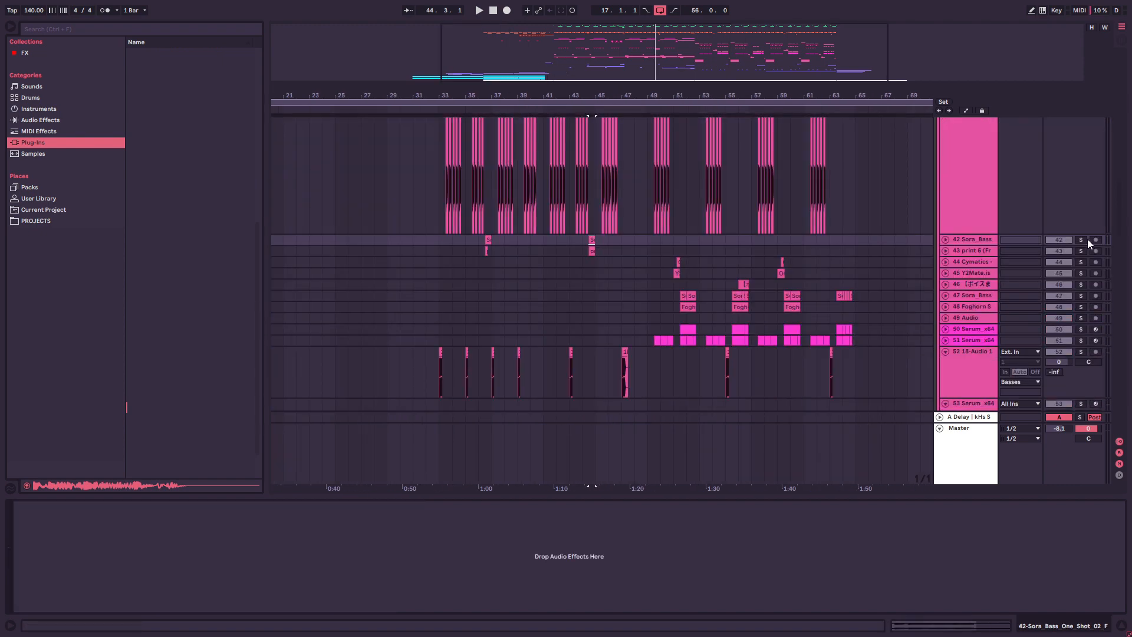
pyautogui.keyDown('ctrl'); pyautogui.click(1081, 252); pyautogui.keyUp('ctrl')
pyautogui.moveTo(669, 45); pyautogui.dragTo(668, 71)
pyautogui.press('space')
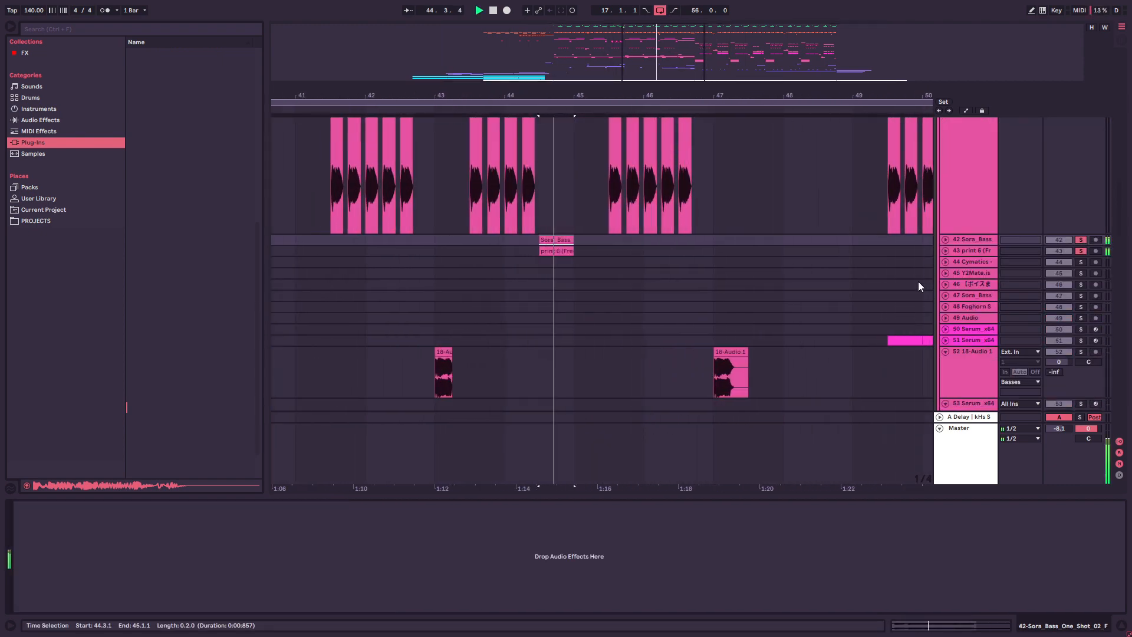
# Step: Stop playback, solo only Sora_Bass track 42, unfold it and play its clip from bar 44.3
pyautogui.press('space')
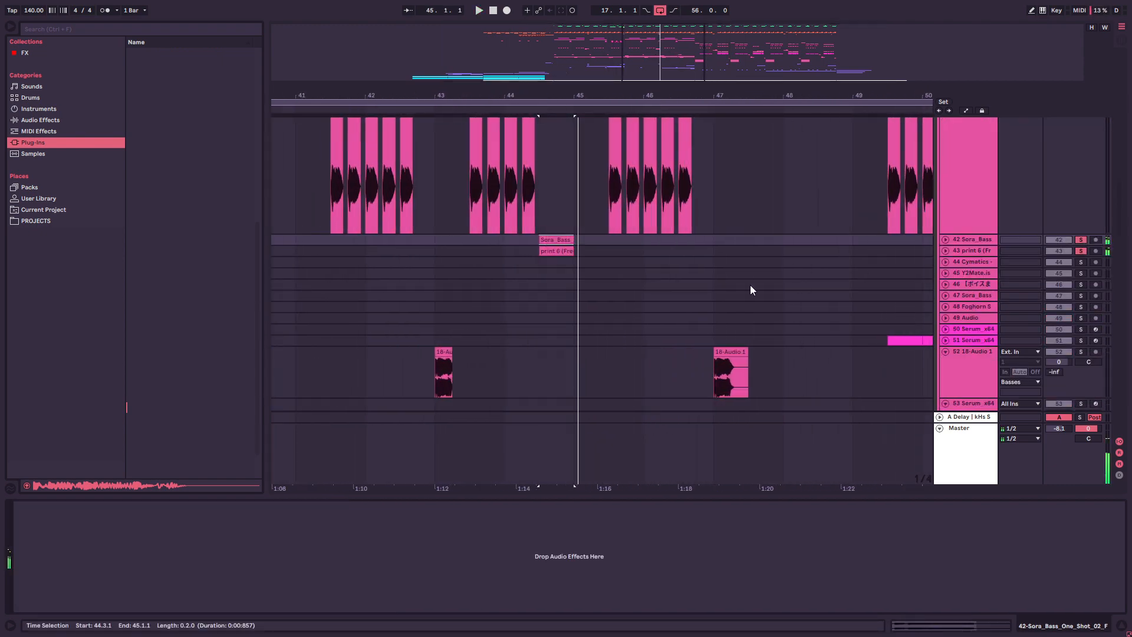
pyautogui.click(1080, 241)
pyautogui.click(947, 240)
pyautogui.press('space')
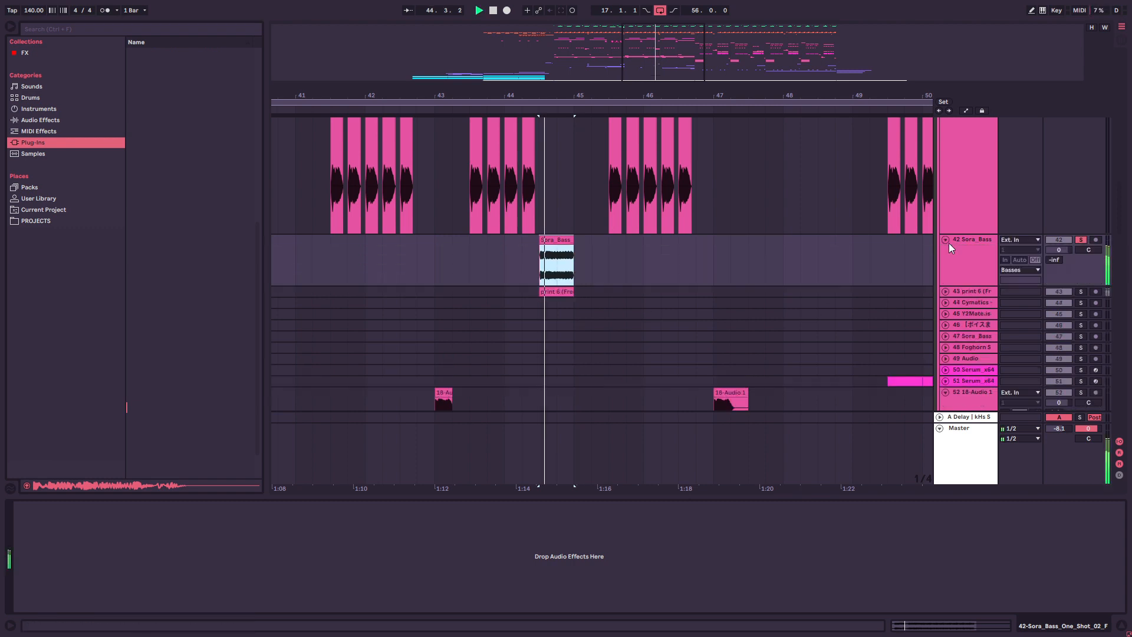
pyautogui.press('space')
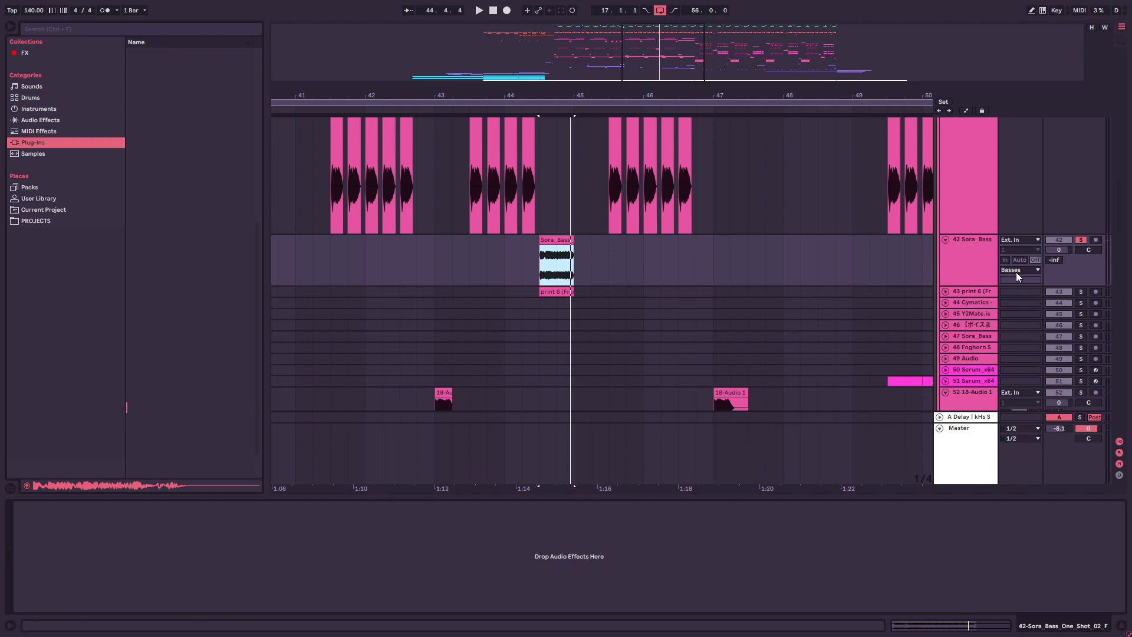
# Step: Add track 43 to the solo, unfold it and play both layers together from bar 44.3
pyautogui.click(1080, 291)
pyautogui.click(946, 291)
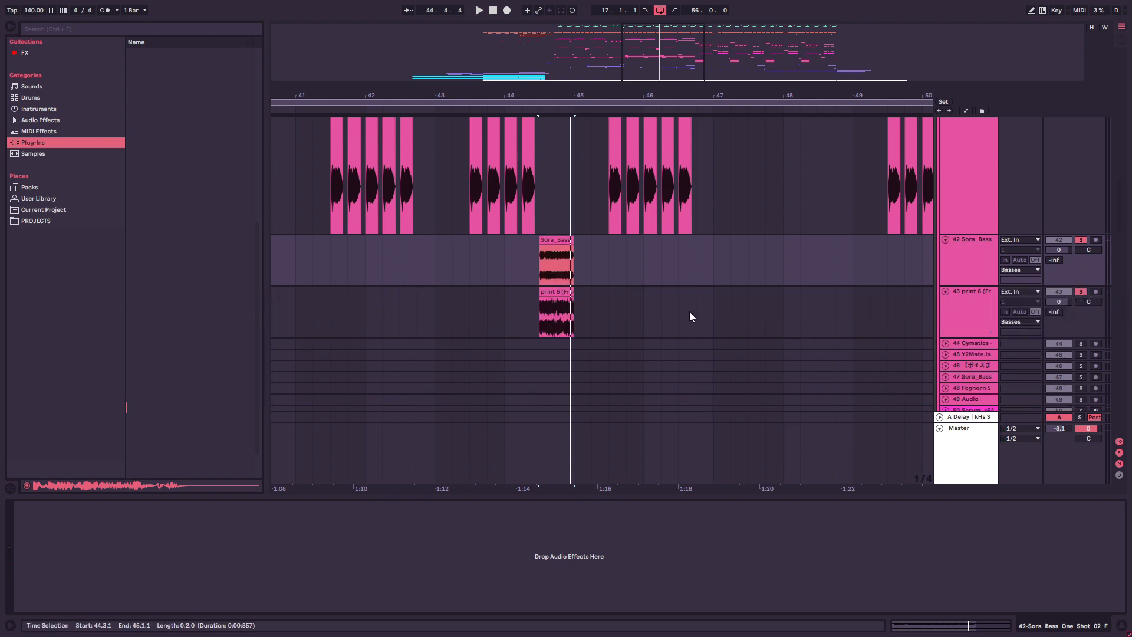
pyautogui.click(537, 319)
pyautogui.press('space')
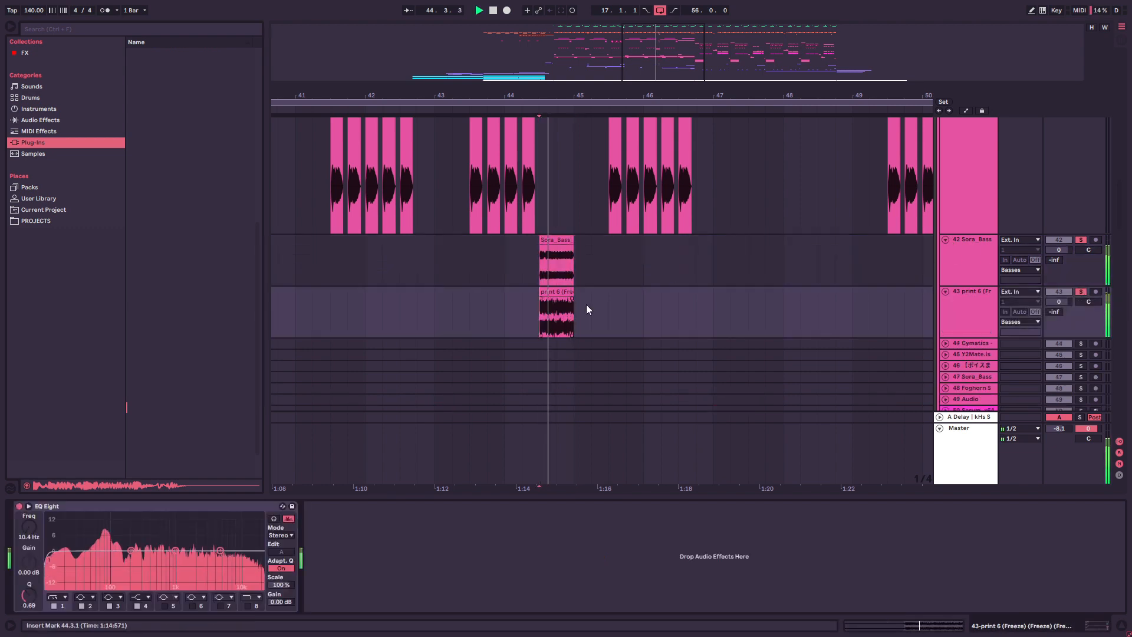
# Step: Unsolo tracks 42 and 43 and play the full mix from bar 44.2 until about bar 45
pyautogui.click(1081, 291)
pyautogui.click(1081, 239)
pyautogui.press('space')
pyautogui.click(526, 251)
pyautogui.press('space')
pyautogui.scroll(-10, 620, 253)
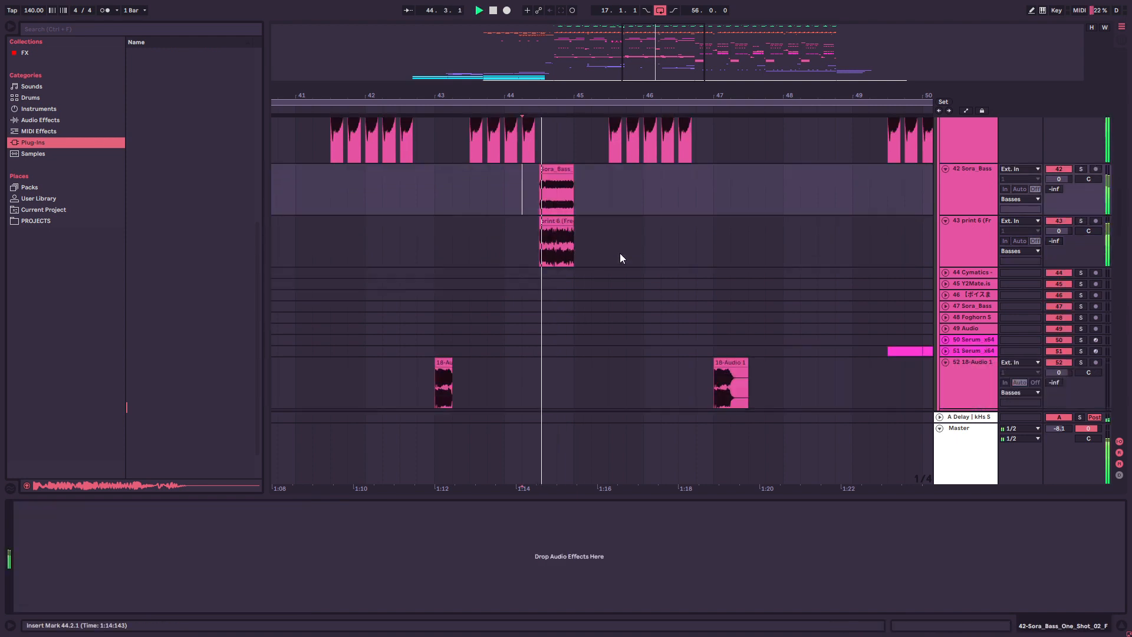
pyautogui.scroll(5, 628, 234)
pyautogui.press('space')
pyautogui.scroll(-5, 638, 210)
pyautogui.scroll(5, 597, 294)
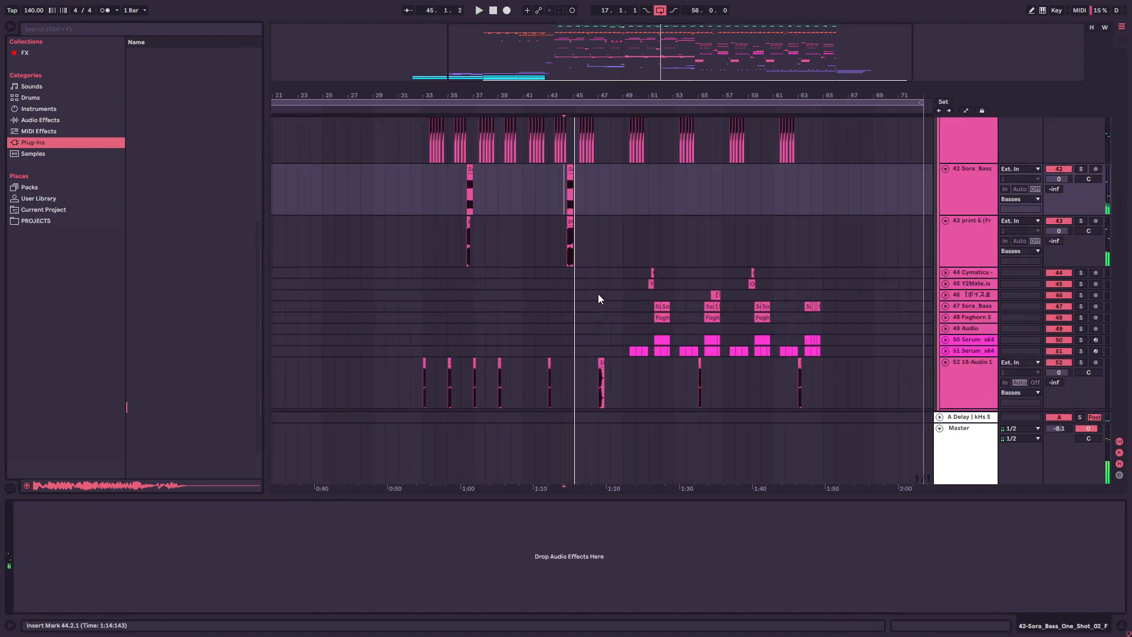
pyautogui.scroll(4, 588, 283)
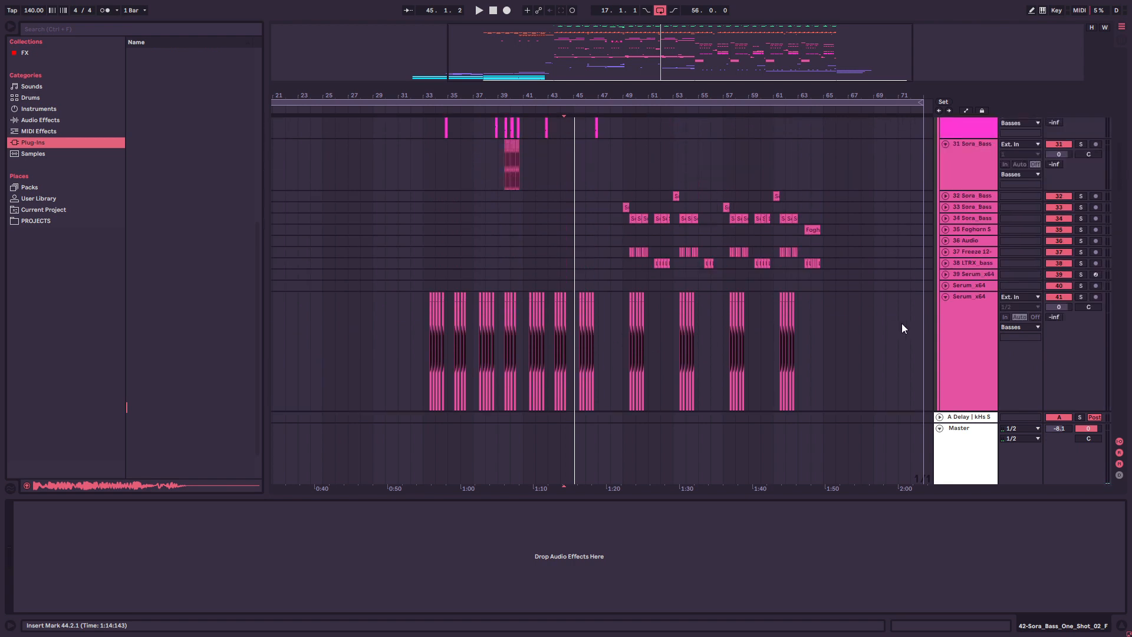
# Step: Fold the individual bass tracks and place the insert marker at bar 47 on the Basses group
pyautogui.keyDown('alt'); pyautogui.click(945, 296); pyautogui.keyUp('alt')
pyautogui.scroll(4, 578, 281)
pyautogui.moveTo(598, 302); pyautogui.dragTo(593, 302)
pyautogui.moveTo(579, 95); pyautogui.dragTo(657, 259)
pyautogui.click(723, 235)
pyautogui.moveTo(638, 96); pyautogui.dragTo(682, 90)
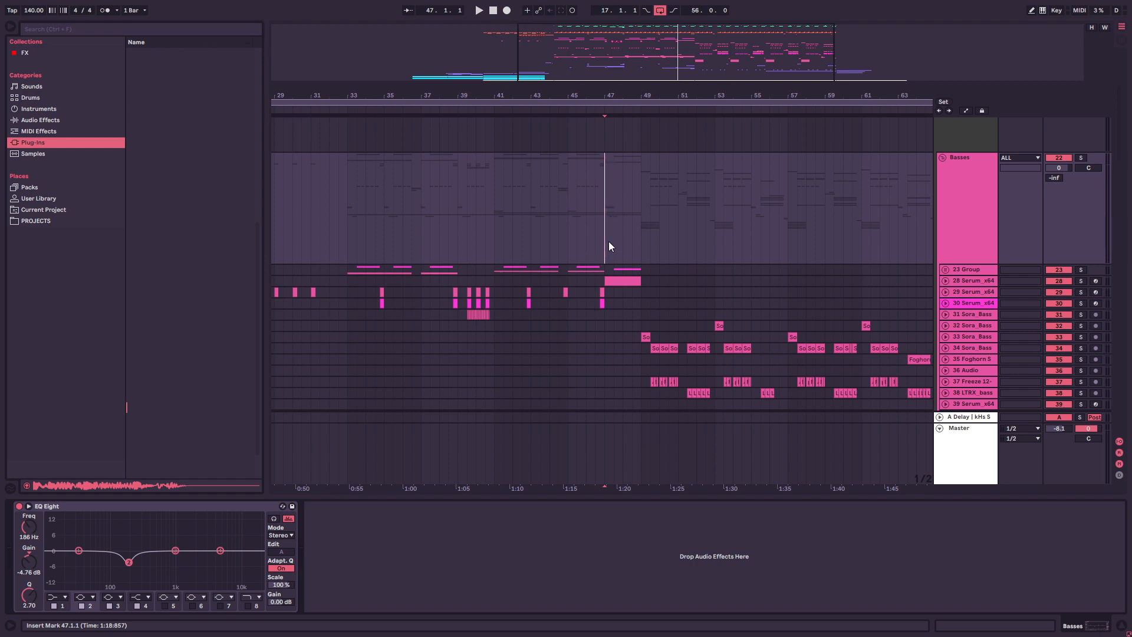
pyautogui.scroll(4, 609, 242)
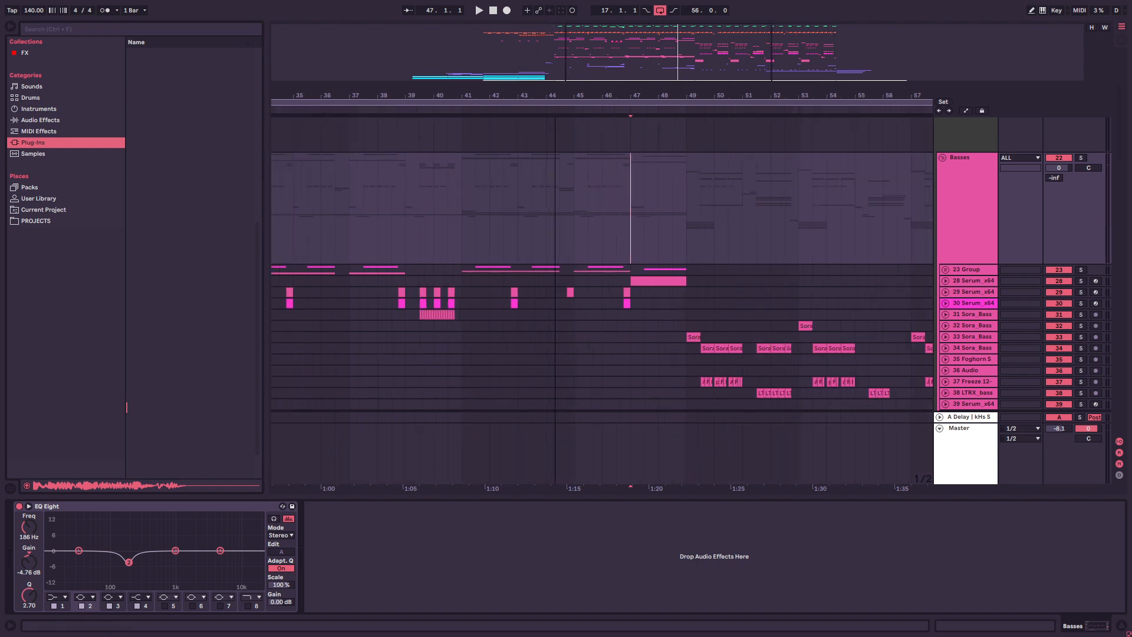
# Step: Unfold group 23, solo Serum_x64 track 28 and place the insert marker at bar 47.3 in its clip
pyautogui.click(946, 270)
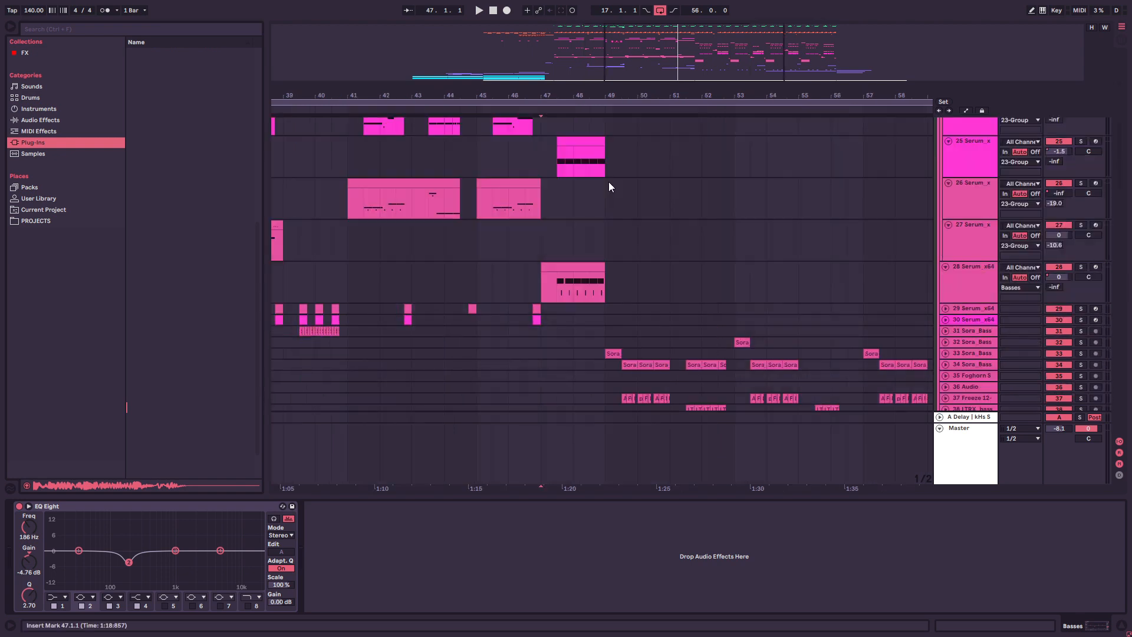
pyautogui.scroll(2, 580, 221)
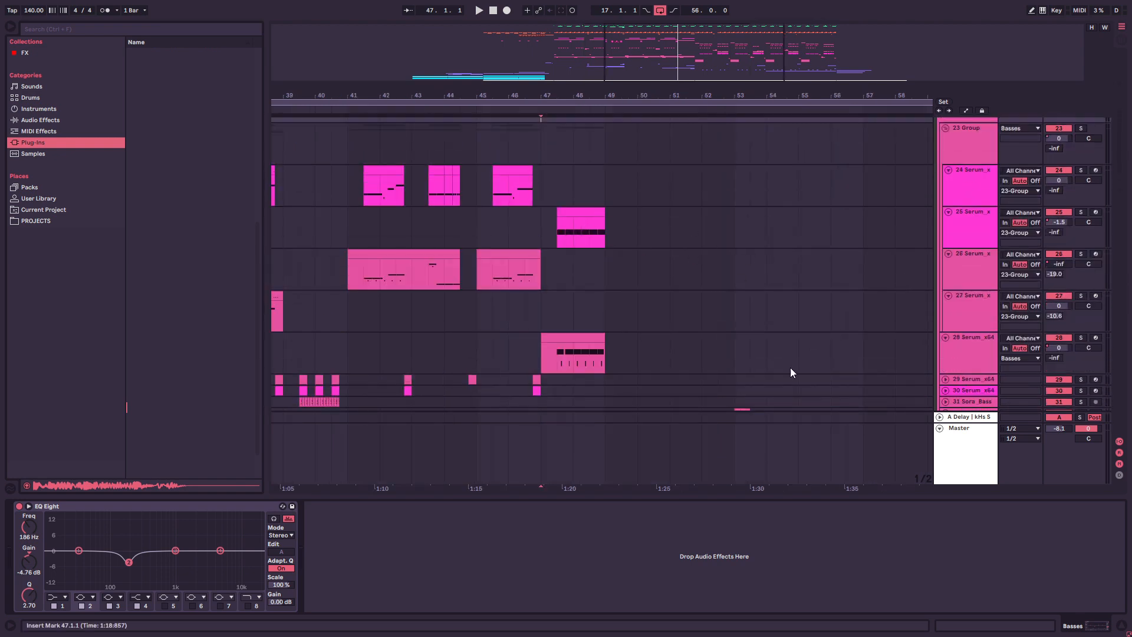
pyautogui.click(596, 318)
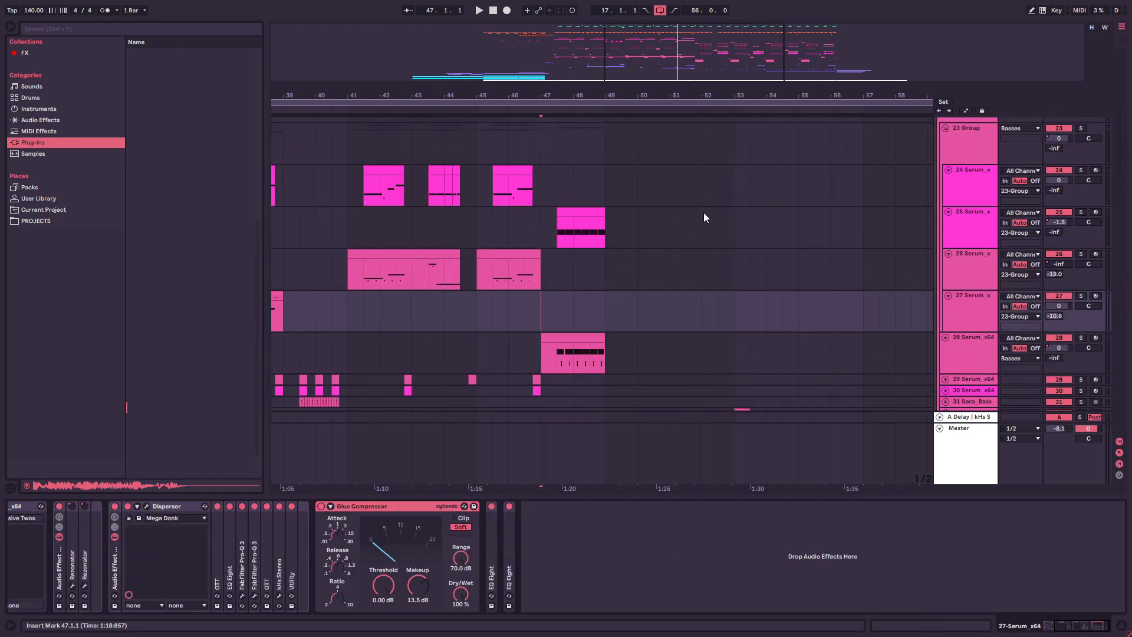
pyautogui.scroll(5, 702, 212)
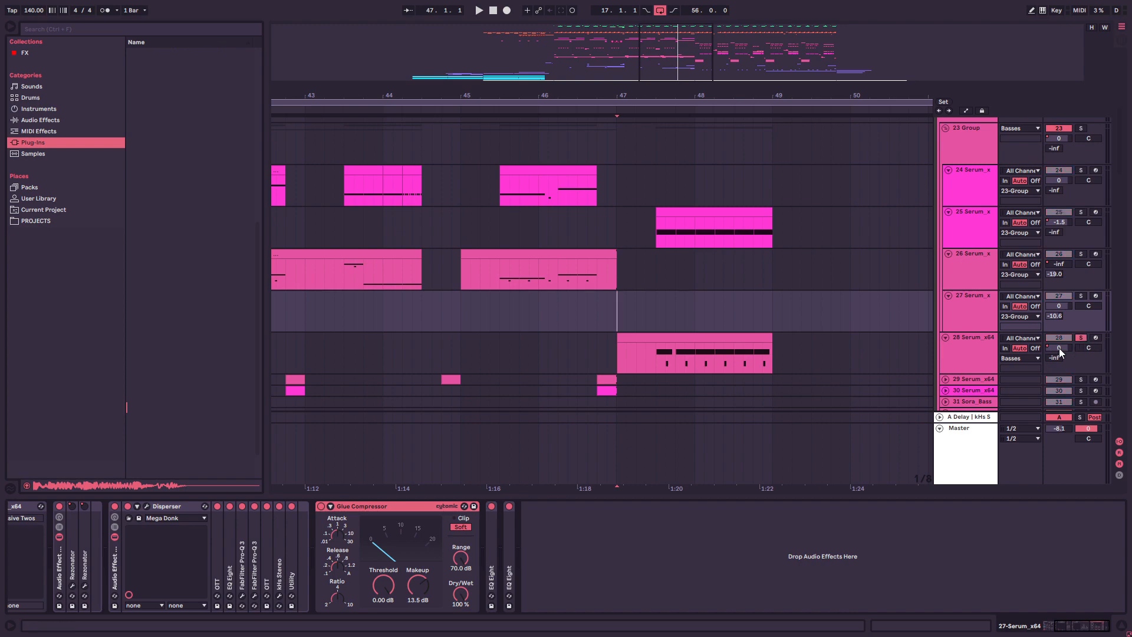
pyautogui.scroll(-2, 662, 270)
pyautogui.click(663, 270)
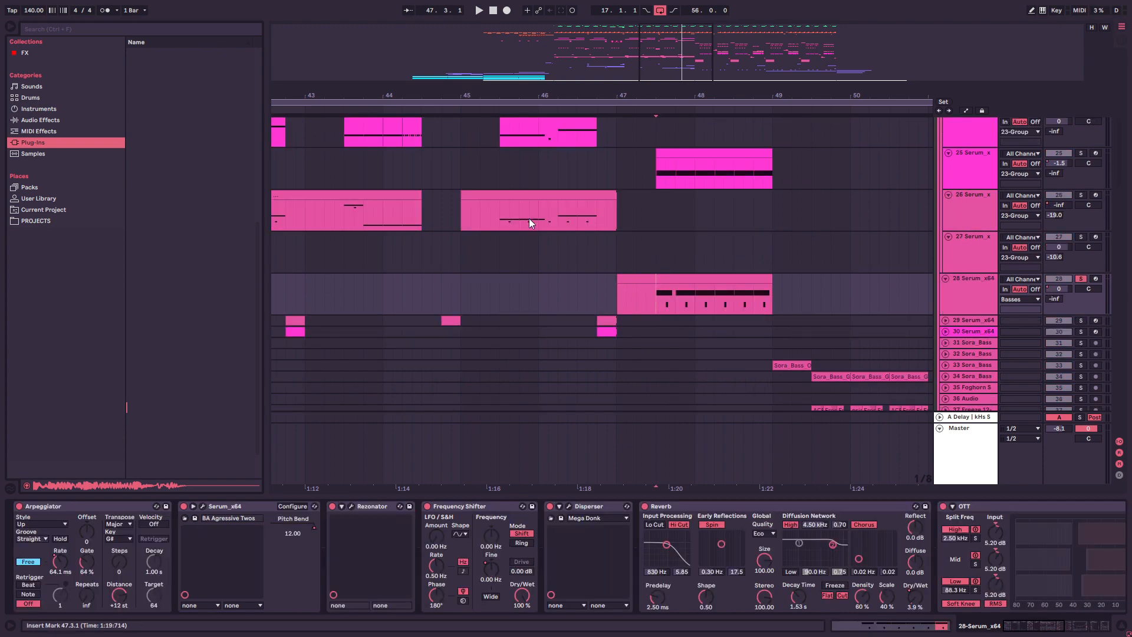
# Step: Examine the device chain of Serum track 26 at bar 45.3
pyautogui.click(502, 218)
pyautogui.scroll(-4, 712, 136)
pyautogui.scroll(3, 489, 323)
pyautogui.scroll(-2, 489, 323)
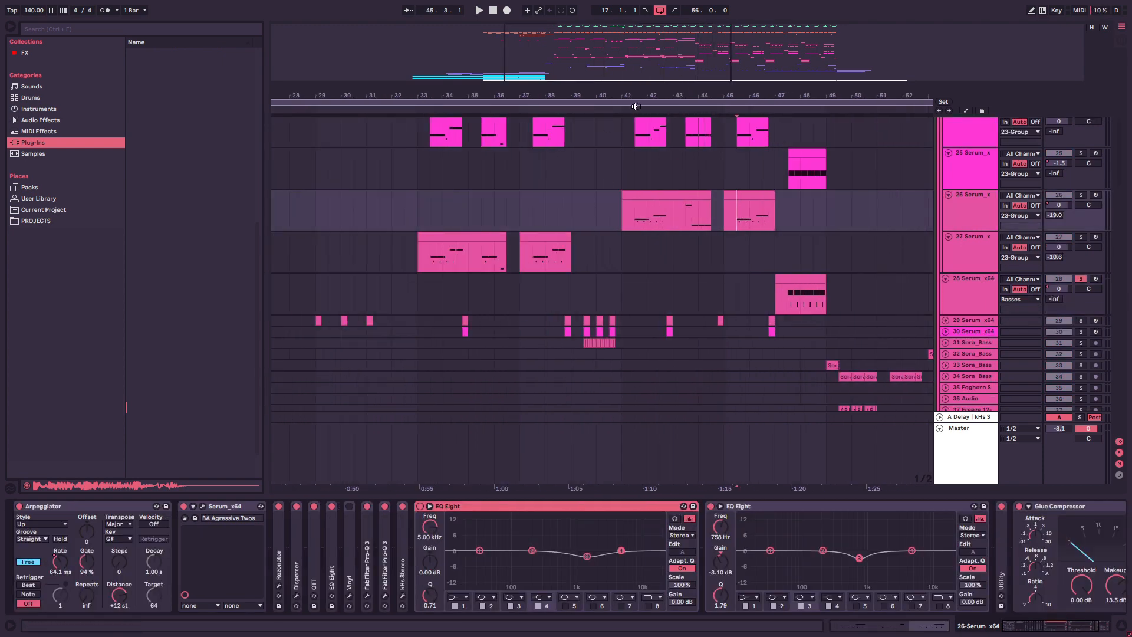
pyautogui.scroll(4, 629, 335)
# Step: Inspect the Frequency Shifter on track 28 and play the soloed clip from bar 47.3
pyautogui.click(632, 291)
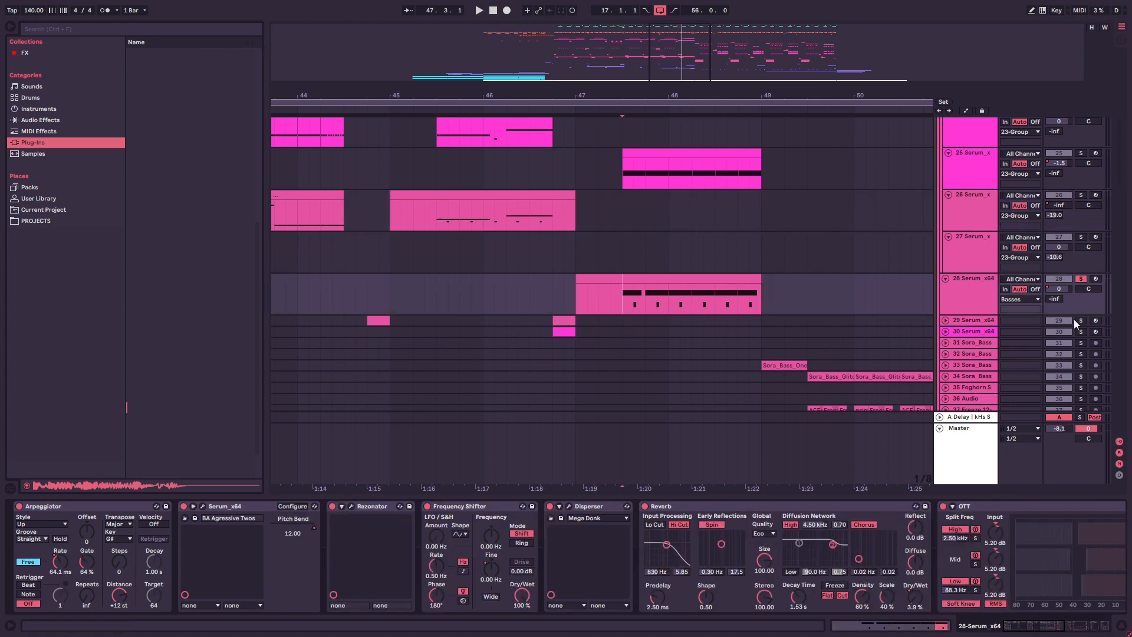
pyautogui.click(490, 506)
pyautogui.click(624, 292)
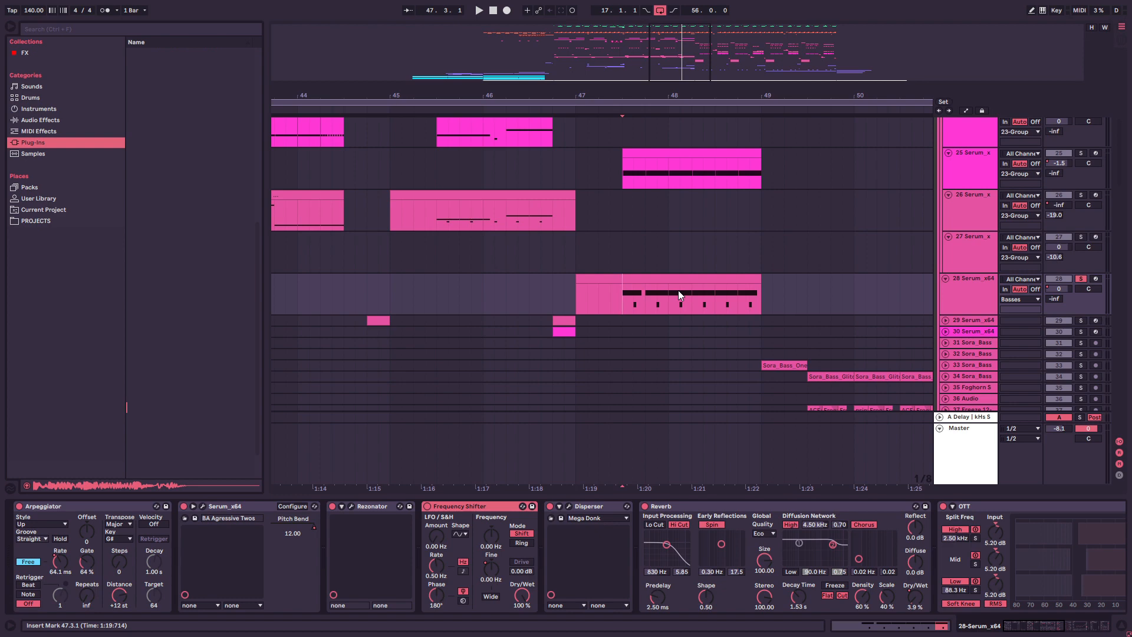
pyautogui.press('space')
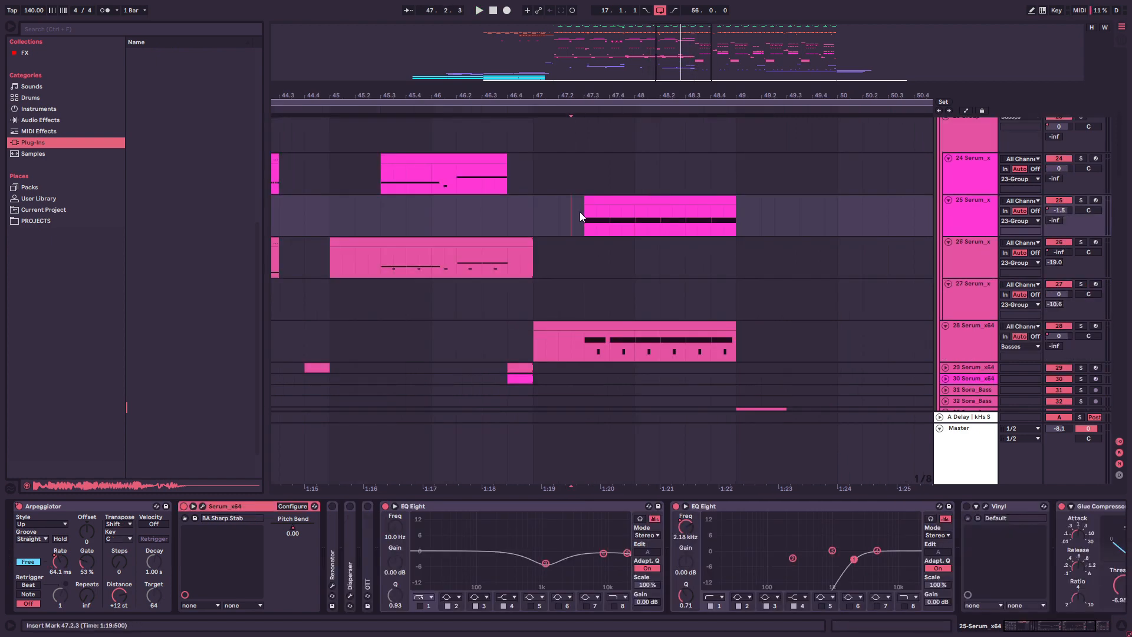
# Step: Check track 25's Serum Pitch Bend and effects at the clip start, bar 47.3, and just before it at 47.2.4
pyautogui.click(583, 212)
pyautogui.moveTo(676, 101); pyautogui.dragTo(573, 130)
pyautogui.moveTo(431, 213); pyautogui.dragTo(425, 212)
pyautogui.click(426, 213)
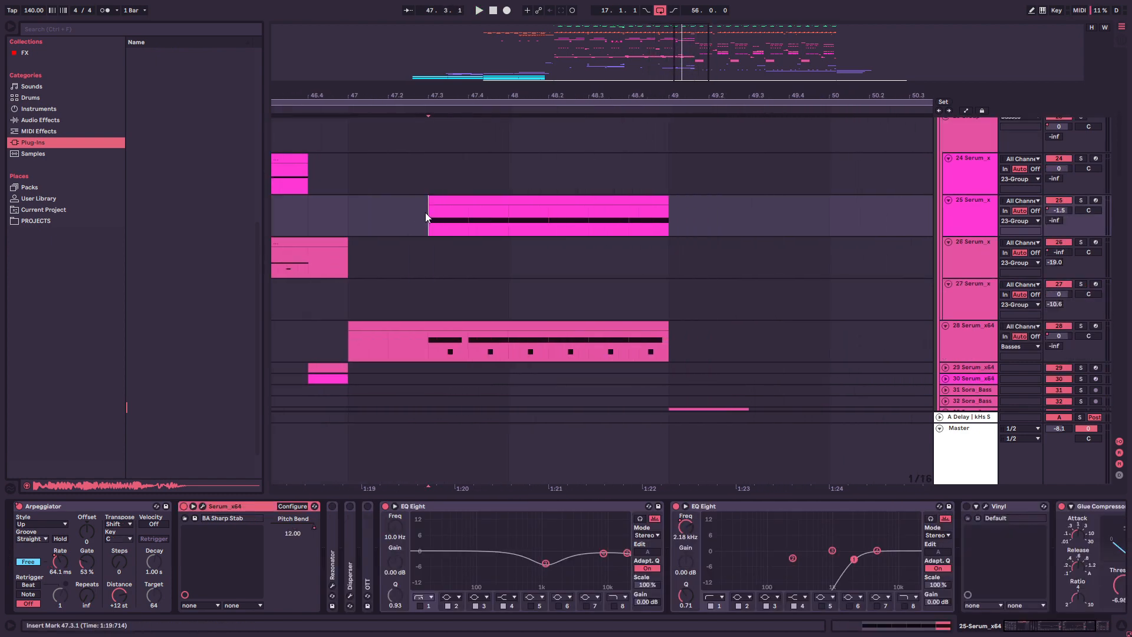
pyautogui.click(419, 220)
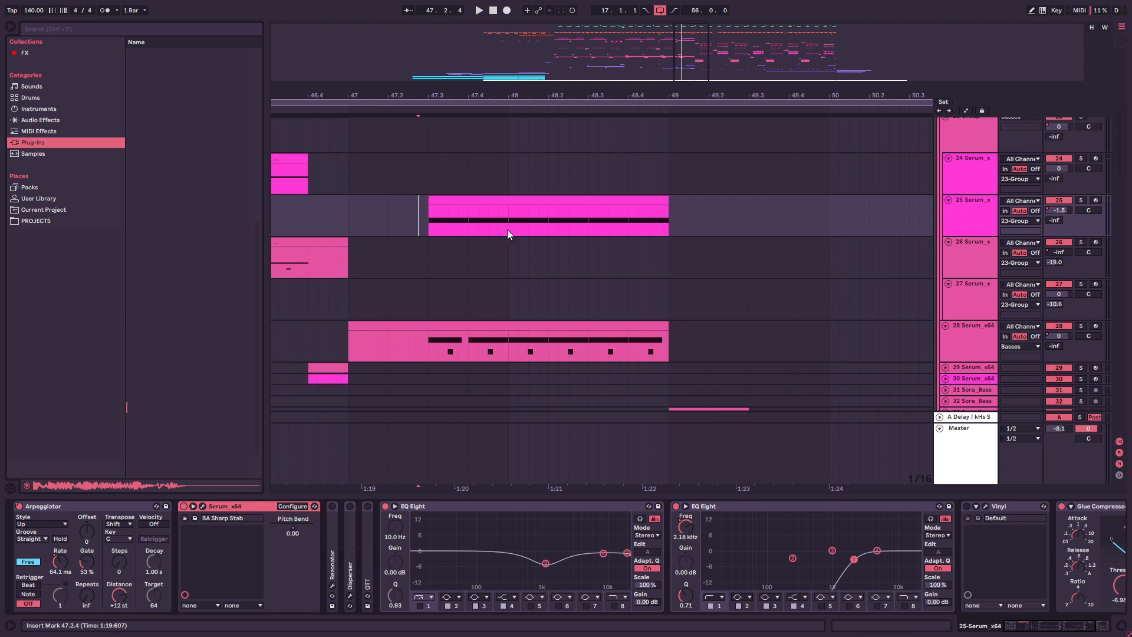
# Step: Play track 25's clip from bar 47.3, soloing the track during playback
pyautogui.scroll(4, 849, 286)
pyautogui.scroll(-3, 849, 286)
pyautogui.moveTo(439, 226); pyautogui.dragTo(429, 227)
pyautogui.press('space')
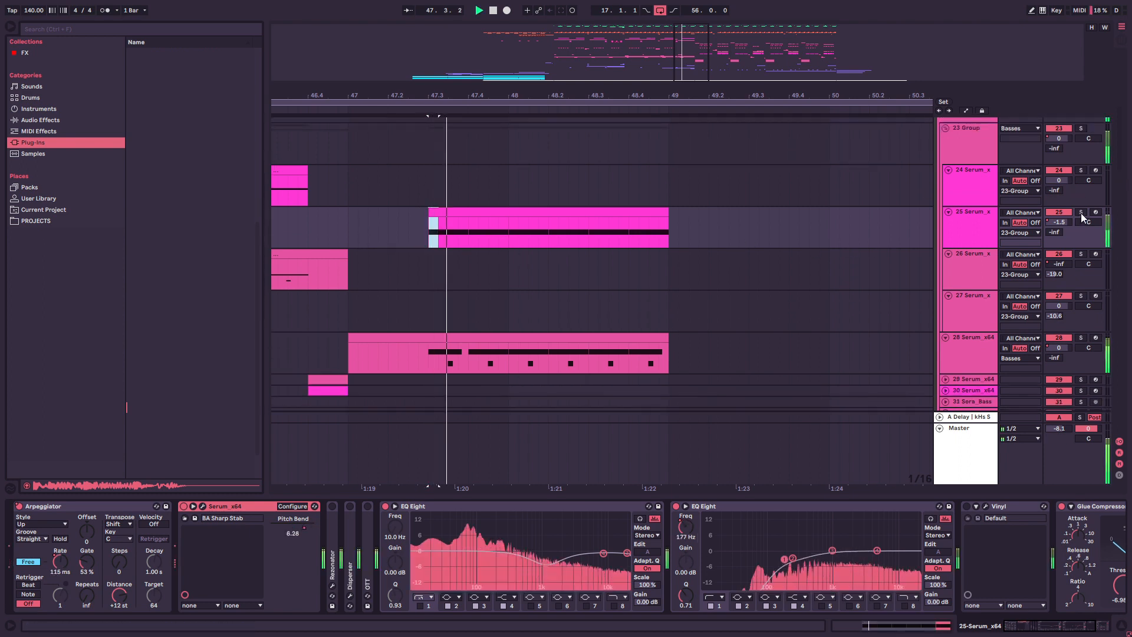
pyautogui.click(1081, 213)
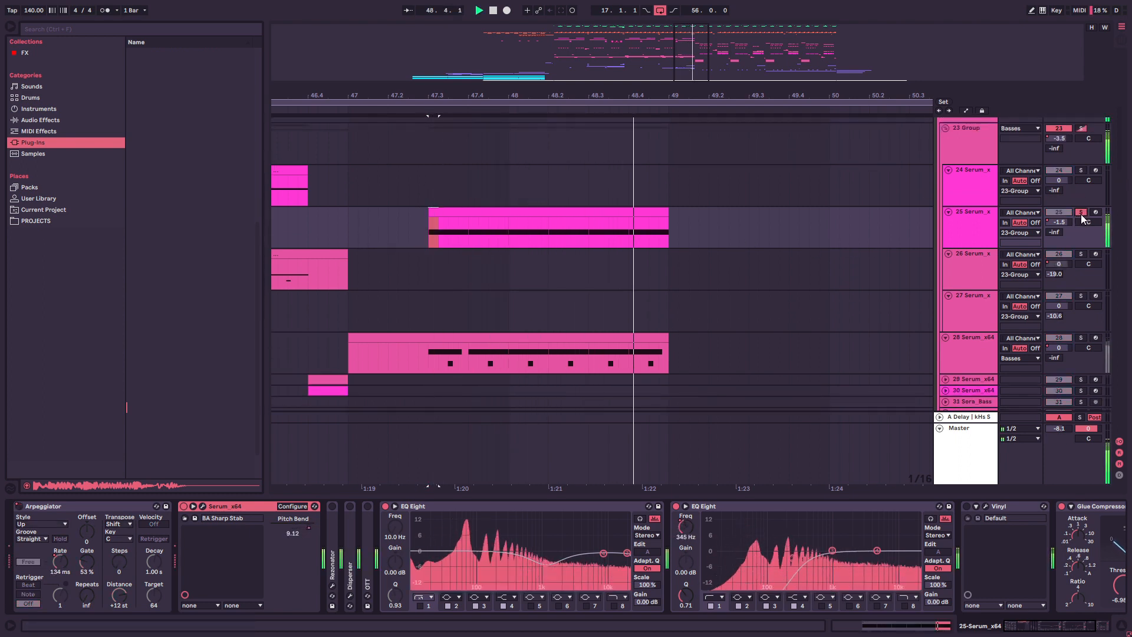
pyautogui.press('space')
# Step: Unsolo track 25 and play the full mix from bar 47.2 until just past bar 49
pyautogui.click(1080, 213)
pyautogui.scroll(-2, 825, 215)
pyautogui.scroll(-3, 572, 165)
pyautogui.scroll(3, 519, 206)
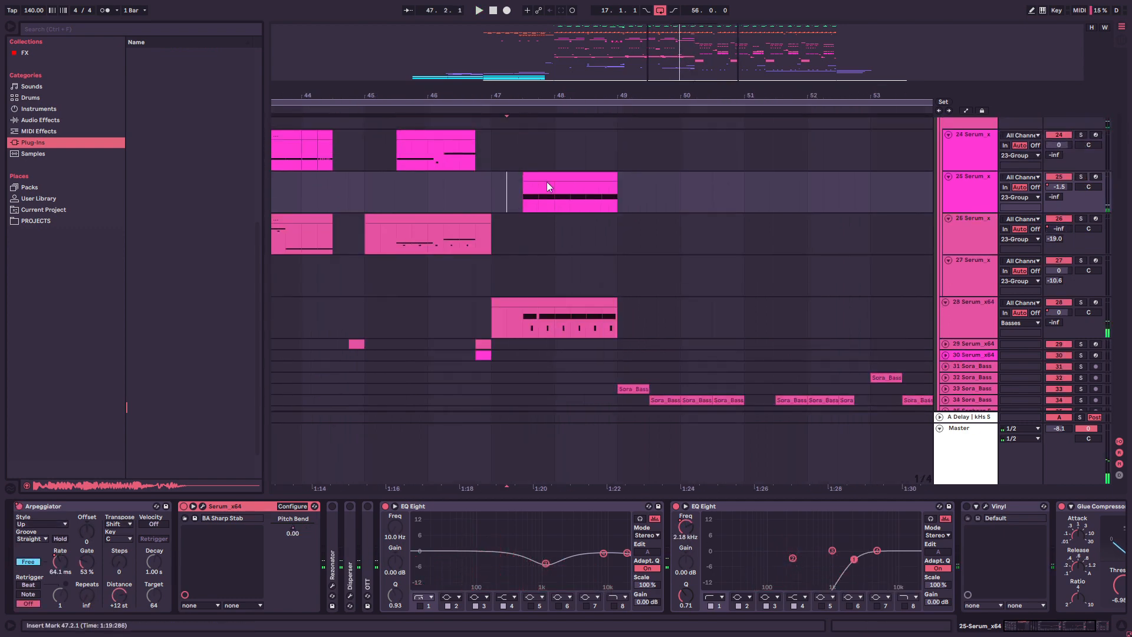
pyautogui.press('Left')
pyautogui.press('space')
pyautogui.scroll(-4, 613, 204)
pyautogui.scroll(-12, 622, 209)
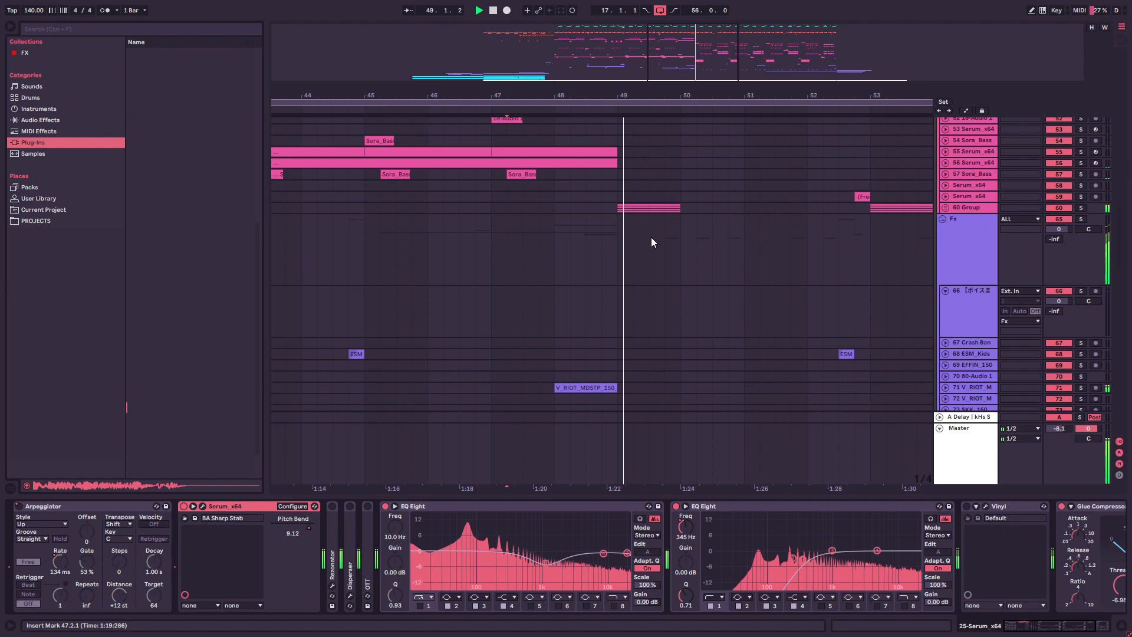
pyautogui.press('space')
# Step: Fold the Basses group and place the insert marker on it at bar 49.1
pyautogui.click(601, 262)
pyautogui.scroll(-3, 594, 266)
pyautogui.click(620, 279)
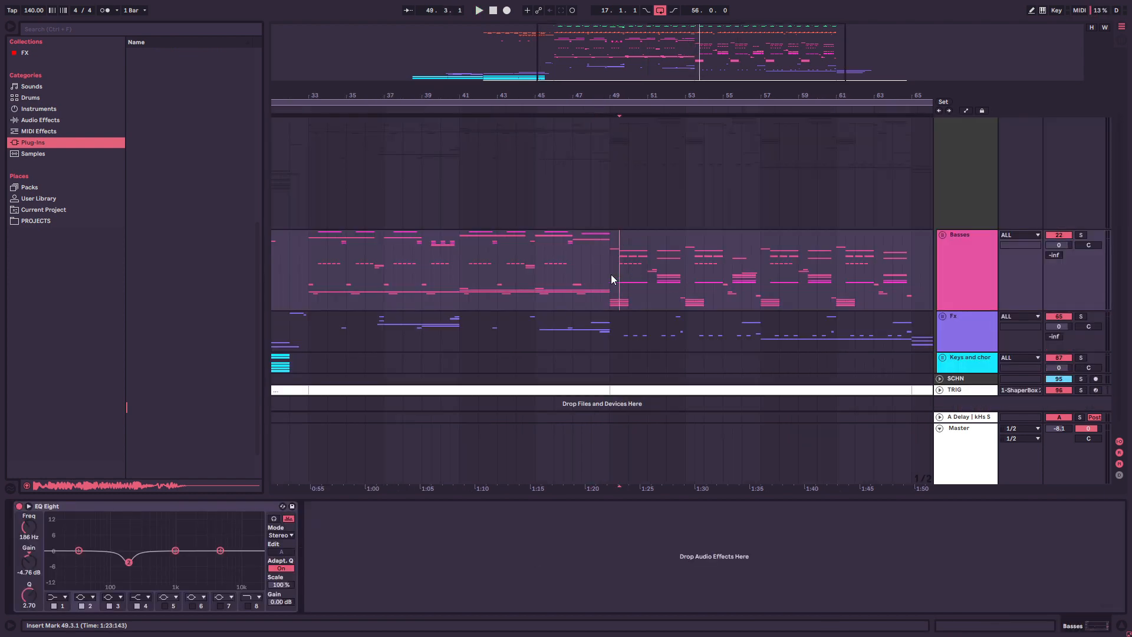
pyautogui.moveTo(612, 276); pyautogui.dragTo(309, 288)
pyautogui.click(338, 277)
pyautogui.click(309, 259)
pyautogui.moveTo(564, 96); pyautogui.dragTo(451, 98)
pyautogui.click(510, 271)
pyautogui.click(504, 247)
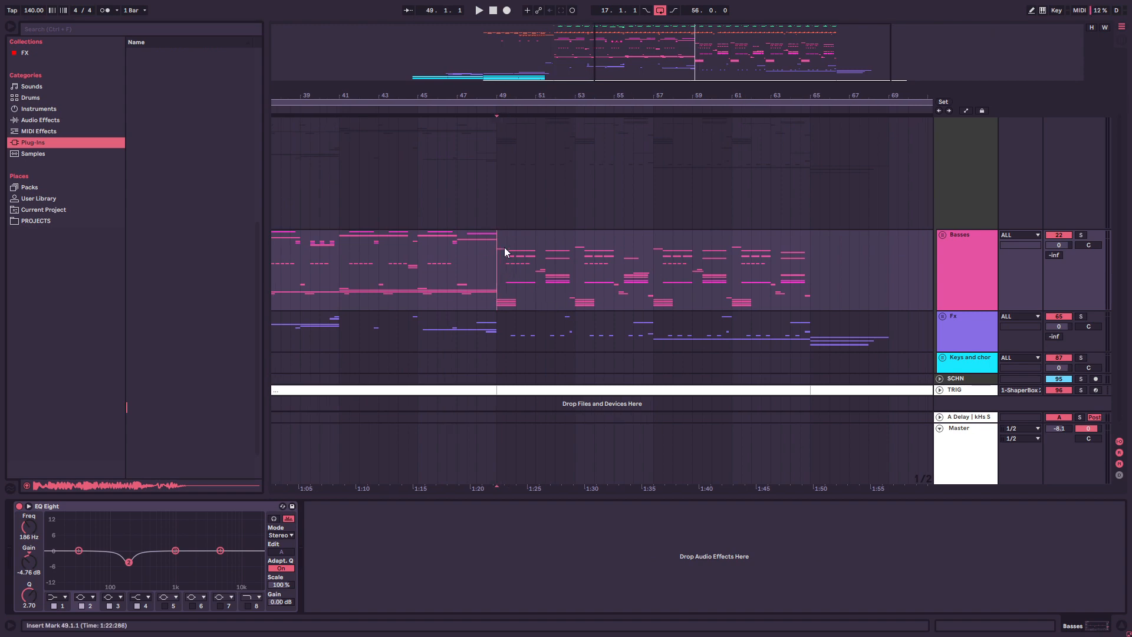
# Step: Unfold the Basses group and its nested group 60 to show the ASTRO layers 61 to 64
pyautogui.click(942, 234)
pyautogui.scroll(-4, 804, 239)
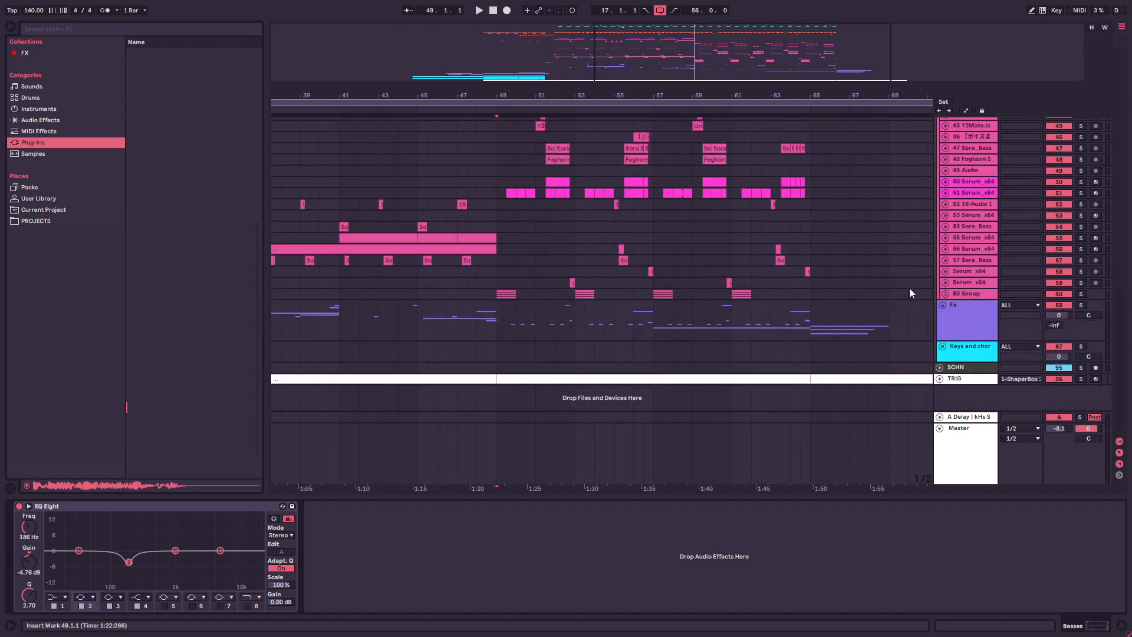
pyautogui.click(945, 293)
pyautogui.scroll(-4, 677, 262)
pyautogui.scroll(2, 761, 224)
pyautogui.scroll(2, 825, 201)
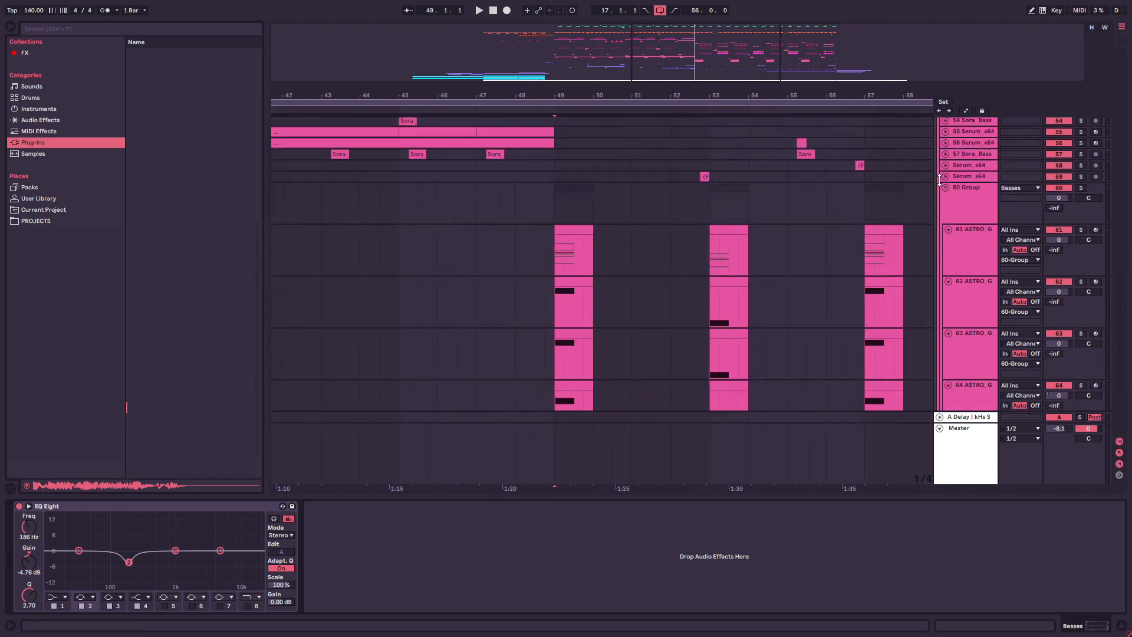
# Step: Solo group 60 and play its layers together from bar 49
pyautogui.click(1081, 188)
pyautogui.press('space')
pyautogui.scroll(-3, 890, 229)
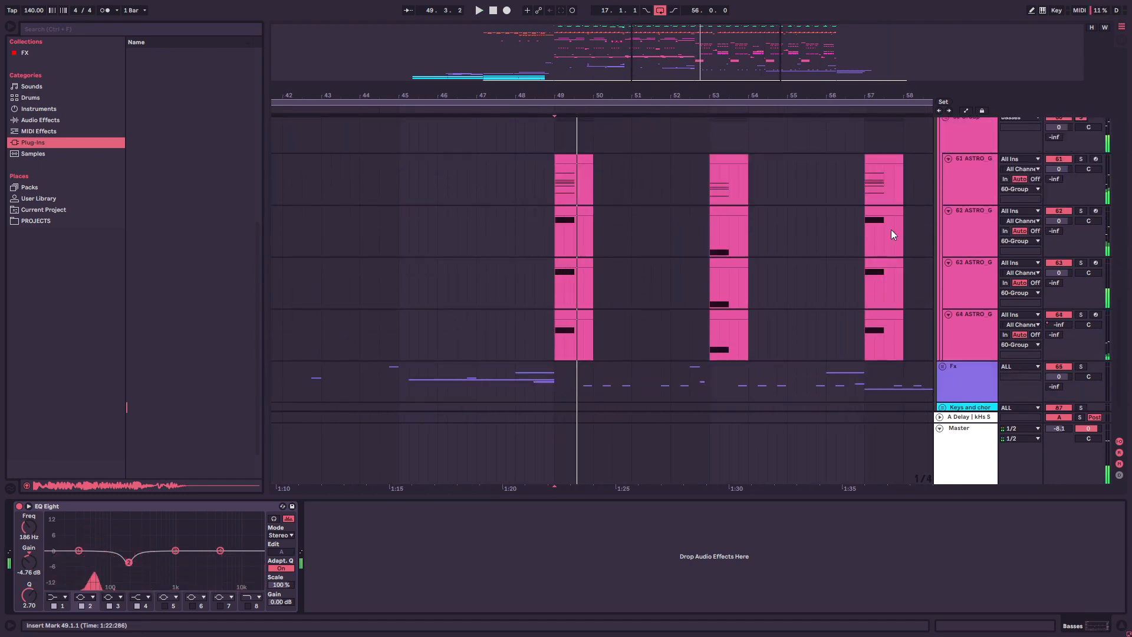
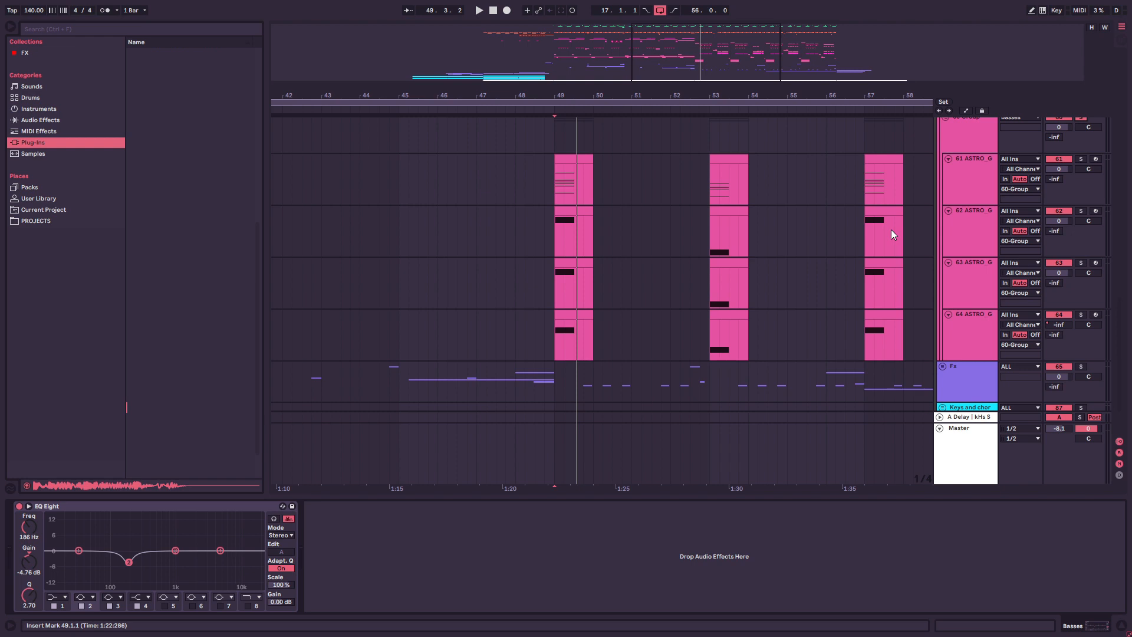
# Step: Select track 61's clip at bar 49 and play tracks 61 and 62 soloed one after the other
pyautogui.click(569, 188)
pyautogui.click(1080, 159)
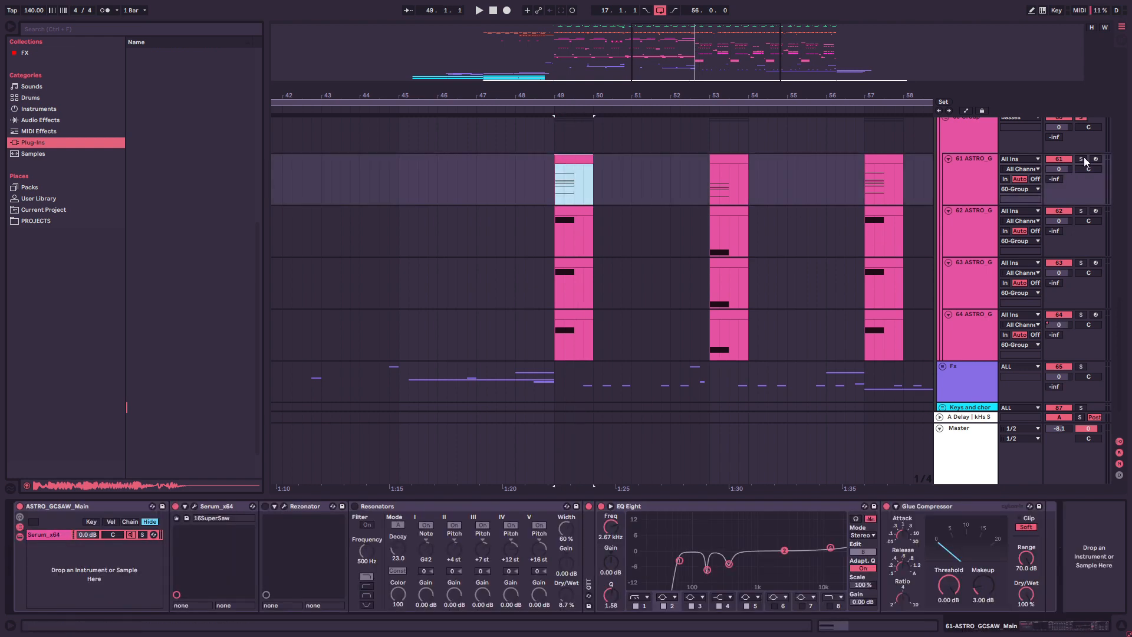
pyautogui.press('space')
pyautogui.click(1080, 210)
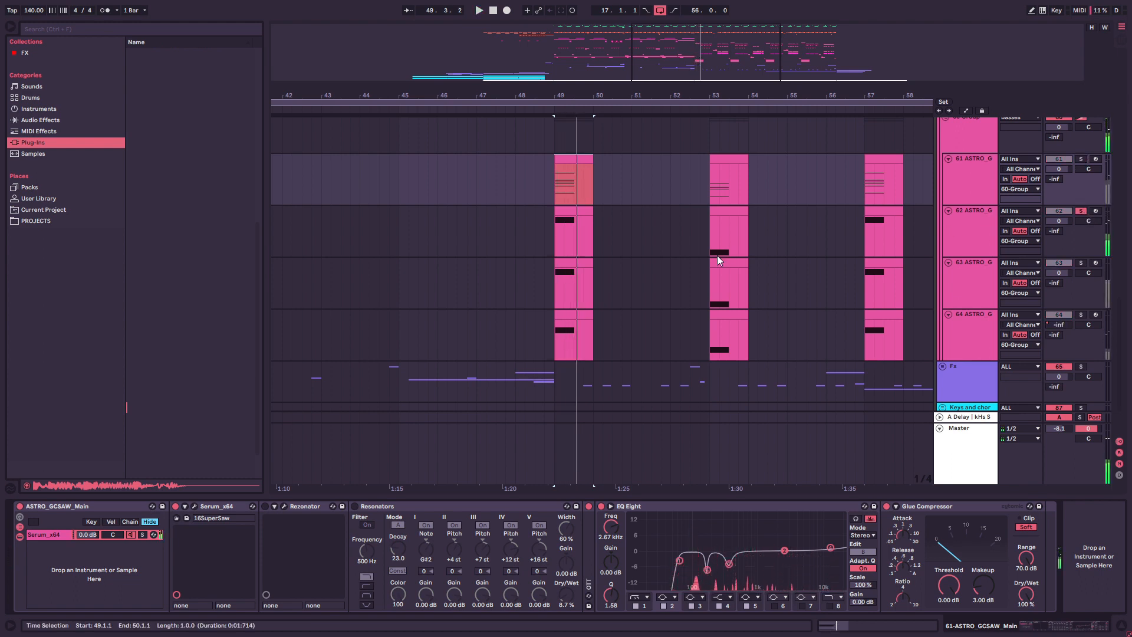
# Step: Select track 62's clip at bar 49 to show its devices, and audition tracks 63 and 64 soloed in turn
pyautogui.click(573, 236)
pyautogui.click(1080, 263)
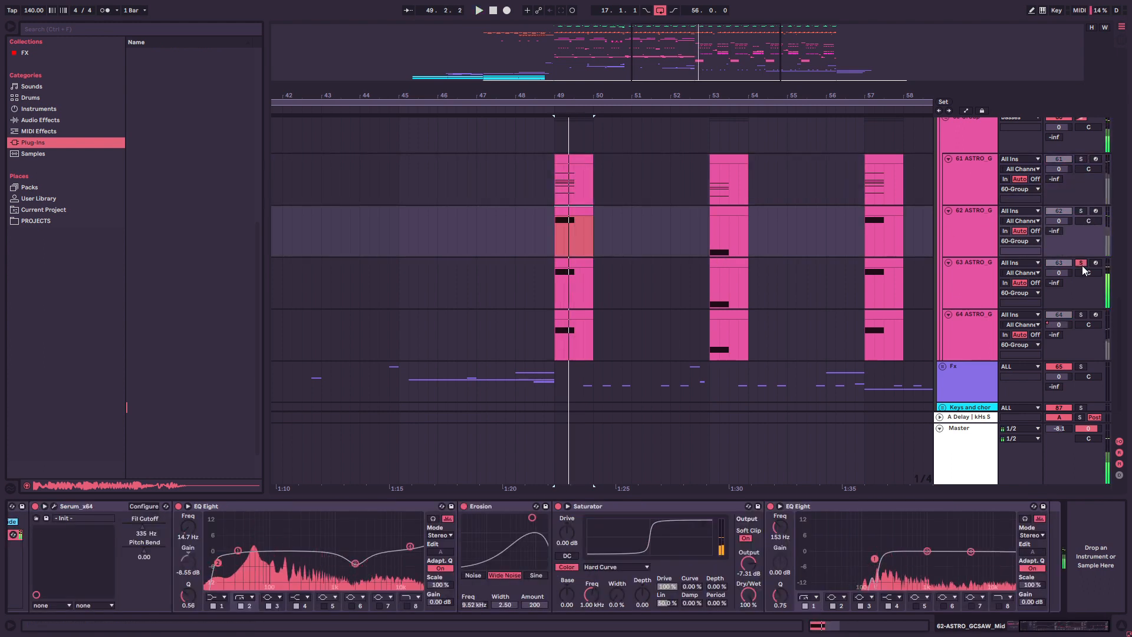
pyautogui.click(1081, 315)
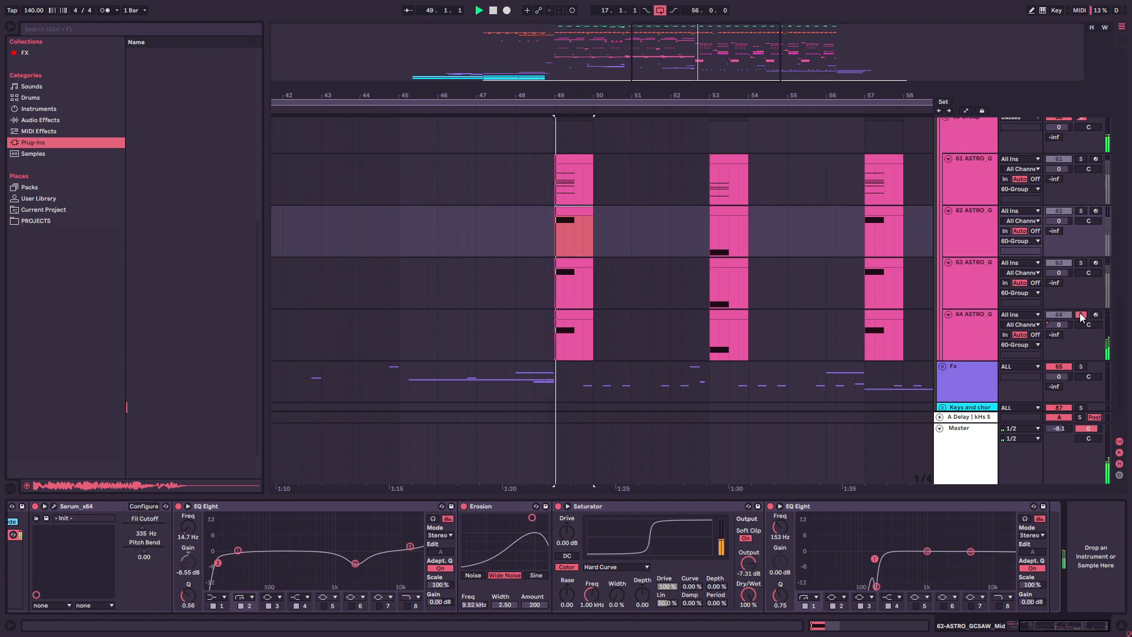
# Step: Select the ASTRO clips of tracks 61 to 64 at bar 49 and solo group 60 instead of track 64
pyautogui.click(573, 342)
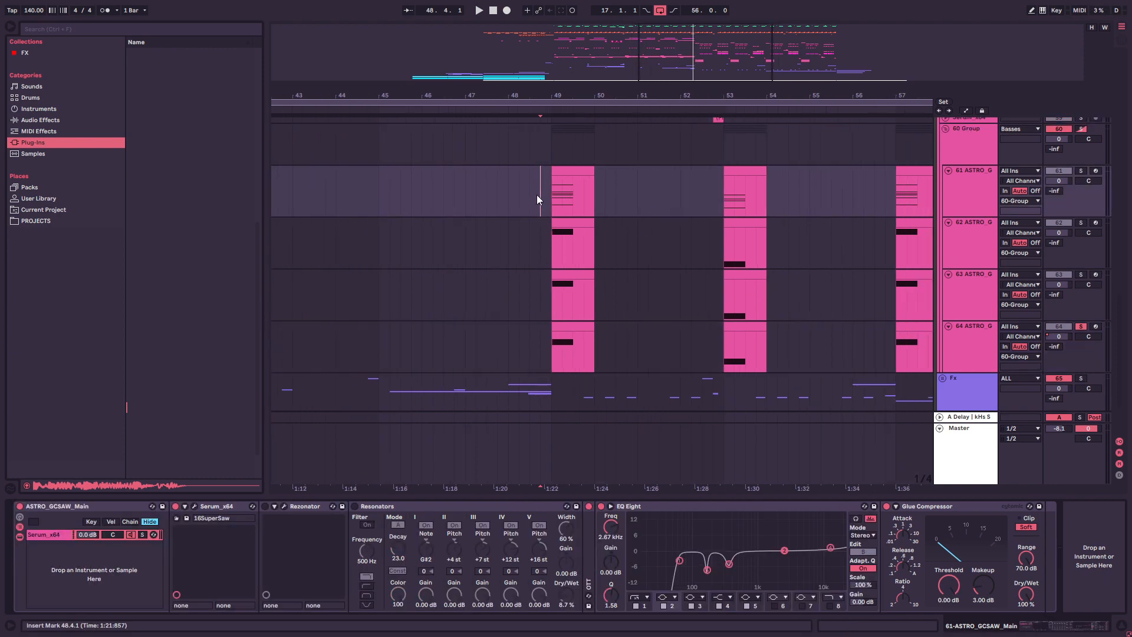
pyautogui.moveTo(538, 196); pyautogui.dragTo(603, 327)
pyautogui.click(603, 333)
pyautogui.click(555, 200)
pyautogui.scroll(1, 819, 274)
pyautogui.click(1081, 176)
pyautogui.click(945, 176)
pyautogui.click(945, 176)
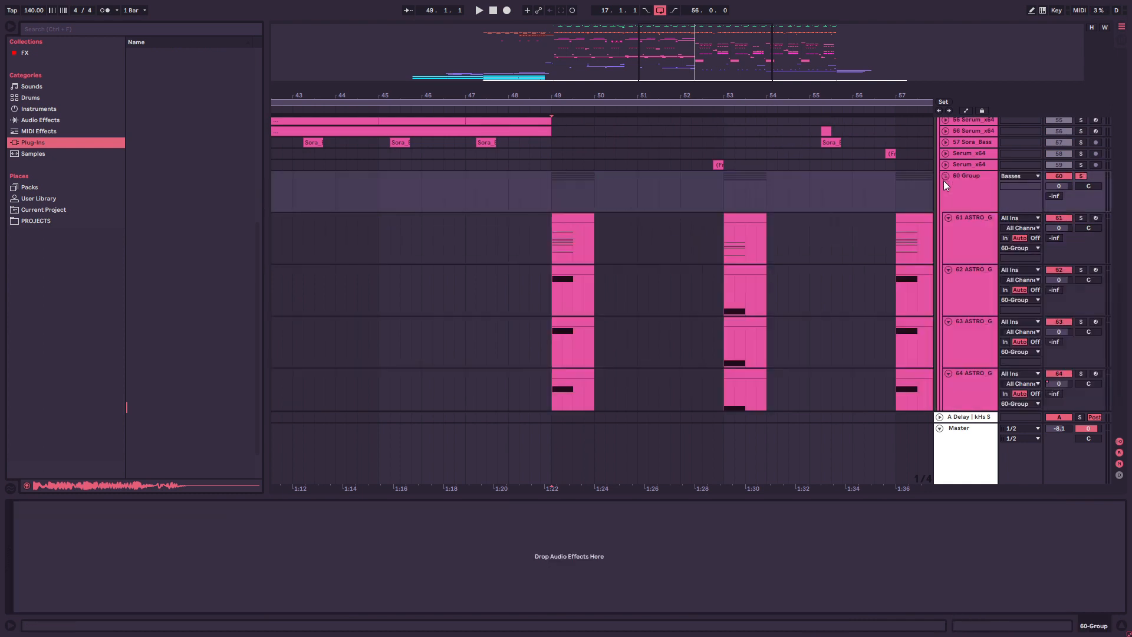
# Step: Play the soloed group 60 layers from the start of track 61's clip at bar 49
pyautogui.click(552, 243)
pyautogui.scroll(-3, 519, 253)
pyautogui.scroll(4, 516, 265)
pyautogui.scroll(-1, 542, 344)
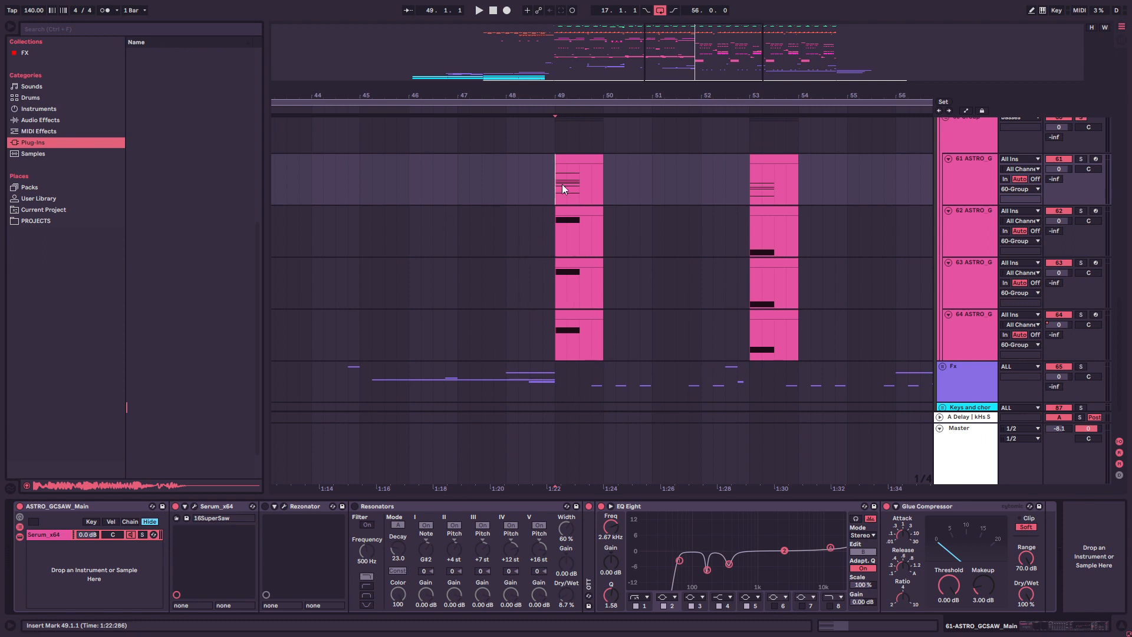
pyautogui.press('space')
pyautogui.scroll(2, 865, 220)
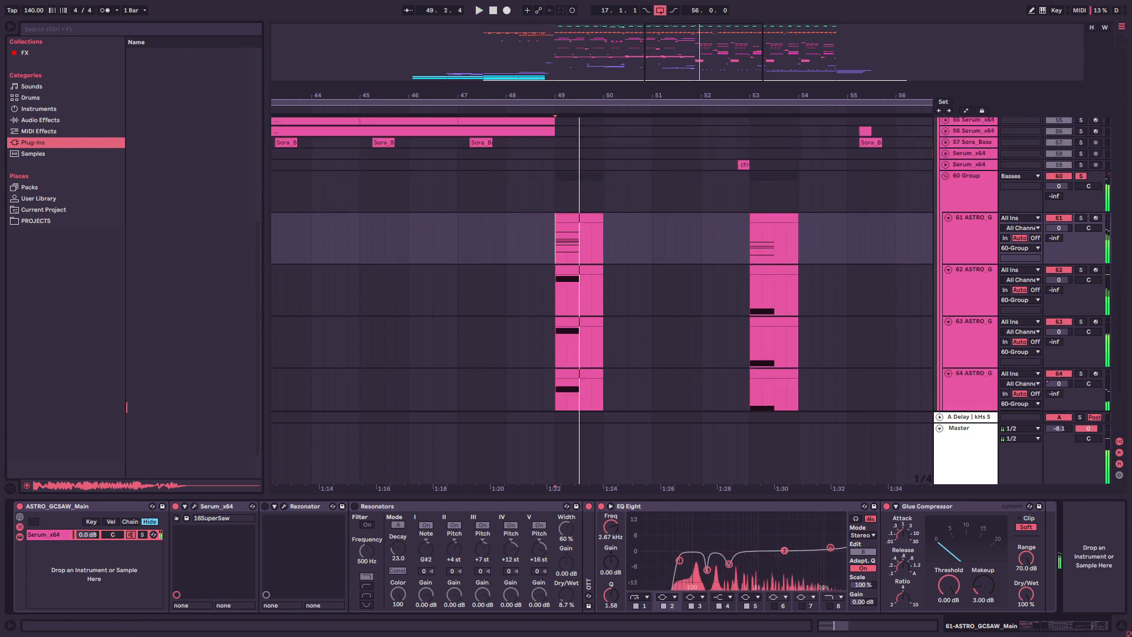
# Step: Unfold and solo track 33 Sora_Bass, and select its one-shot clip at bar 49
pyautogui.scroll(10, 1123, 226)
pyautogui.moveTo(1122, 223); pyautogui.dragTo(1122, 188)
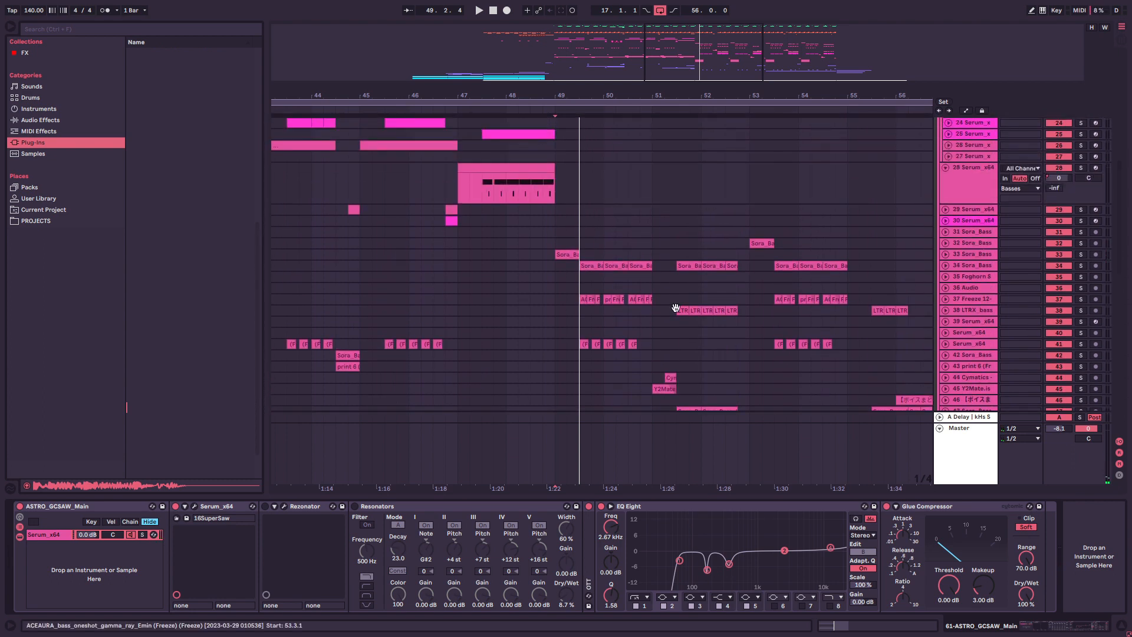
pyautogui.click(571, 255)
pyautogui.click(946, 254)
pyautogui.click(1081, 255)
pyautogui.click(694, 293)
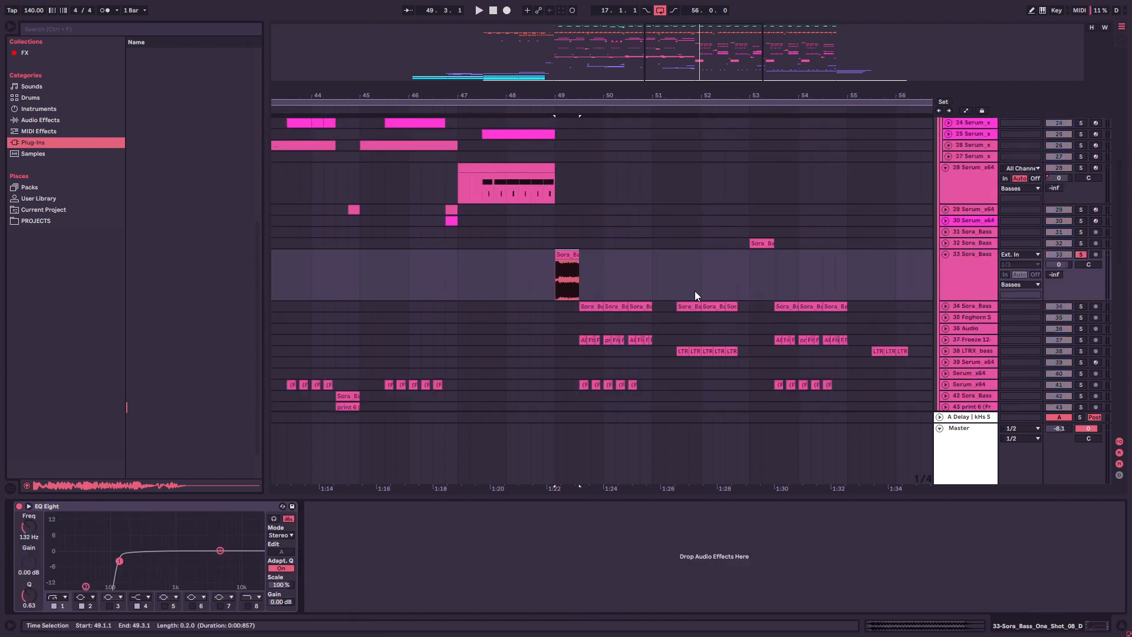
pyautogui.click(561, 285)
pyautogui.scroll(4, 675, 231)
pyautogui.hscroll(-3, 689, 244)
# Step: Audition track 33's soloed one-shot clip from bar 49
pyautogui.click(628, 256)
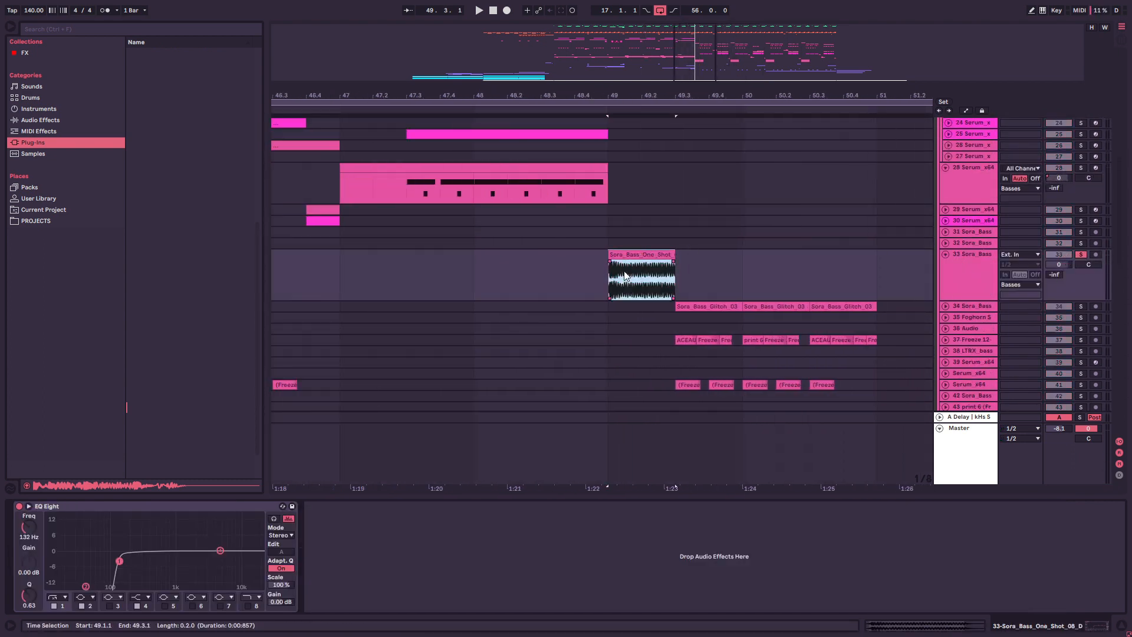
pyautogui.click(622, 274)
pyautogui.click(617, 256)
pyautogui.click(607, 273)
pyautogui.press('space')
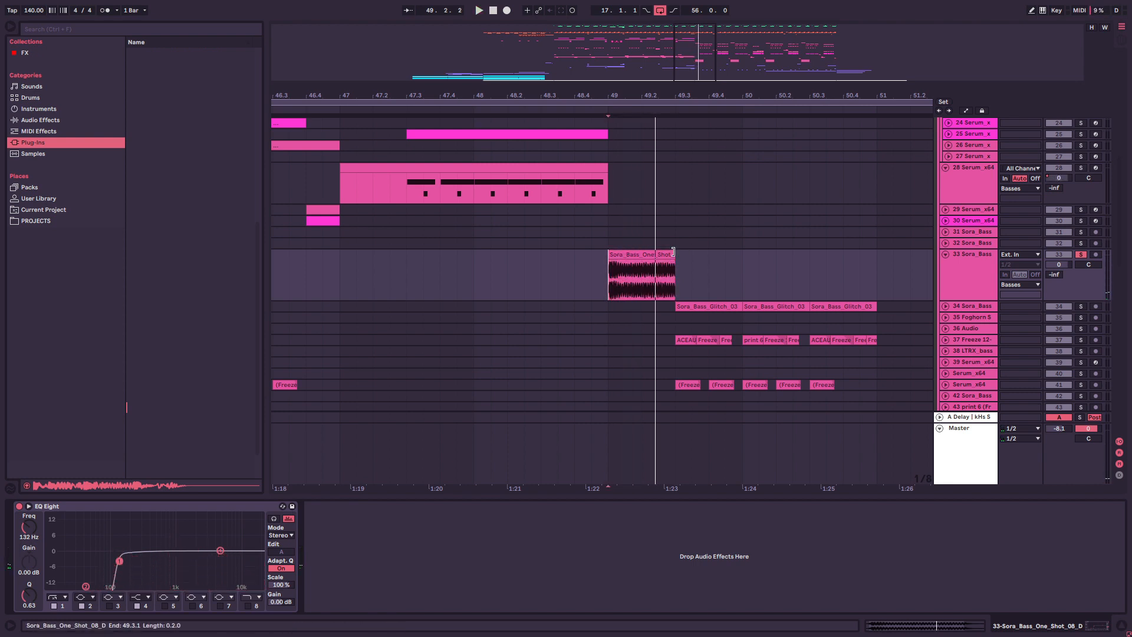
pyautogui.click(673, 252)
pyautogui.press('space')
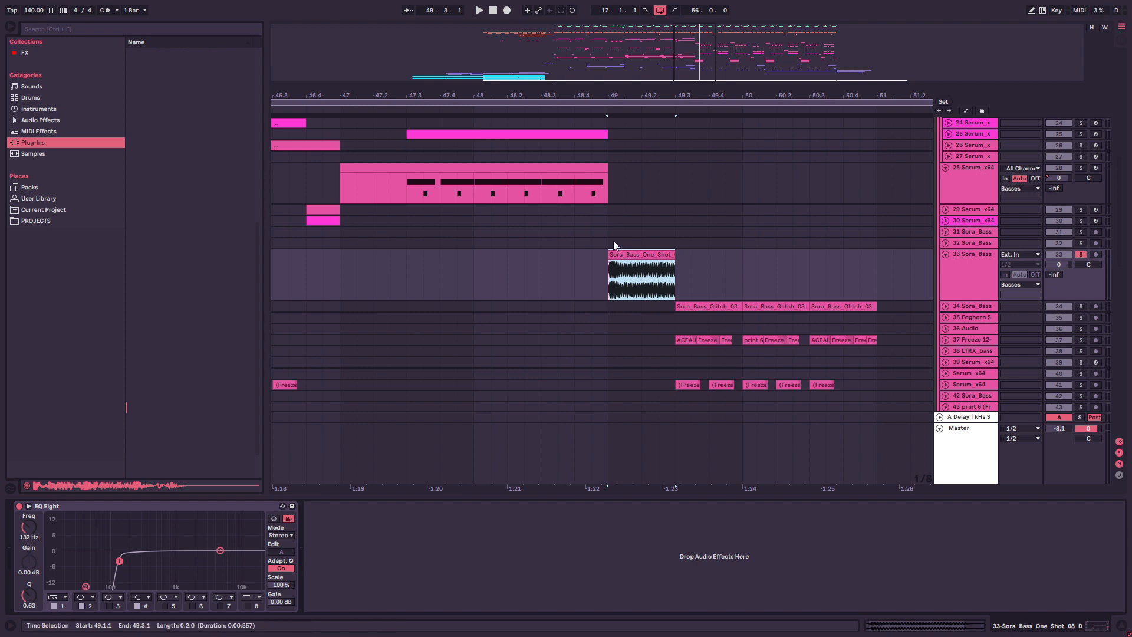
pyautogui.click(624, 263)
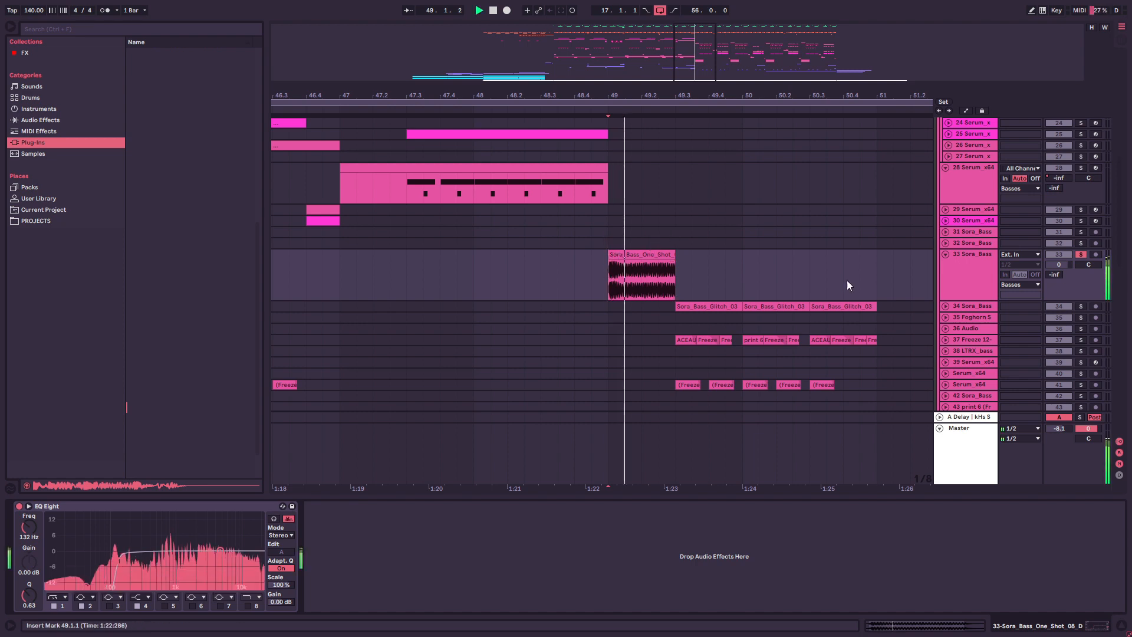
# Step: Unsolo track 33 and play the full arrangement from bar 49
pyautogui.click(1080, 254)
pyautogui.press('Up')
pyautogui.press('Up')
pyautogui.press('space')
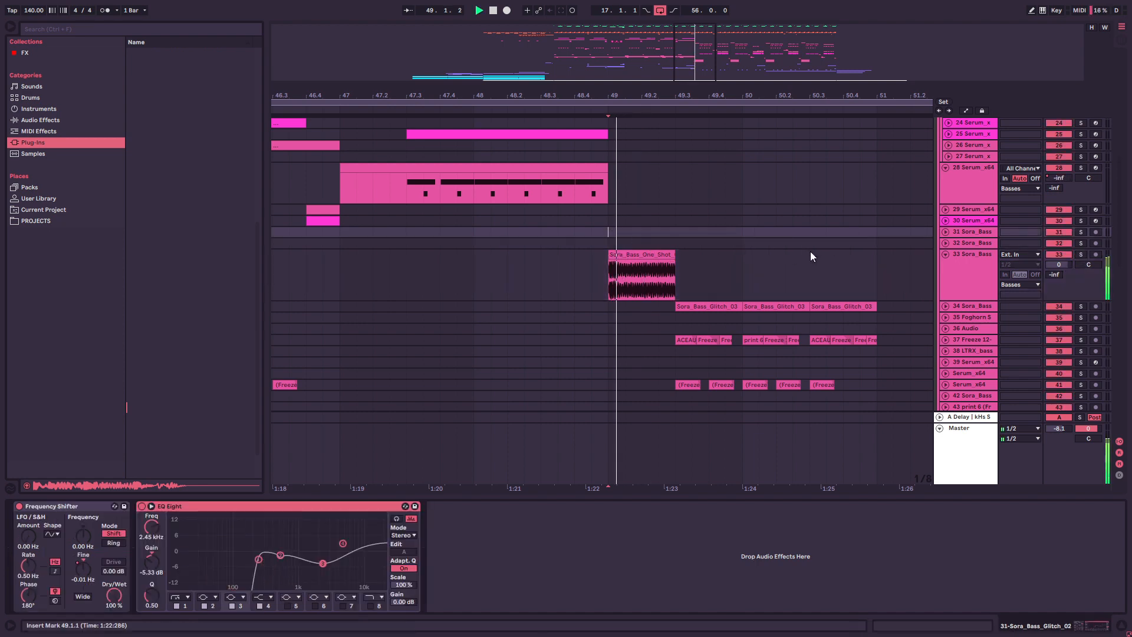
# Step: Unfold and solo track 34 Sora_Bass, select its first clip at 49.3, and play the track
pyautogui.moveTo(698, 83); pyautogui.dragTo(695, 53)
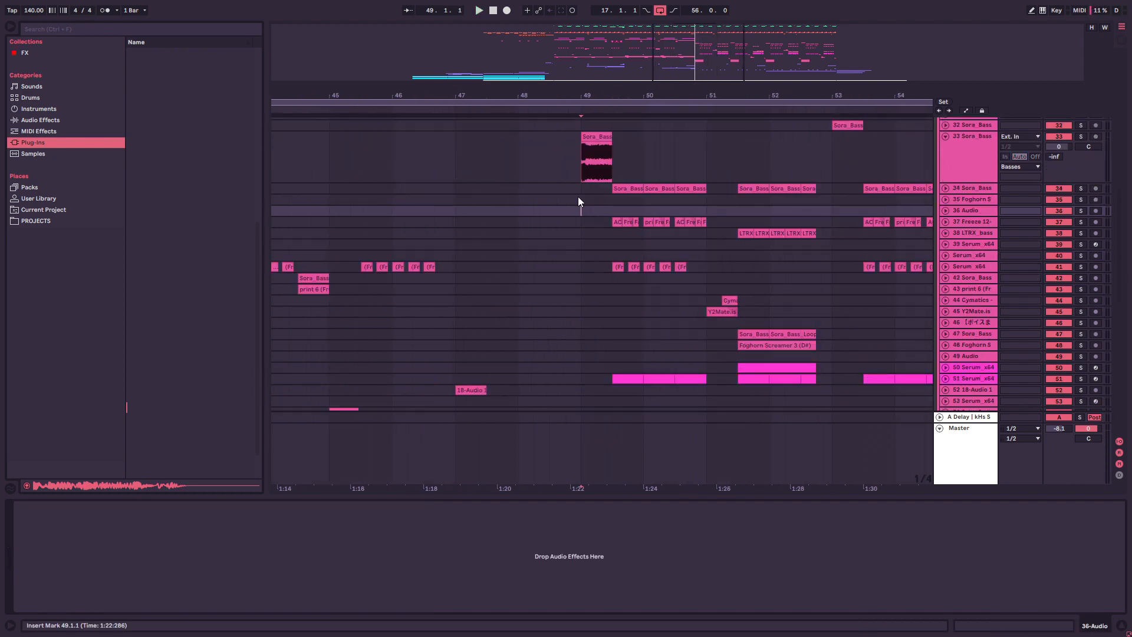
pyautogui.moveTo(711, 54); pyautogui.dragTo(710, 71)
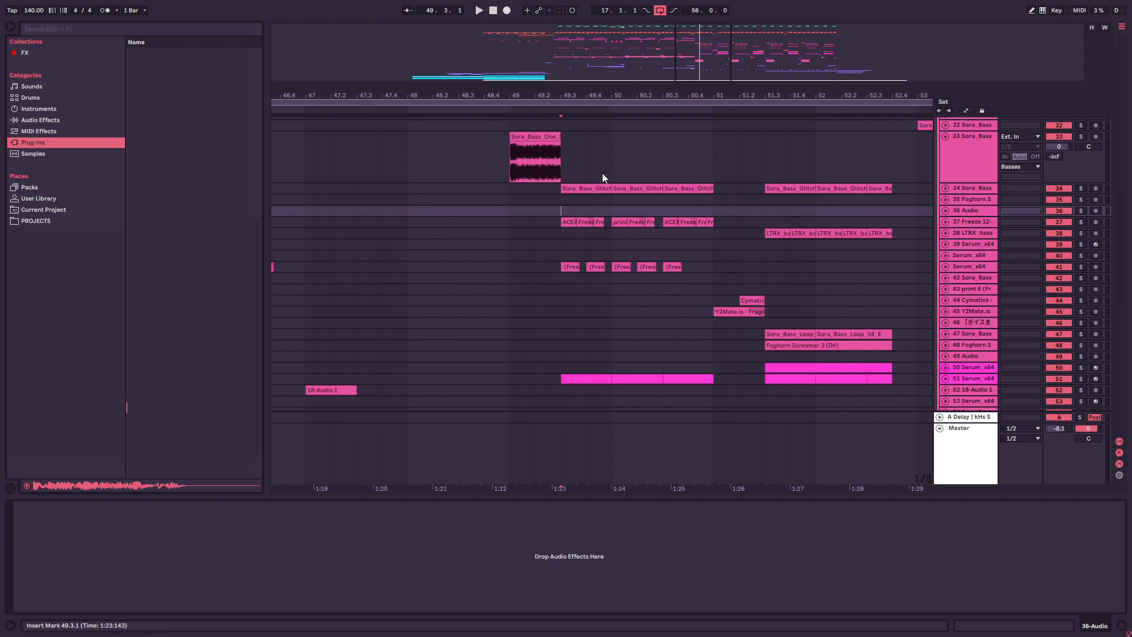
pyautogui.click(567, 162)
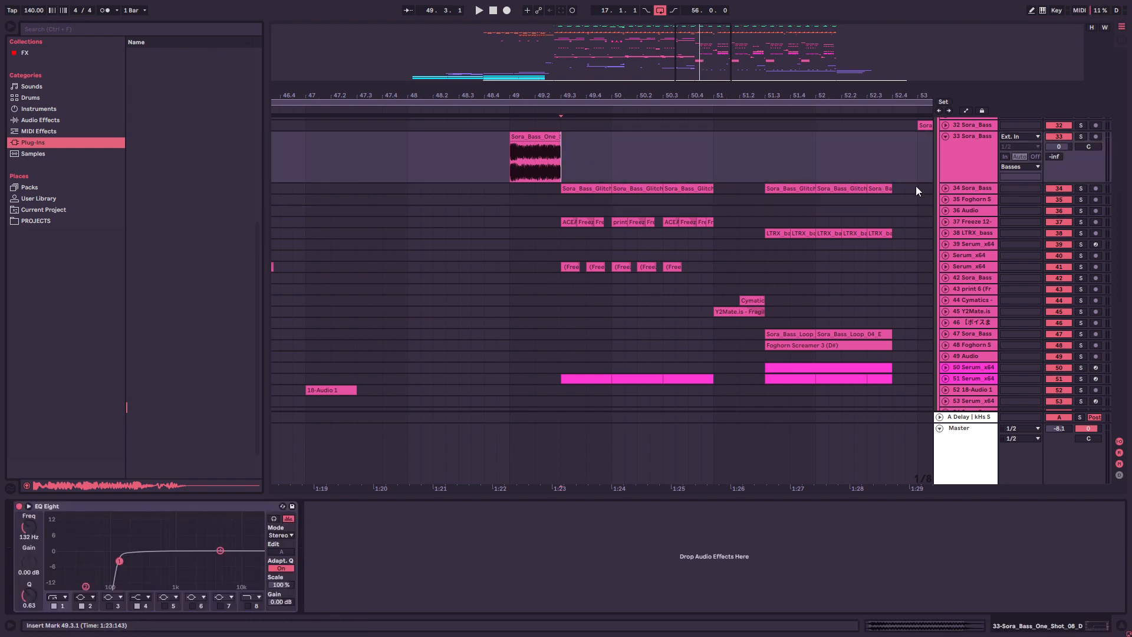
pyautogui.click(938, 189)
pyautogui.click(945, 189)
pyautogui.click(1081, 189)
pyautogui.moveTo(562, 200); pyautogui.dragTo(759, 188)
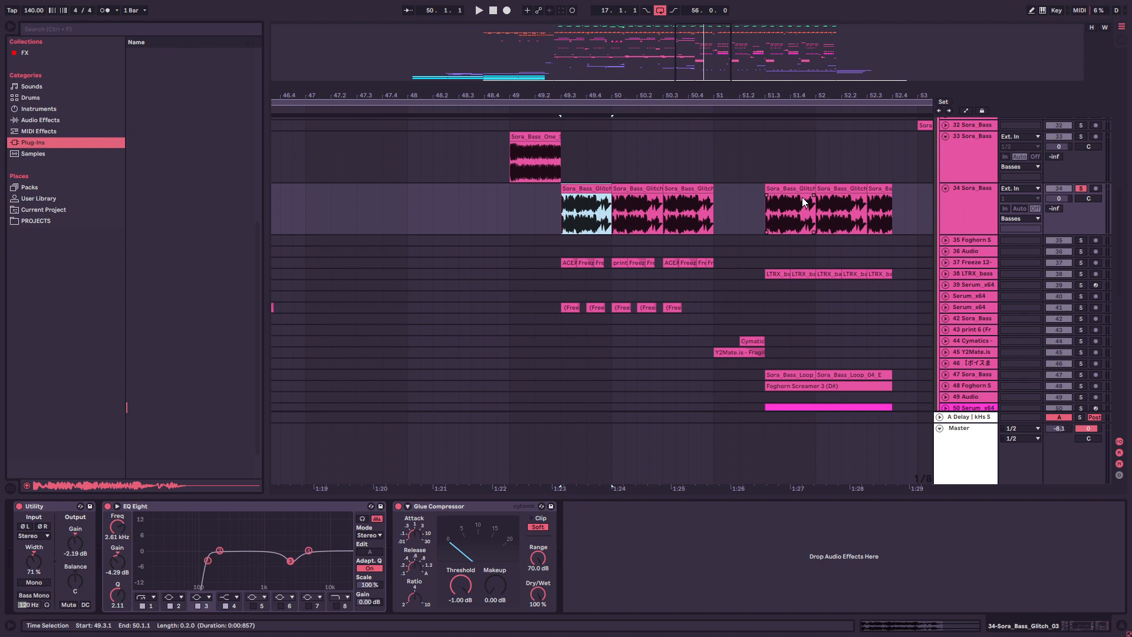
pyautogui.press('space')
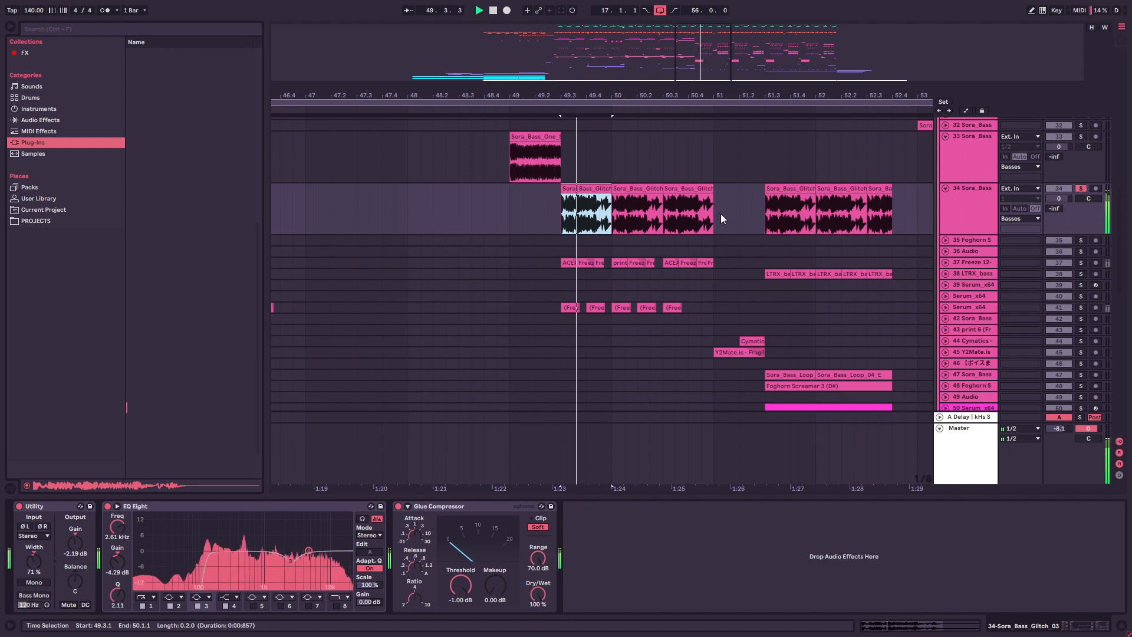
pyautogui.press('space')
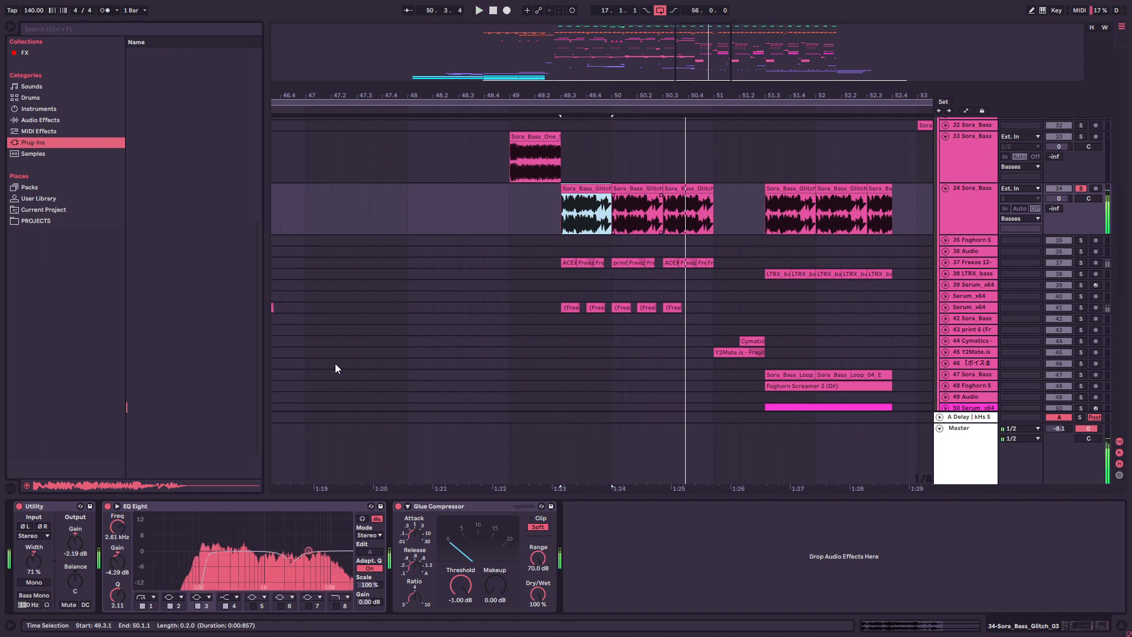
# Step: Locate Sora_Bass_Glitch_03.wav in the sample browser, and replay track 34 from 49.3
pyautogui.click(66, 434)
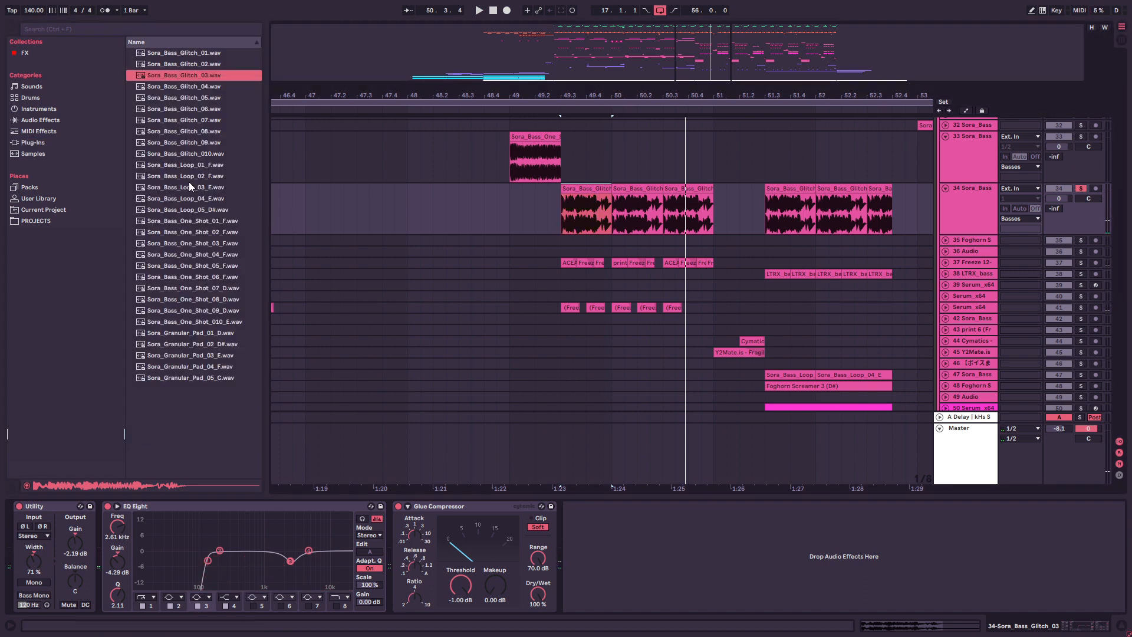
pyautogui.click(211, 73)
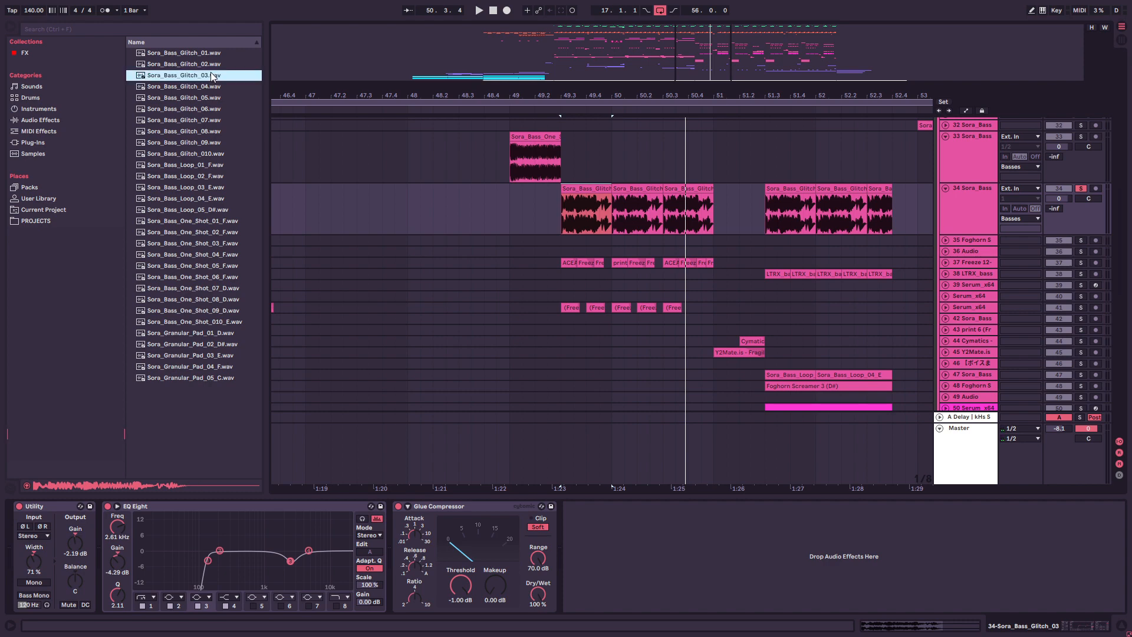
pyautogui.click(638, 212)
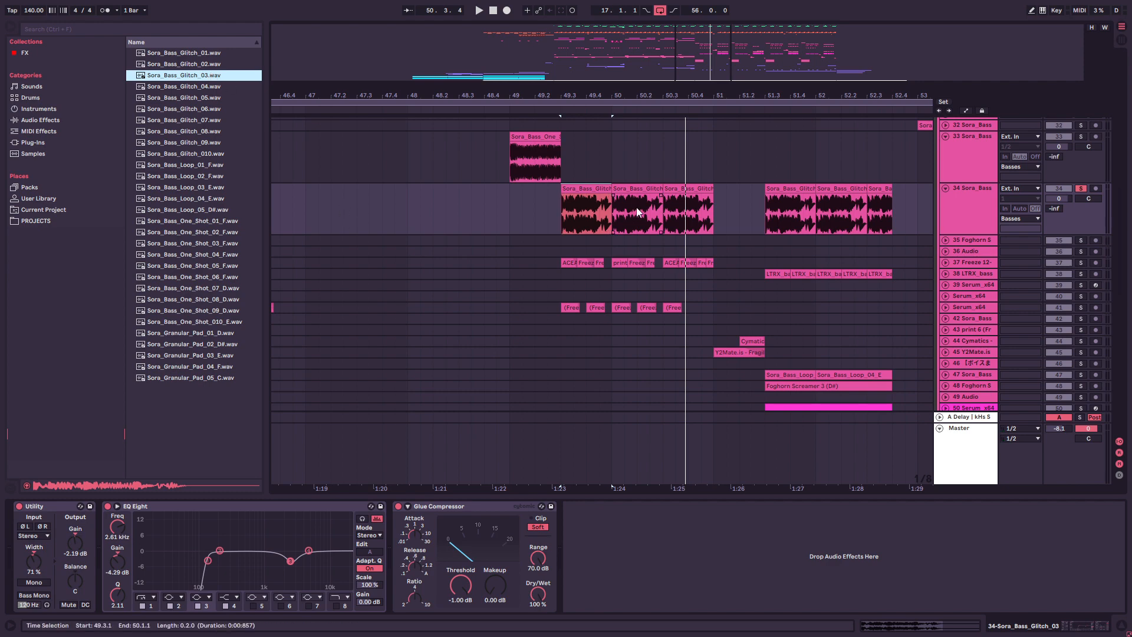
pyautogui.click(569, 213)
pyautogui.press('space')
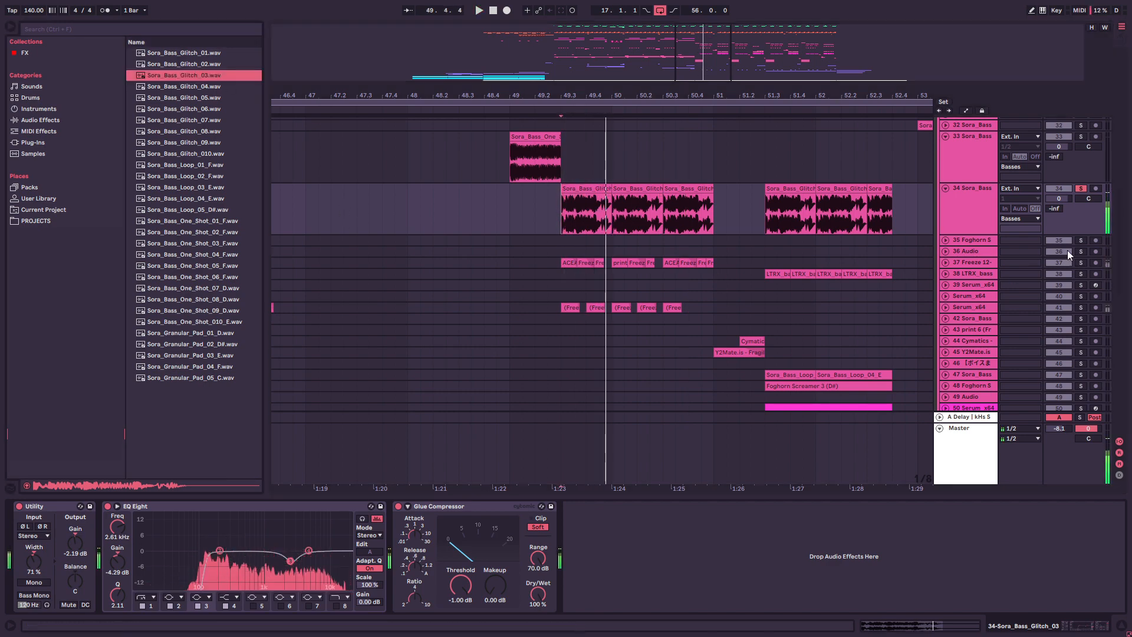
# Step: Solo Freeze track 37 and Serum track 41 alongside track 34, unfold track 37, and play from 49.3
pyautogui.click(1080, 307)
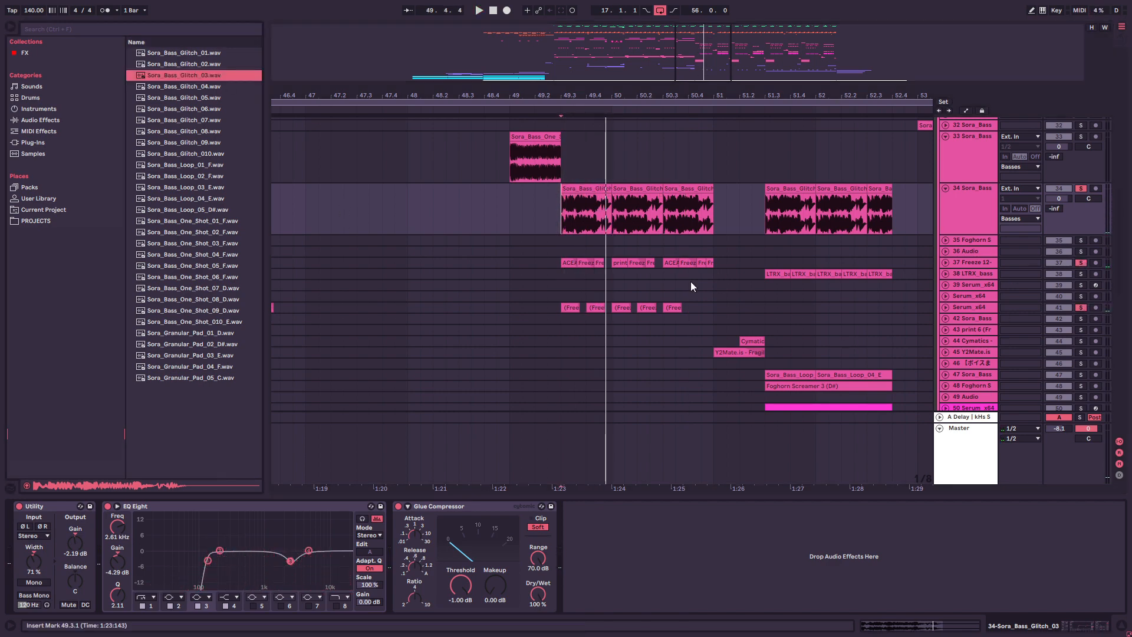
pyautogui.scroll(-2, 688, 283)
pyautogui.click(945, 216)
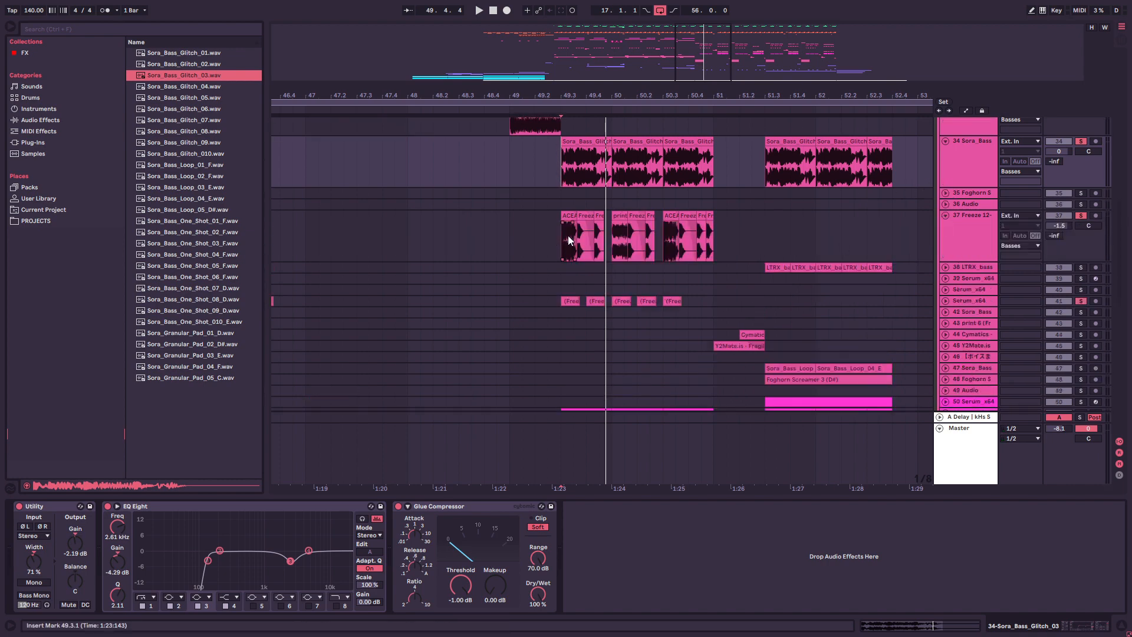
pyautogui.click(569, 237)
pyautogui.press('space')
# Step: Unfold Serum track 41 and reduce its height to match the other unfolded bass tracks
pyautogui.click(945, 300)
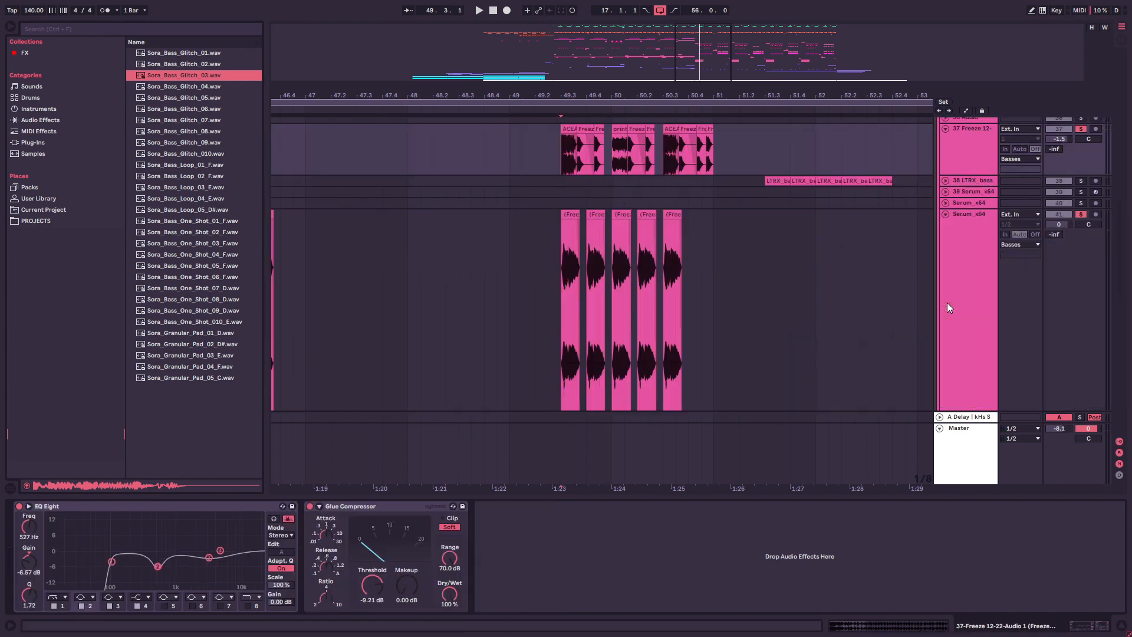
pyautogui.click(586, 296)
pyautogui.scroll(-3, 855, 330)
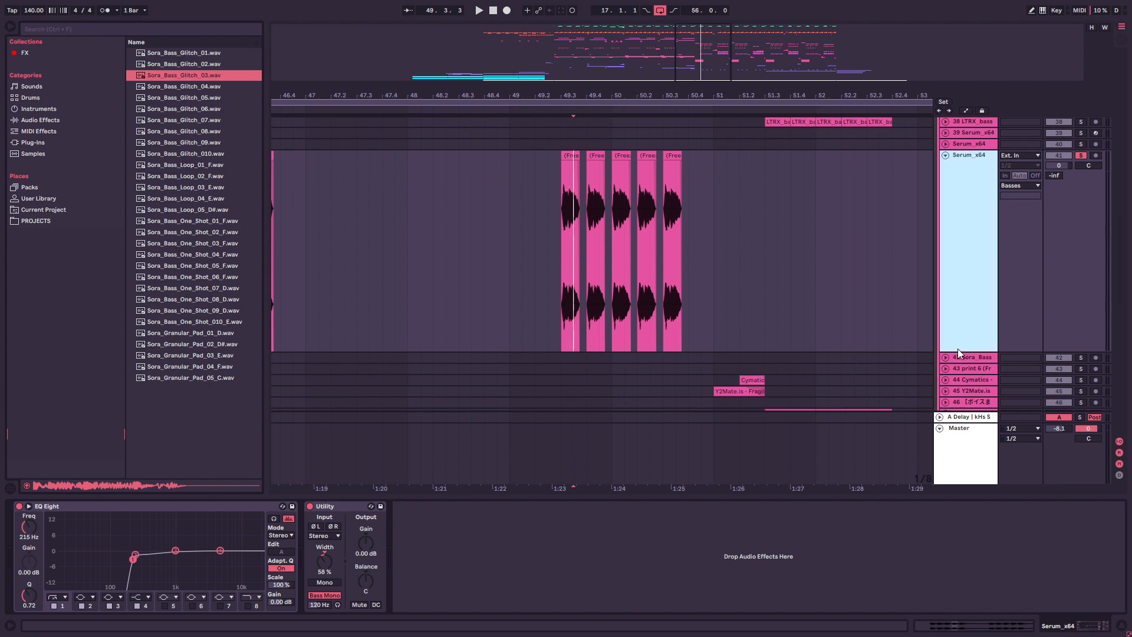
pyautogui.moveTo(957, 350); pyautogui.dragTo(958, 202)
pyautogui.scroll(3, 556, 233)
pyautogui.scroll(-1, 602, 247)
pyautogui.scroll(4, 572, 263)
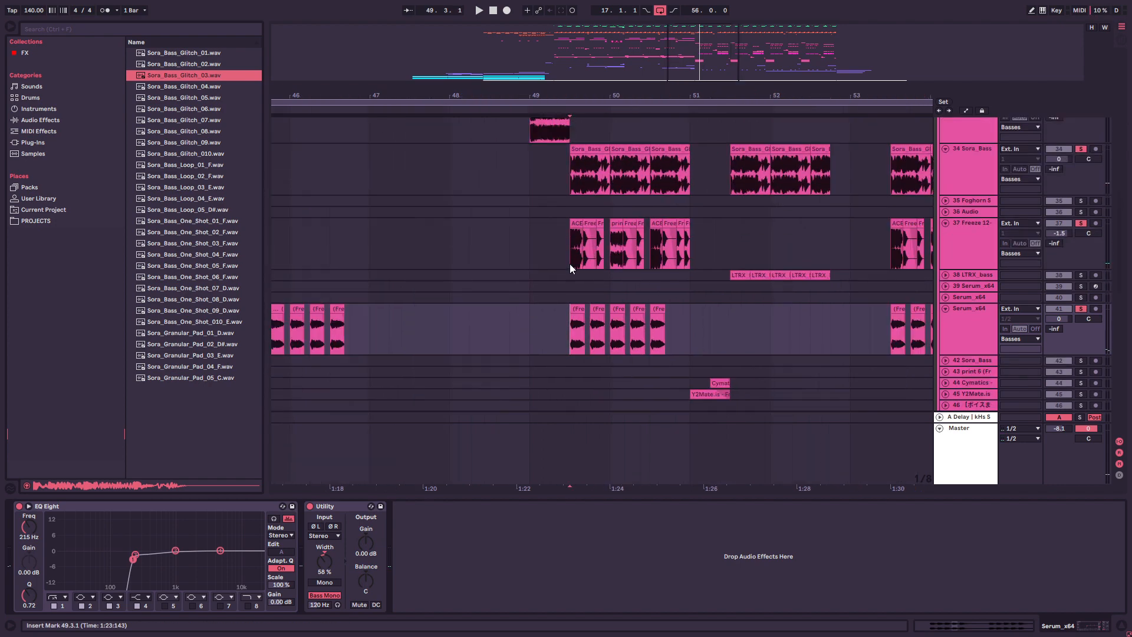
# Step: Show track 39's devices at 49.3 and play the soloed bass layers together
pyautogui.click(570, 287)
pyautogui.scroll(1, 719, 296)
pyautogui.scroll(-5, 743, 313)
pyautogui.scroll(-5, 698, 283)
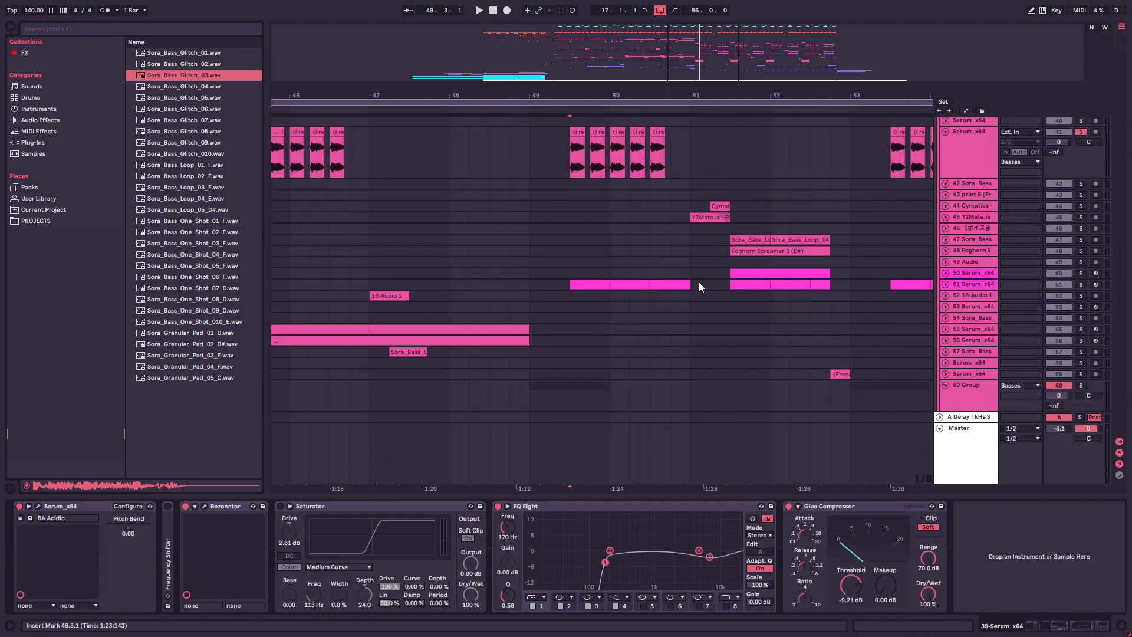
pyautogui.press('space')
pyautogui.scroll(4, 850, 284)
pyautogui.scroll(1, 850, 284)
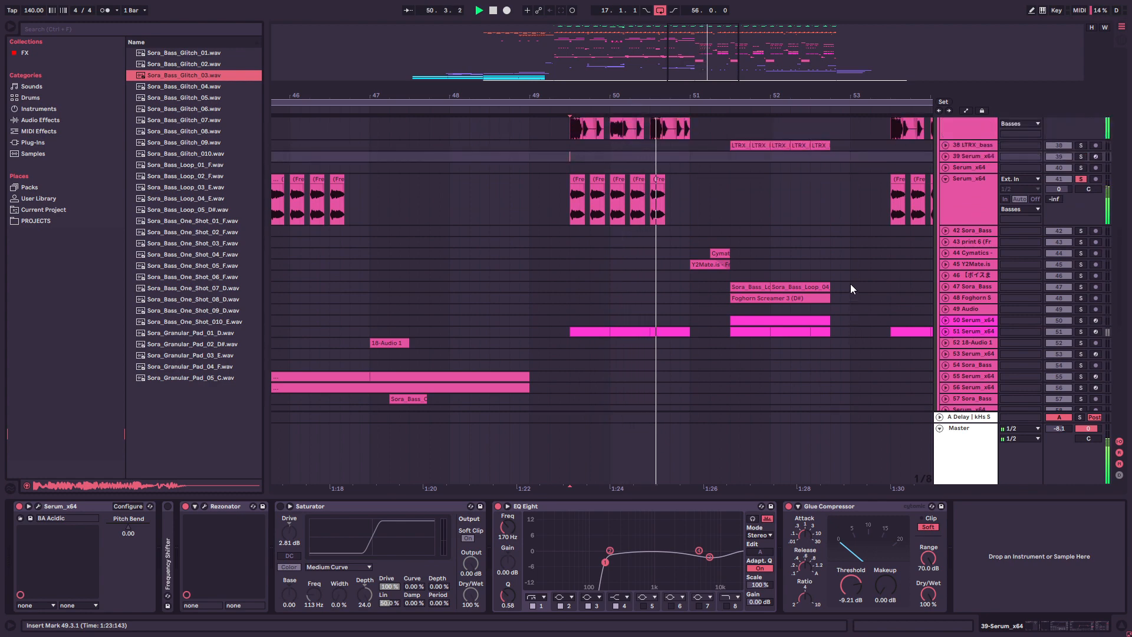
# Step: Unfold and solo Serum track 51, and play it from 49.3
pyautogui.click(945, 331)
pyautogui.click(1081, 331)
pyautogui.scroll(-4, 796, 293)
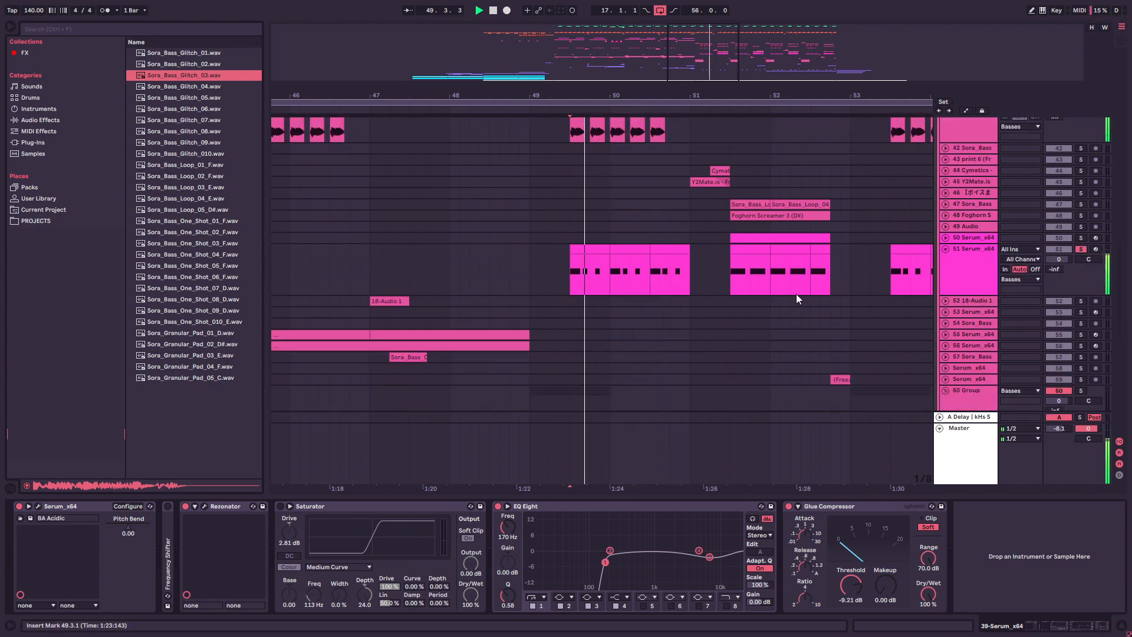
pyautogui.scroll(-2, 812, 259)
pyautogui.press('space')
# Step: Unfold the Fx group and select track 77 CrashComp at 49.4 to show its devices
pyautogui.scroll(-5, 811, 244)
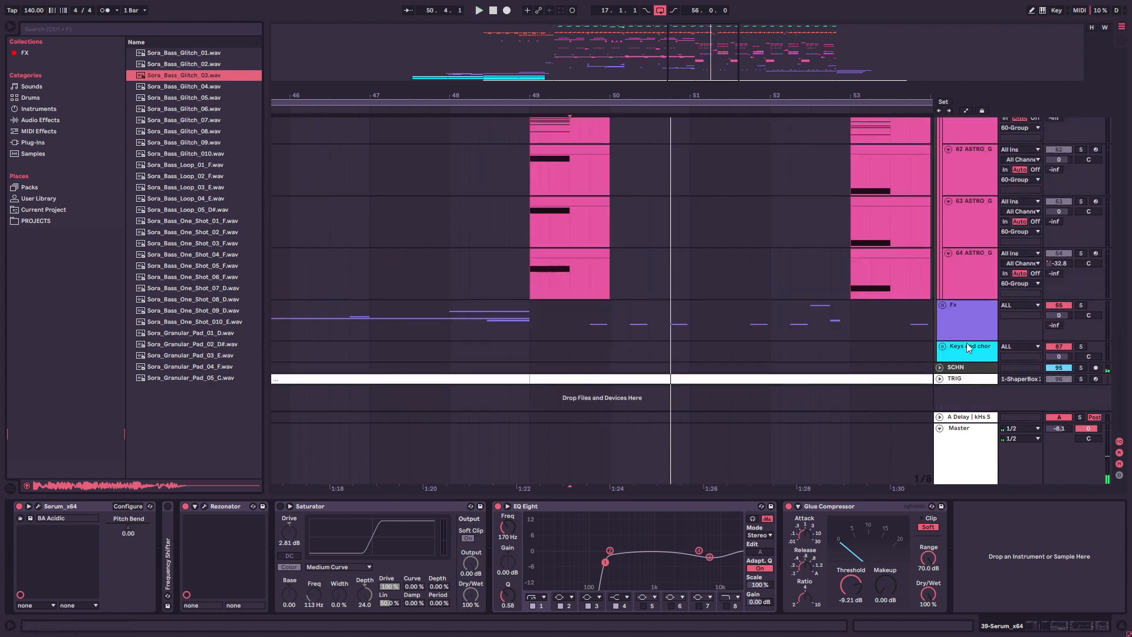
pyautogui.click(941, 304)
pyautogui.scroll(-2, 1004, 286)
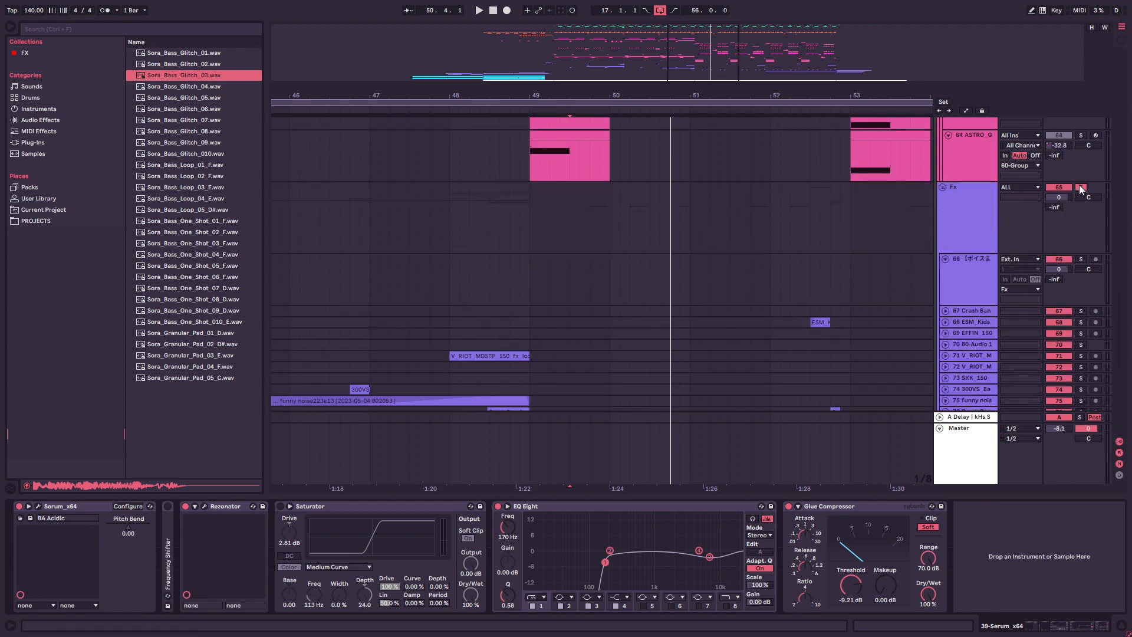
pyautogui.scroll(-6, 1079, 186)
pyautogui.scroll(1, 684, 251)
pyautogui.click(586, 199)
pyautogui.scroll(3, 989, 311)
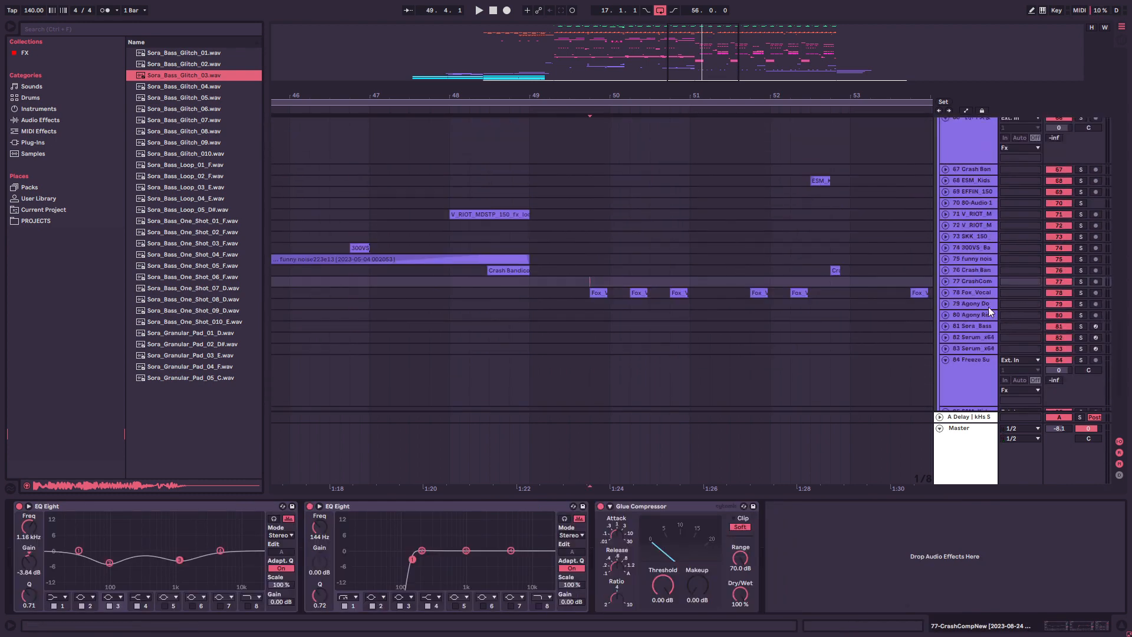
# Step: Solo track 78 Fox_Vocal in the Fx group and play it from 49.4
pyautogui.click(945, 293)
pyautogui.click(946, 293)
pyautogui.moveTo(691, 81); pyautogui.dragTo(692, 63)
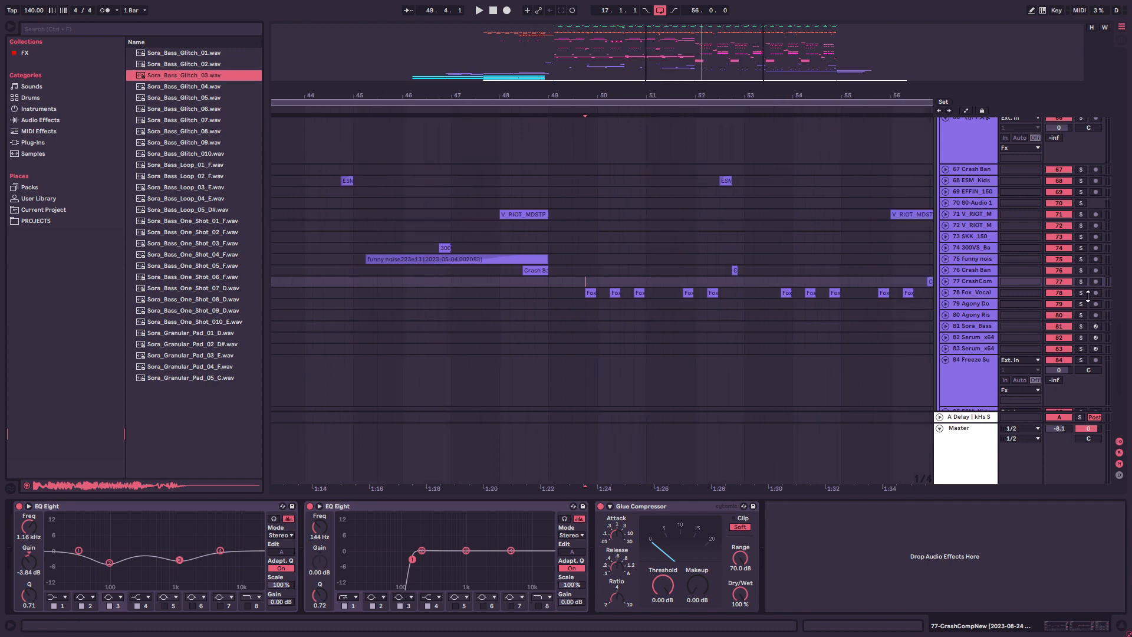
pyautogui.press('space')
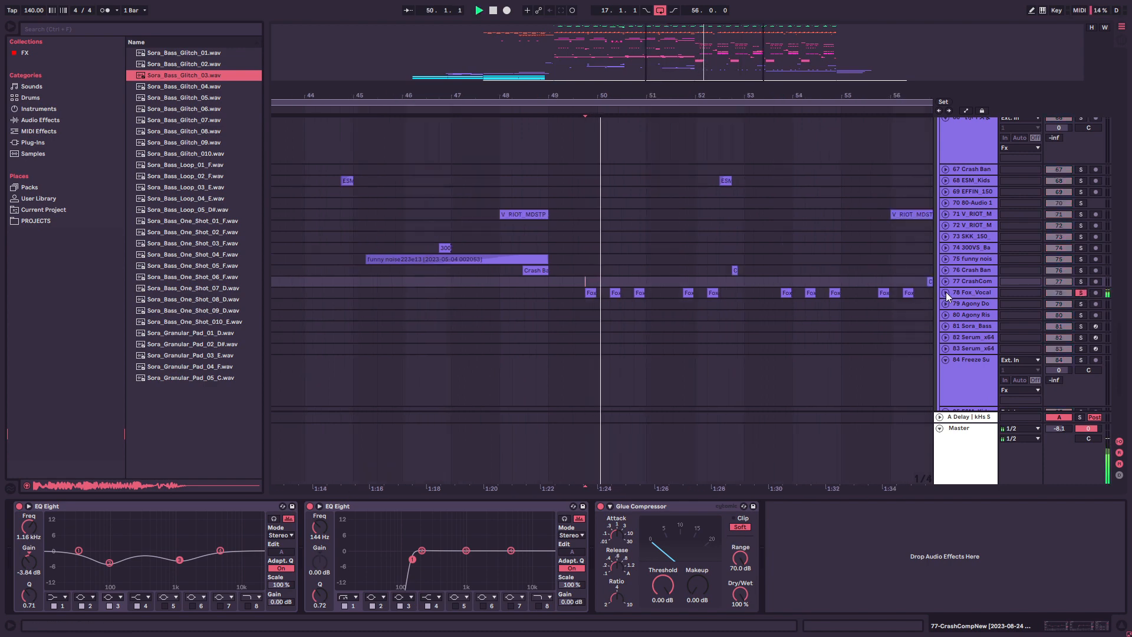
pyautogui.scroll(10, 728, 282)
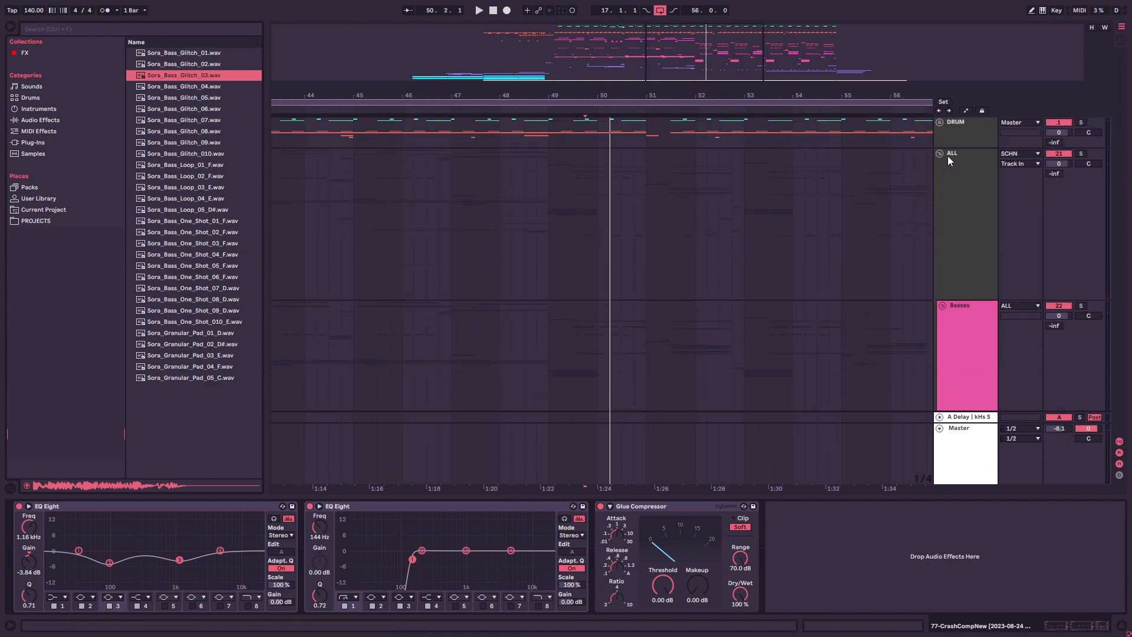
# Step: Unfold the DRUM group, solo it and play it from bar 49
pyautogui.click(939, 122)
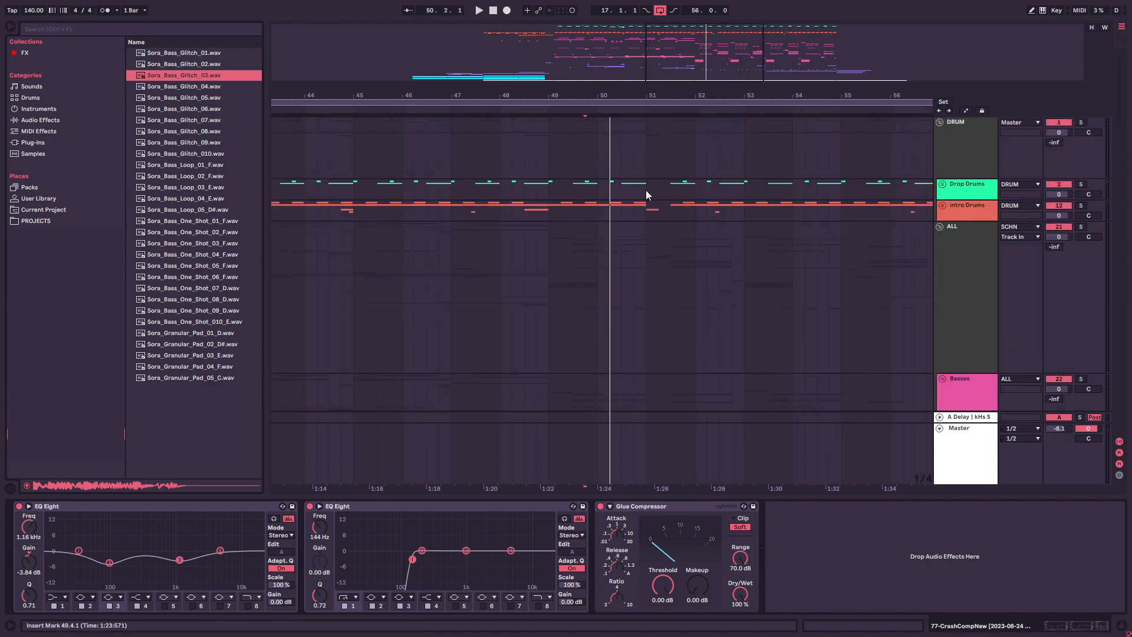
pyautogui.click(549, 172)
pyautogui.press('space')
pyautogui.click(1081, 122)
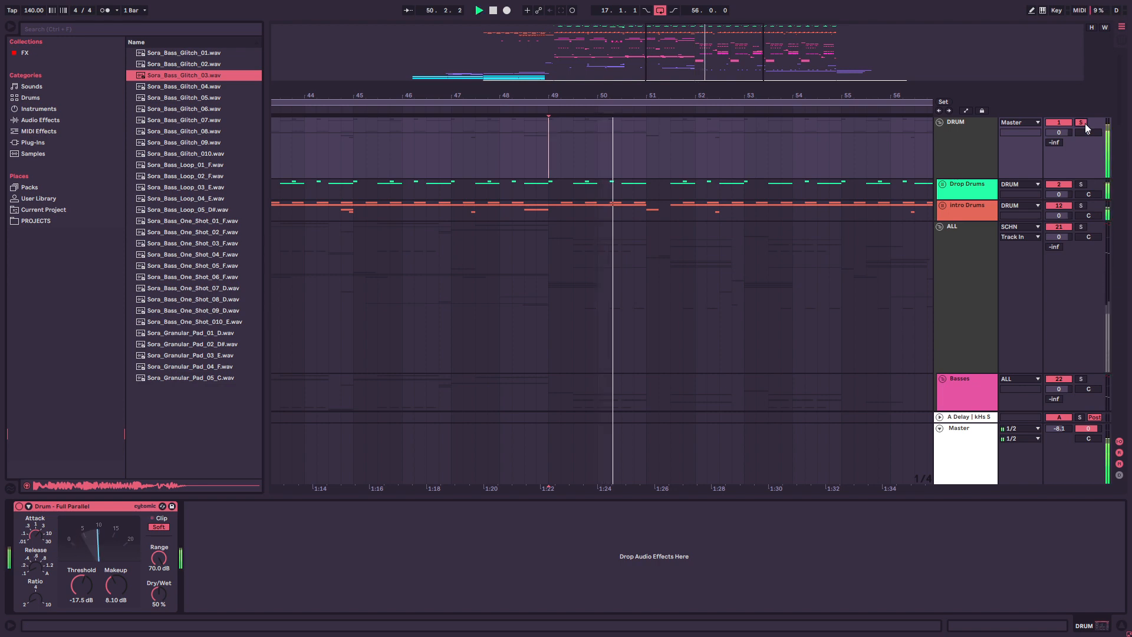
pyautogui.press('space')
# Step: Place the insert marker at 51.1.1, starting on the Drop Drums track, and bring the Basses tracks into view
pyautogui.click(644, 187)
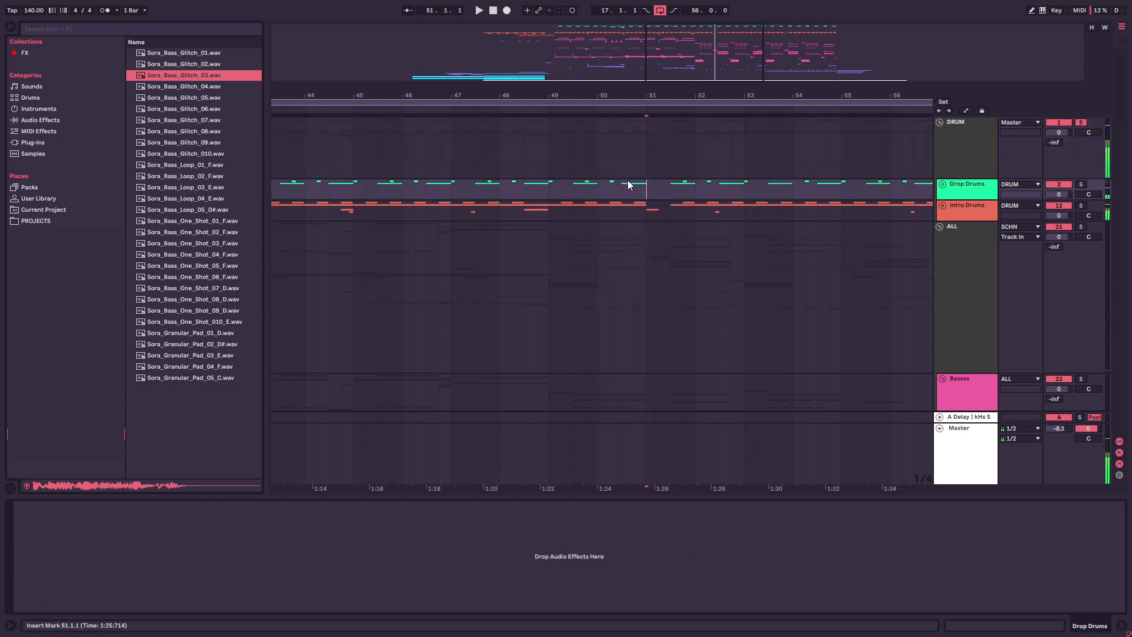
pyautogui.moveTo(612, 170); pyautogui.dragTo(622, 190)
pyautogui.click(642, 194)
pyautogui.scroll(-15, 643, 187)
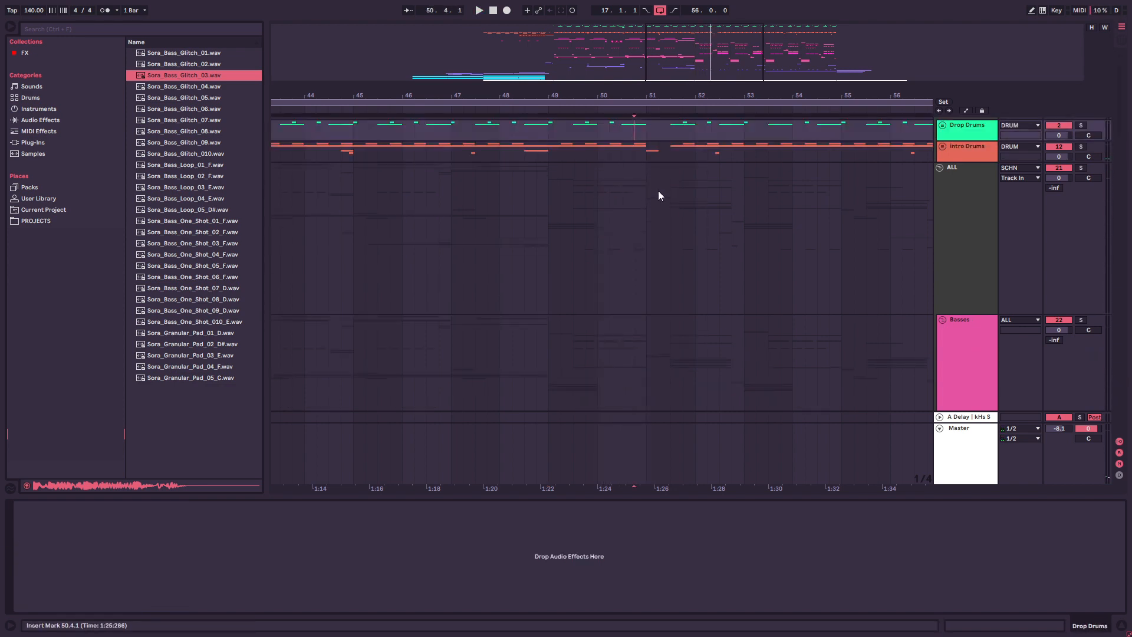
pyautogui.scroll(2, 646, 181)
pyautogui.click(642, 192)
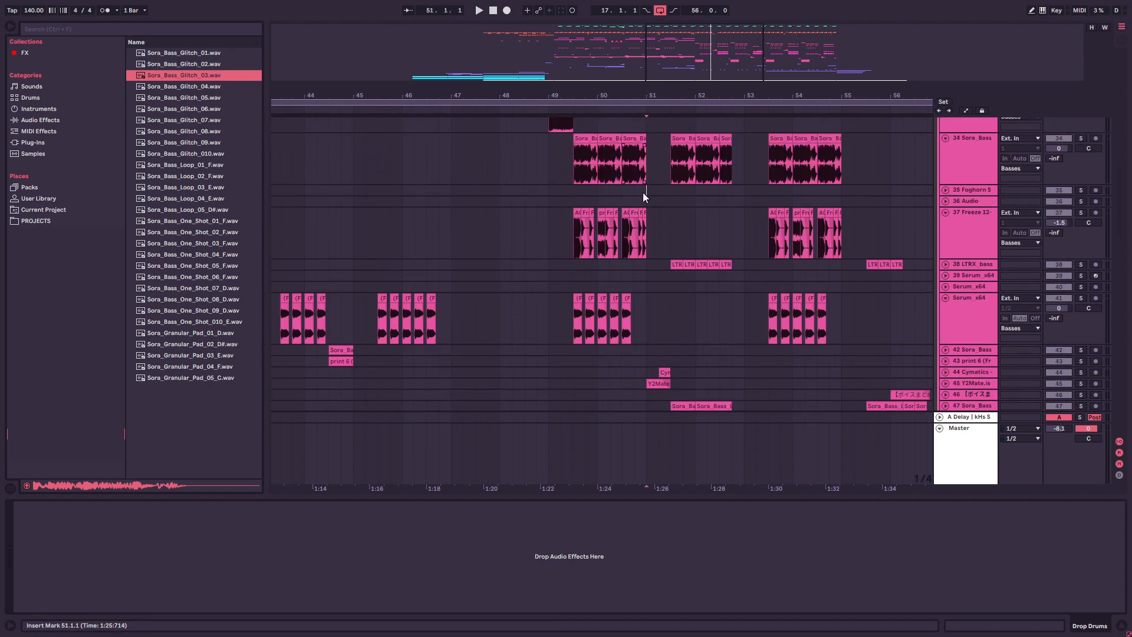
# Step: Examine the Basses clips around bar 51 and place the insert marker at 51.1.1 on Serum_x64 track 41
pyautogui.moveTo(654, 96)
pyautogui.mouseDown()
pyautogui.moveTo(785, 121)
pyautogui.moveTo(590, 135)
pyautogui.mouseUp()
pyautogui.scroll(4, 611, 181)
pyautogui.click(554, 242)
pyautogui.scroll(1, 556, 253)
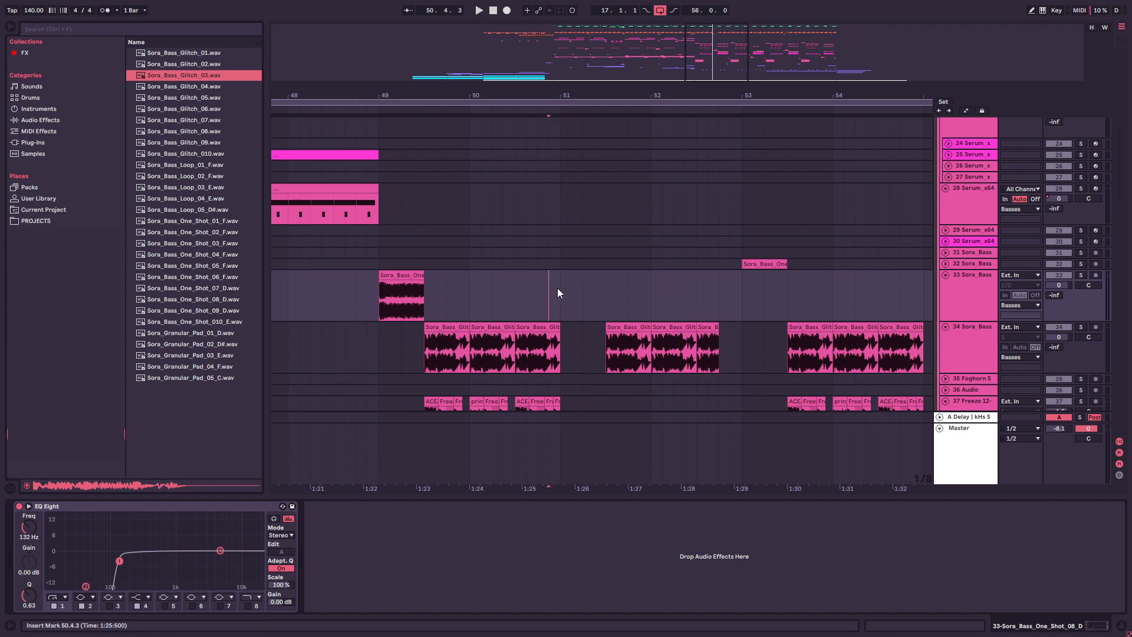
pyautogui.scroll(-2, 557, 287)
pyautogui.scroll(-4, 562, 275)
pyautogui.click(564, 258)
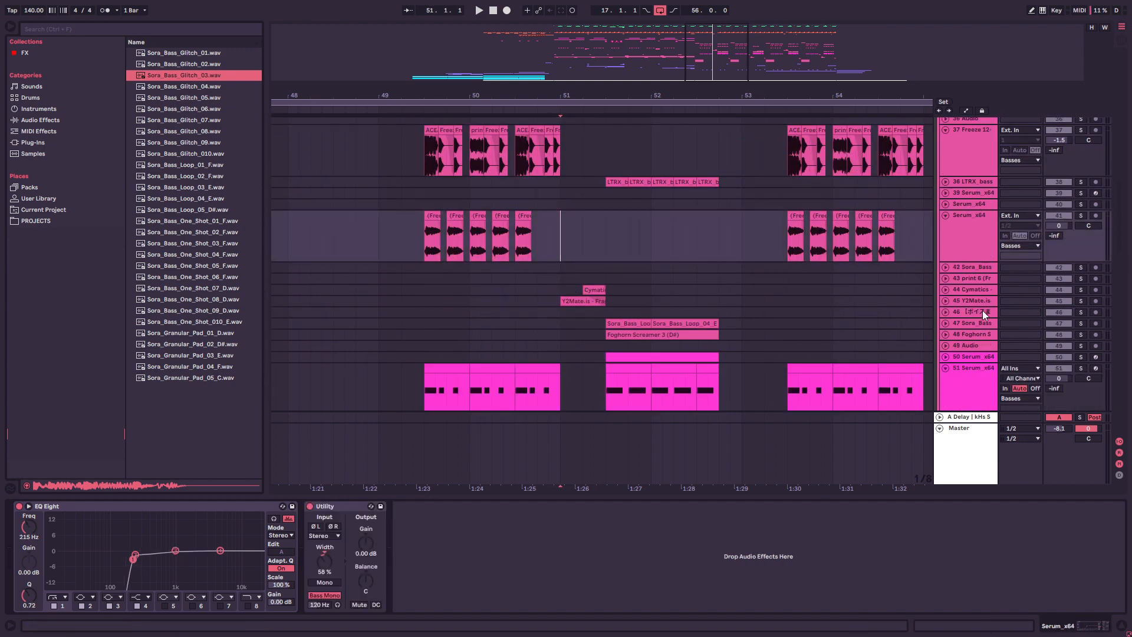
# Step: Unfold and solo track 45 Y2Mate.is, select its clip at bar 51 and play it
pyautogui.click(945, 300)
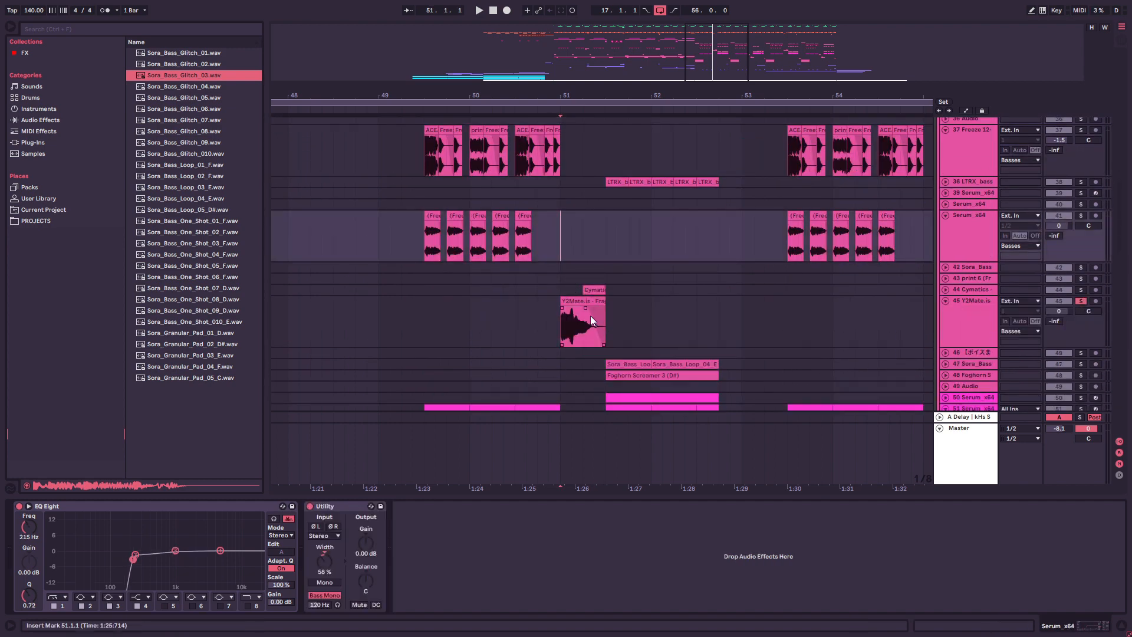
pyautogui.click(563, 324)
pyautogui.moveTo(721, 56)
pyautogui.mouseDown()
pyautogui.moveTo(721, 88)
pyautogui.moveTo(721, 66)
pyautogui.mouseUp()
pyautogui.click(569, 301)
pyautogui.press('space')
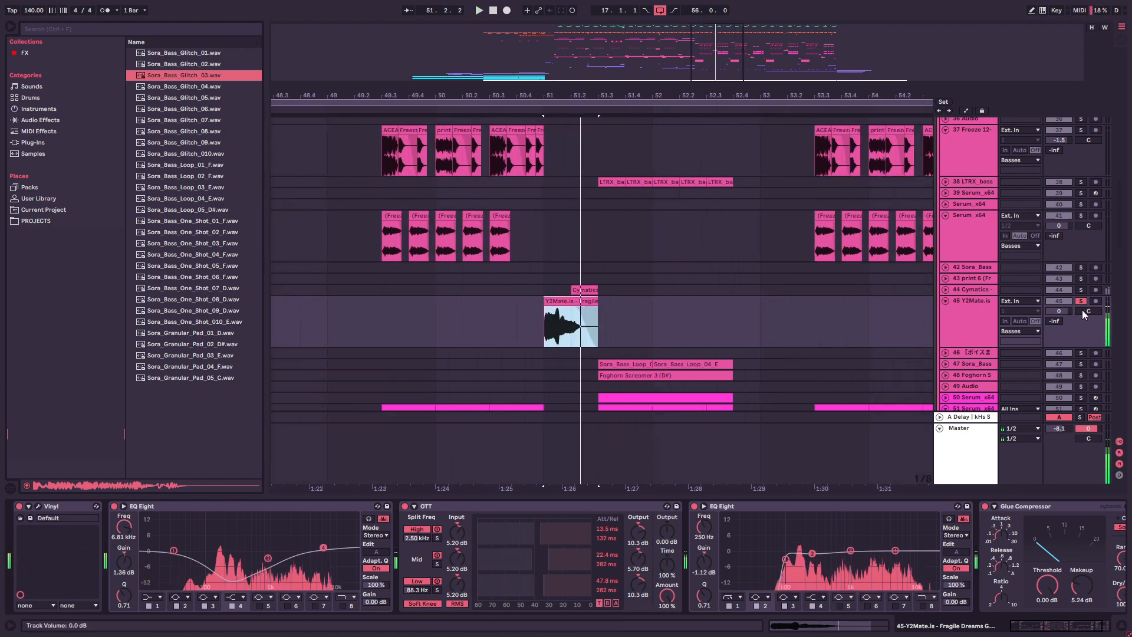
# Step: Add track 44 Cymatics to the solo and play both tracks from 51.2.1
pyautogui.click(1080, 290)
pyautogui.click(577, 277)
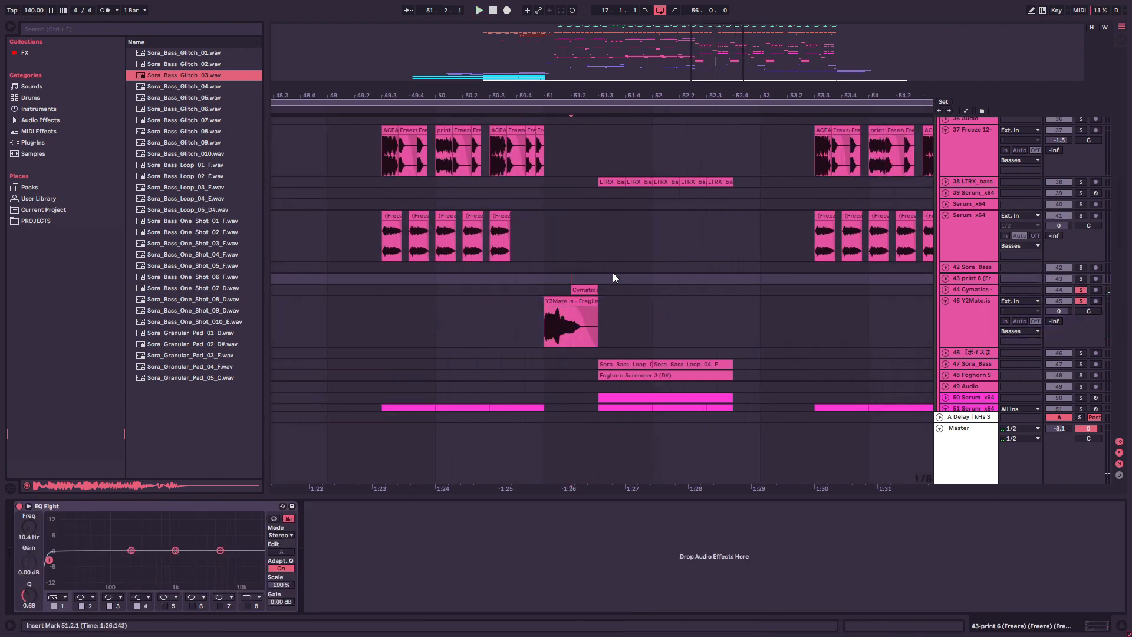
pyautogui.click(1081, 290)
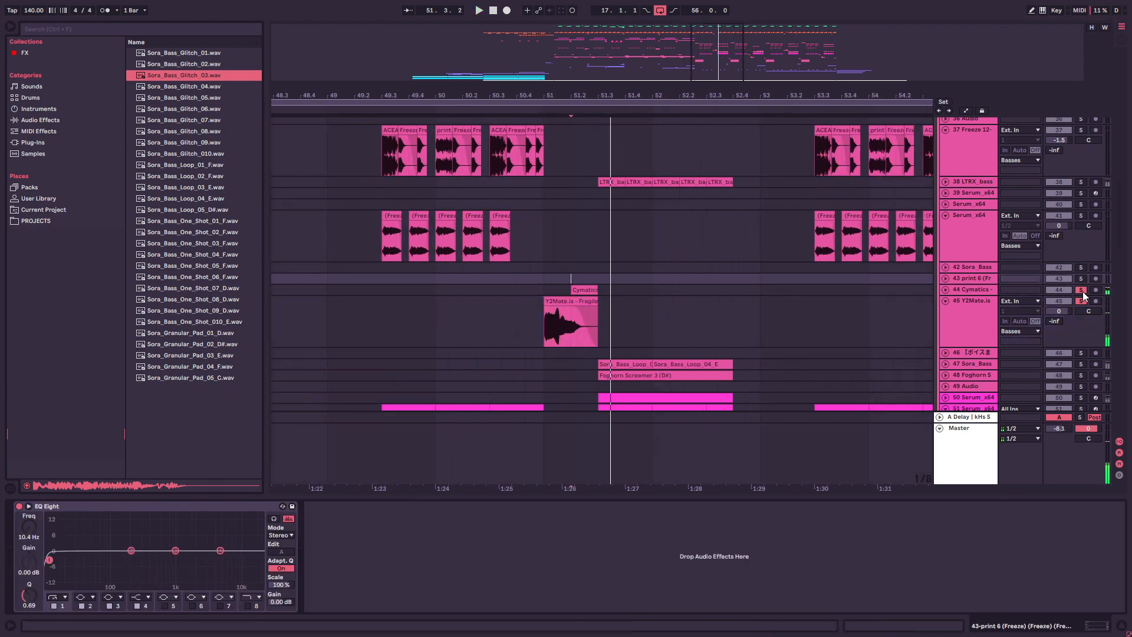
# Step: Play all bass layers together from 51.3.1 without any solo and look over their clips
pyautogui.click(598, 250)
pyautogui.scroll(-5, 643, 273)
pyautogui.scroll(2, 642, 274)
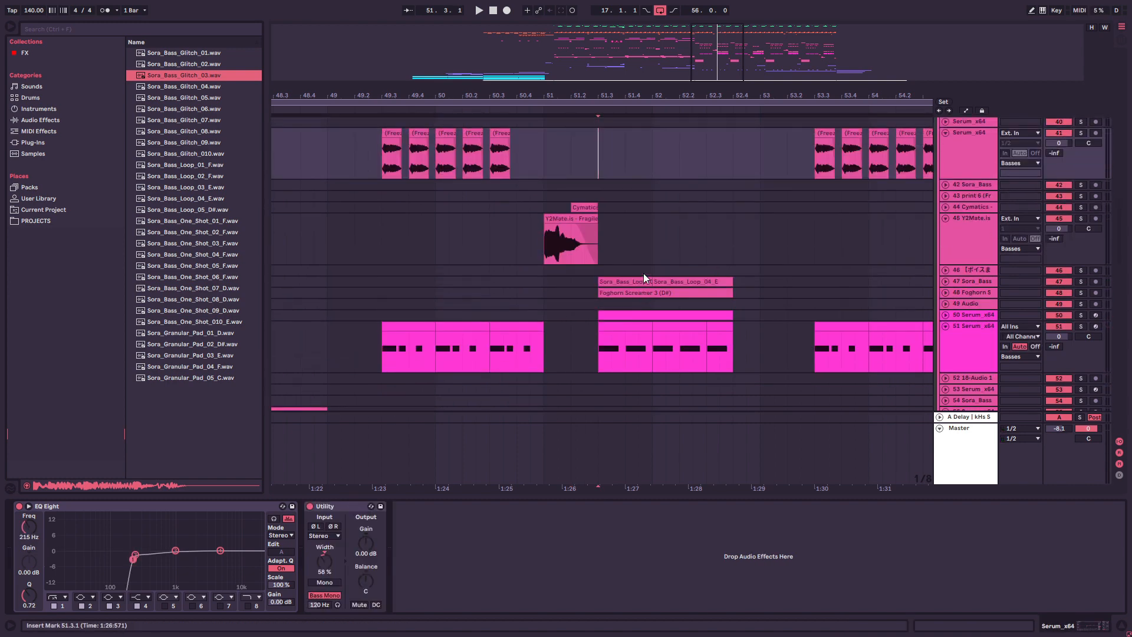
pyautogui.scroll(4, 642, 274)
pyautogui.press('space')
pyautogui.scroll(-2, 695, 267)
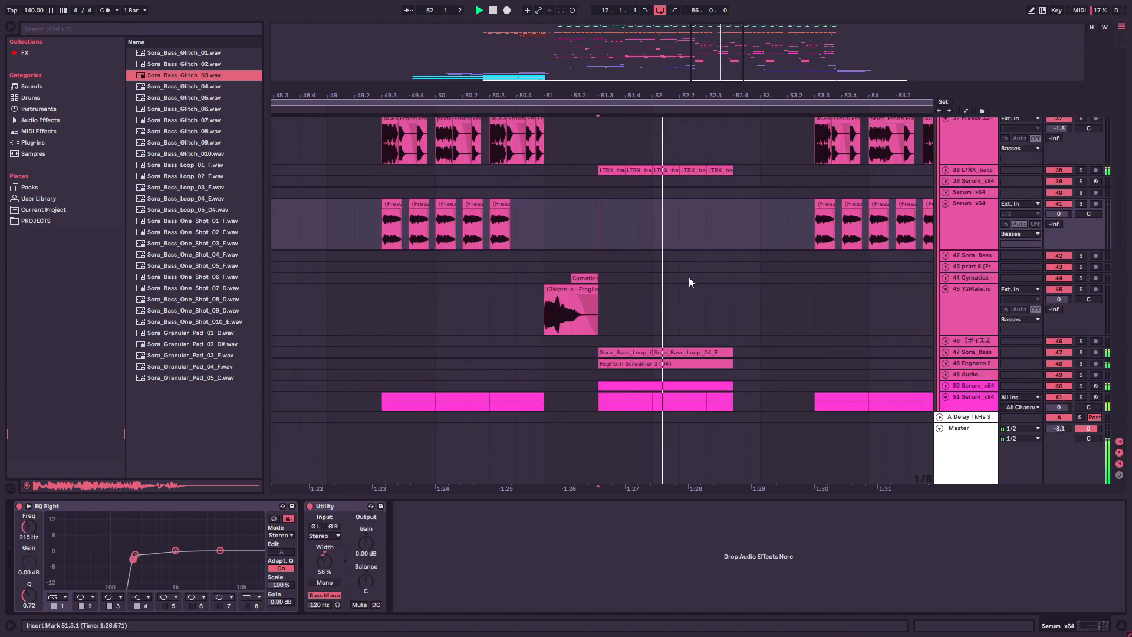
pyautogui.scroll(-2, 693, 278)
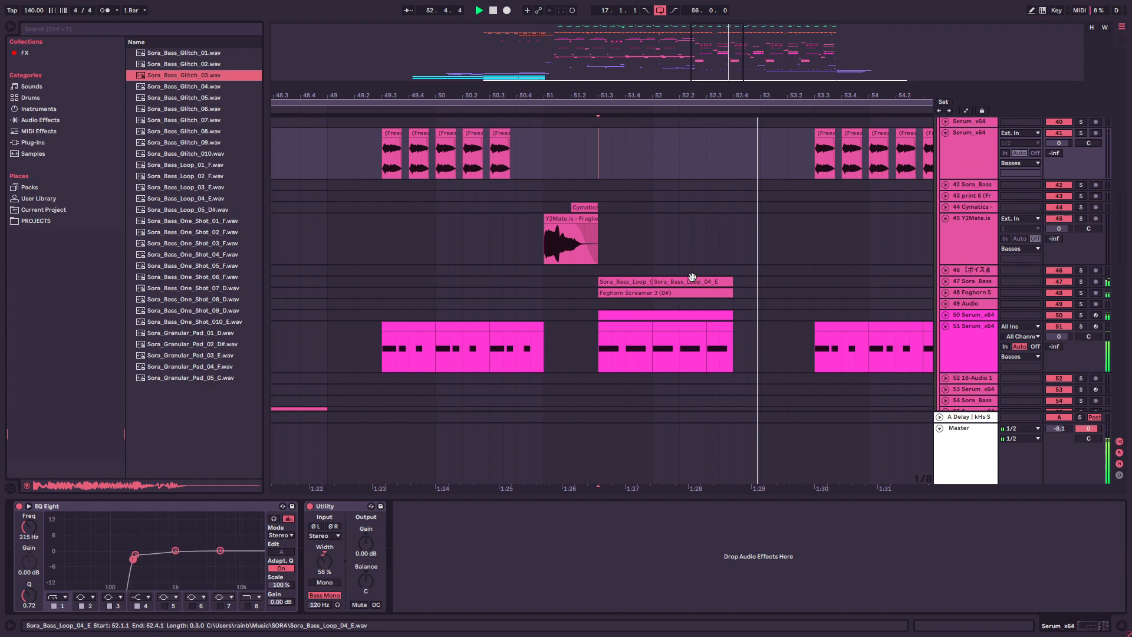
# Step: Unfold and solo track 47 Sora_Bass and play its loop clips from 51.3.1
pyautogui.click(946, 281)
pyautogui.click(598, 320)
pyautogui.press('space')
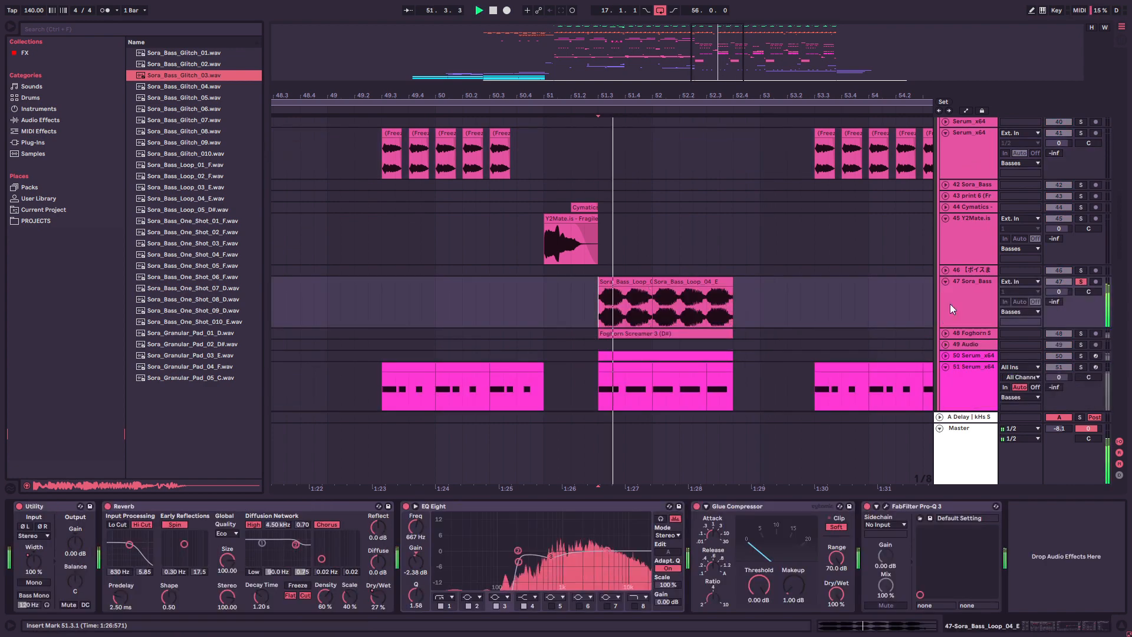
pyautogui.scroll(-2, 937, 330)
pyautogui.press('space')
# Step: Add Serum tracks 51 and 50 to the solo, unfold track 50 and play the layers together
pyautogui.keyDown('ctrl'); pyautogui.click(1081, 308); pyautogui.keyUp('ctrl')
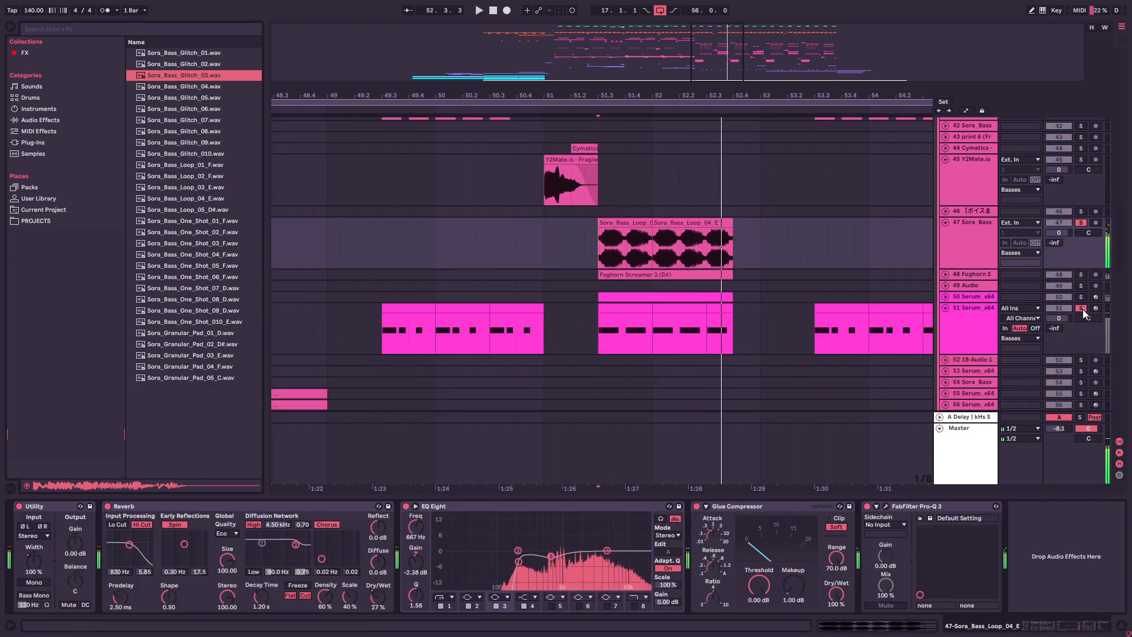
pyautogui.keyDown('ctrl'); pyautogui.click(1081, 298); pyautogui.keyUp('ctrl')
pyautogui.click(969, 297)
pyautogui.click(946, 298)
pyautogui.press('space')
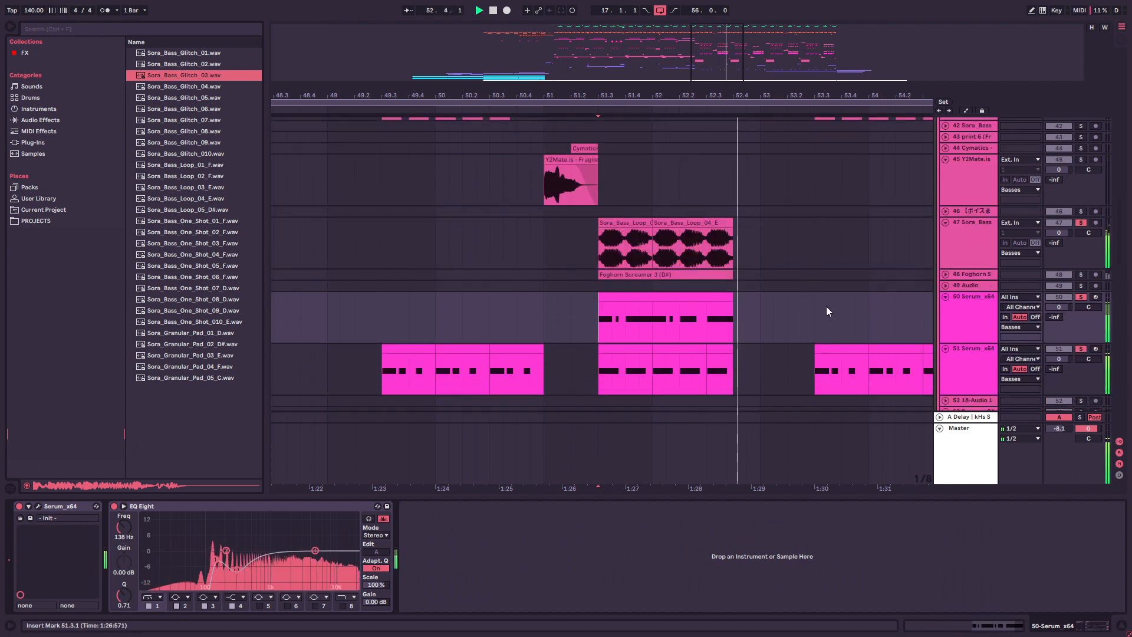
# Step: Solo only Serum track 50 and play it from 51.3.1
pyautogui.press('space')
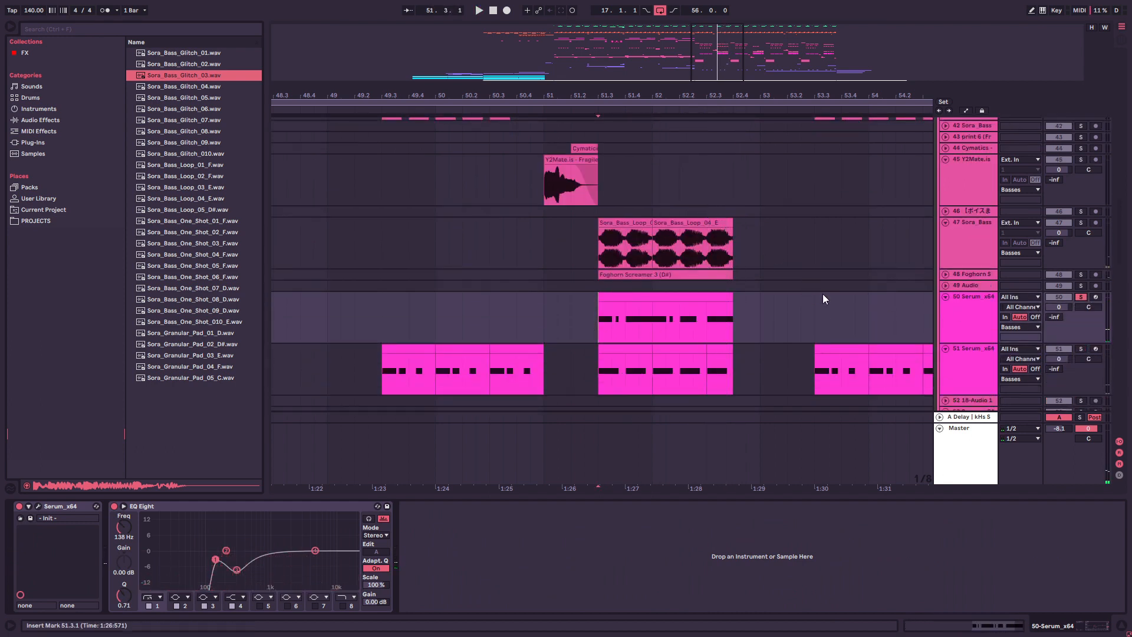
pyautogui.press('space')
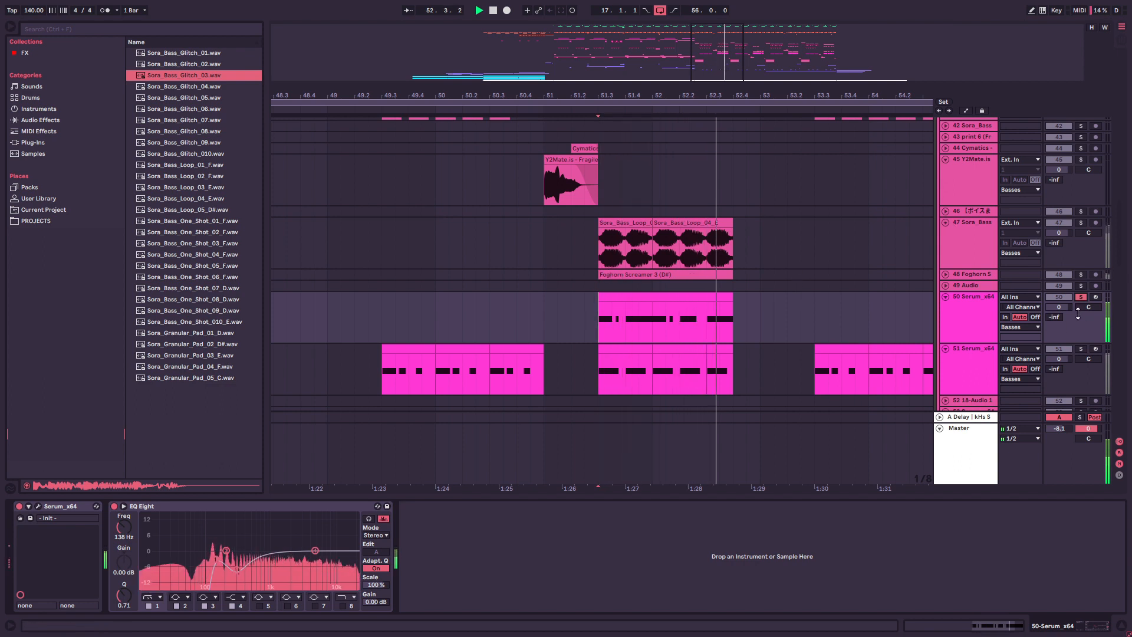
pyautogui.press('space')
# Step: Unfold and solo track 48 Foghorn Screamer and play it from 51.3.1
pyautogui.click(946, 274)
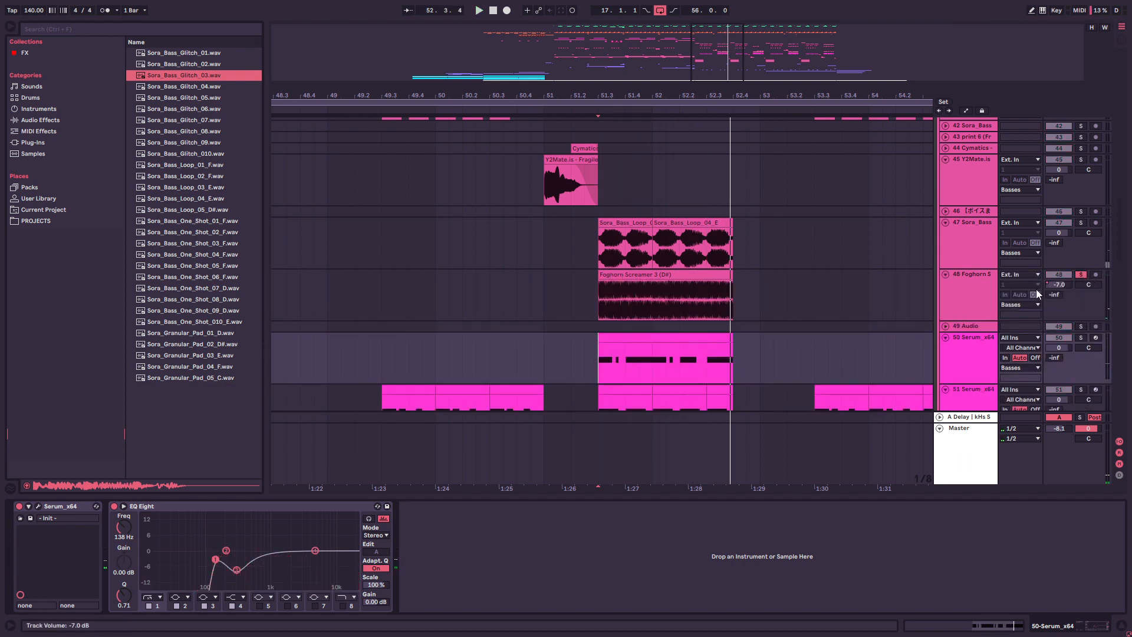
pyautogui.click(599, 299)
pyautogui.press('space')
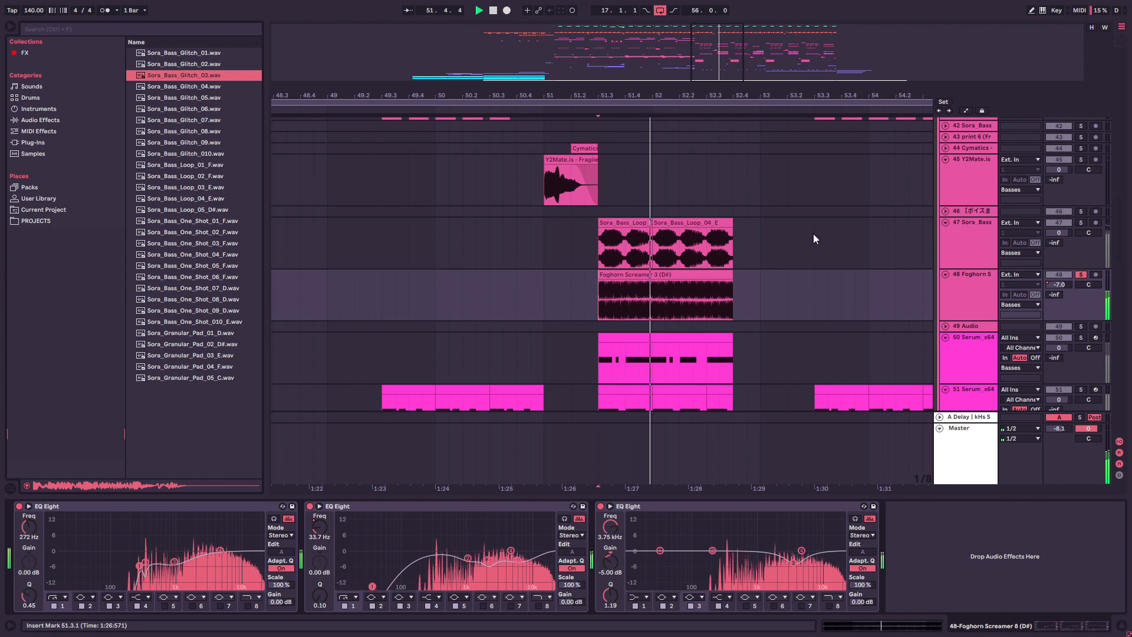
pyautogui.scroll(3, 757, 327)
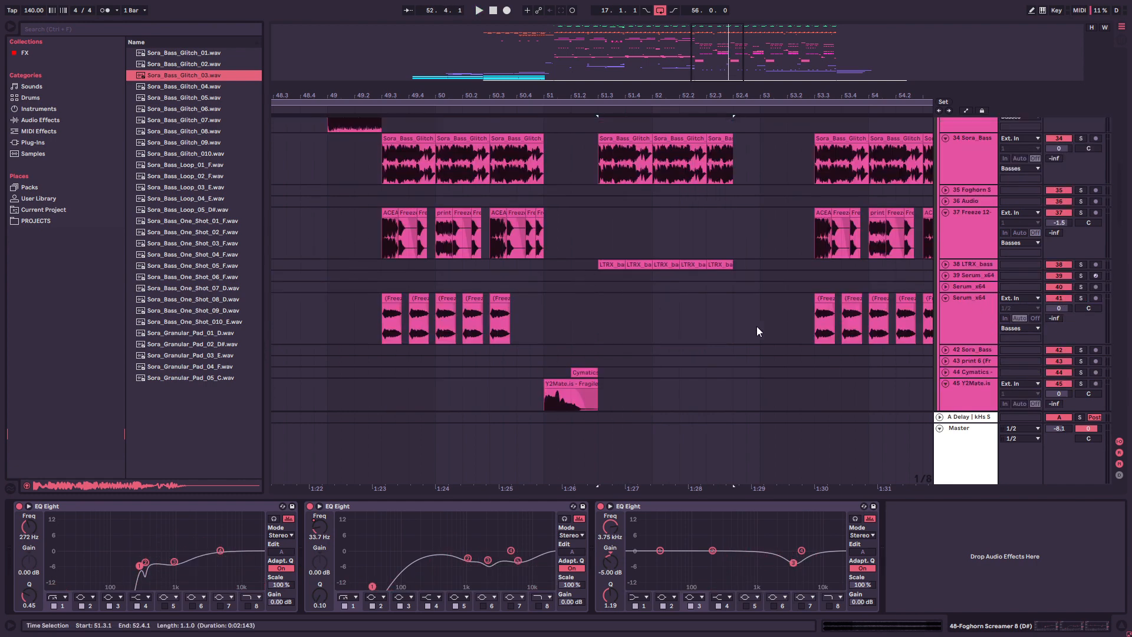
# Step: Solo track 38 LTRX_bass, show its devices and play it from 51.3.1
pyautogui.click(599, 237)
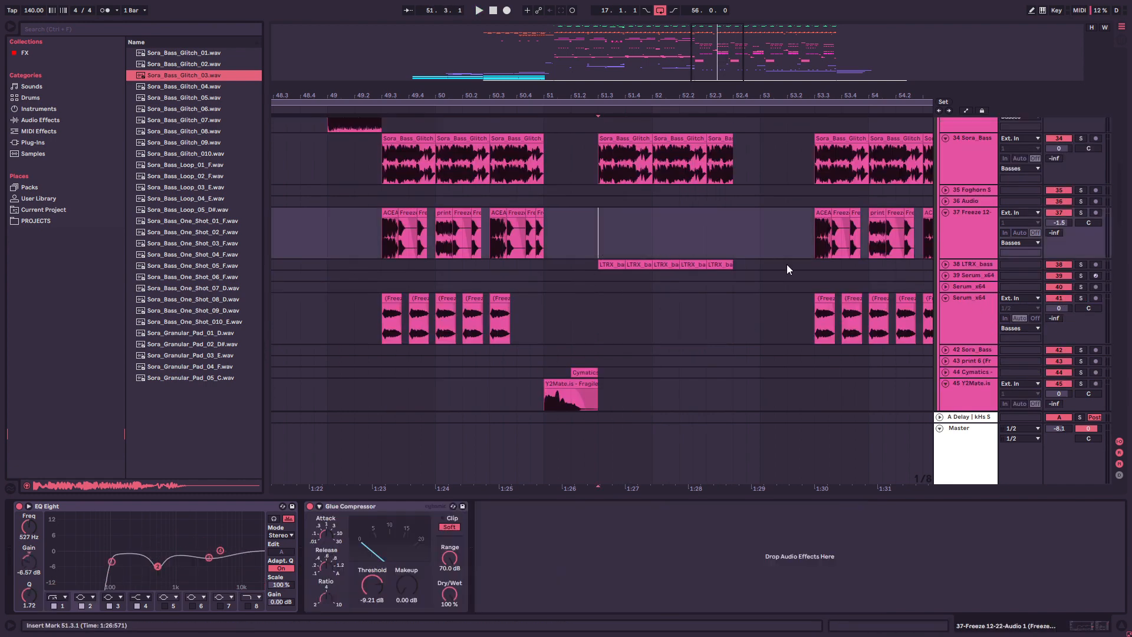
pyautogui.click(946, 265)
pyautogui.scroll(2, 977, 215)
pyautogui.click(1080, 311)
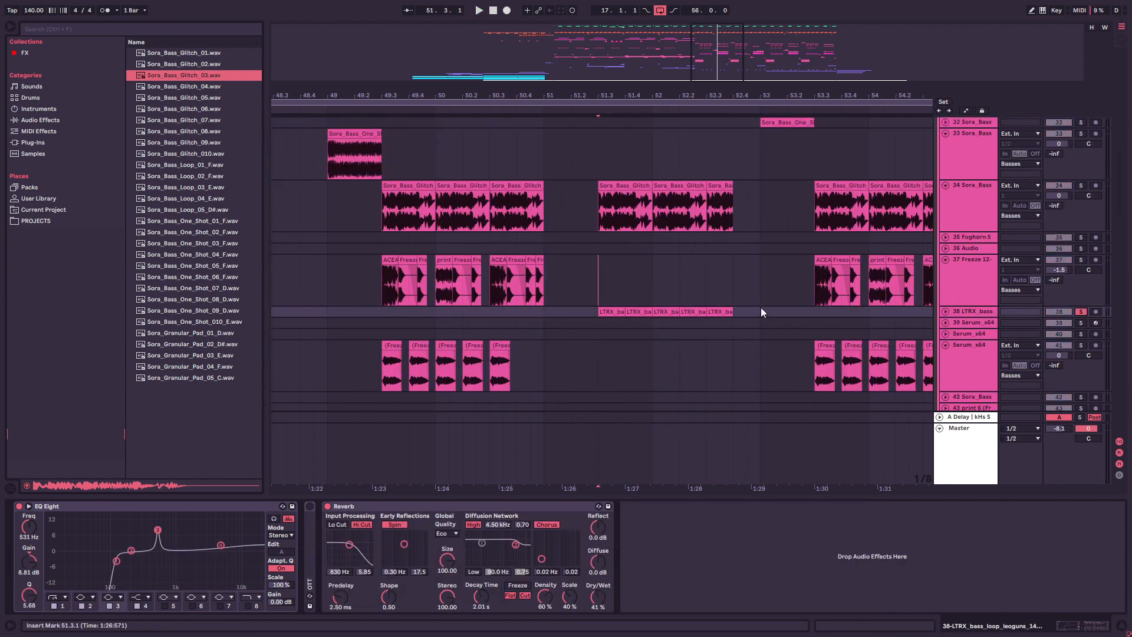
pyautogui.press('space')
pyautogui.scroll(5, 764, 295)
pyautogui.scroll(-4, 763, 293)
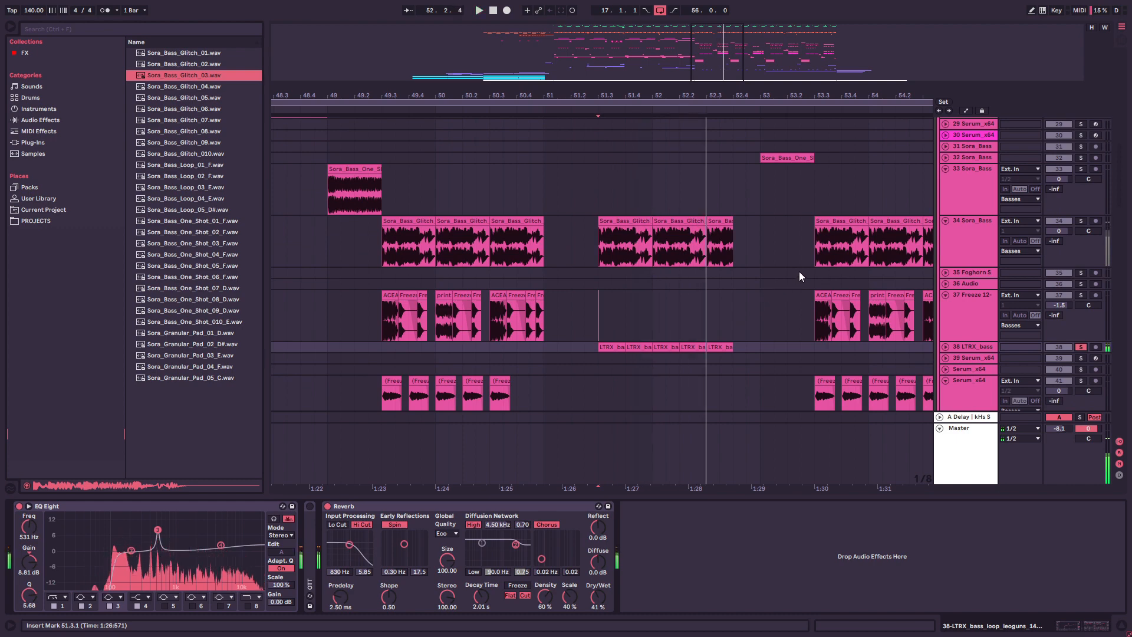
pyautogui.press('space')
# Step: Solo track 34 Sora_Bass_Glitch_03, show its devices and play it from 51.3.1
pyautogui.click(611, 318)
pyautogui.scroll(1, 614, 316)
pyautogui.scroll(3, 601, 314)
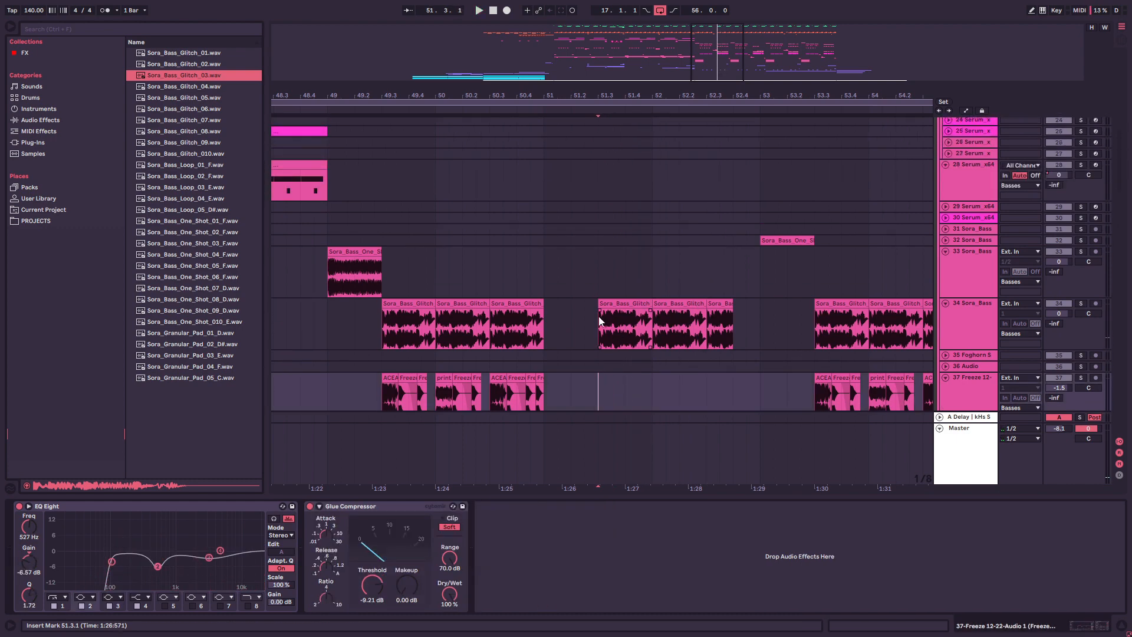
pyautogui.click(599, 316)
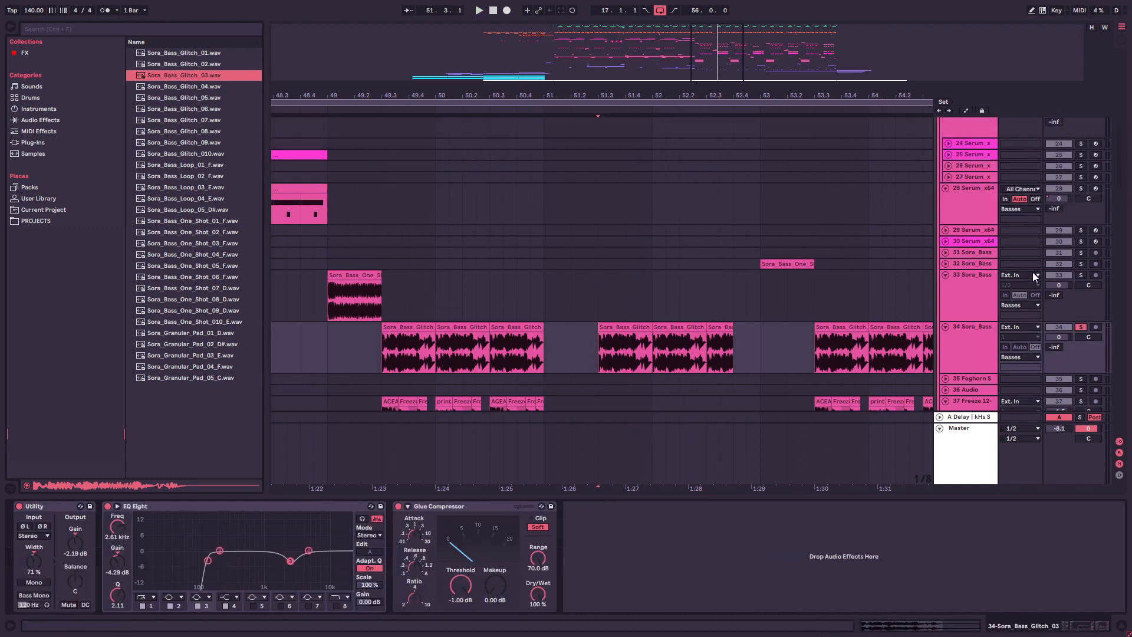
pyautogui.press('space')
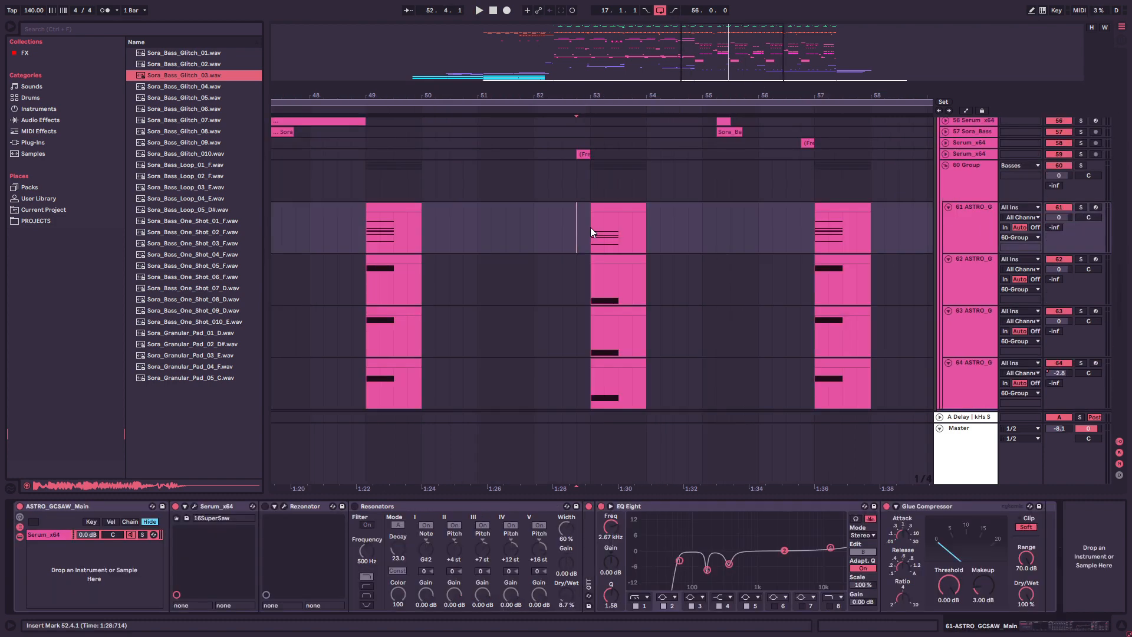
# Step: Play all tracks from 52.4.1 and examine the ASTRO chord tracks in group 60 and the bass clips above
pyautogui.scroll(-2, 592, 260)
pyautogui.scroll(2, 587, 257)
pyautogui.press('space')
pyautogui.scroll(10, 673, 246)
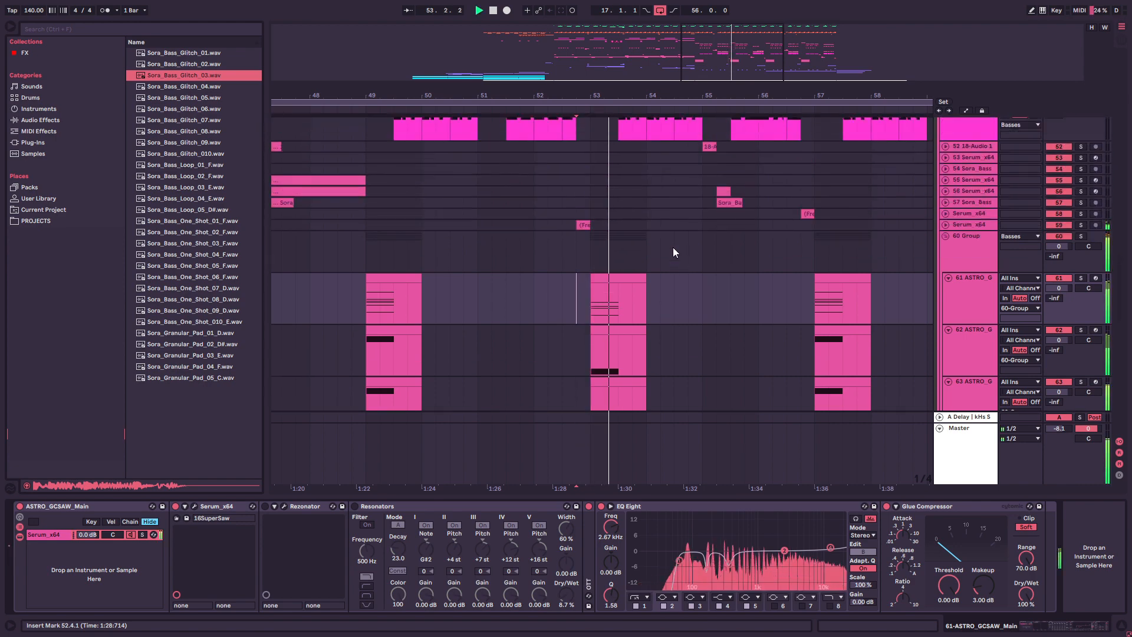
pyautogui.scroll(15, 690, 283)
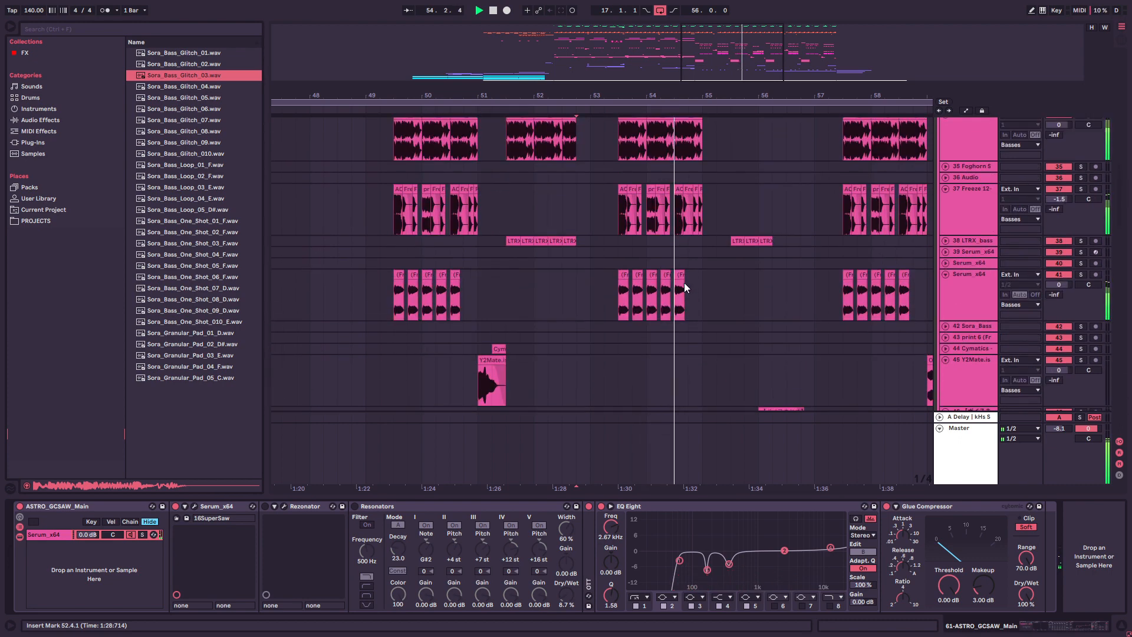
# Step: Play the section from 55.1.1 while examining the bass clips on tracks 30 to 48
pyautogui.click(705, 301)
pyautogui.scroll(-6, 707, 304)
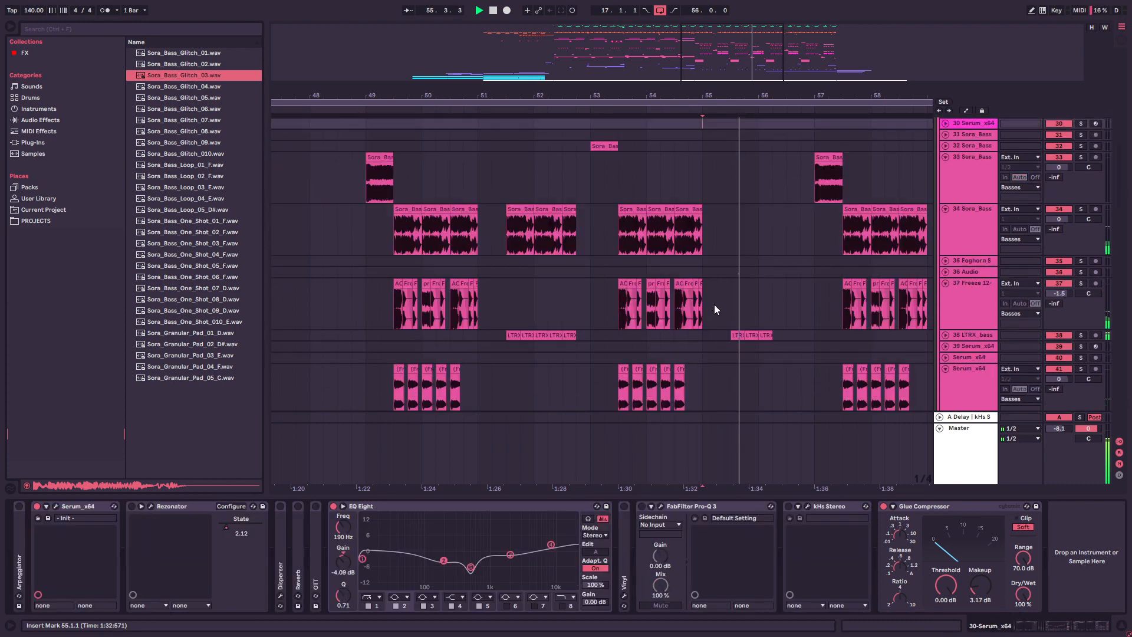
pyautogui.click(709, 306)
pyautogui.scroll(-2, 702, 305)
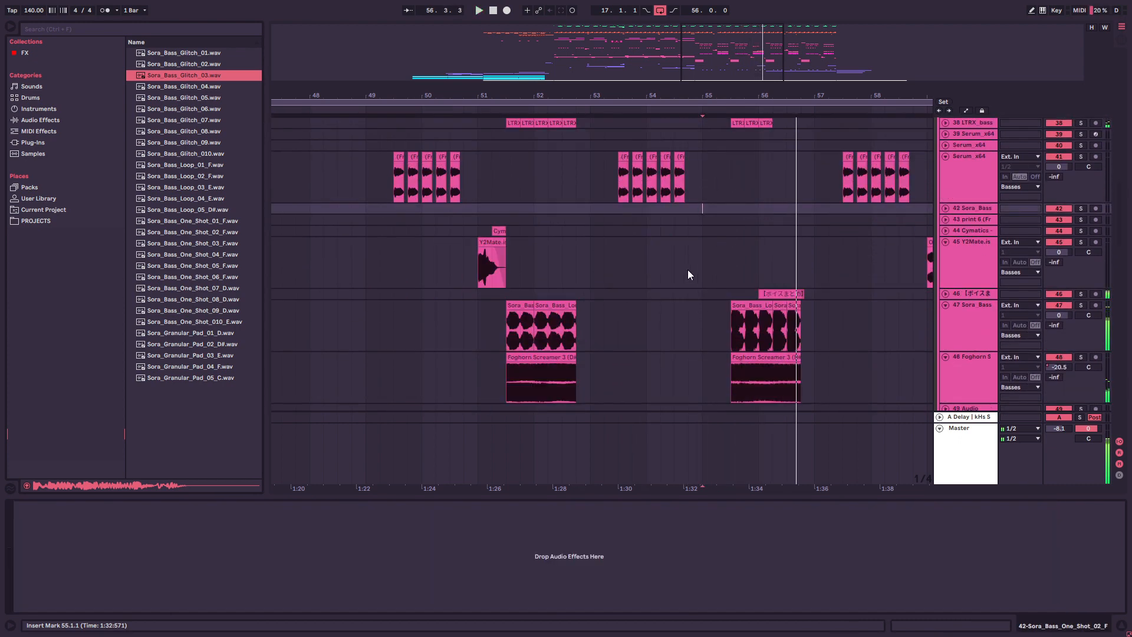
pyautogui.press('space')
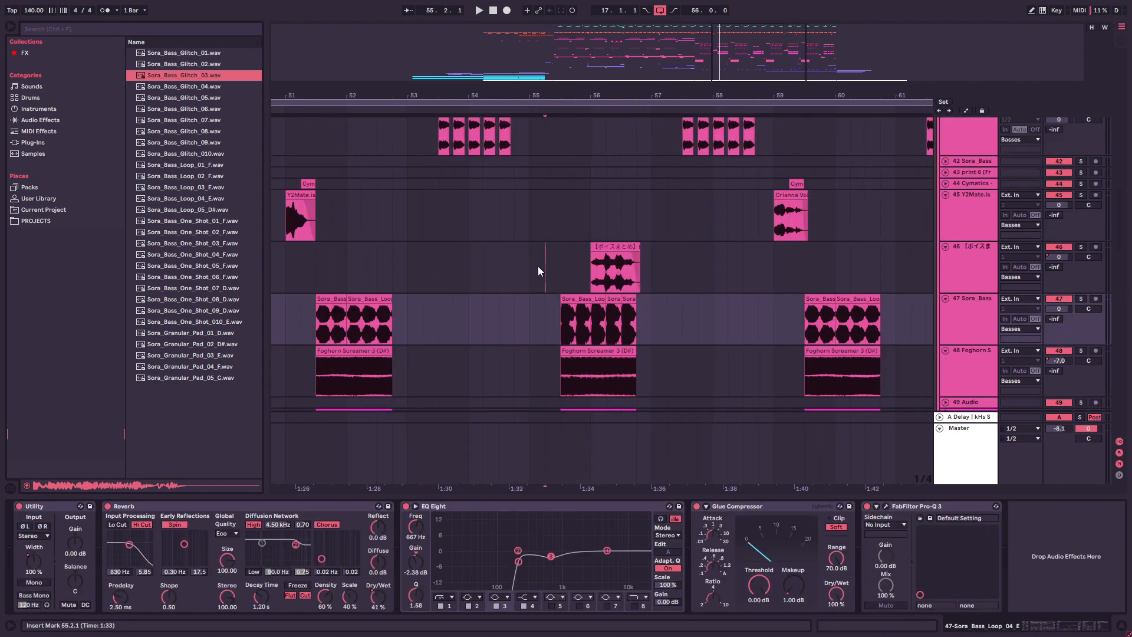
# Step: Show track 46's devices at 55.2.1, and select track 47's Sora_Bass clip from 56.2.1 to 56.3.1
pyautogui.click(543, 266)
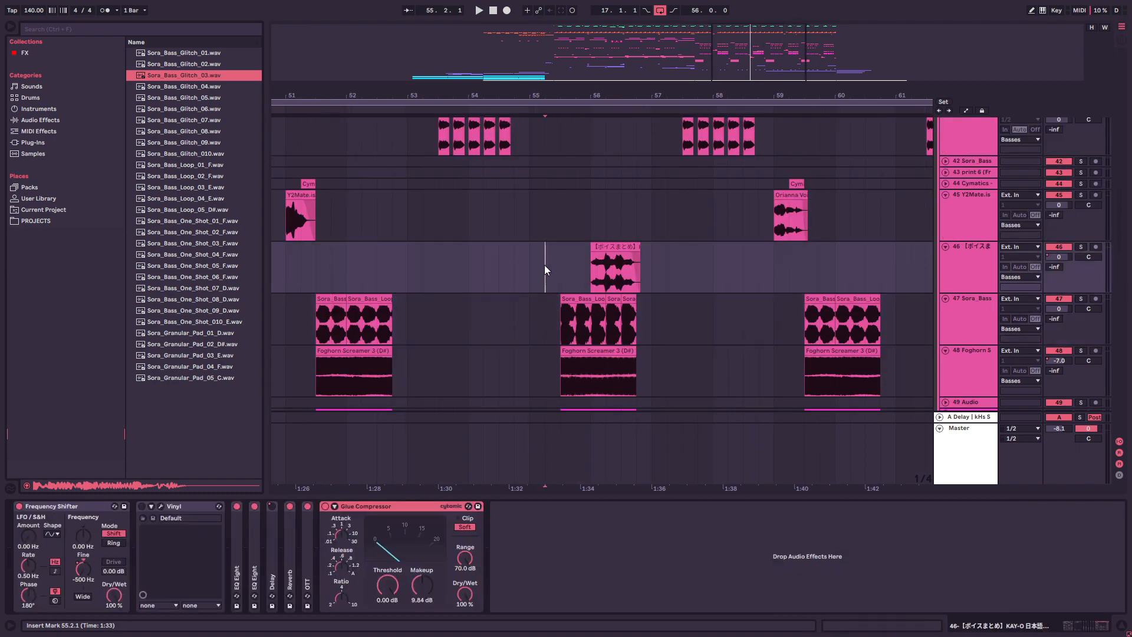
pyautogui.click(614, 318)
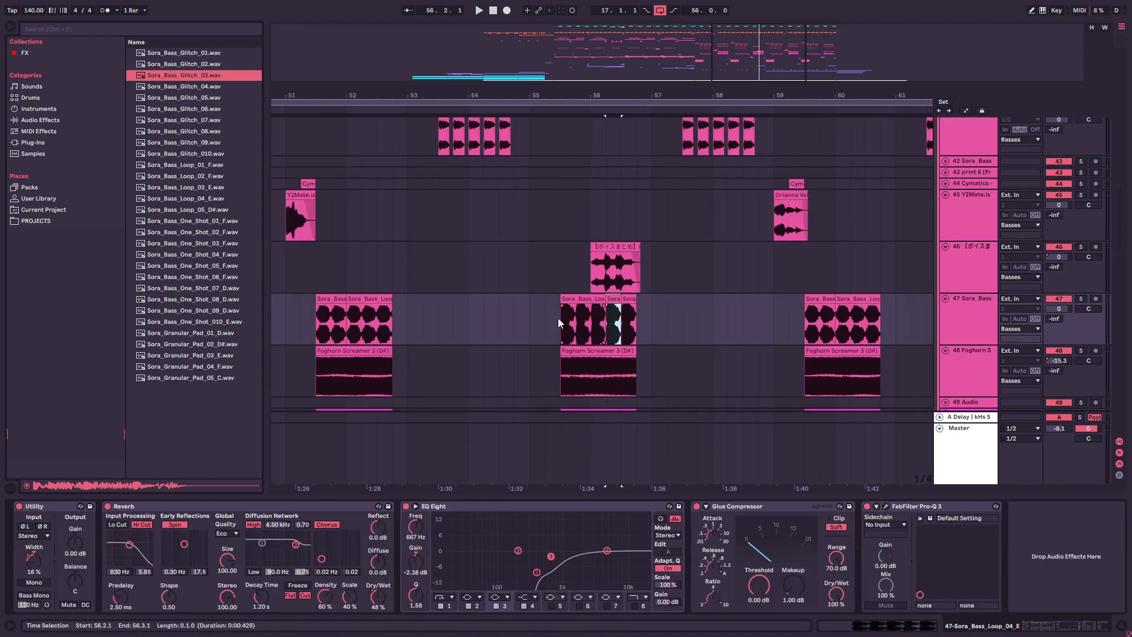
# Step: Solo track 47 and play its Sora_Bass_Loop_05_D# clip from 55.3.1
pyautogui.click(626, 248)
pyautogui.click(527, 275)
pyautogui.moveTo(735, 54); pyautogui.dragTo(732, 73)
pyautogui.click(665, 298)
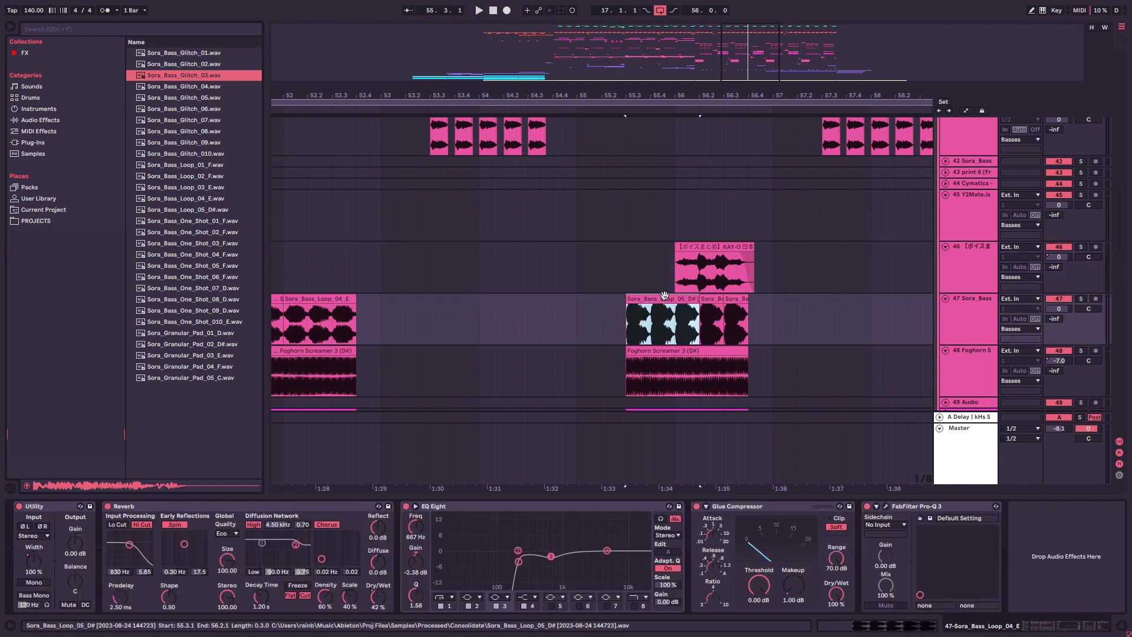
pyautogui.click(1082, 298)
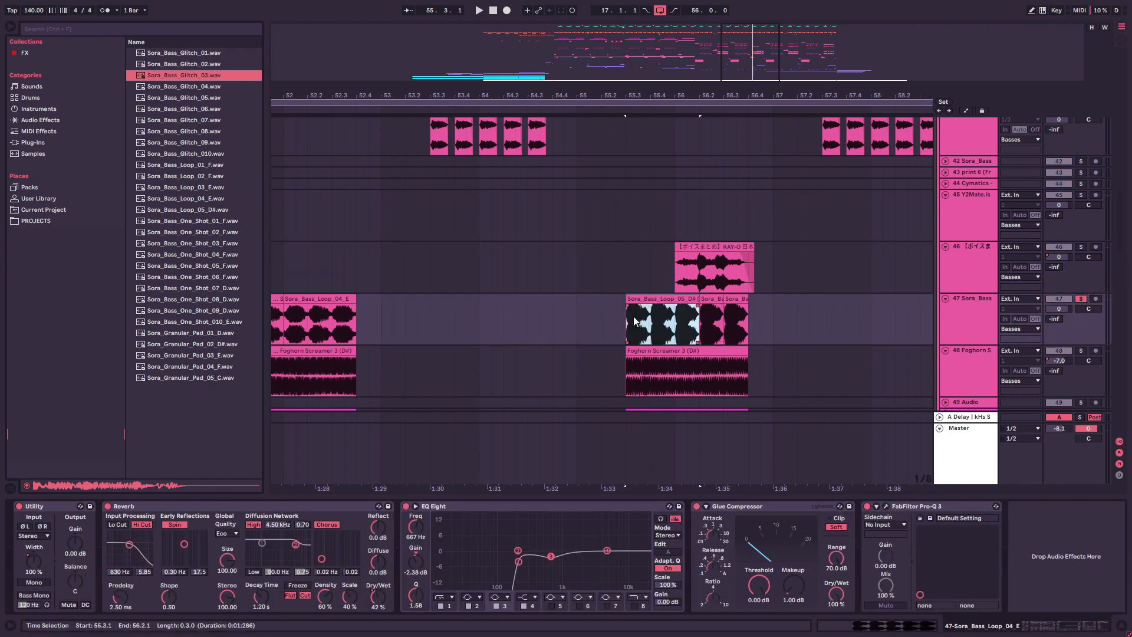
pyautogui.press('space')
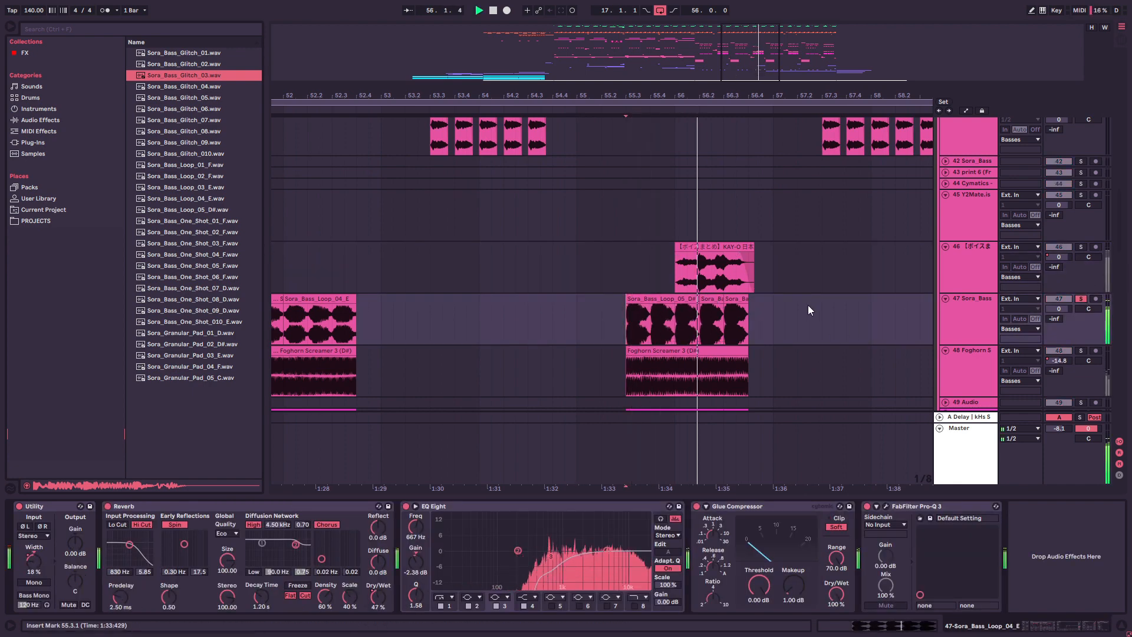
# Step: Examine the Reverb and EQ Eight on track 47, and replay its bass clip from 55.3.1
pyautogui.click(607, 323)
pyautogui.press('space')
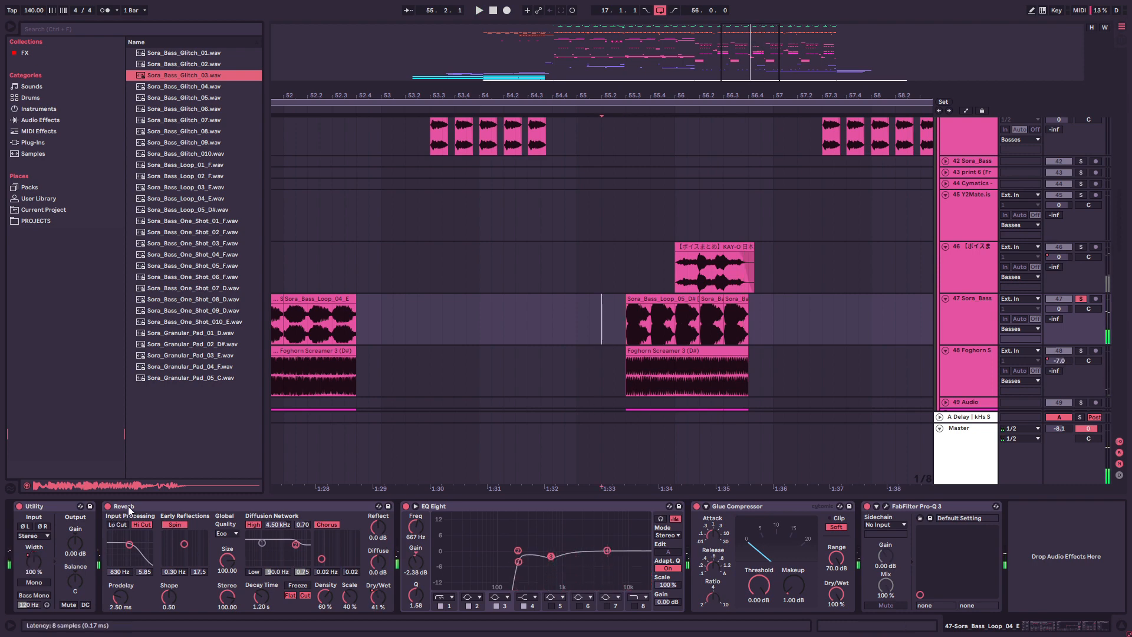
pyautogui.click(551, 566)
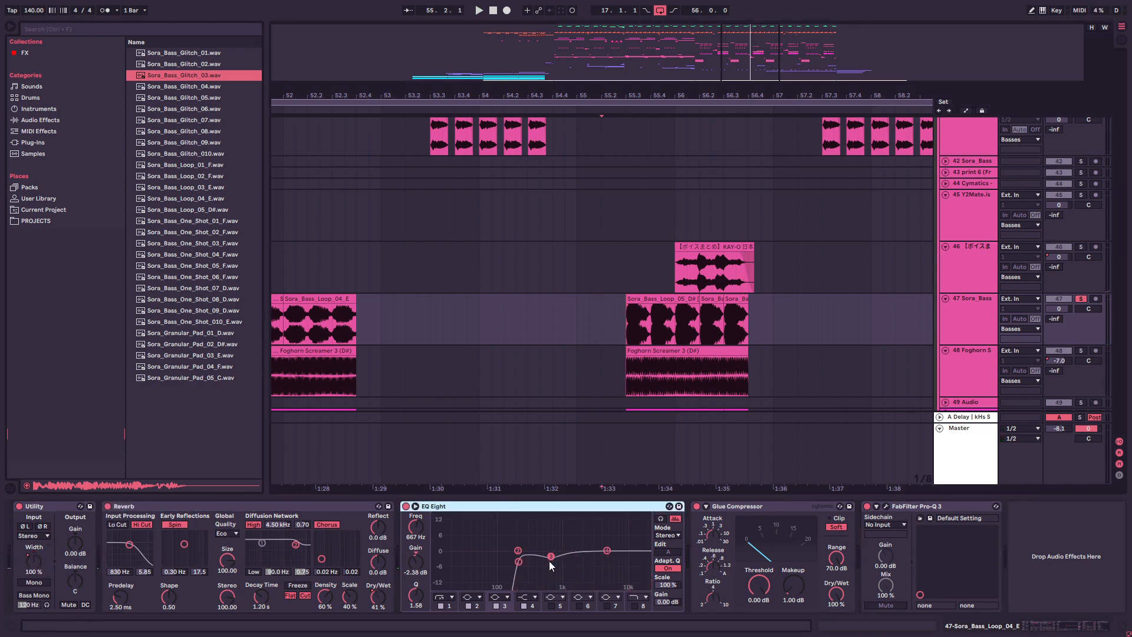
pyautogui.click(685, 297)
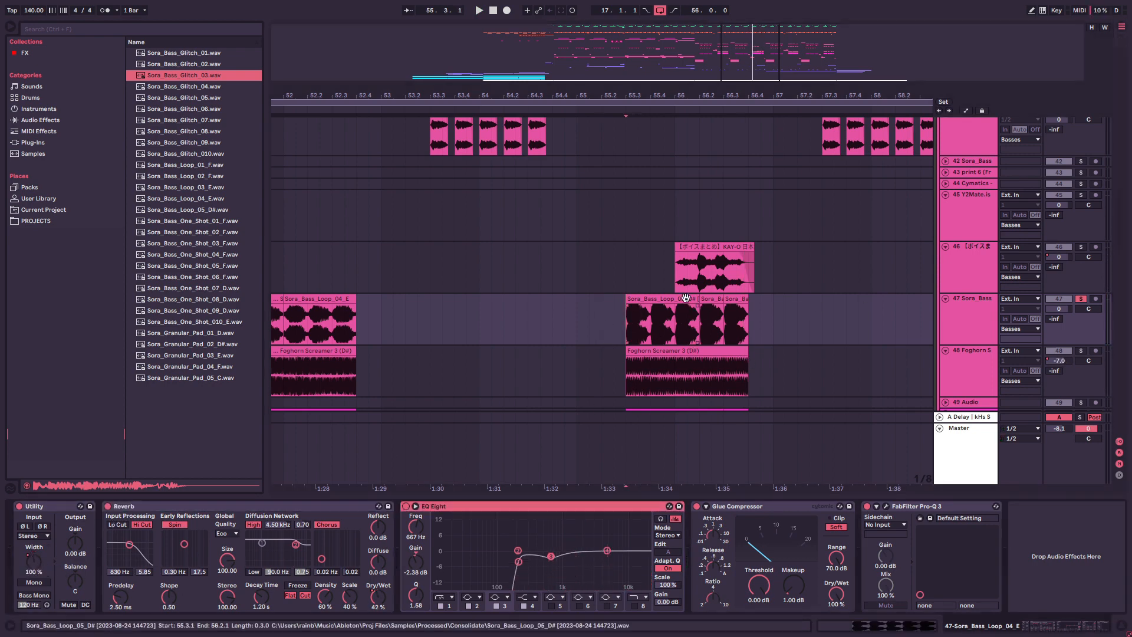
pyautogui.click(699, 322)
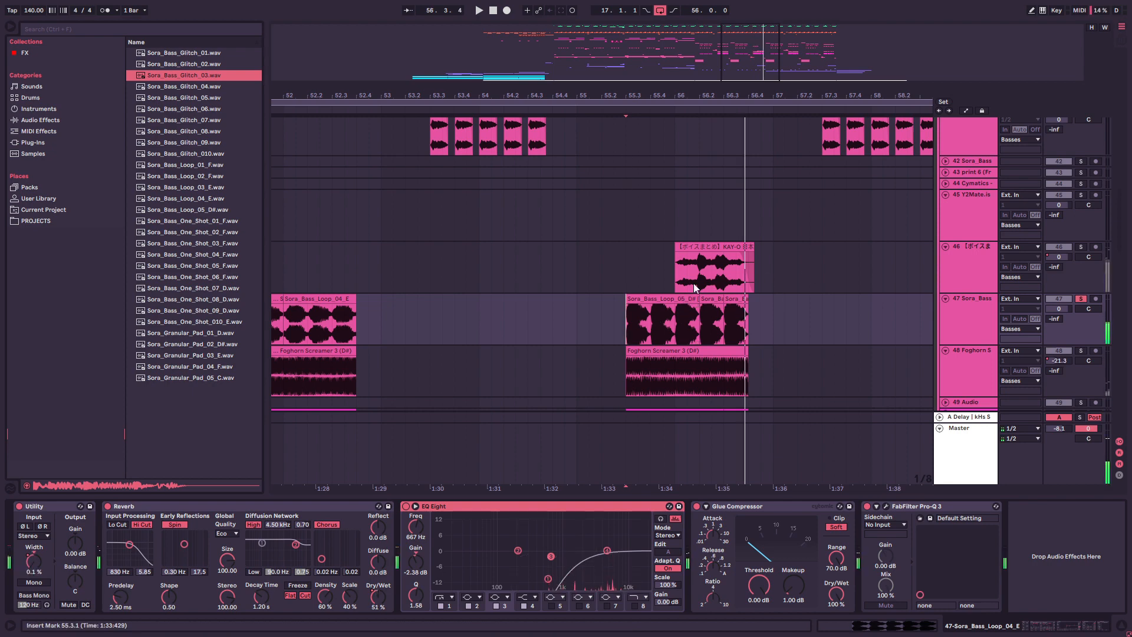
# Step: Solo track 46, show the automation lanes and play its voice clip from 56.1.1
pyautogui.click(672, 268)
pyautogui.click(1079, 247)
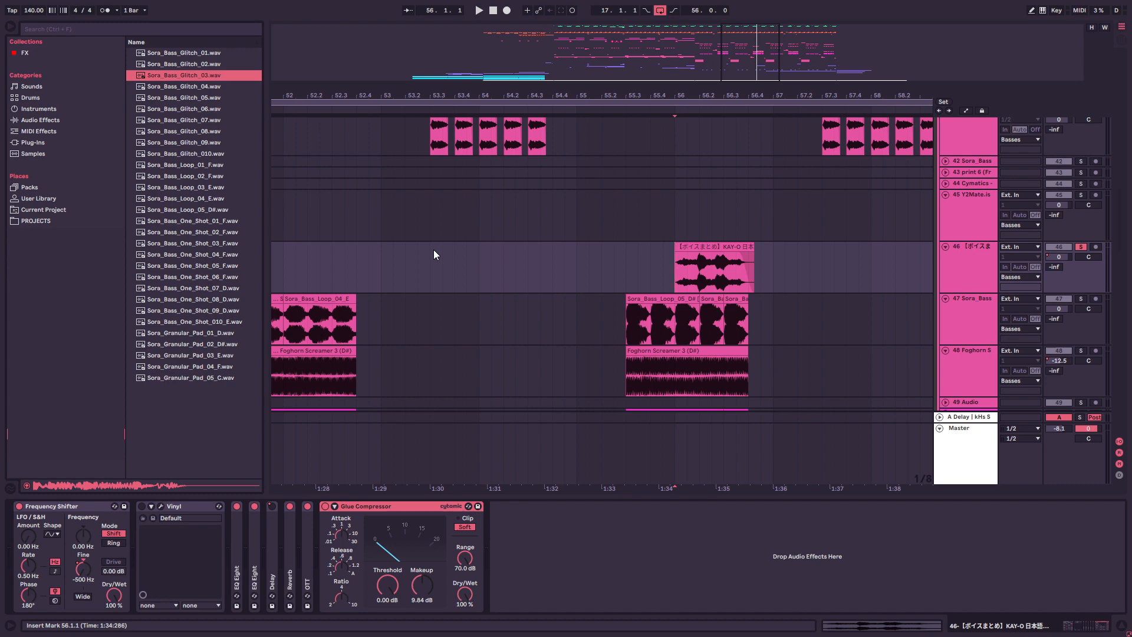
pyautogui.press('a')
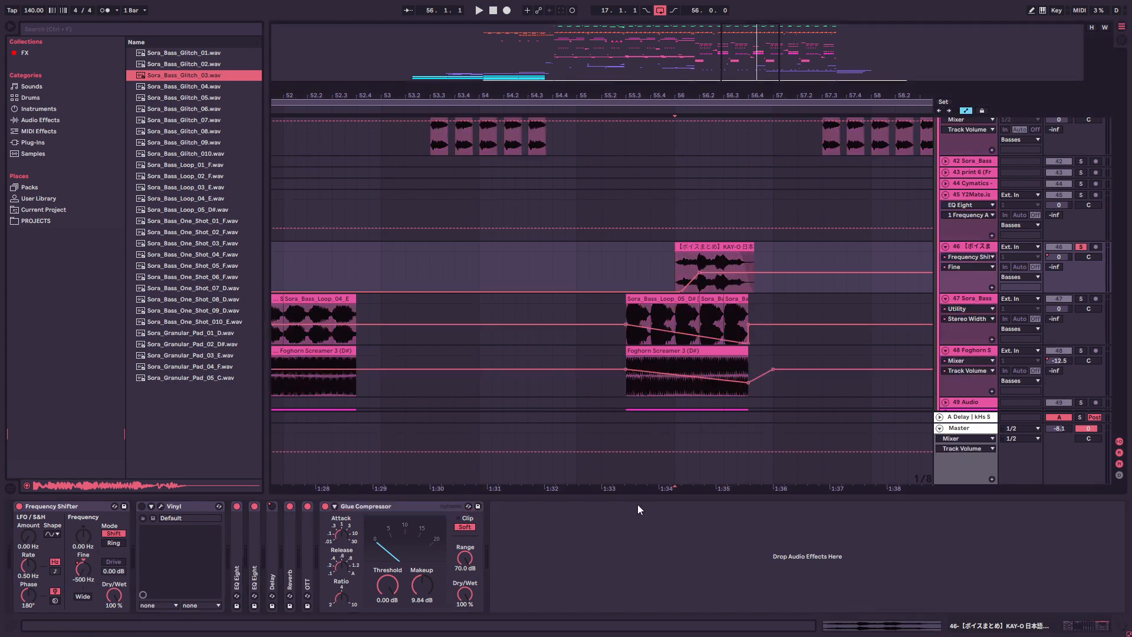
pyautogui.press('space')
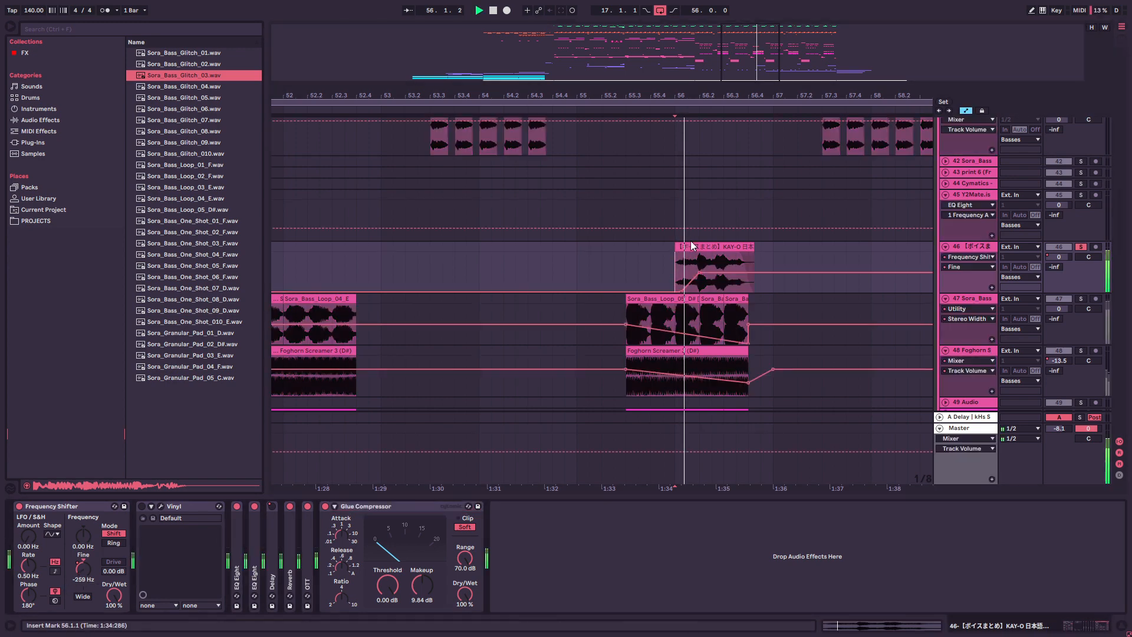
# Step: Unfold the Delay, Reverb and OTT devices on track 46 to inspect their settings, and fold the device chain again
pyautogui.doubleClick(273, 540)
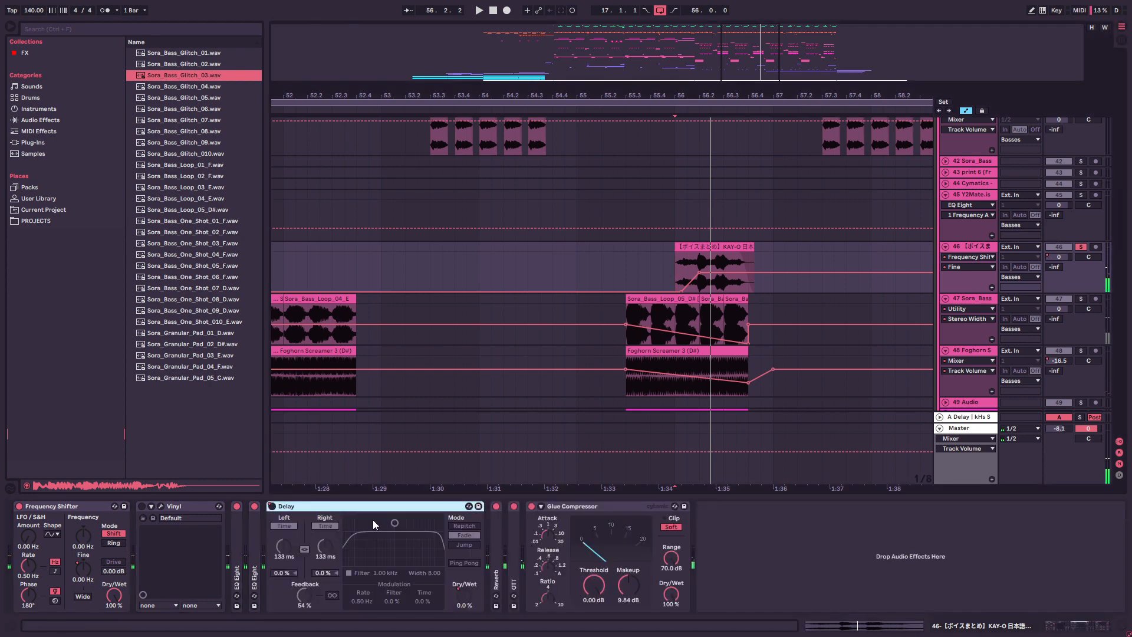
pyautogui.doubleClick(498, 546)
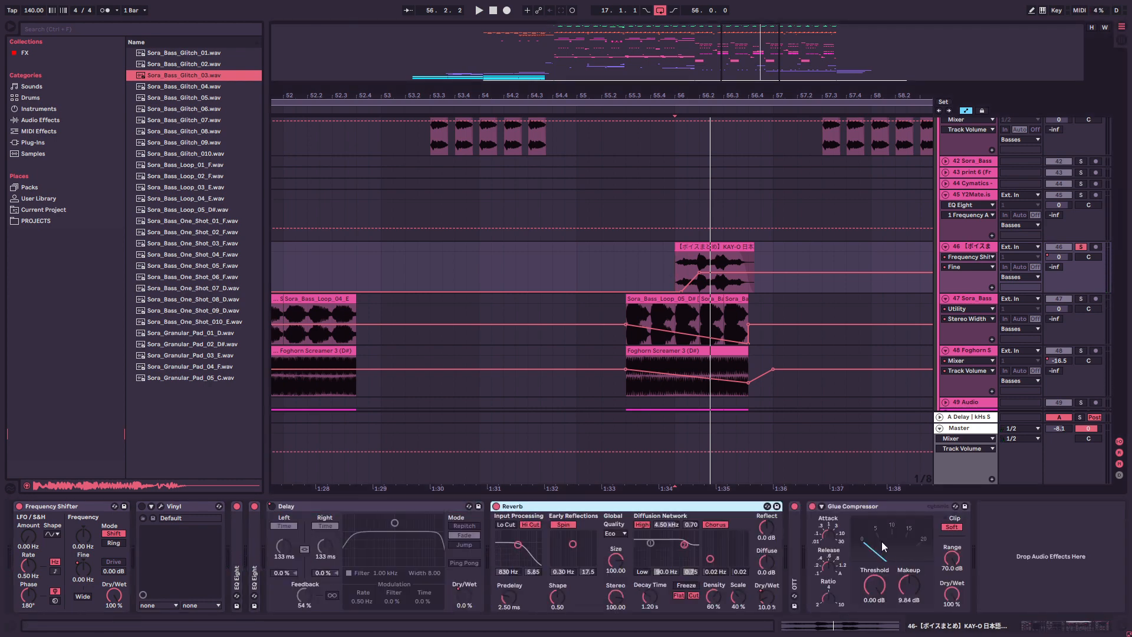
pyautogui.doubleClick(794, 547)
pyautogui.doubleClick(1098, 507)
pyautogui.doubleClick(988, 507)
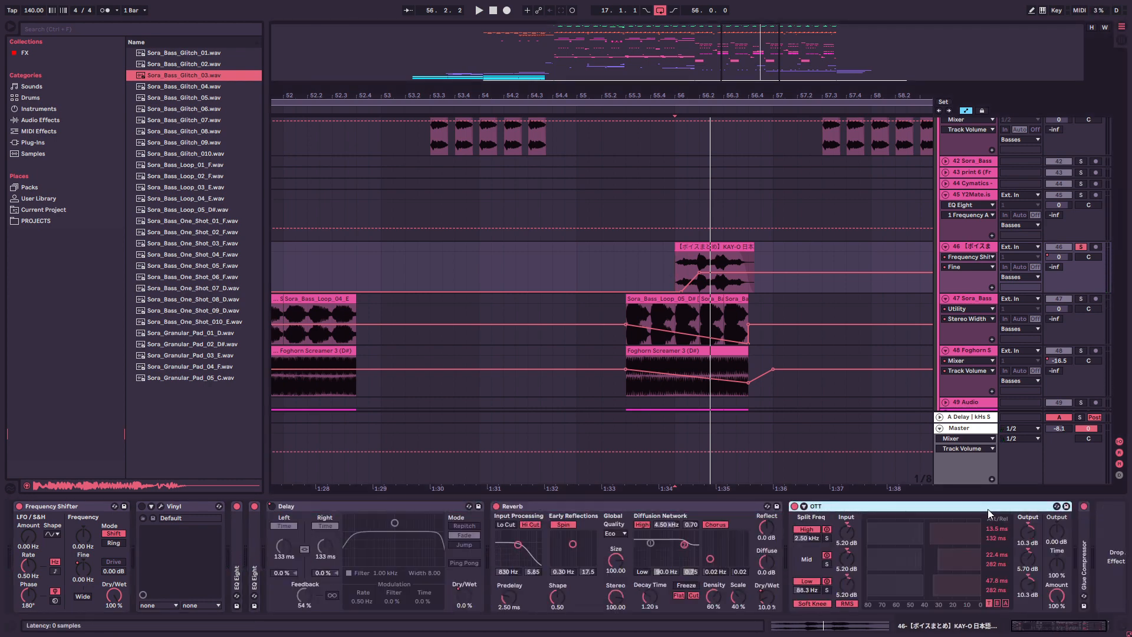
pyautogui.doubleClick(551, 508)
pyautogui.doubleClick(390, 505)
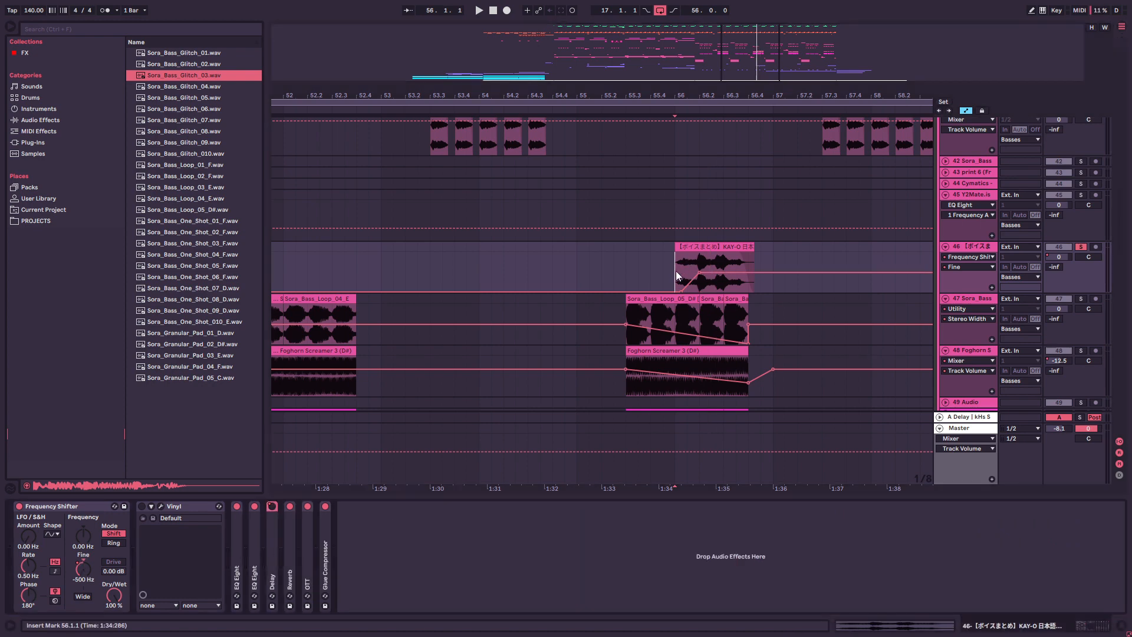
# Step: Replay track 46's voice clip from 56.1.1 with its frequency shifter automation shown
pyautogui.press('space')
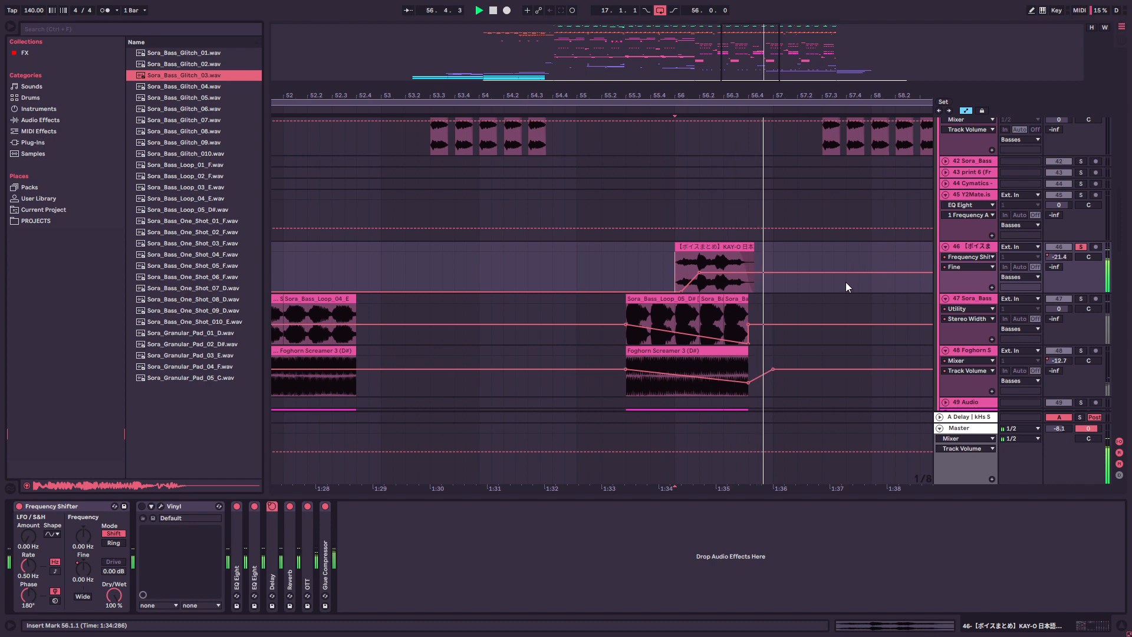
pyautogui.scroll(-3, 452, 353)
pyautogui.scroll(-6, 501, 363)
pyautogui.press('space')
# Step: Examine the Basses group's tracks around 55.2.1, from the group's EQ Eight and track 30's devices to the ASTRO tracks
pyautogui.scroll(10, 554, 330)
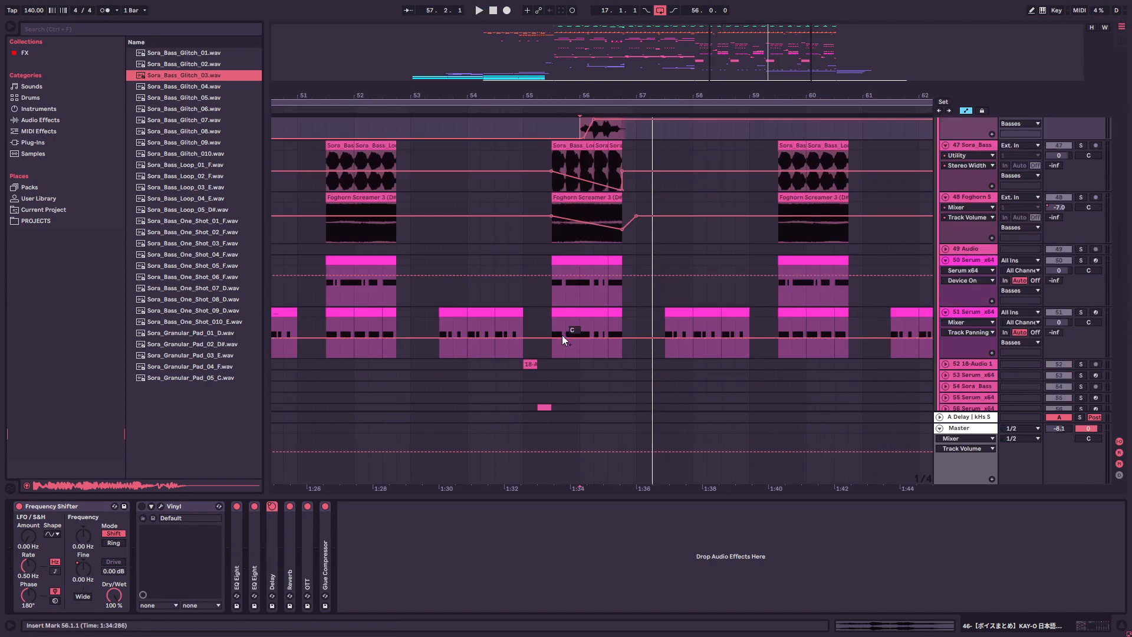
pyautogui.scroll(8, 557, 282)
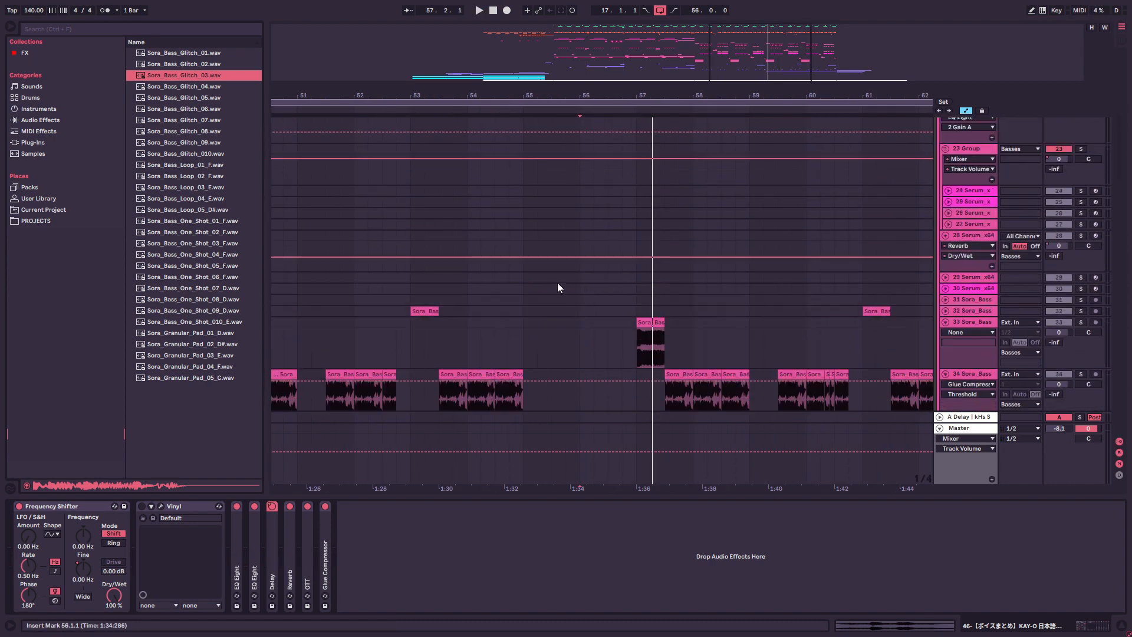
pyautogui.click(536, 282)
pyautogui.scroll(-4, 662, 282)
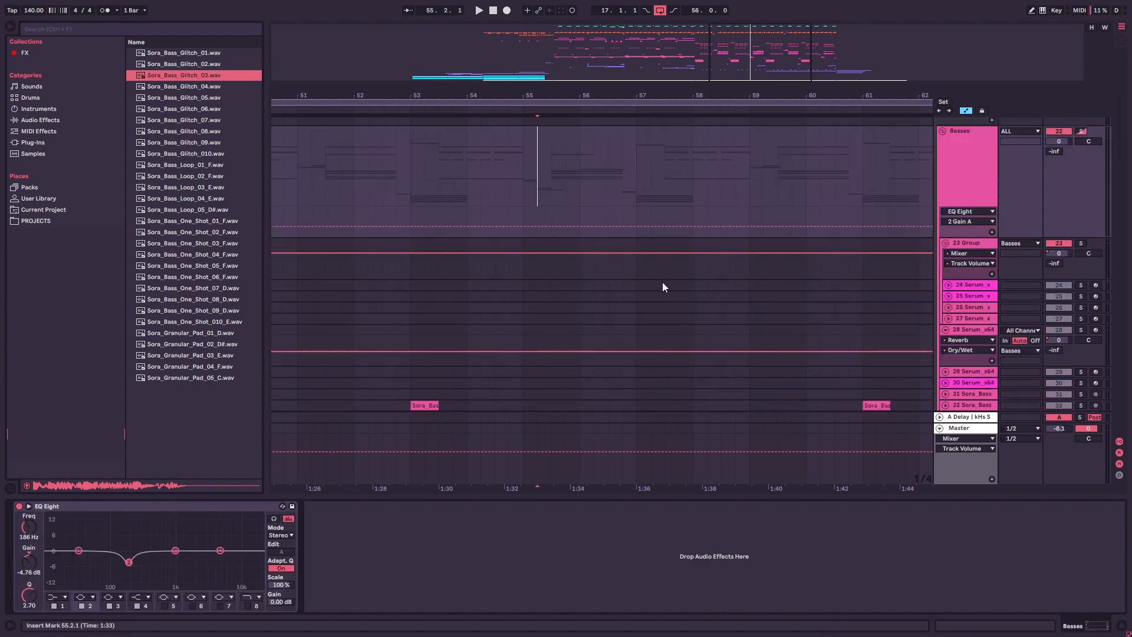
pyautogui.click(535, 308)
pyautogui.scroll(-5, 717, 281)
pyautogui.scroll(-11, 725, 324)
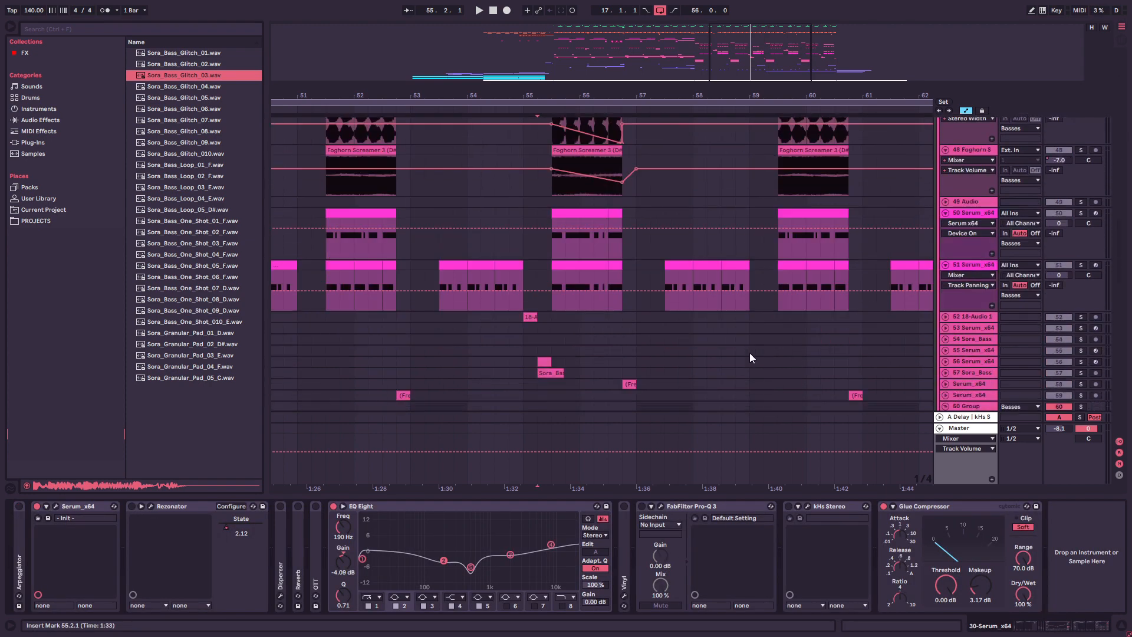
pyautogui.scroll(2, 575, 292)
pyautogui.moveTo(748, 99); pyautogui.dragTo(748, 94)
pyautogui.scroll(5, 884, 235)
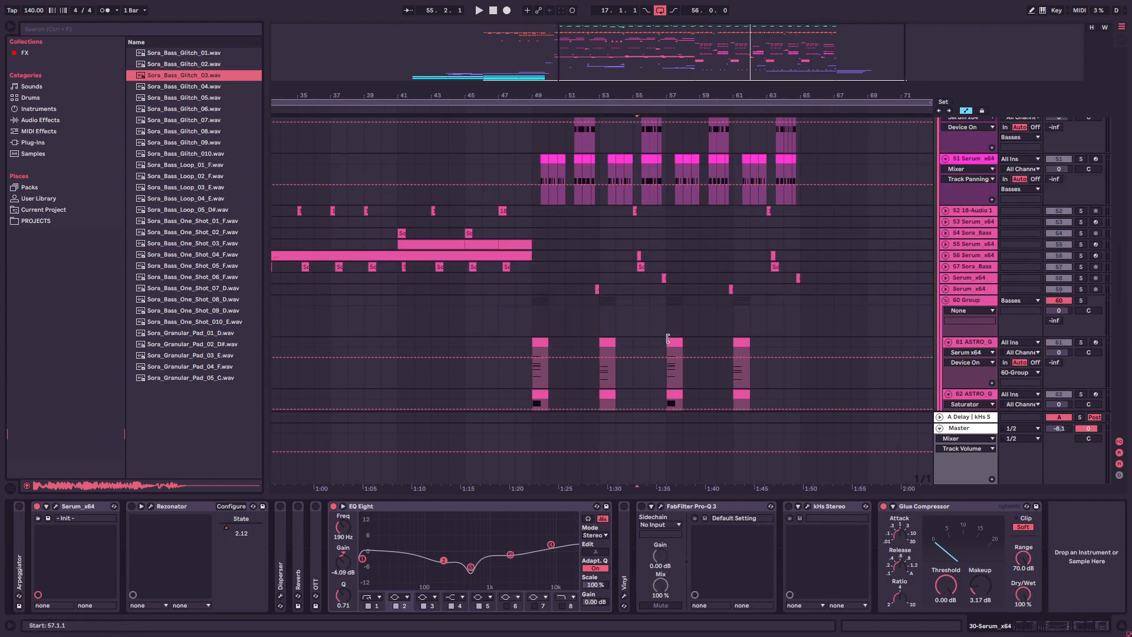
# Step: Play all tracks from 57.1.1 with the automation lanes hidden, and examine the clips on tracks 41 to 61
pyautogui.click(988, 320)
pyautogui.press('space')
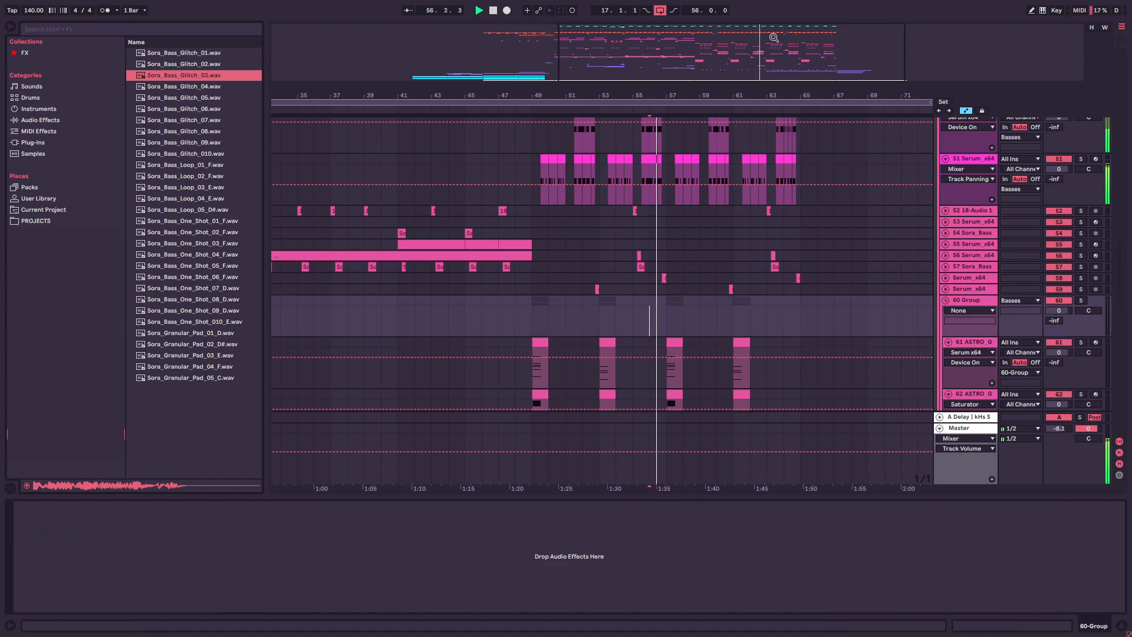
pyautogui.moveTo(773, 38); pyautogui.dragTo(773, 62)
pyautogui.press('a')
pyautogui.scroll(4, 699, 288)
pyautogui.click(650, 286)
pyautogui.scroll(-5, 664, 285)
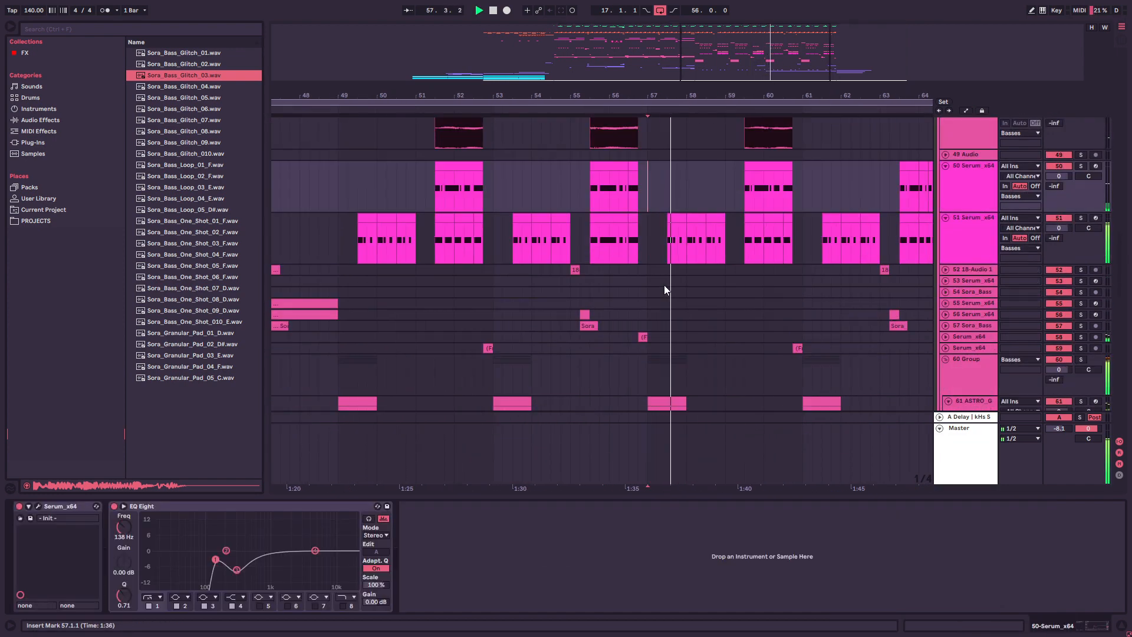
pyautogui.scroll(10, 670, 293)
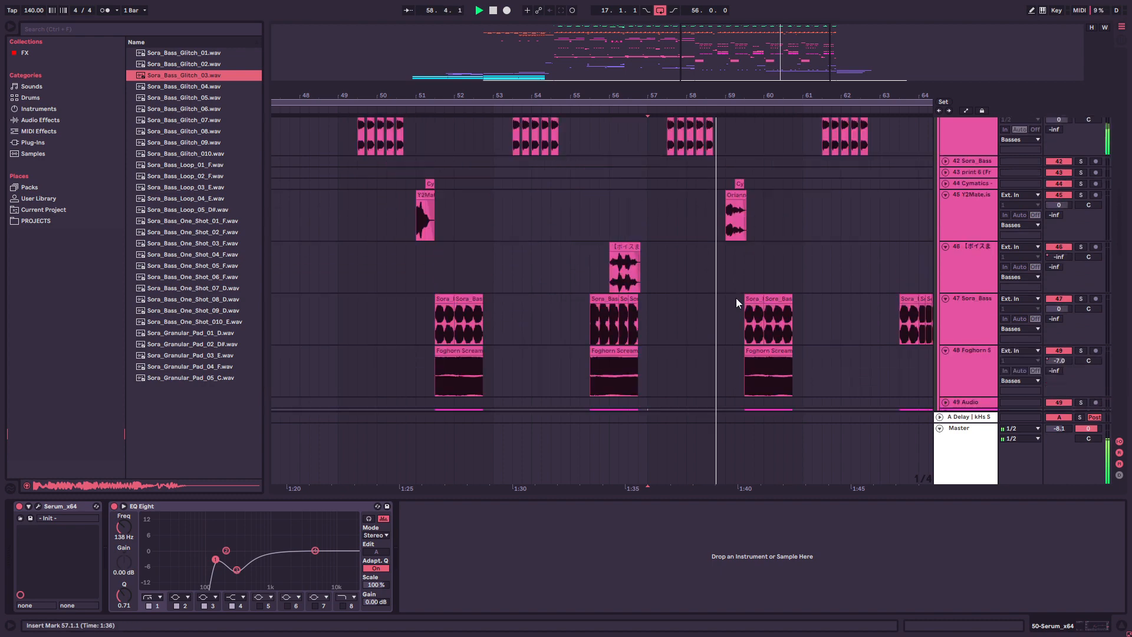
# Step: Stop playback and show the devices of track 45 at 58.4.1
pyautogui.click(716, 297)
pyautogui.press('space')
pyautogui.moveTo(749, 70); pyautogui.dragTo(749, 59)
pyautogui.scroll(2, 609, 303)
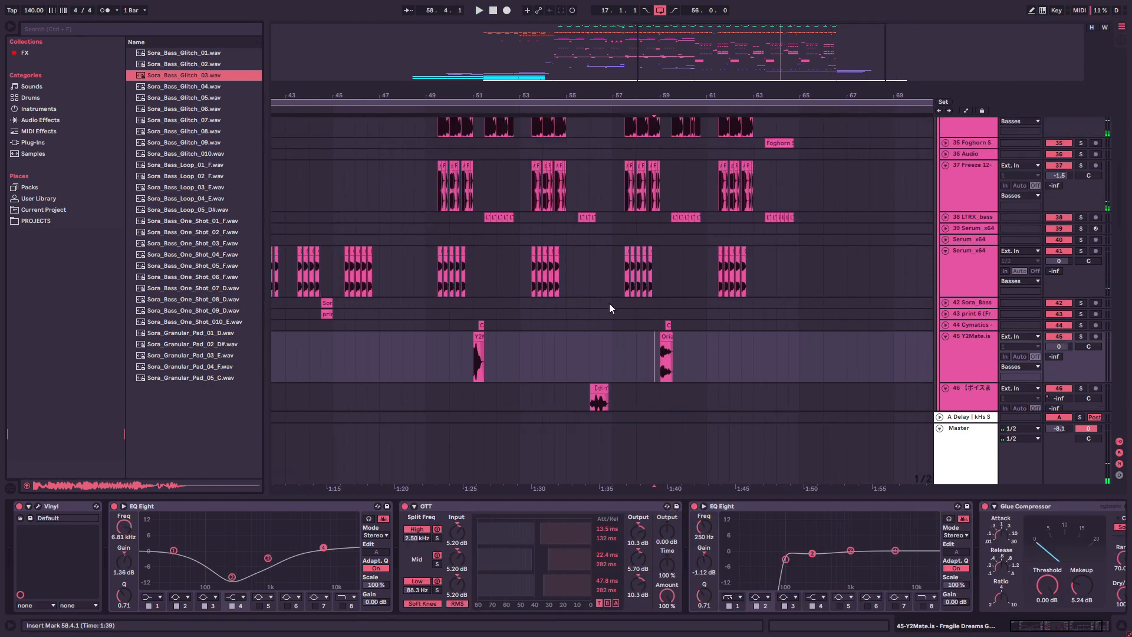
# Step: Select 49.1.1 to 49.3.1 on track 41, and place the insert marker on that track at 57.1.1
pyautogui.moveTo(613, 290); pyautogui.dragTo(683, 288)
pyautogui.moveTo(426, 268); pyautogui.dragTo(444, 264)
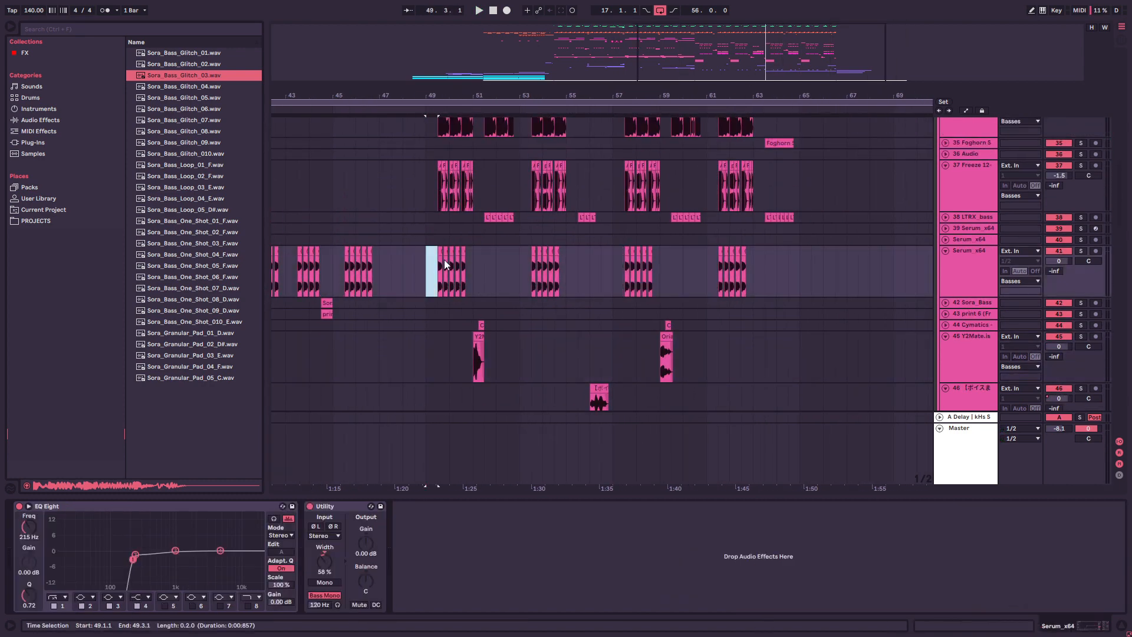
pyautogui.click(615, 265)
pyautogui.moveTo(758, 59); pyautogui.dragTo(749, 89)
pyautogui.scroll(-2, 610, 296)
pyautogui.scroll(2, 609, 296)
pyautogui.scroll(-3, 610, 299)
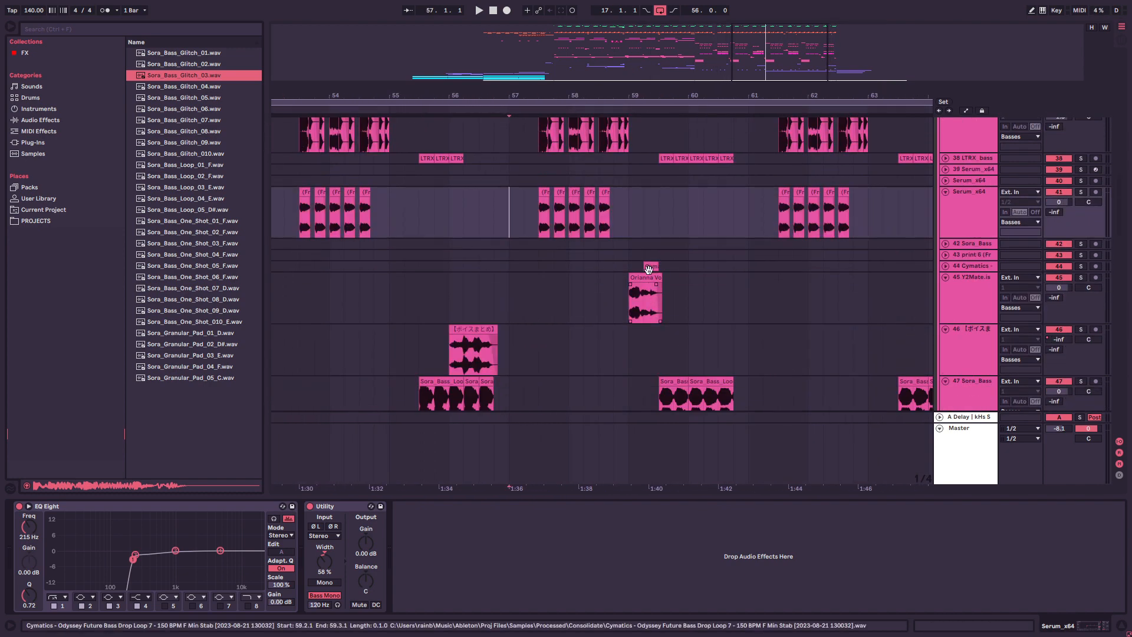
# Step: Solo track 45, select its Orianna voice clip at 59.1.1 and play it
pyautogui.click(651, 299)
pyautogui.click(406, 279)
pyautogui.moveTo(767, 53)
pyautogui.mouseDown()
pyautogui.moveTo(736, 60)
pyautogui.moveTo(788, 58)
pyautogui.mouseUp()
pyautogui.click(511, 298)
pyautogui.click(394, 316)
pyautogui.click(606, 302)
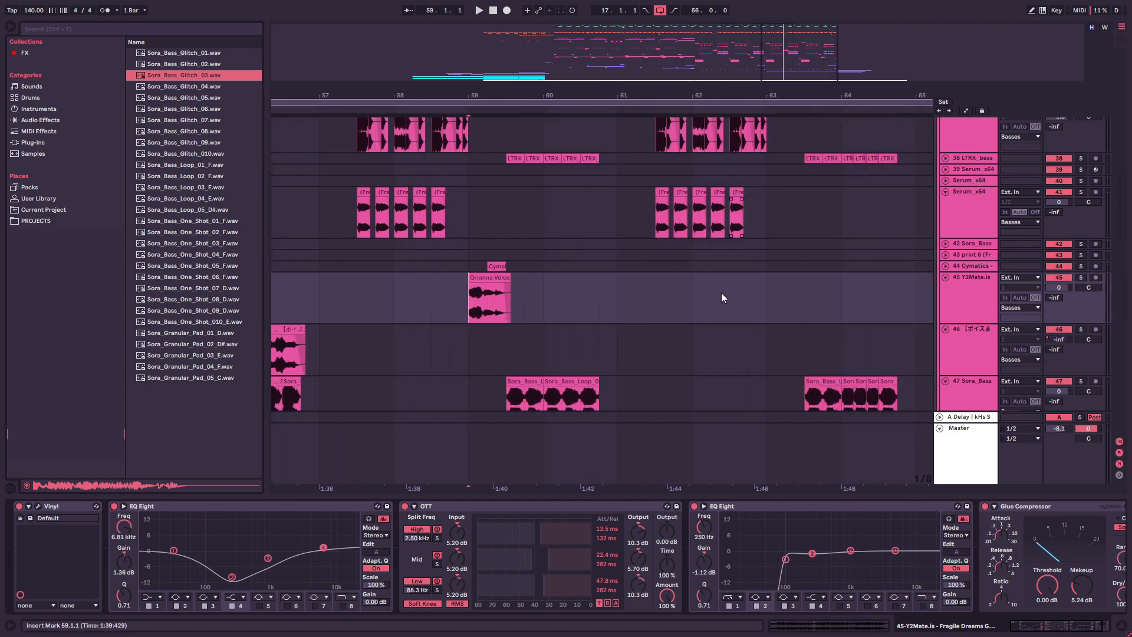
pyautogui.click(492, 278)
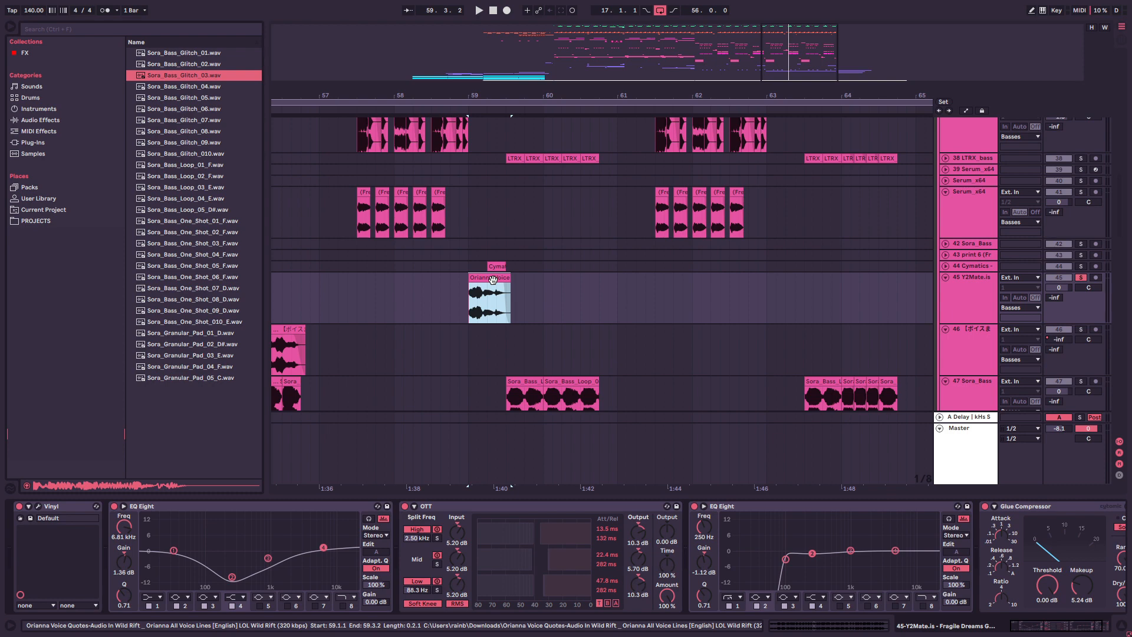
pyautogui.press('space')
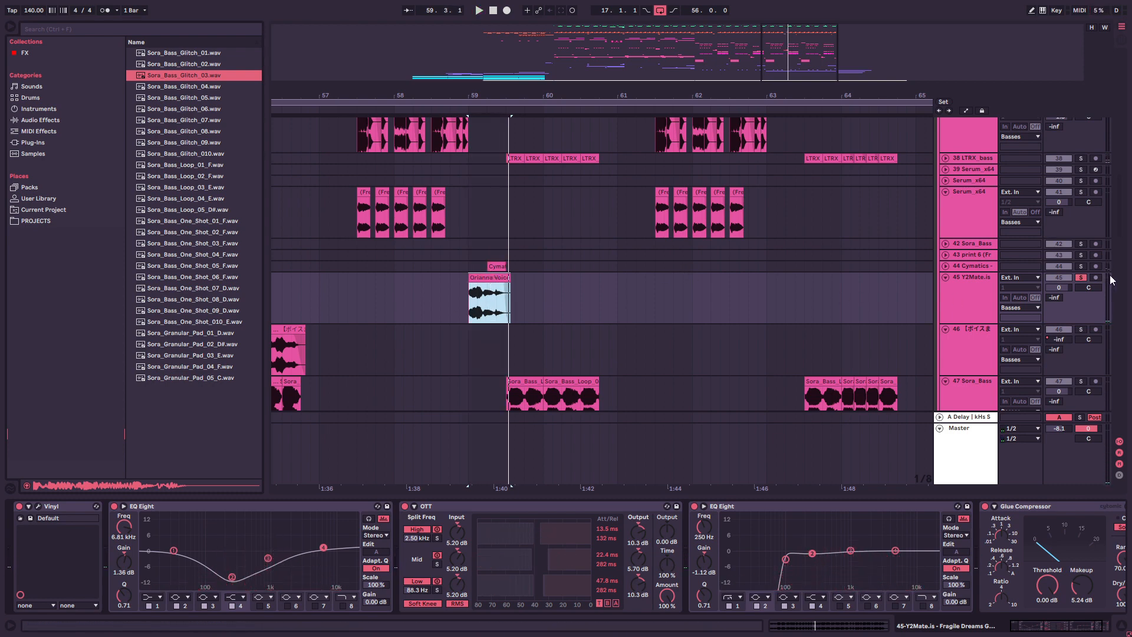
# Step: Unsolo track 45 and examine the bass tracks above it around 59.1.1, including track 28's device chain
pyautogui.click(721, 294)
pyautogui.click(460, 240)
pyautogui.scroll(3, 600, 337)
pyautogui.scroll(8, 600, 337)
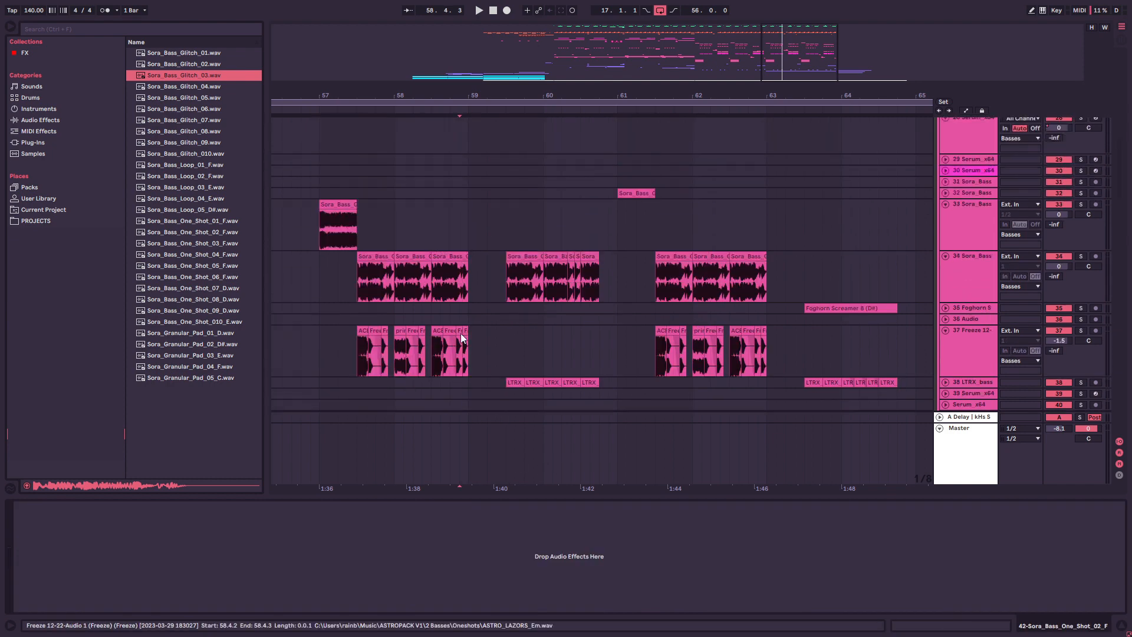
pyautogui.click(464, 307)
pyautogui.scroll(1, 464, 306)
pyautogui.click(467, 306)
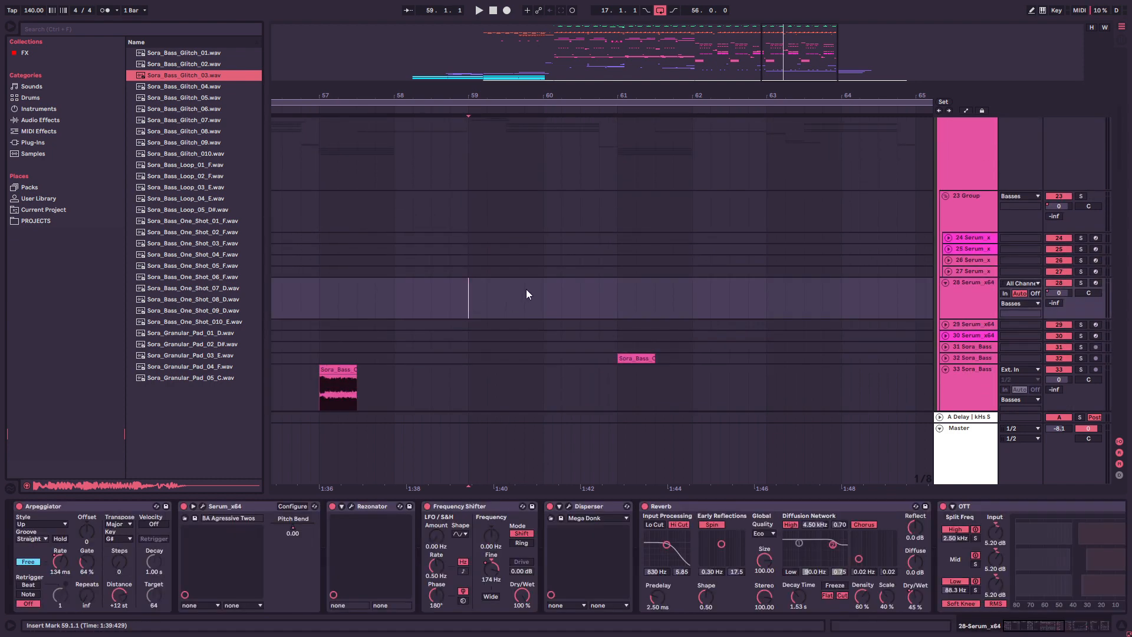
pyautogui.scroll(-5, 480, 283)
pyautogui.scroll(-4, 480, 284)
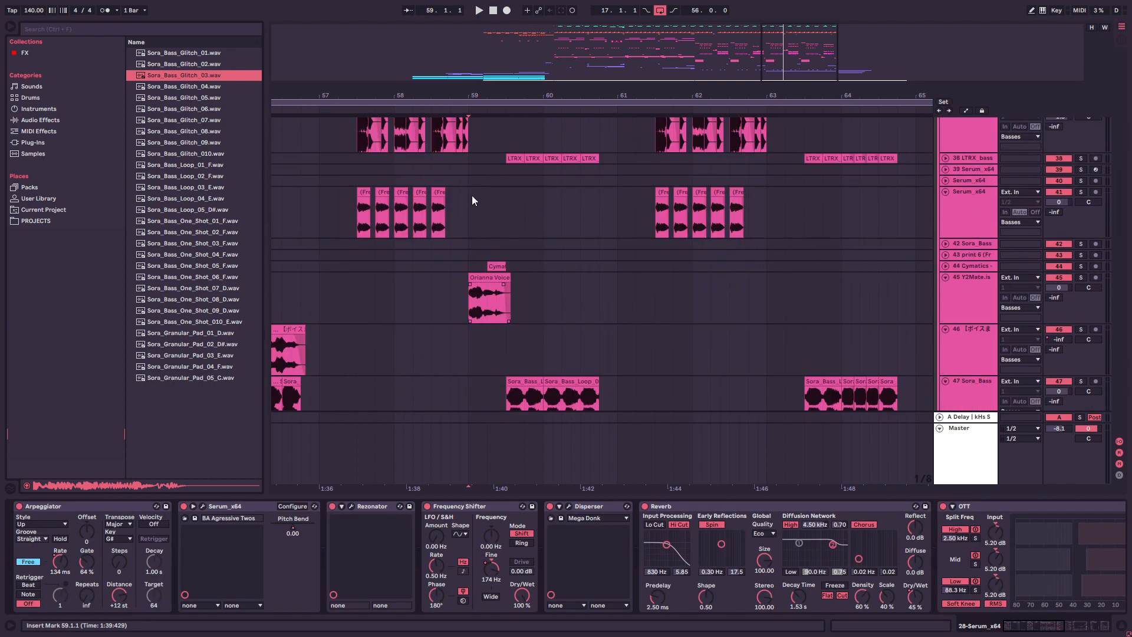
# Step: Play all tracks from 59.1.1 and examine the bass clips on tracks 46 to 51
pyautogui.click(505, 212)
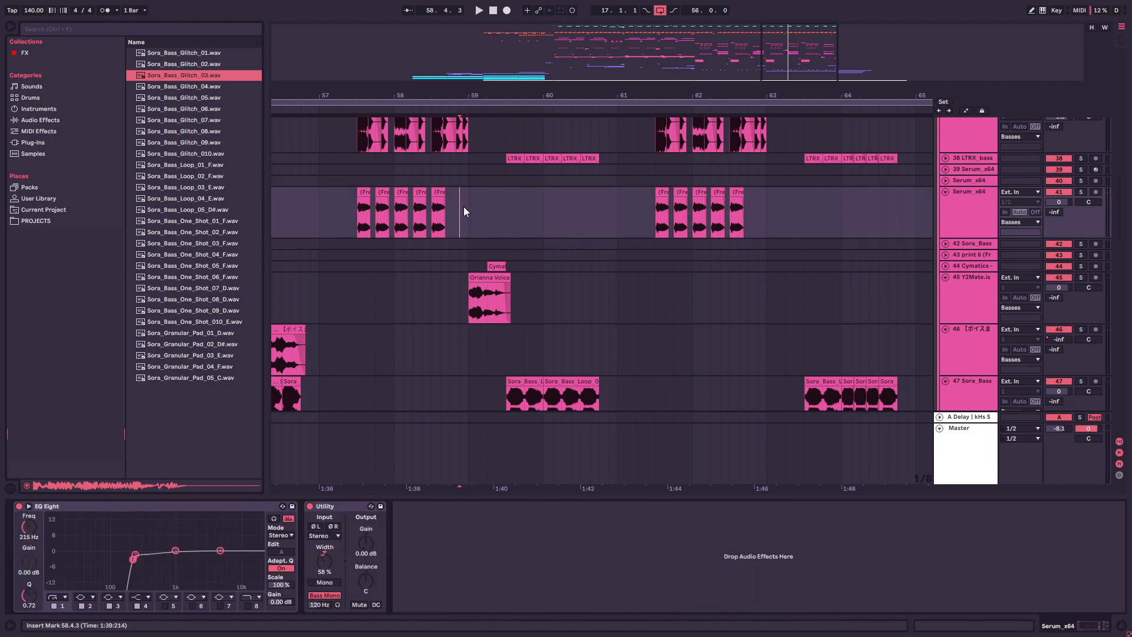
pyautogui.press('space')
pyautogui.click(468, 222)
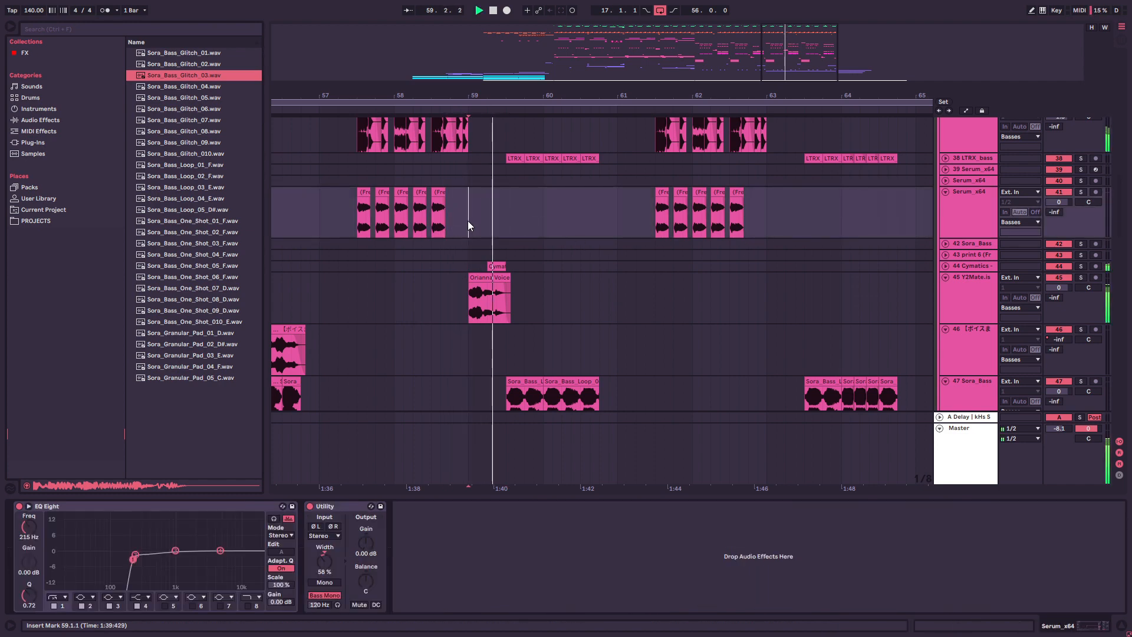
pyautogui.scroll(3, 581, 283)
pyautogui.scroll(-5, 638, 332)
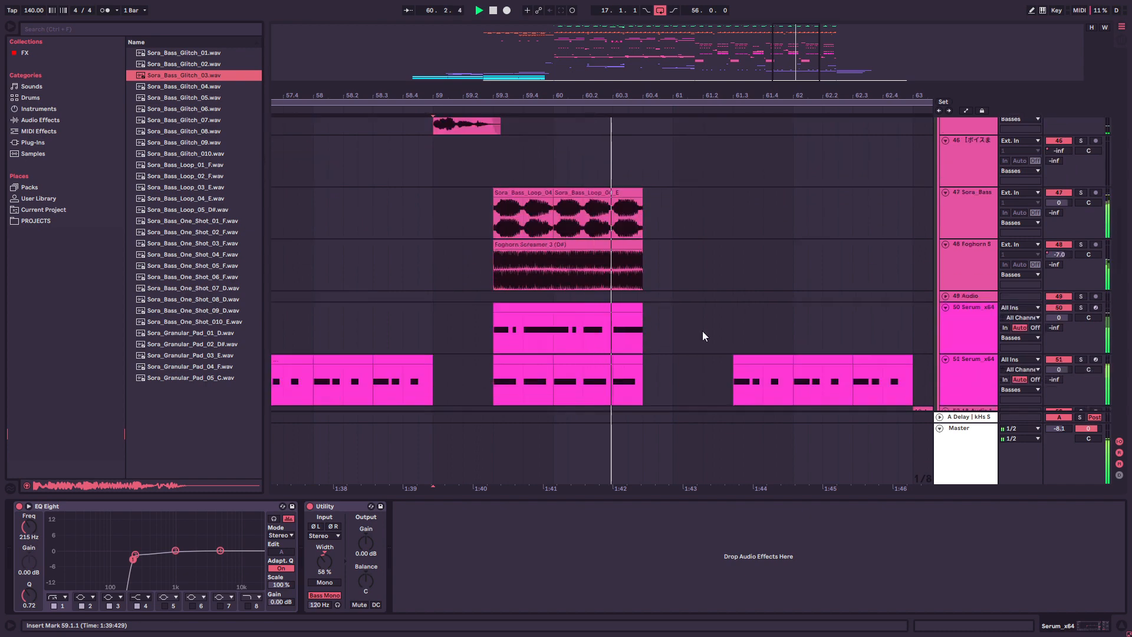
# Step: Stop playback and unfold the Serum tracks 58 and 59 below the bass tracks
pyautogui.scroll(-4, 727, 353)
pyautogui.click(644, 318)
pyautogui.scroll(-2, 621, 316)
pyautogui.press('space')
pyautogui.moveTo(485, 95); pyautogui.dragTo(485, 77)
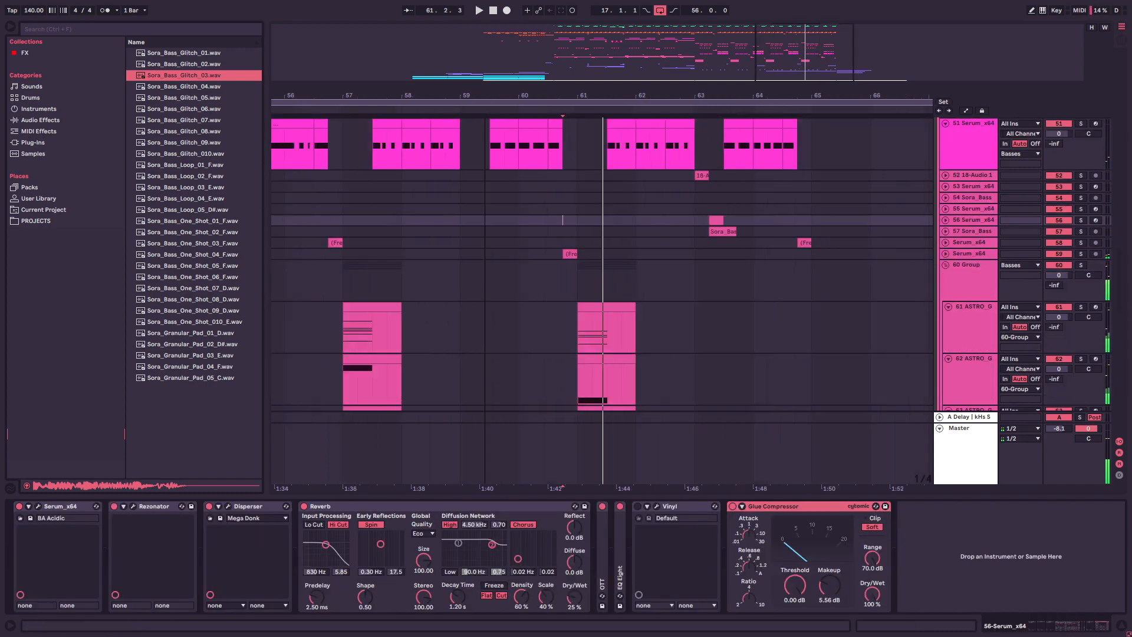
pyautogui.scroll(-3, 533, 256)
pyautogui.click(949, 254)
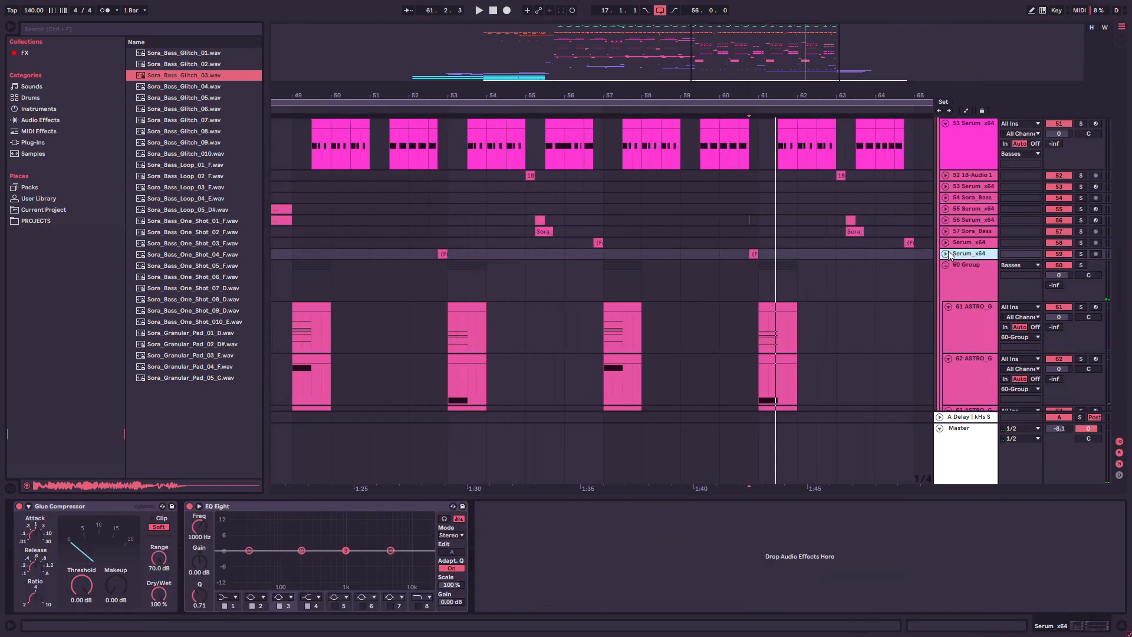
pyautogui.click(946, 254)
pyautogui.click(946, 243)
# Step: Solo track 59 and play its short audio clip from 60.4.1
pyautogui.click(742, 313)
pyautogui.click(748, 313)
pyautogui.press('space')
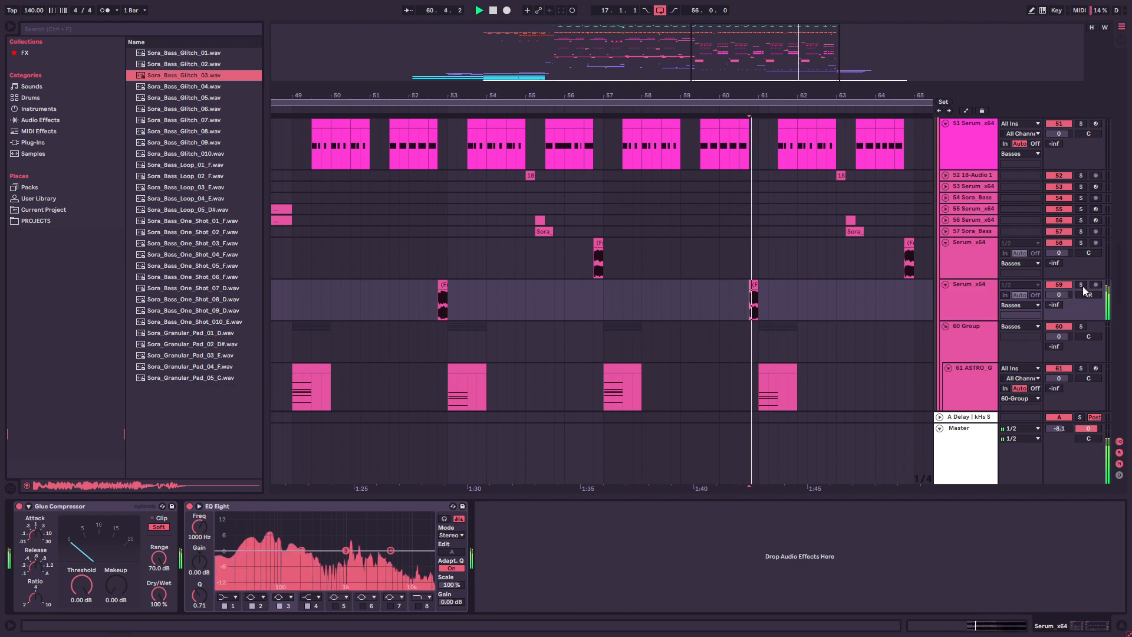
pyautogui.click(1081, 284)
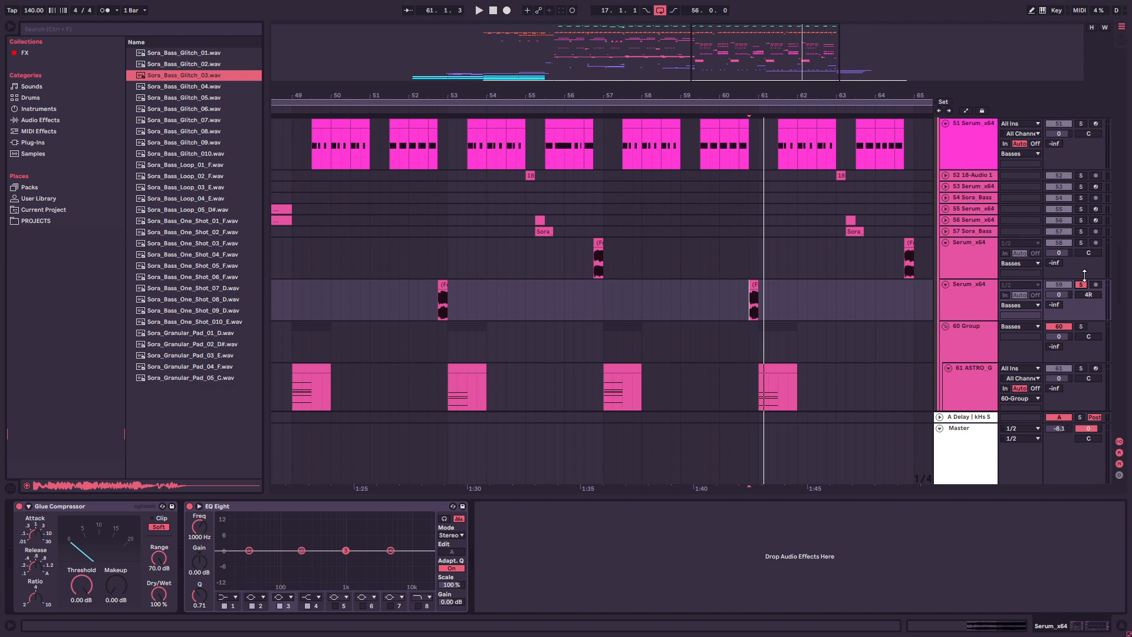
pyautogui.click(753, 309)
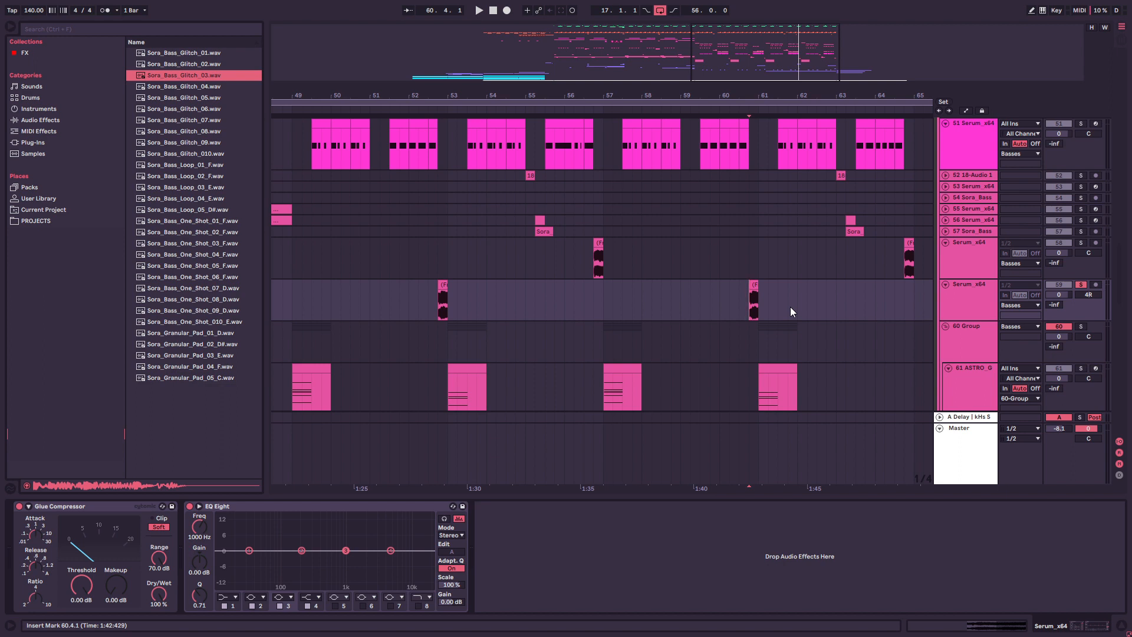
pyautogui.press('space')
pyautogui.press('space')
# Step: Play soloed track 58 from 56.4.1, place the insert marker at 60.4.1 on track 59, and unsolo track 58
pyautogui.click(594, 259)
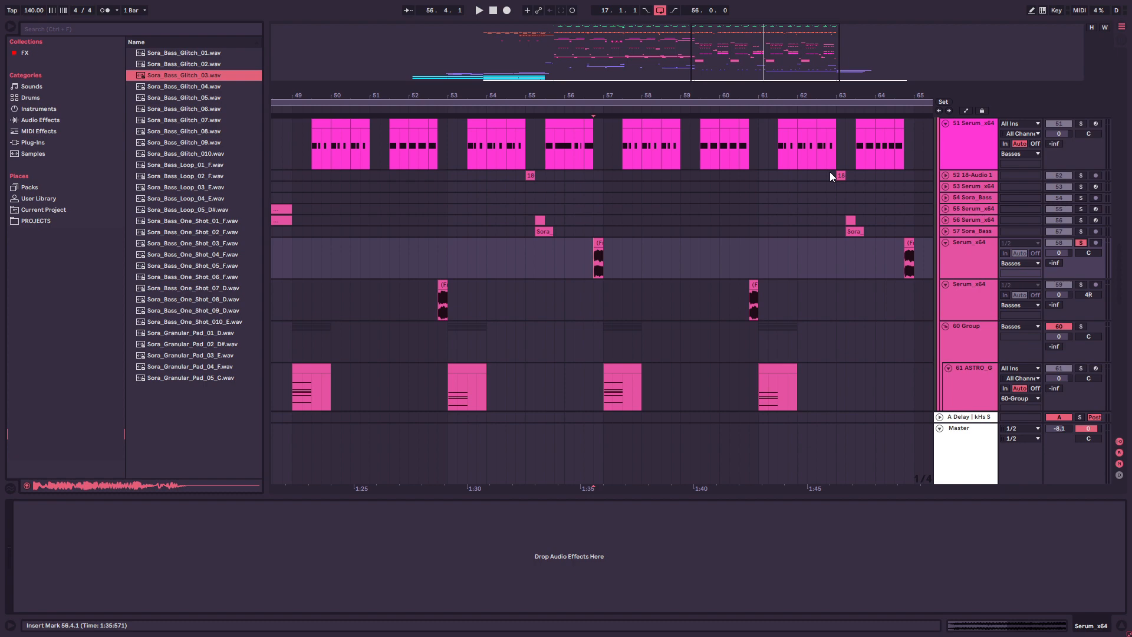
pyautogui.press('space')
pyautogui.click(748, 294)
pyautogui.scroll(1, 887, 288)
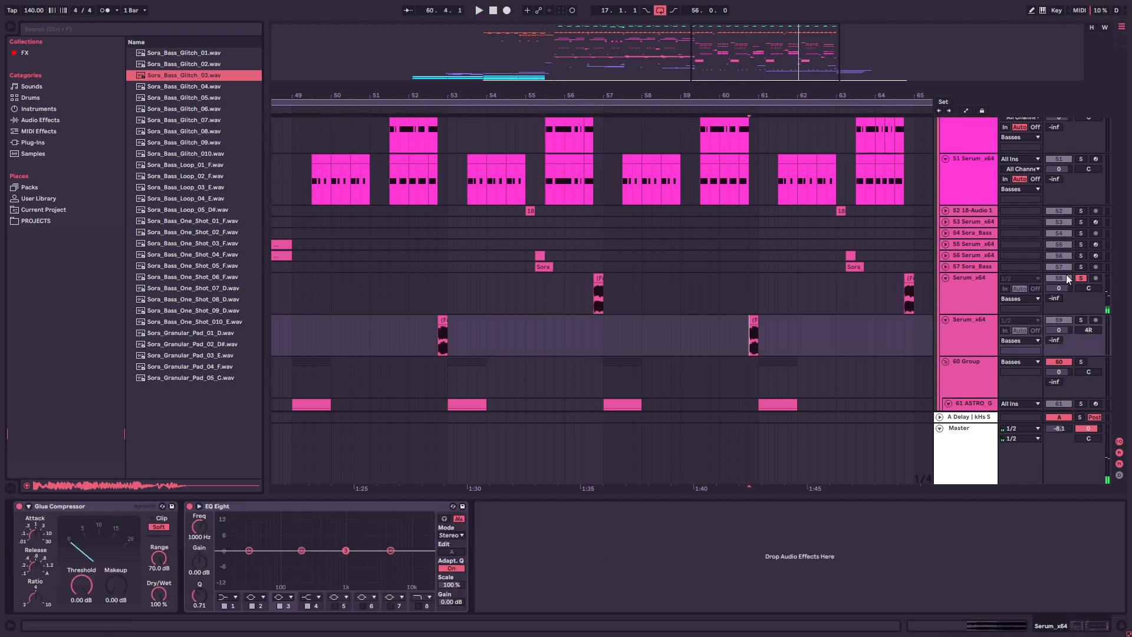
pyautogui.click(1080, 278)
# Step: Examine the bass clips from 62.4.1 to the end of the drop, placing the insert marker at 63.3.1 on track 46
pyautogui.scroll(-3, 849, 278)
pyautogui.moveTo(835, 265); pyautogui.dragTo(827, 264)
pyautogui.scroll(2, 825, 264)
pyautogui.scroll(4, 803, 312)
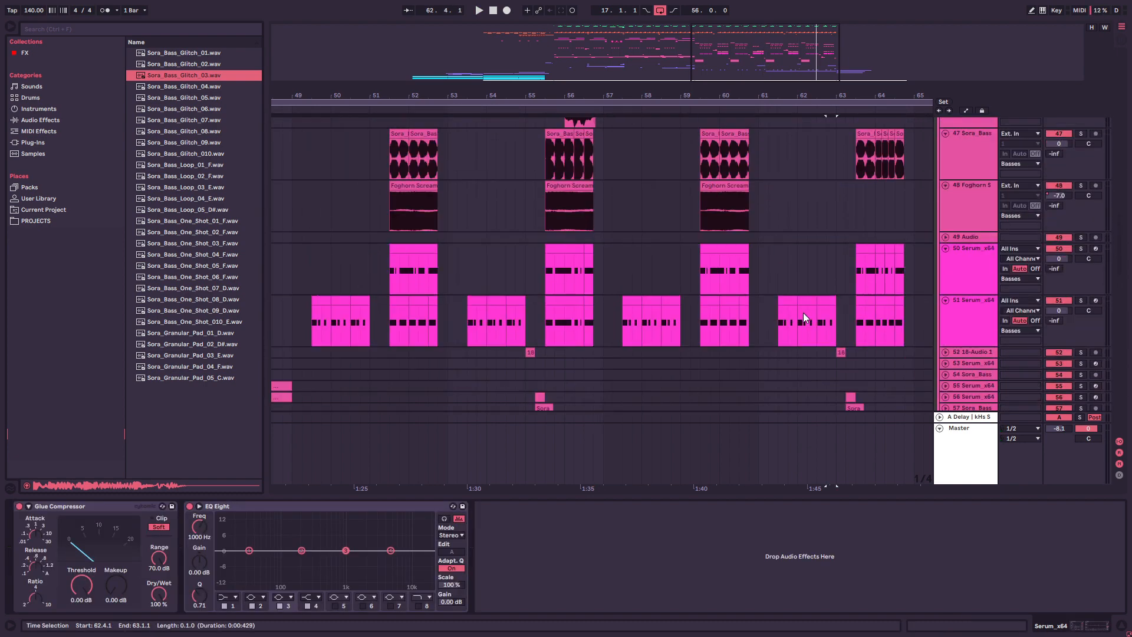
pyautogui.moveTo(790, 96); pyautogui.dragTo(613, 70)
pyautogui.scroll(2, 723, 264)
pyautogui.click(648, 304)
pyautogui.scroll(-1, 647, 303)
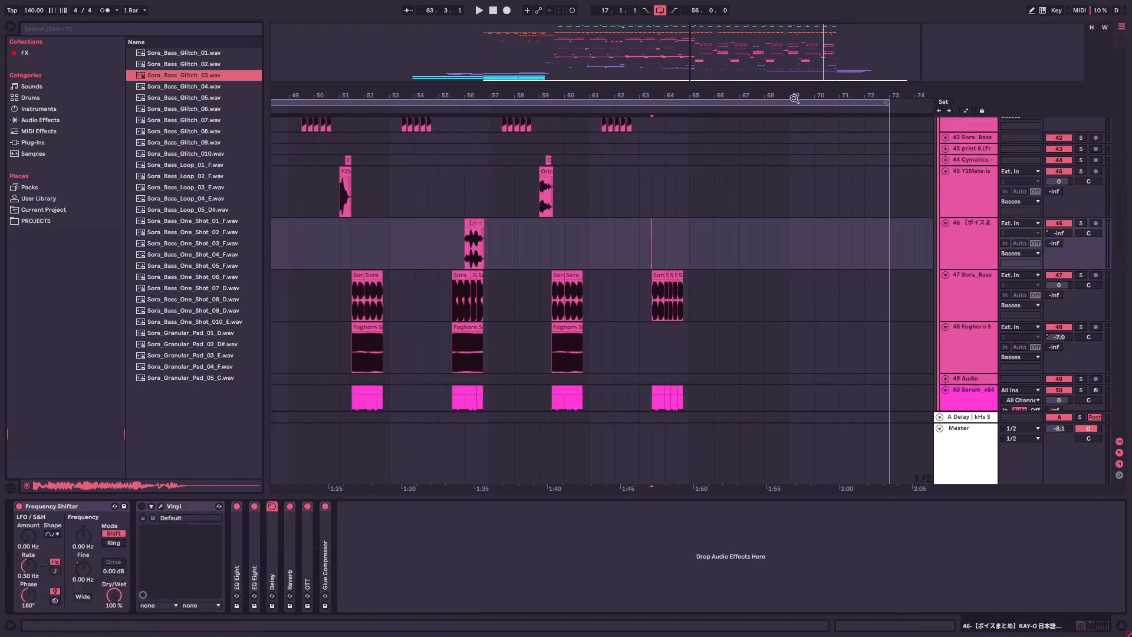
pyautogui.moveTo(794, 97); pyautogui.dragTo(873, 112)
pyautogui.scroll(1, 589, 291)
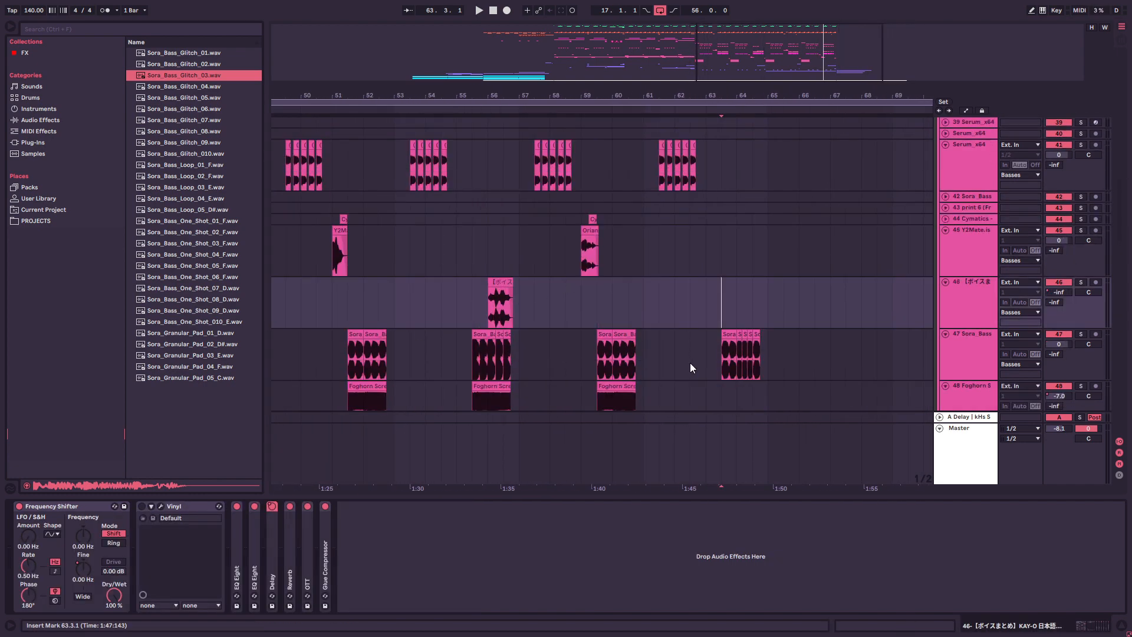
pyautogui.scroll(-2, 691, 364)
# Step: Play all tracks from 63.3.1 while viewing the drum, bass and Fx groups
pyautogui.click(736, 236)
pyautogui.moveTo(809, 77); pyautogui.dragTo(817, 96)
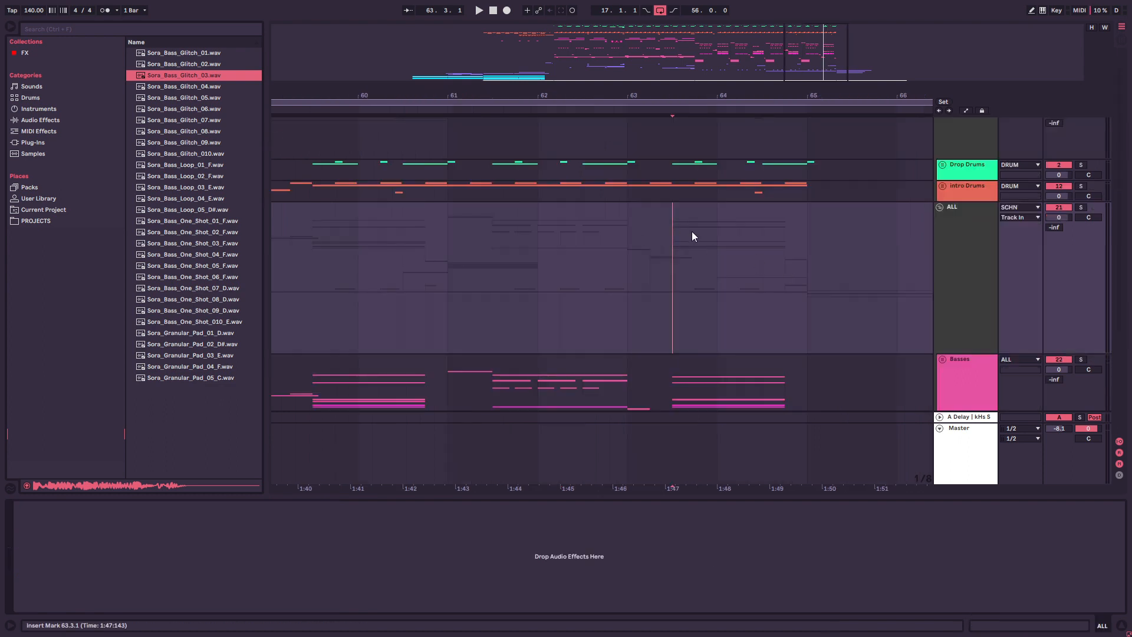
pyautogui.click(666, 260)
pyautogui.press('space')
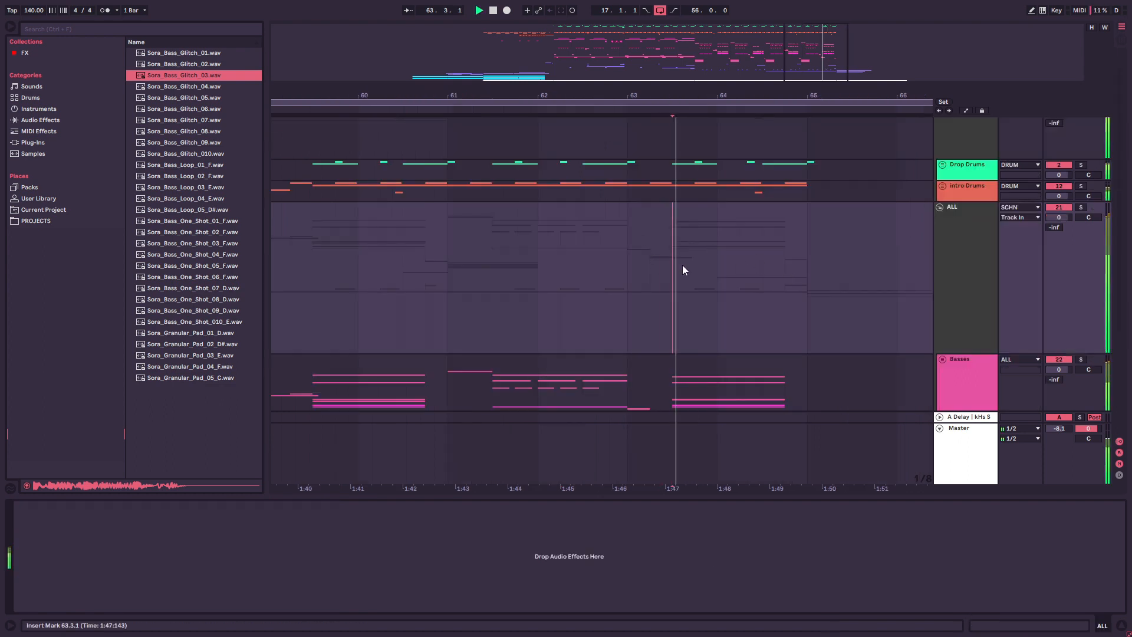
pyautogui.scroll(-2, 849, 290)
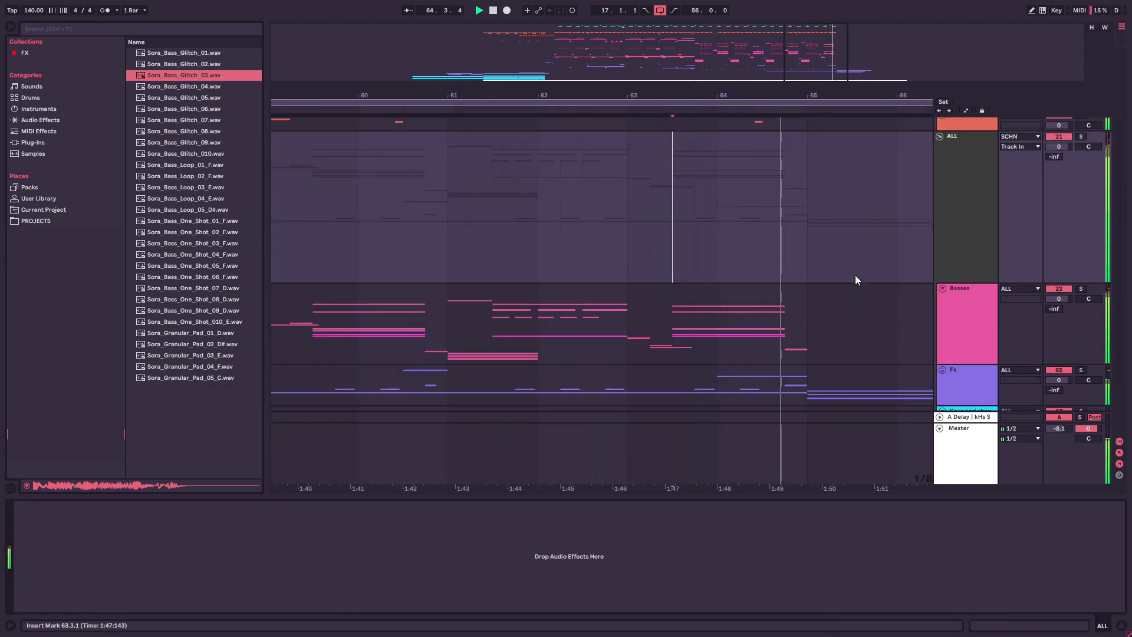
pyautogui.press('space')
# Step: Inspect the Fx clips starting at 65.1.1 on tracks 79, 81 and 83, including the Agony Downfall clip and the Serum device chain
pyautogui.moveTo(554, 96); pyautogui.dragTo(554, 71)
pyautogui.moveTo(587, 201); pyautogui.dragTo(663, 202)
pyautogui.click(636, 200)
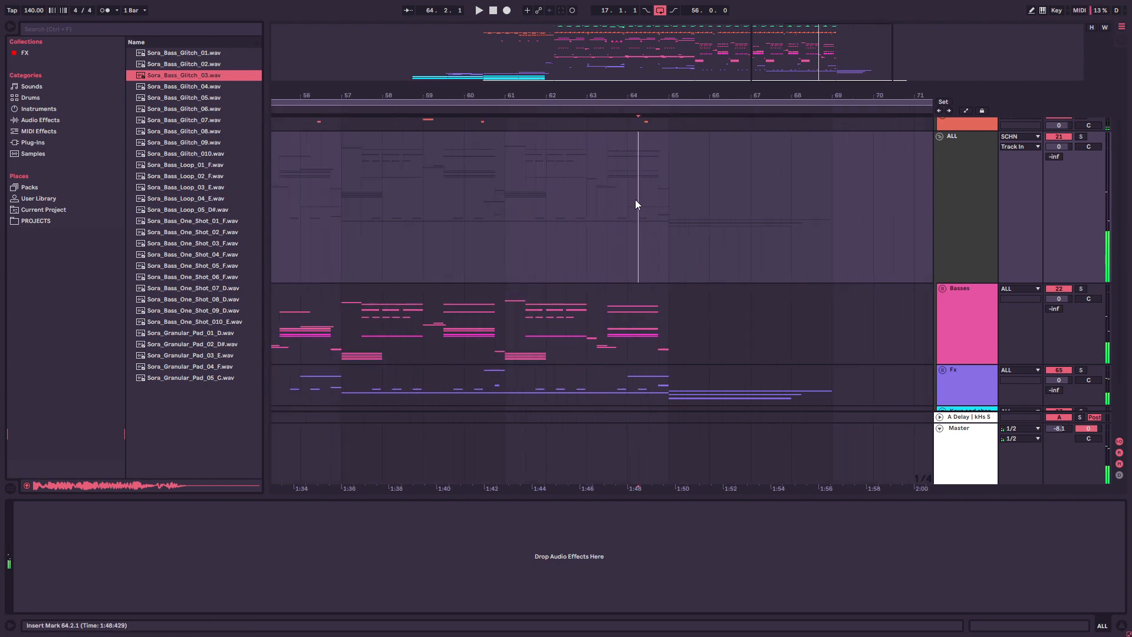
pyautogui.scroll(2, 645, 226)
pyautogui.moveTo(790, 56); pyautogui.dragTo(790, 38)
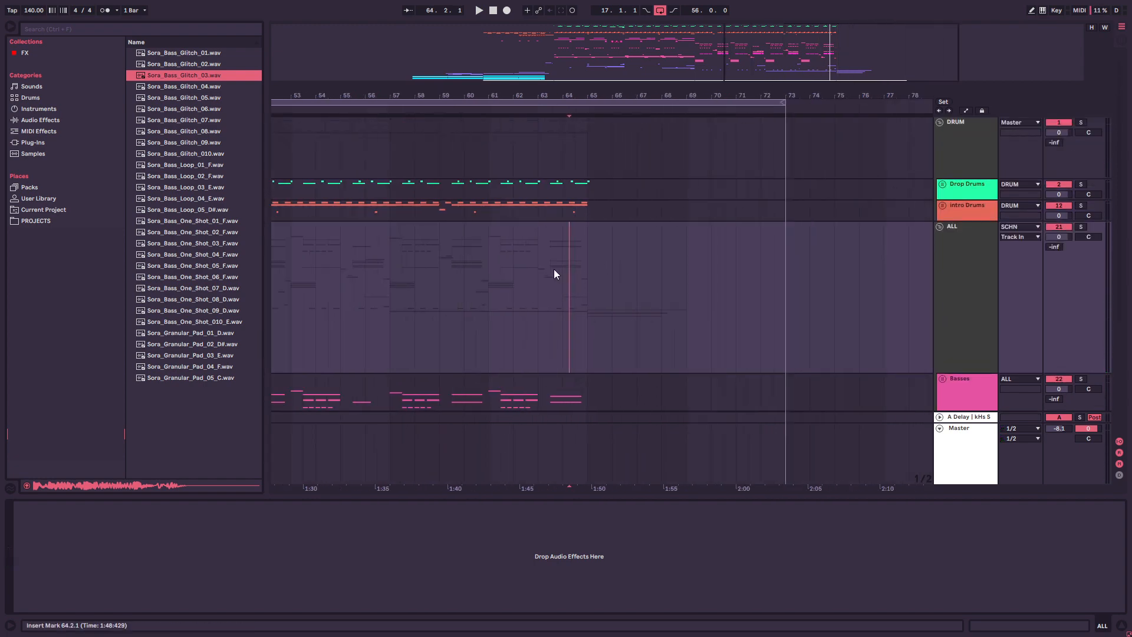
pyautogui.click(580, 254)
pyautogui.scroll(-10, 580, 254)
pyautogui.click(447, 250)
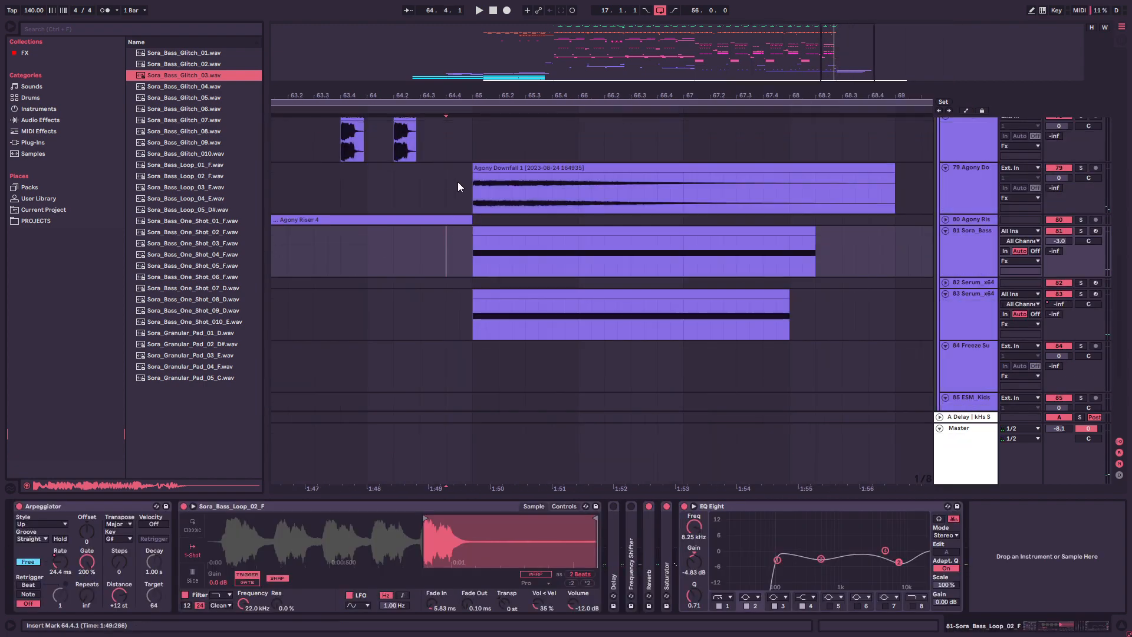
pyautogui.click(475, 194)
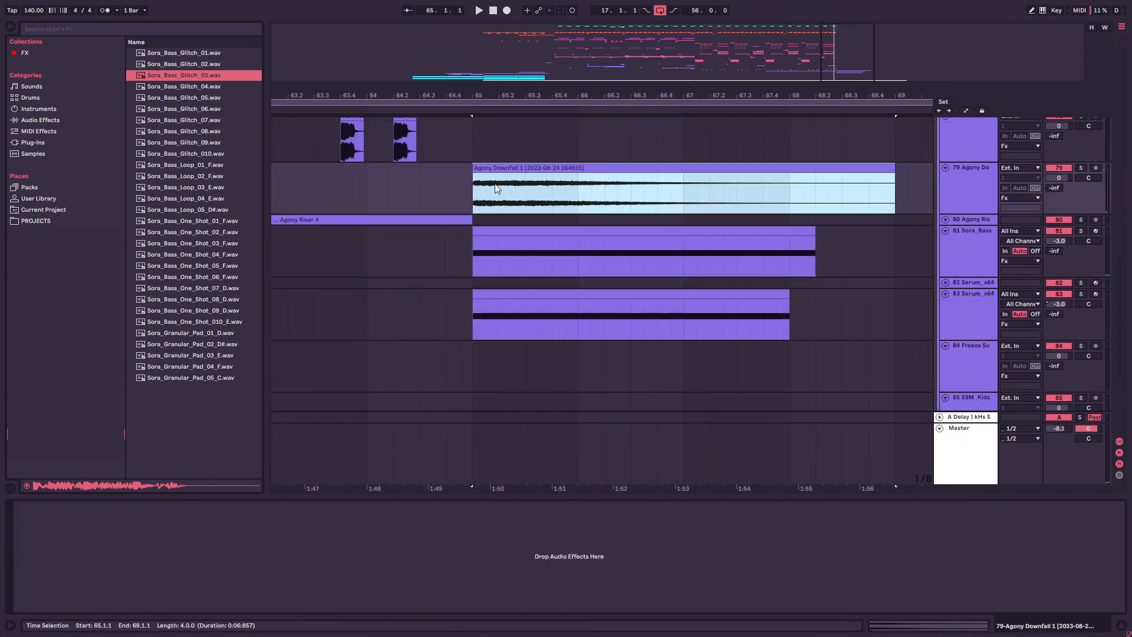
pyautogui.click(515, 293)
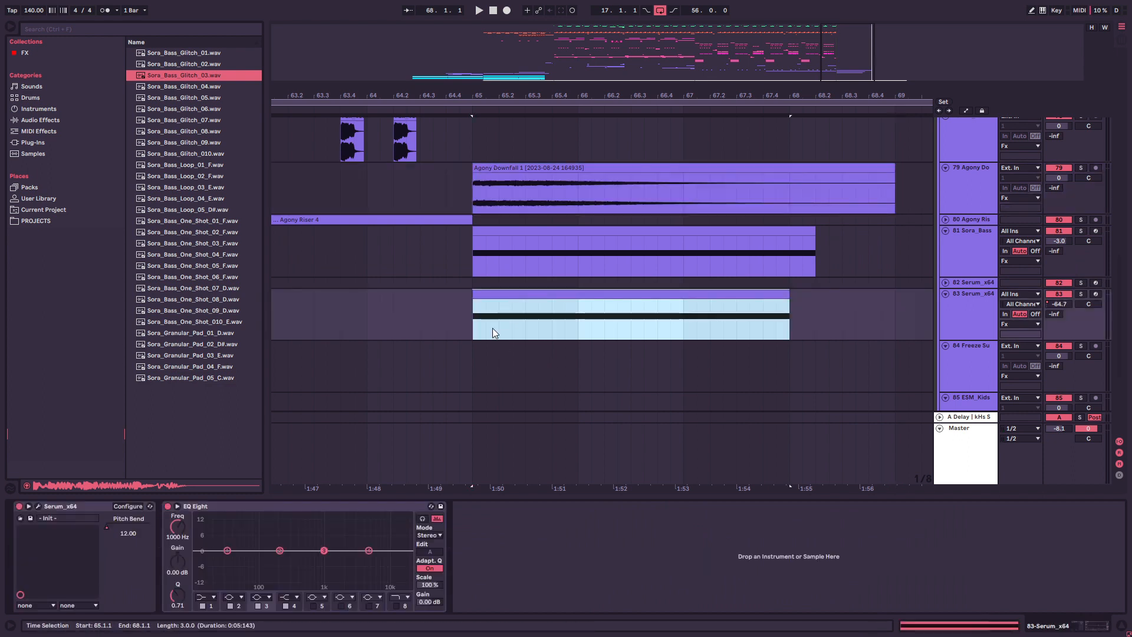
pyautogui.click(470, 257)
# Step: Show the Arpeggiator's Free Rate automation on track 81, hide the automation, and play from 65.1.1
pyautogui.moveTo(403, 536)
pyautogui.mouseDown()
pyautogui.moveTo(404, 554)
pyautogui.moveTo(405, 538)
pyautogui.moveTo(440, 546)
pyautogui.moveTo(440, 530)
pyautogui.mouseUp()
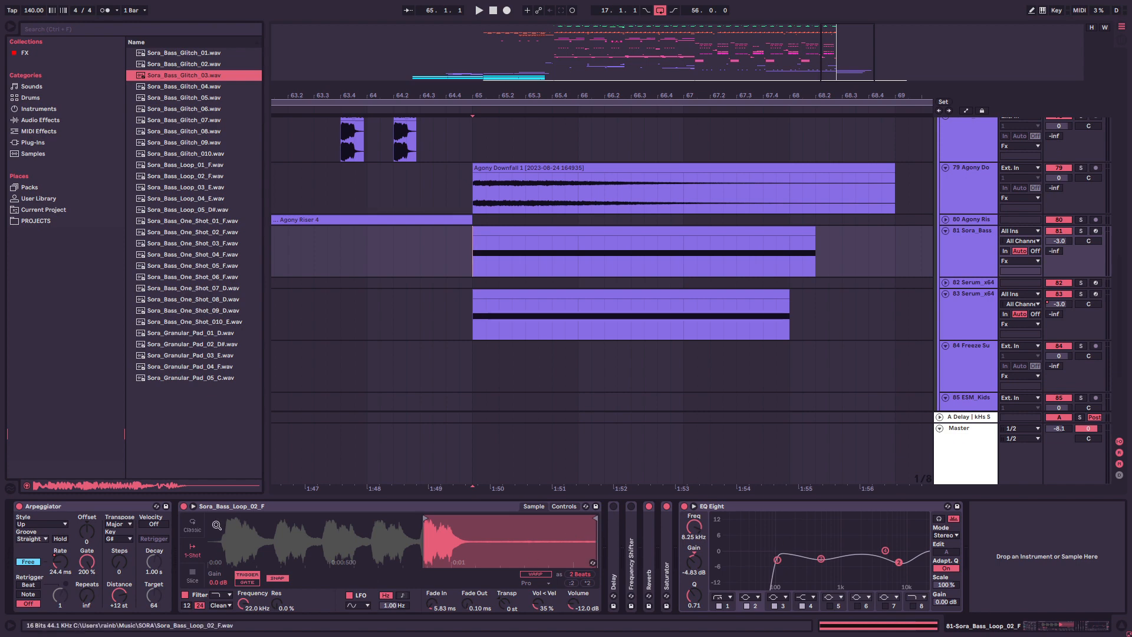
pyautogui.rightClick(58, 566)
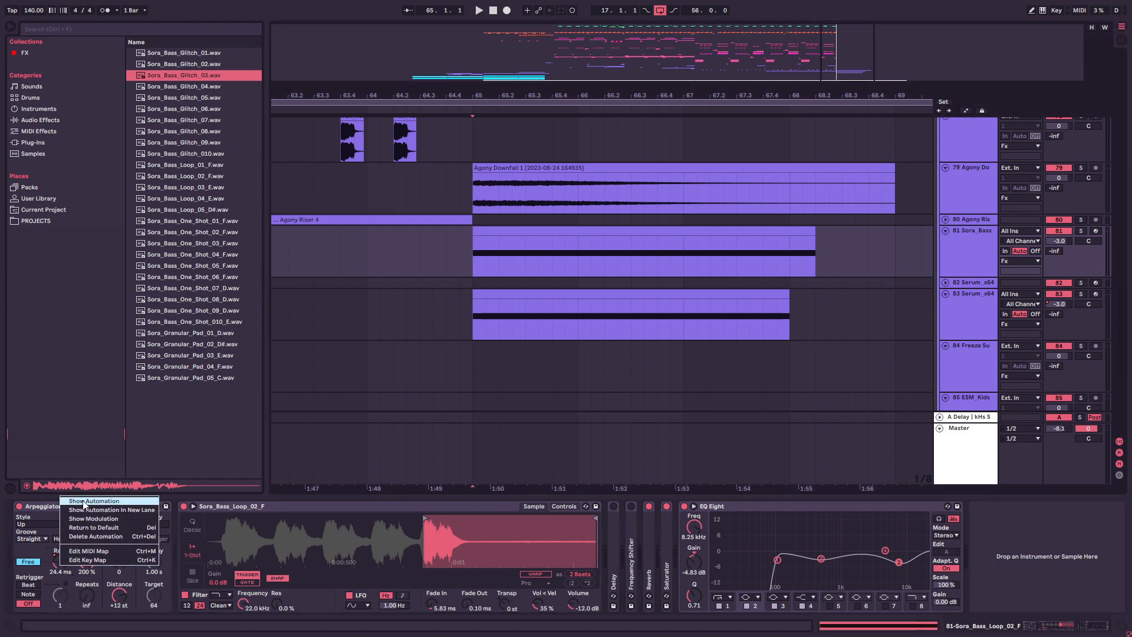
pyautogui.click(85, 501)
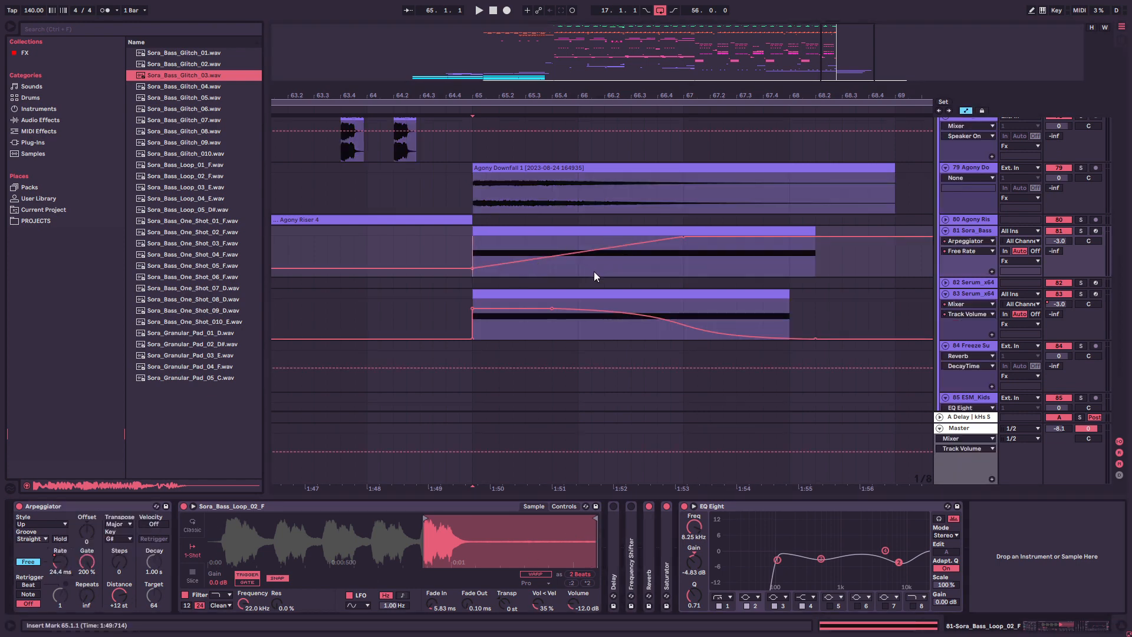
pyautogui.press('a')
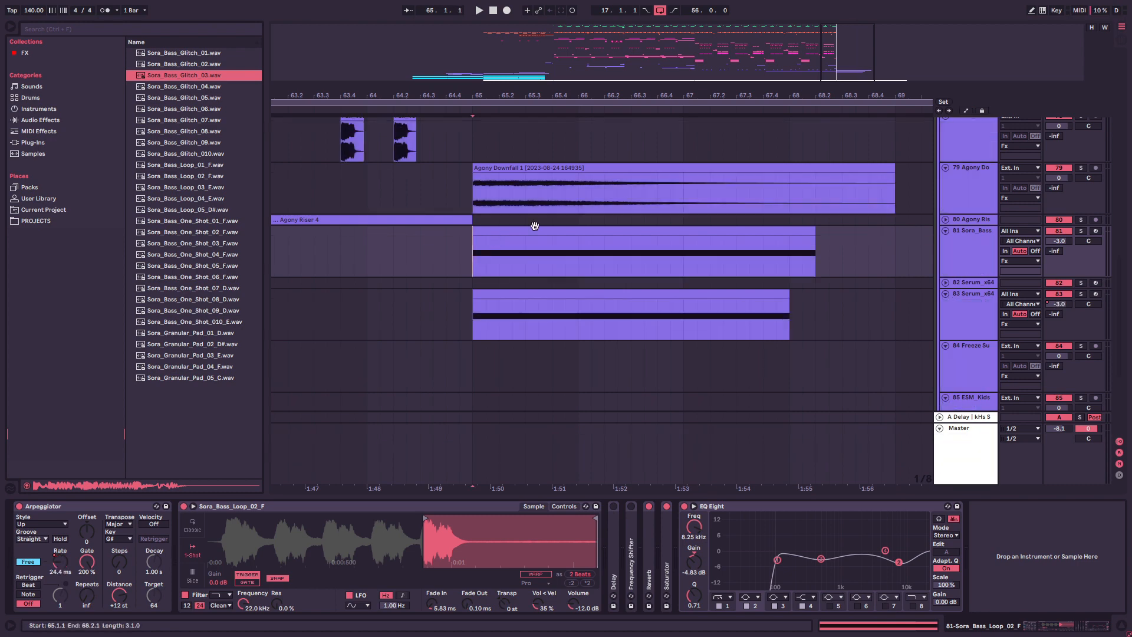
pyautogui.press('space')
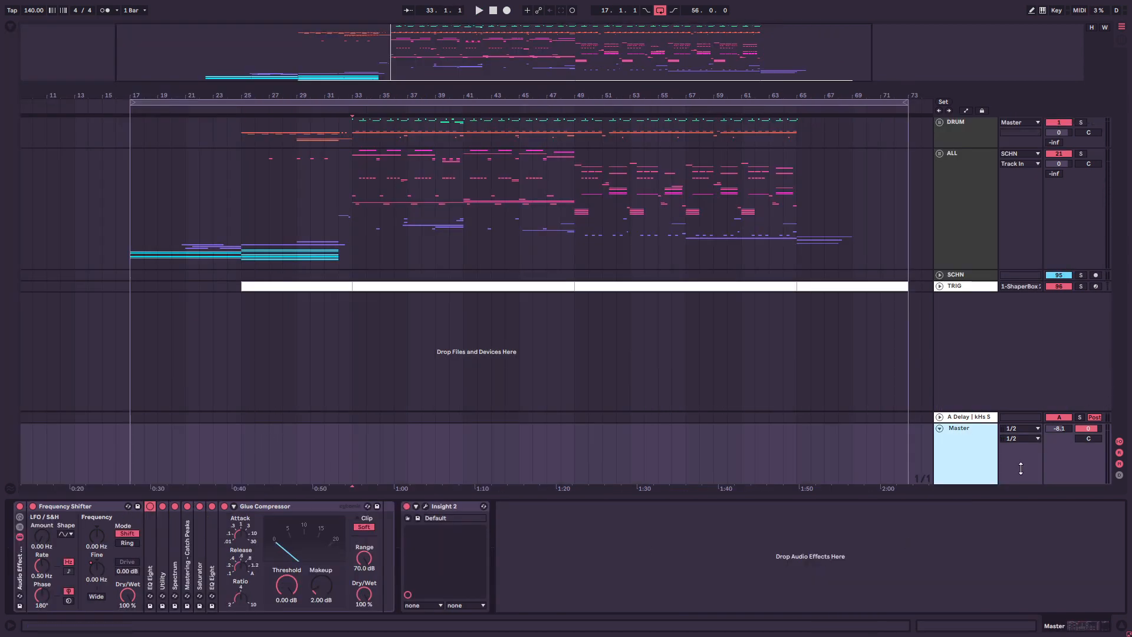
# Step: Show the Master Frequency Shifter's Fine automation and play from its ramp at 17.1.1
pyautogui.click(77, 506)
pyautogui.rightClick(99, 569)
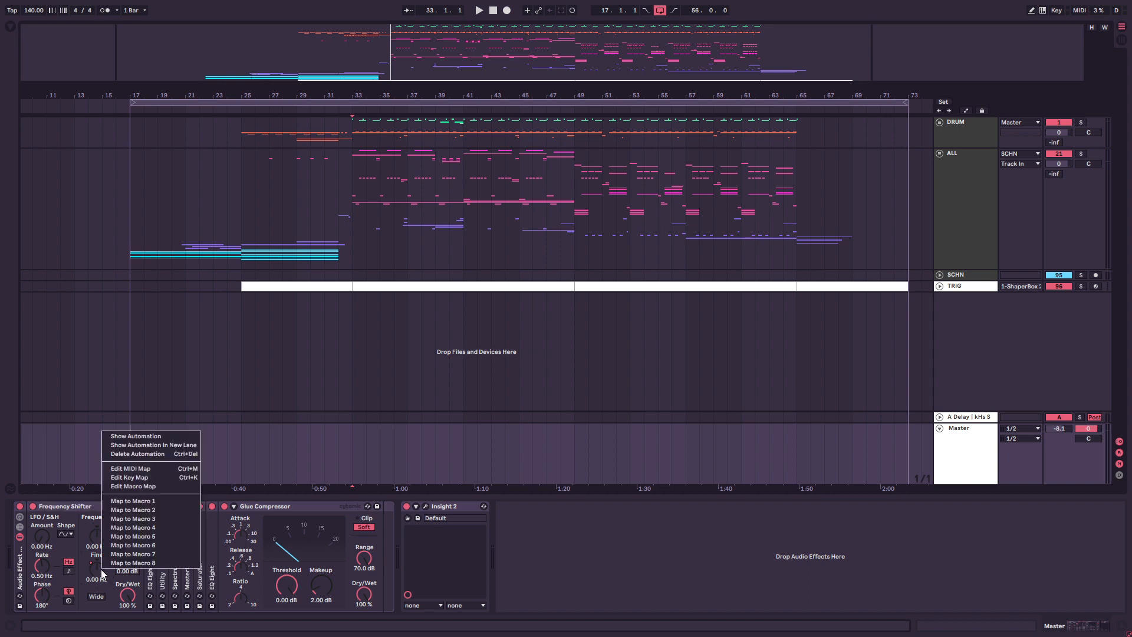
pyautogui.click(160, 441)
pyautogui.moveTo(281, 96); pyautogui.dragTo(931, 180)
pyautogui.click(407, 433)
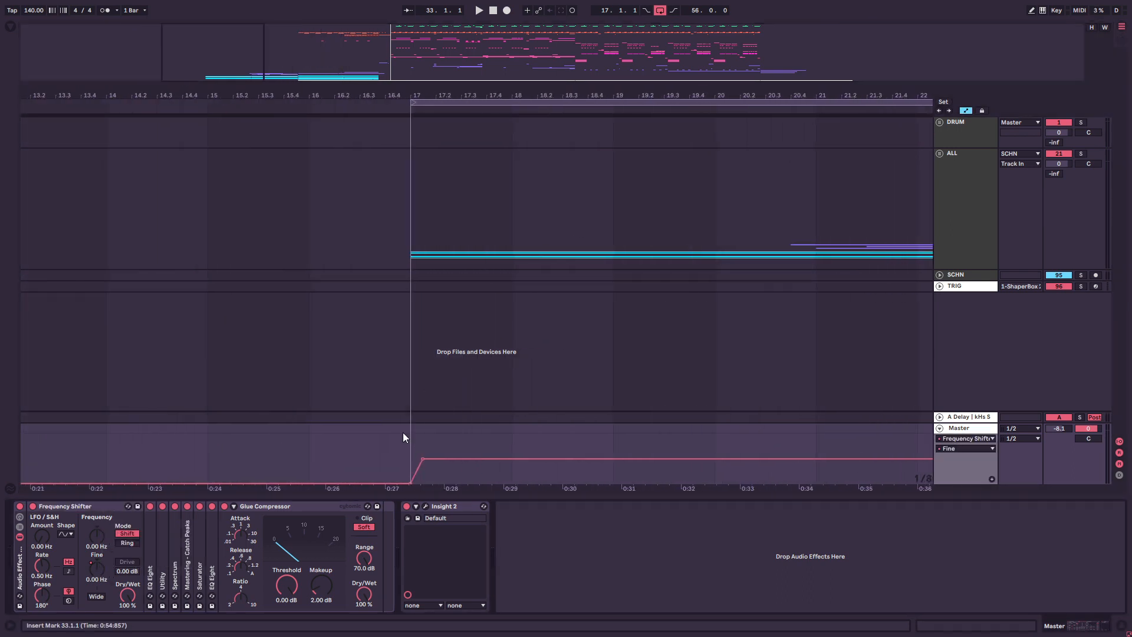
pyautogui.press('space')
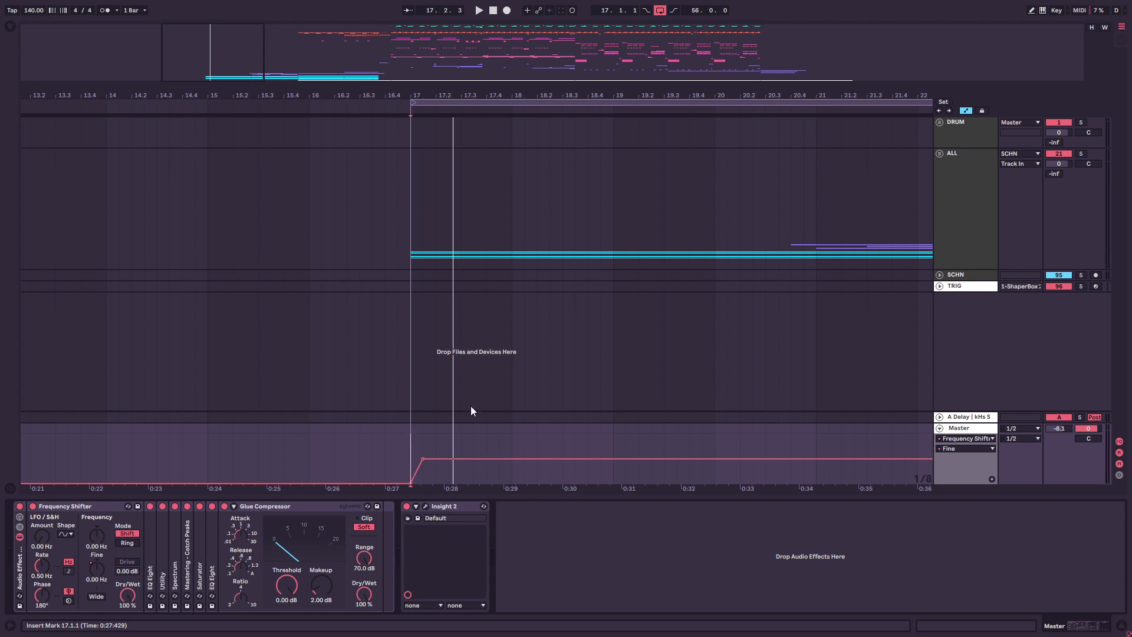
# Step: Expand the Master's first EQ Eight, show its band 1 frequency automation, and place the insert marker at 39.1.1
pyautogui.doubleClick(148, 549)
pyautogui.rightClick(158, 526)
pyautogui.click(179, 386)
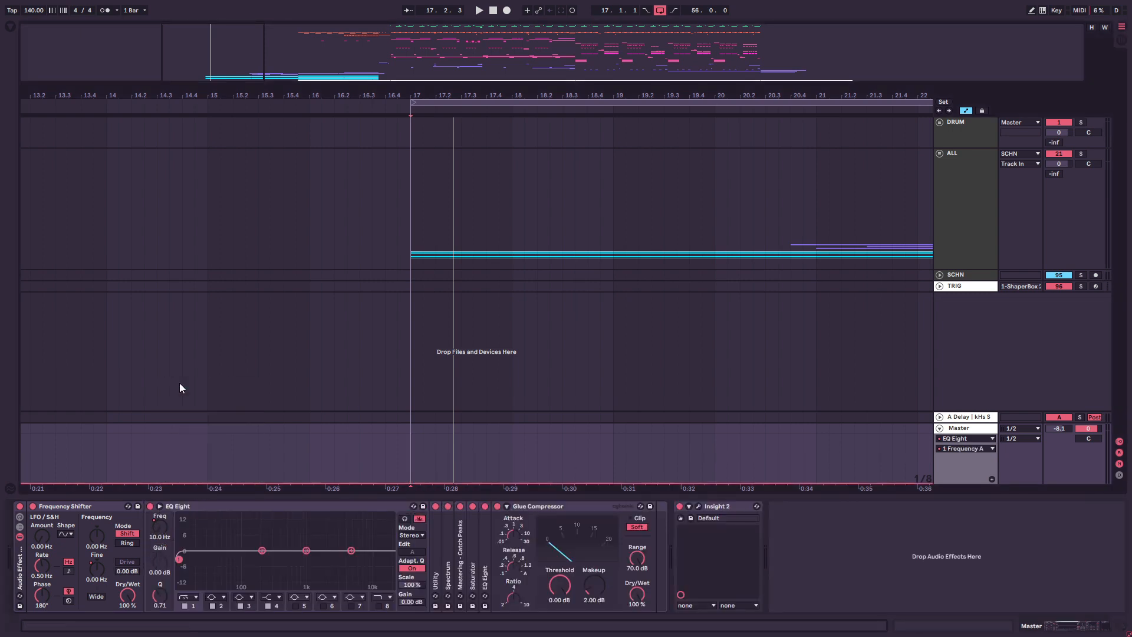
pyautogui.rightClick(158, 526)
pyautogui.click(190, 386)
pyautogui.moveTo(237, 46); pyautogui.dragTo(453, 29)
pyautogui.click(583, 438)
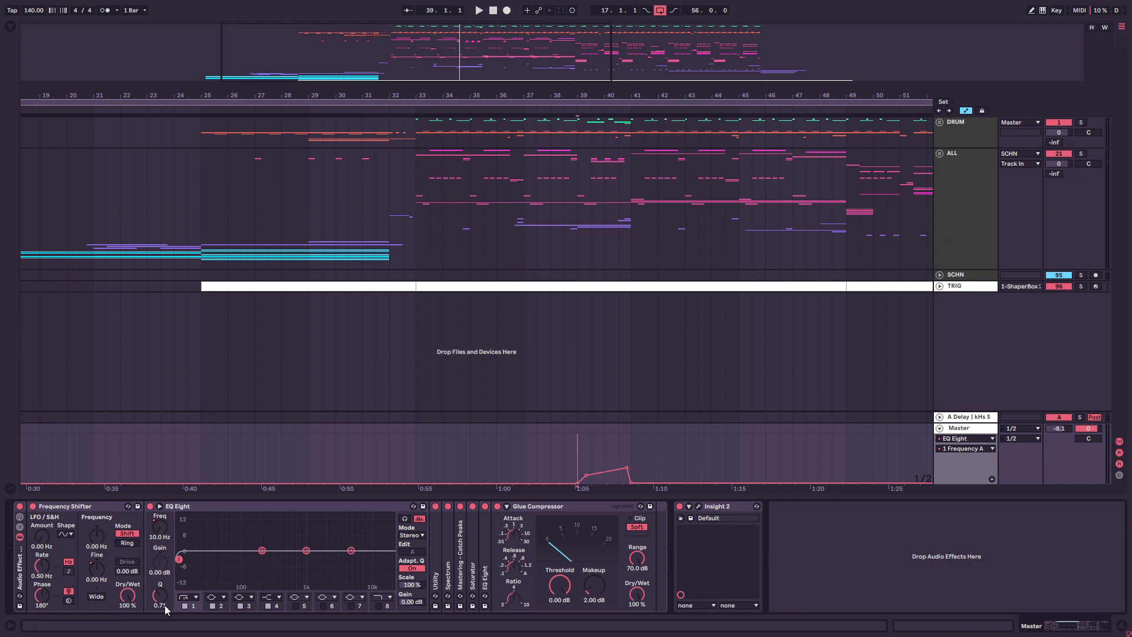
# Step: Expand the Master's Utility, show its Stereo Width automation, and place the insert marker at 41.1.1
pyautogui.doubleClick(432, 547)
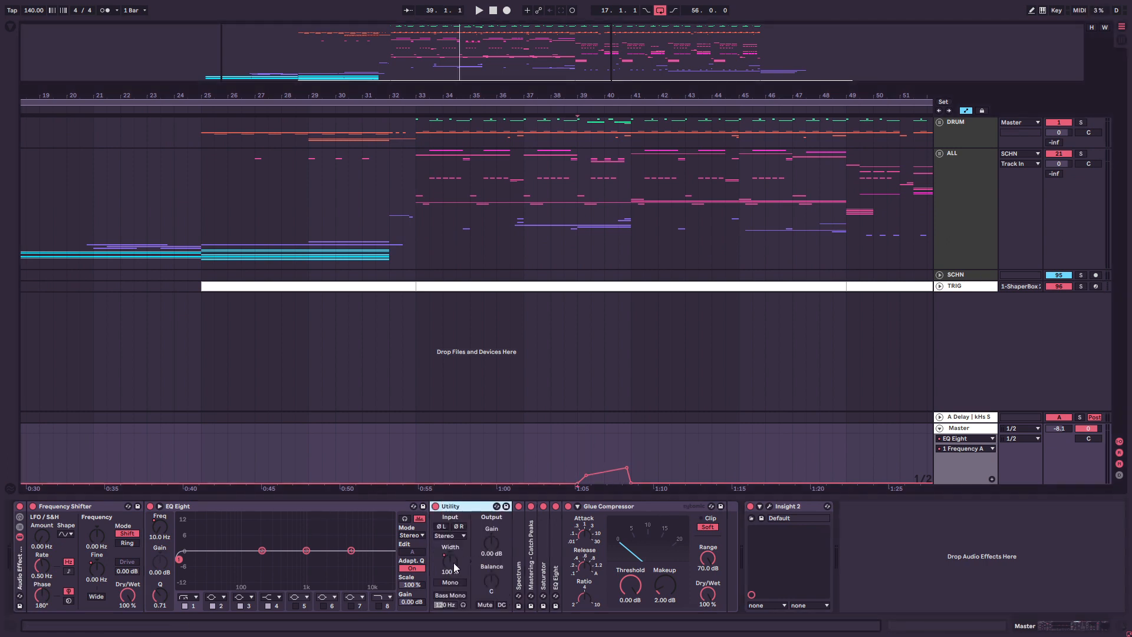
pyautogui.rightClick(454, 562)
pyautogui.click(492, 418)
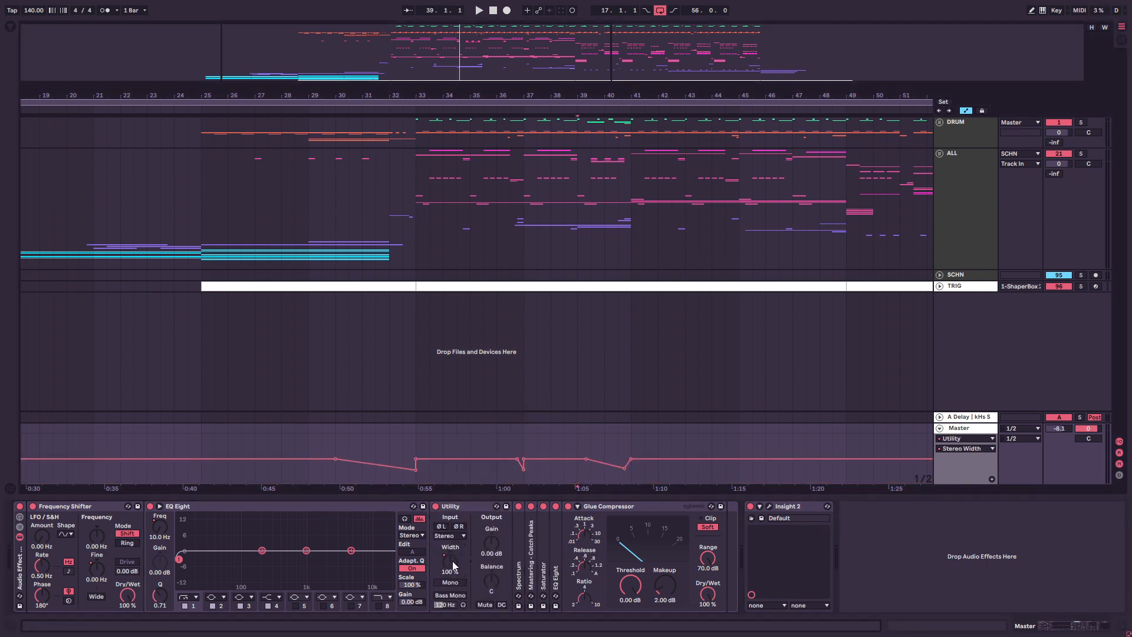
pyautogui.click(633, 448)
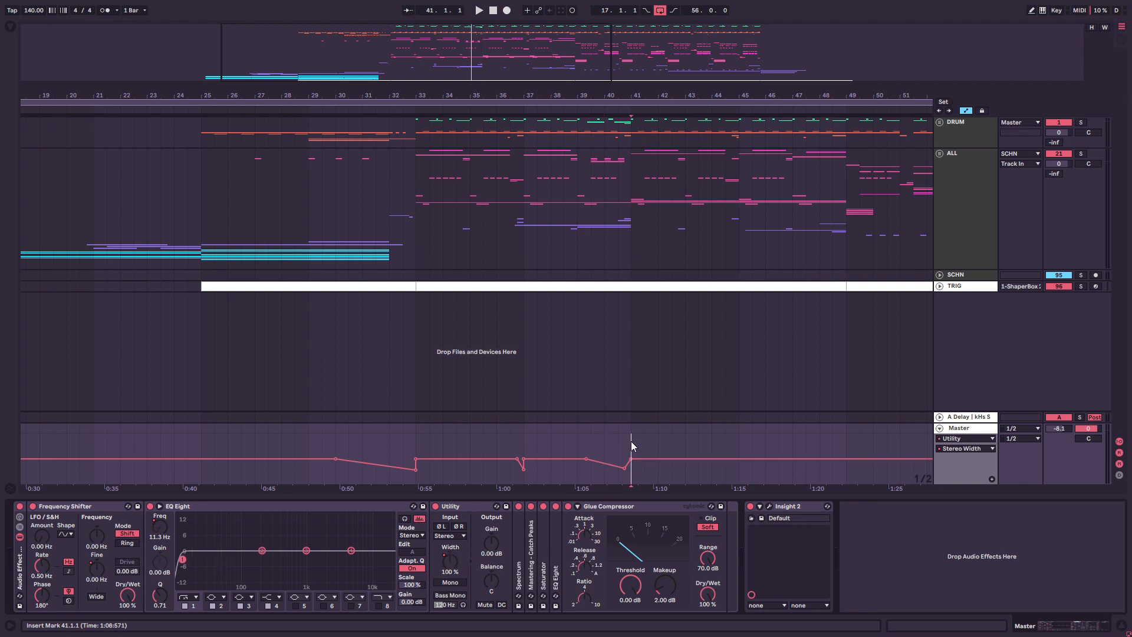
# Step: Select the Master's Stereo Width automation from 38.3.1 to 41.1.1, and narrow the selection to 39.3.1 to 41.1.1
pyautogui.click(388, 438)
pyautogui.moveTo(512, 438)
pyautogui.mouseDown()
pyautogui.moveTo(508, 478)
pyautogui.moveTo(628, 473)
pyautogui.mouseUp()
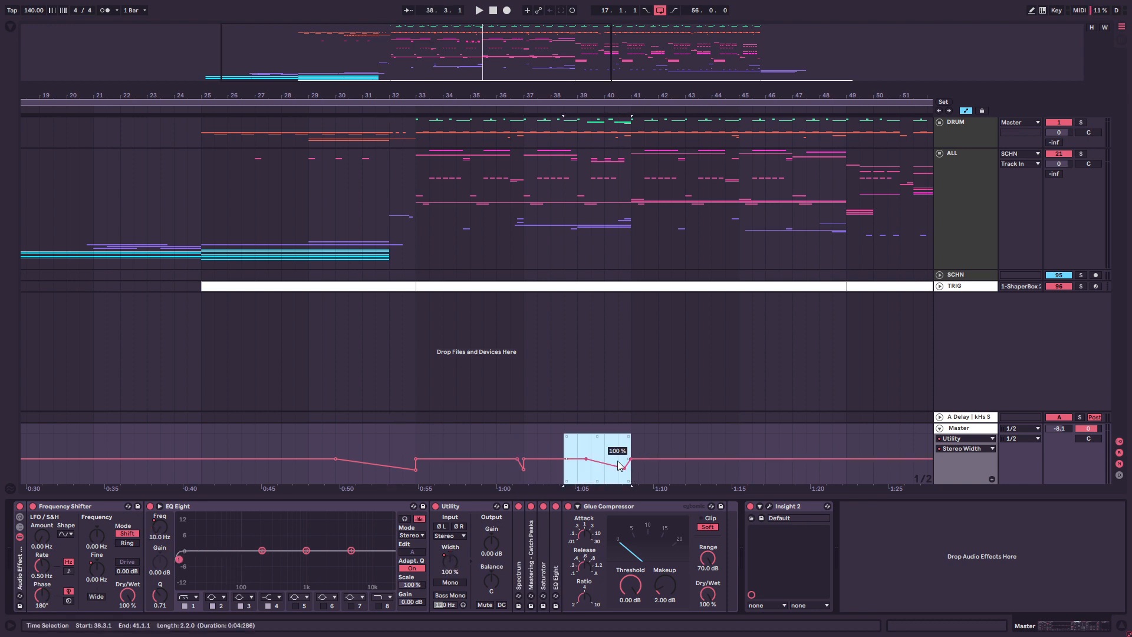
pyautogui.moveTo(590, 439); pyautogui.dragTo(630, 475)
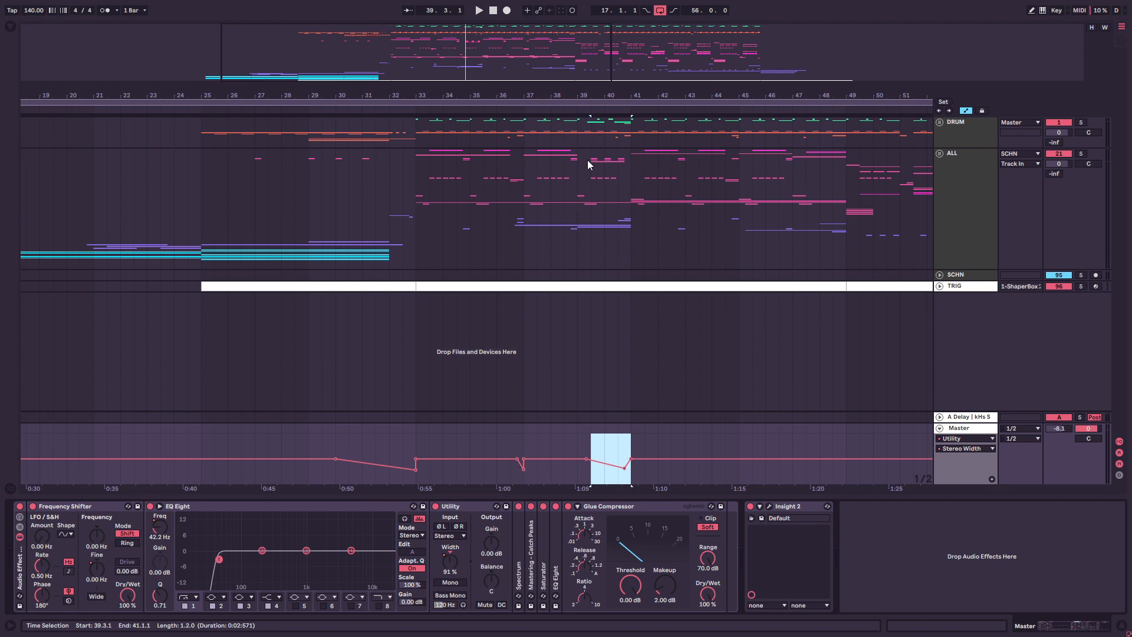
# Step: Place the insert marker at 41.1.1 on the ALL group, and select the Master's Stereo Width automation from 55.1.1 to 57.1.1
pyautogui.click(631, 176)
pyautogui.hscroll(3, 356, 165)
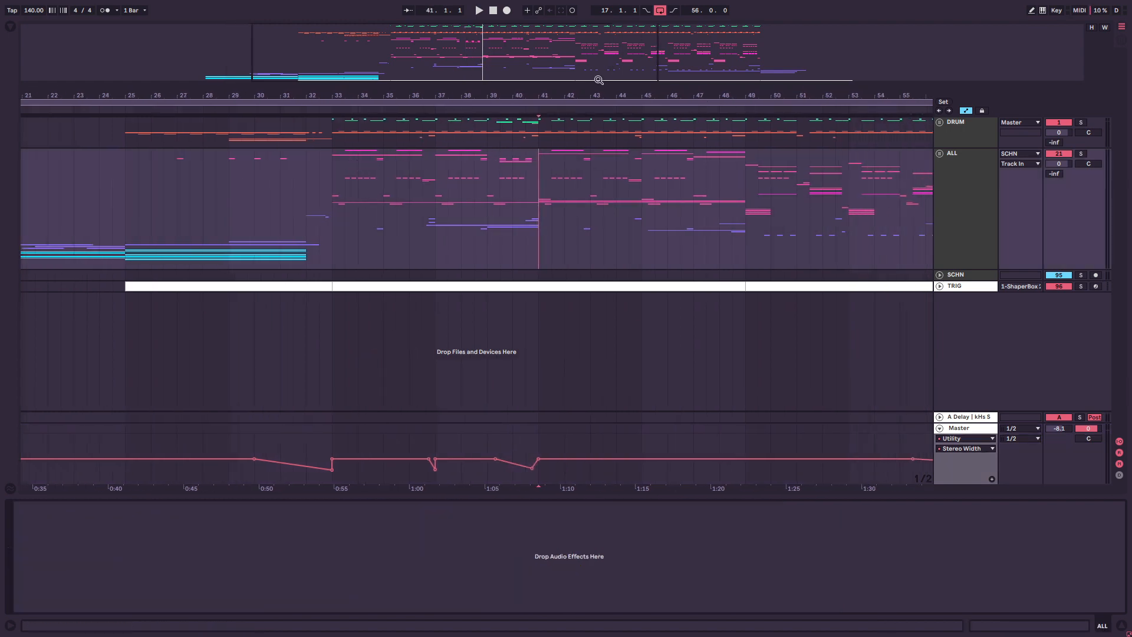
pyautogui.moveTo(598, 80); pyautogui.dragTo(698, 68)
pyautogui.moveTo(638, 441); pyautogui.dragTo(674, 443)
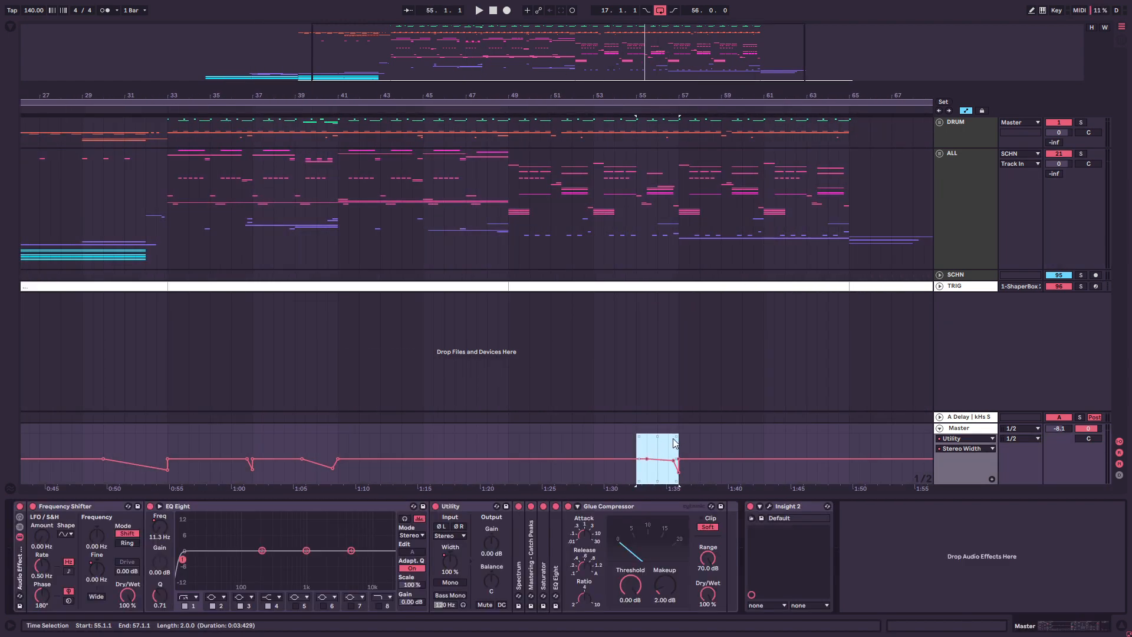
# Step: Place the insert marker at 40.1.1 on the Master's Stereo Width automation
pyautogui.moveTo(564, 46); pyautogui.dragTo(483, 40)
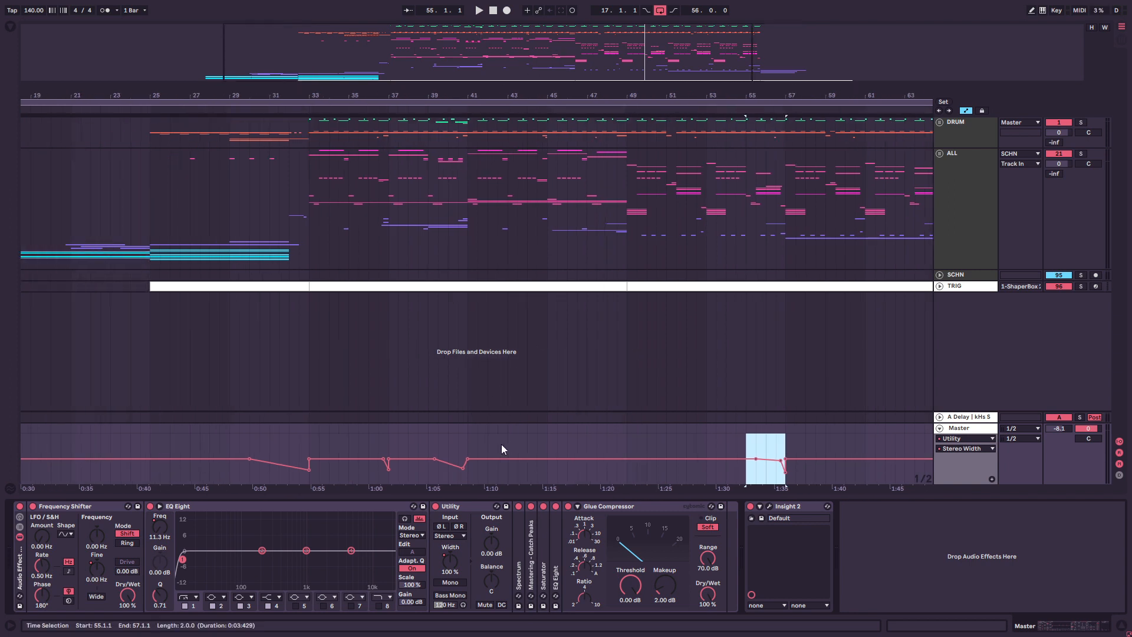
pyautogui.click(453, 449)
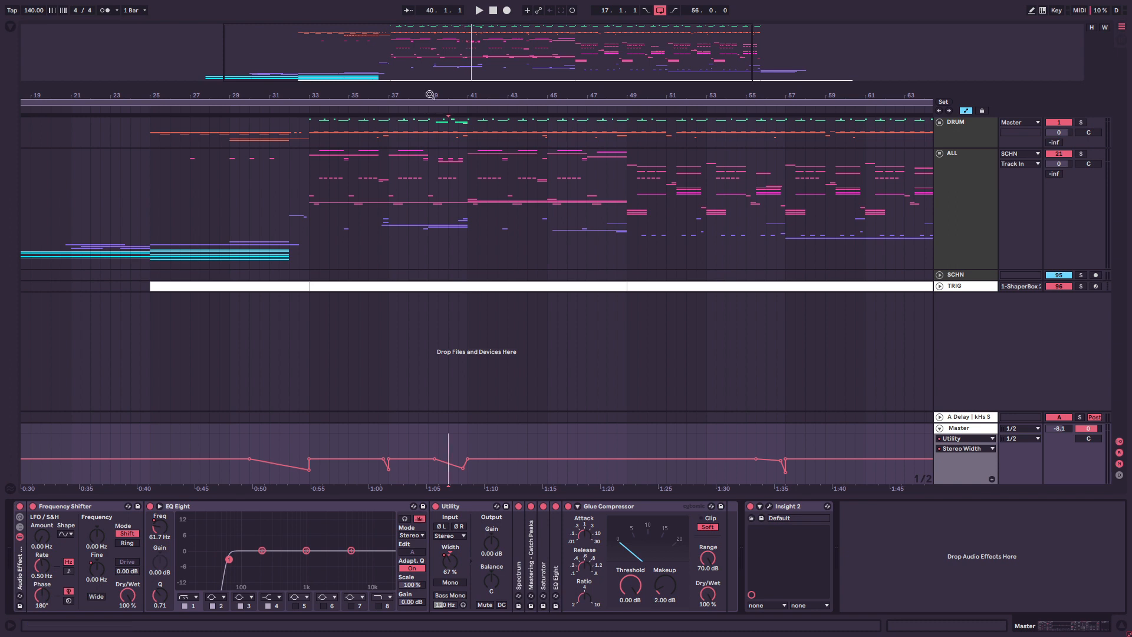
pyautogui.moveTo(420, 43); pyautogui.dragTo(419, 58)
# Step: Review the Master's Saturator, second EQ Eight and Glue Compressor settings, leaving all three devices collapsed
pyautogui.doubleClick(544, 528)
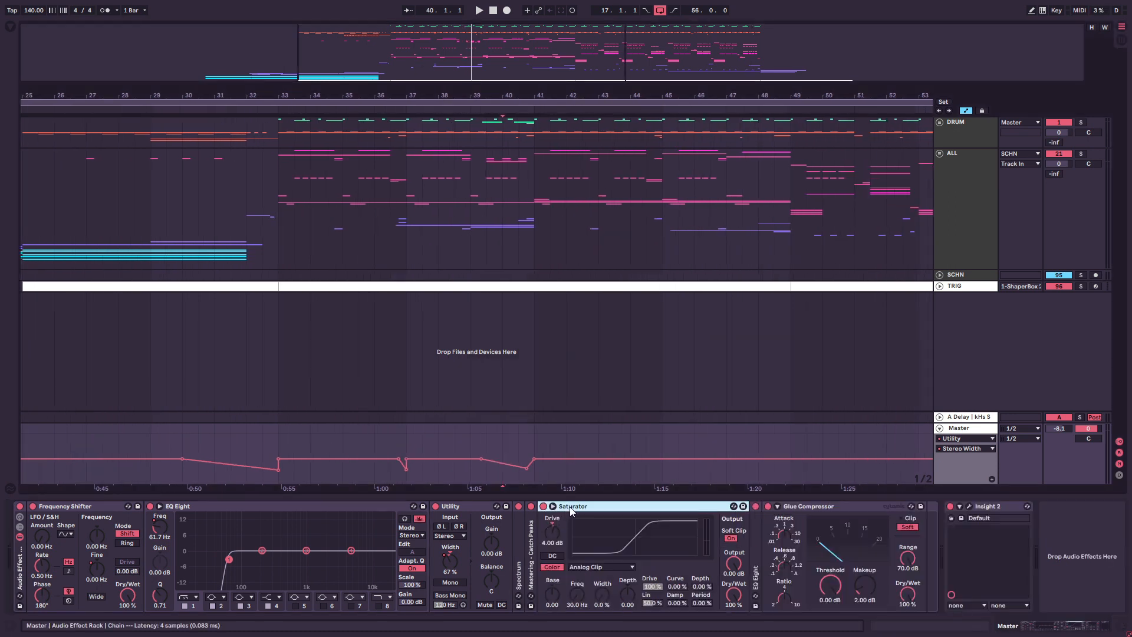
pyautogui.doubleClick(571, 508)
pyautogui.doubleClick(564, 521)
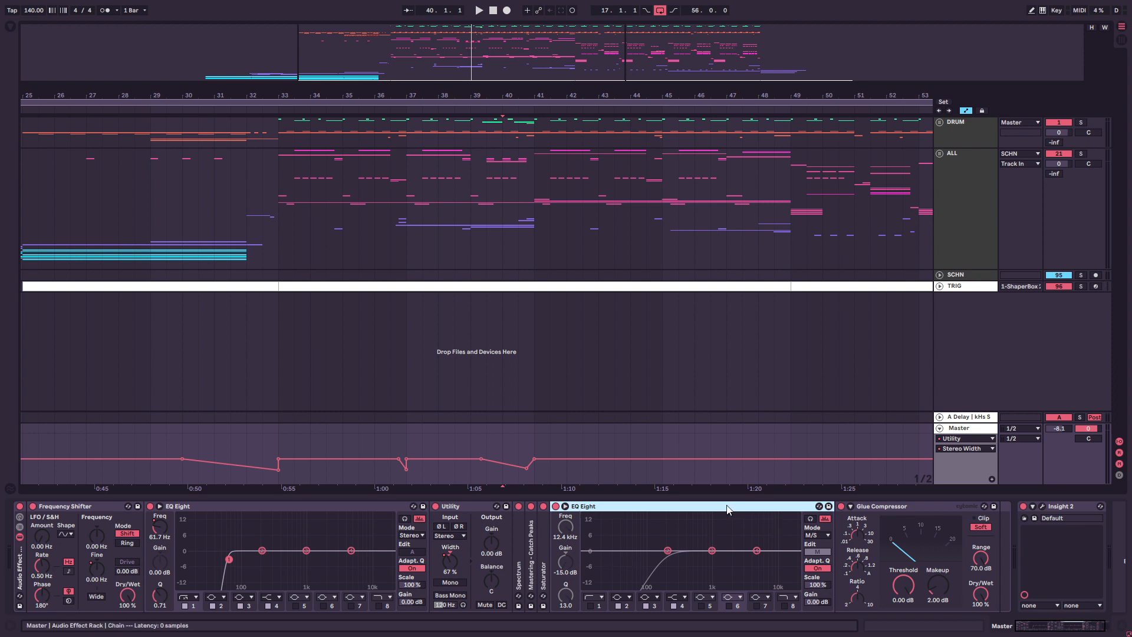
pyautogui.doubleClick(641, 505)
pyautogui.click(642, 506)
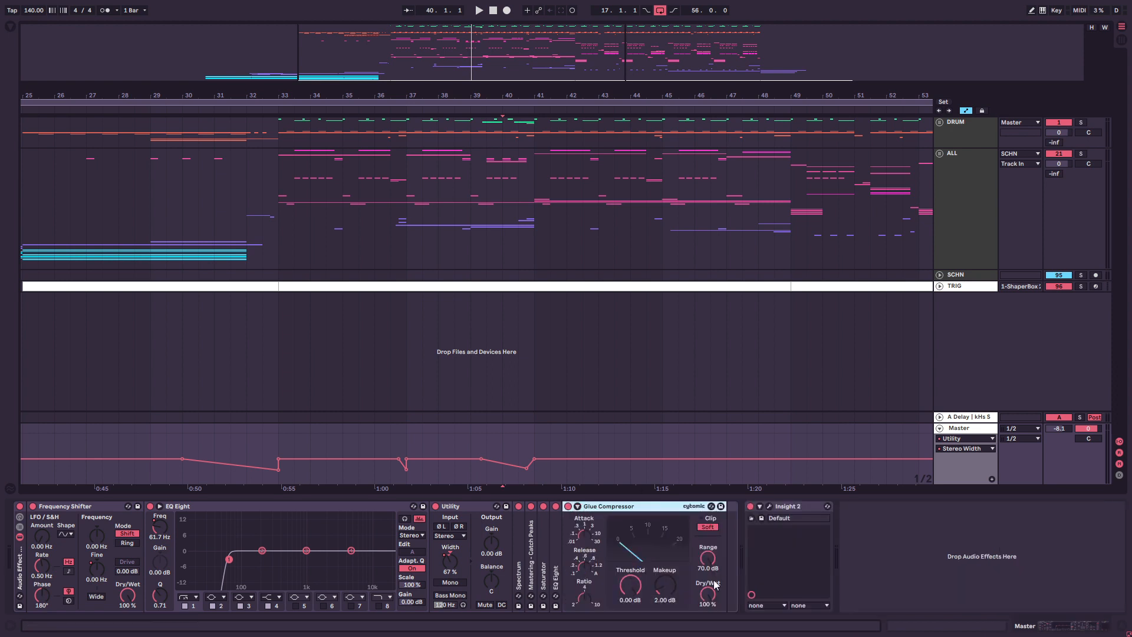
pyautogui.doubleClick(654, 505)
# Step: Open the Master's Insight 2 window, dismiss its layout presets, and move the window clear to show the loudness and level meters
pyautogui.click(616, 505)
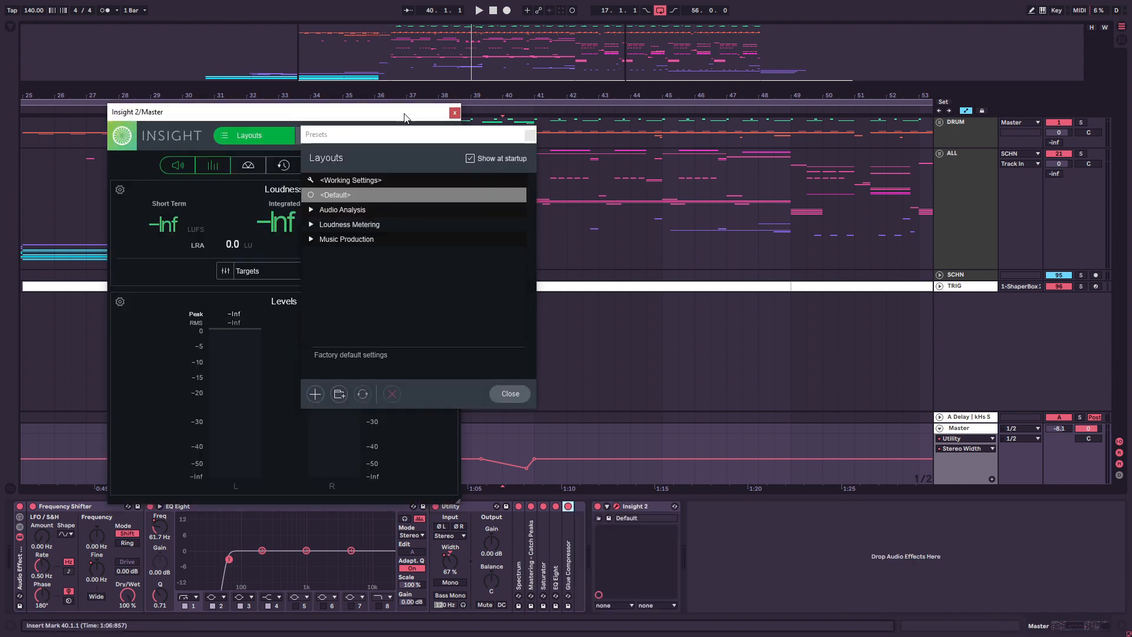
pyautogui.click(507, 394)
pyautogui.moveTo(281, 112); pyautogui.dragTo(448, 124)
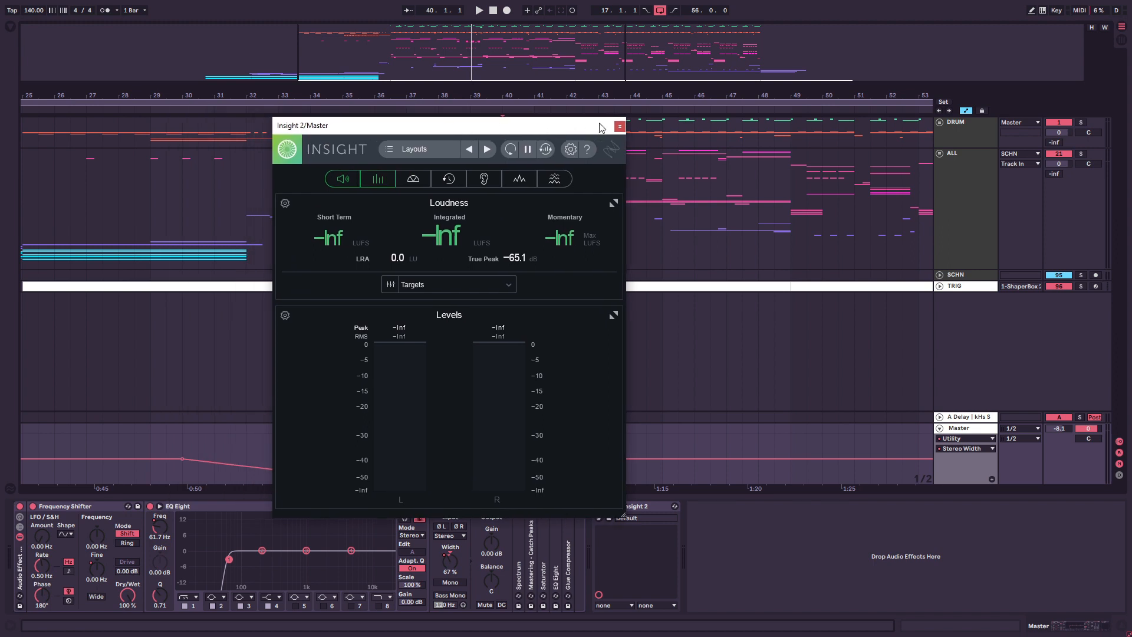